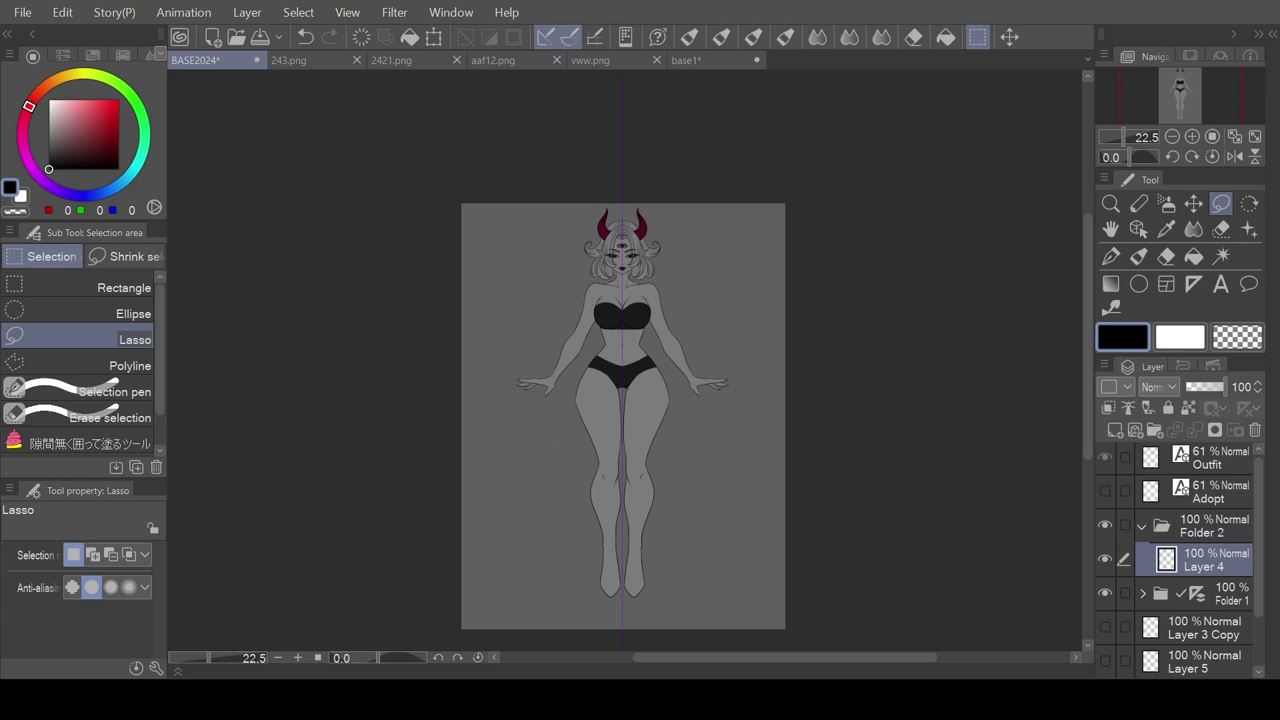
- Show the Outfit and Adopt text layers
{"action": "left_click", "coordinate": [1105, 457]}
{"action": "left_click", "coordinate": [1105, 491]}
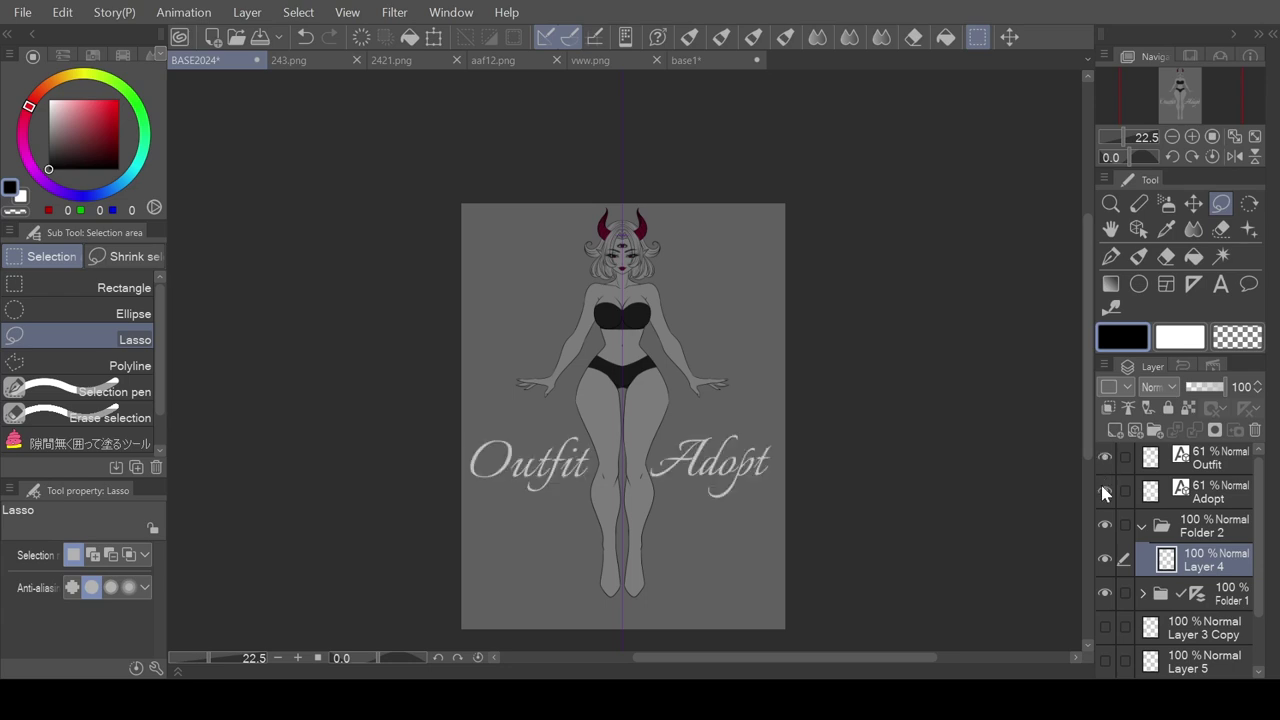
- Look through the finished outfit designs in 2421.png, aaf12.png, vww.png and 243.png, and return to the BASE2024 document
{"action": "left_click", "coordinate": [320, 64]}
{"action": "left_click", "coordinate": [384, 60]}
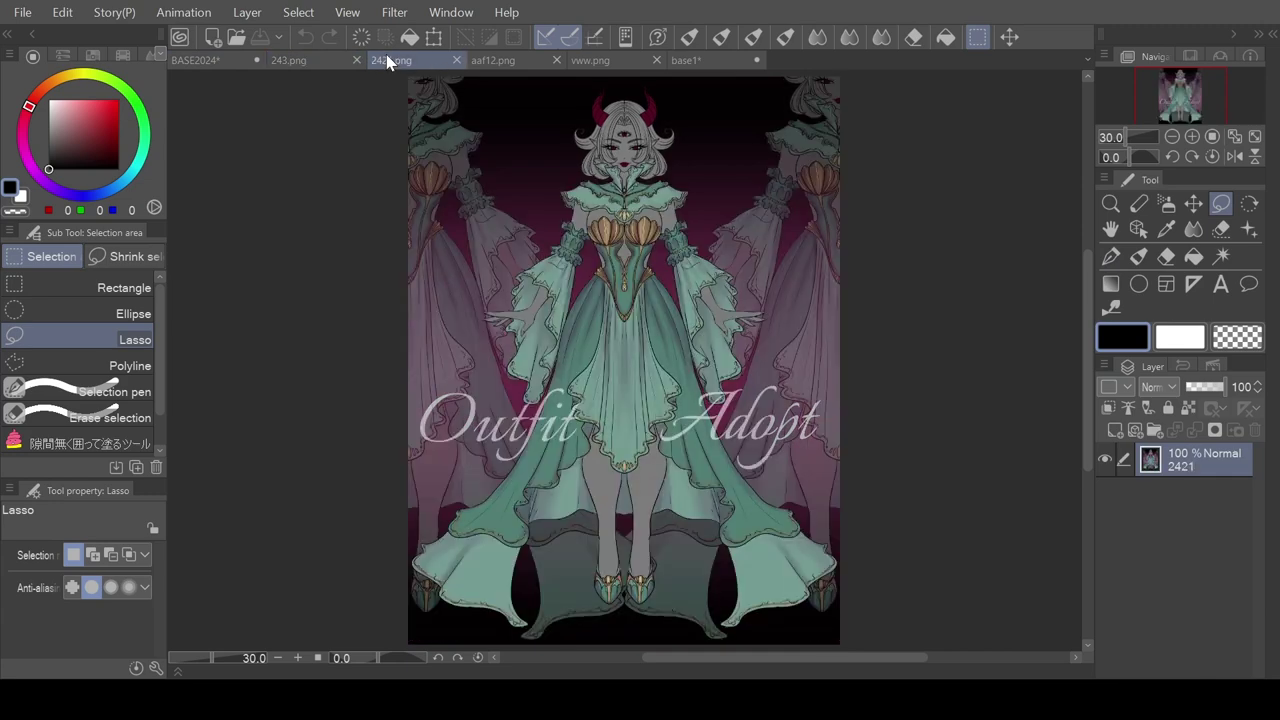
{"action": "left_click", "coordinate": [508, 62]}
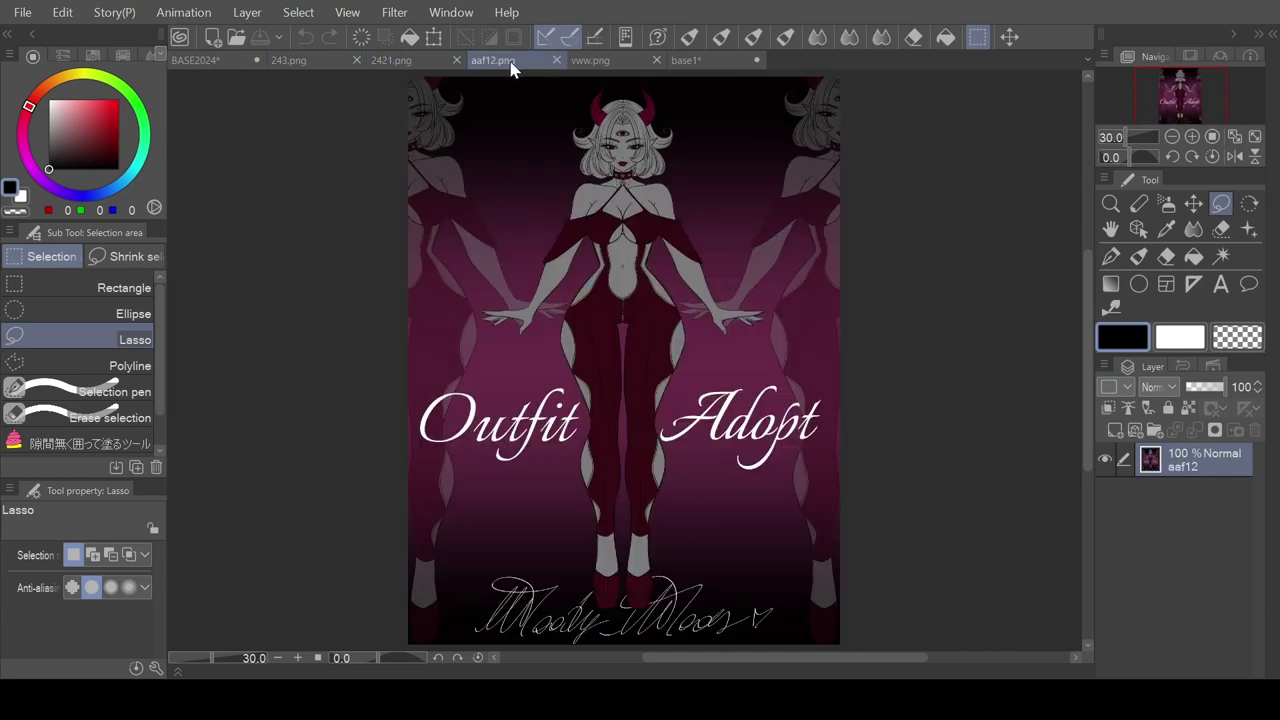
{"action": "left_click", "coordinate": [592, 62]}
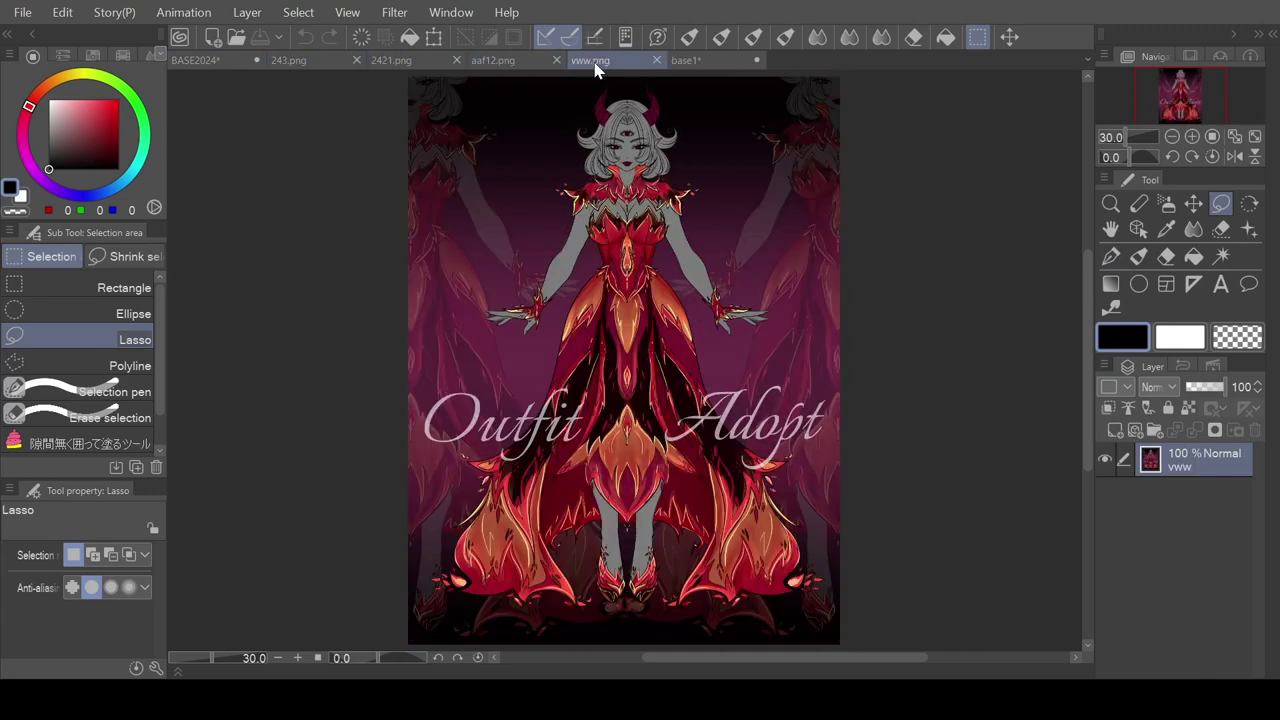
{"action": "left_click", "coordinate": [499, 63]}
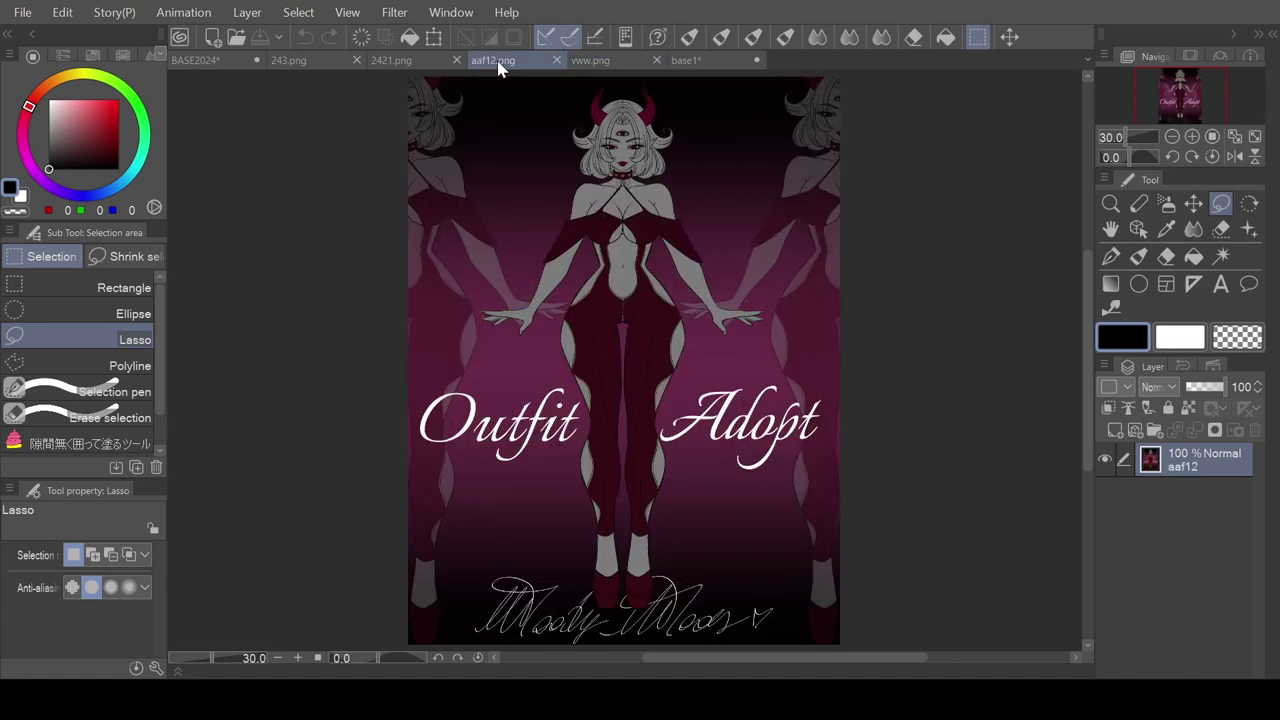
{"action": "left_click", "coordinate": [418, 60]}
{"action": "left_click", "coordinate": [289, 62]}
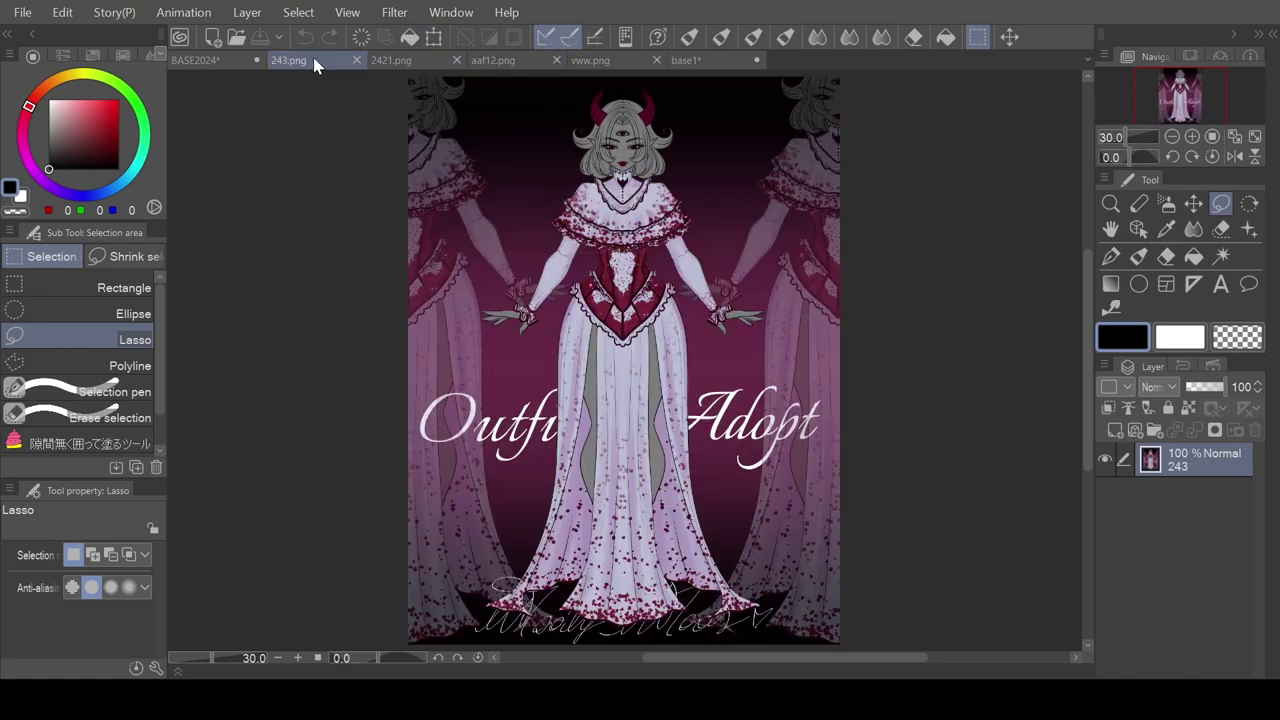
{"action": "left_click", "coordinate": [232, 60]}
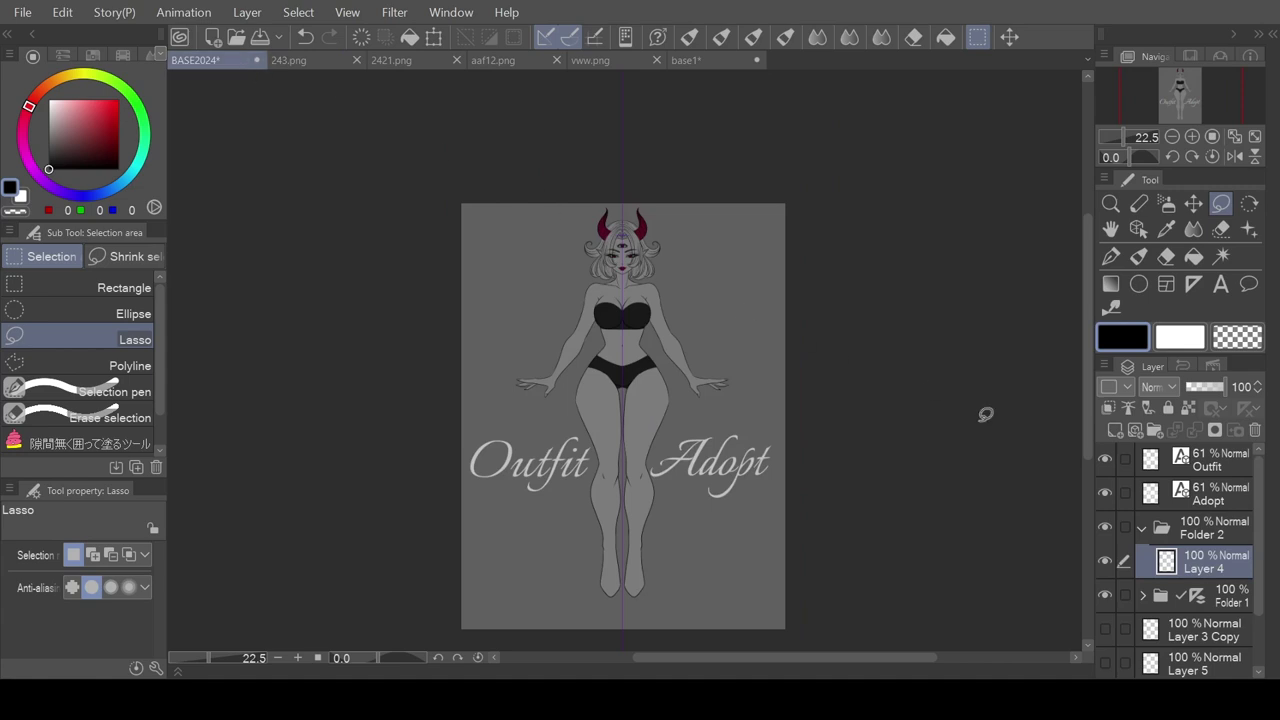
- Hide the Outfit and Adopt text layers
{"action": "left_click", "coordinate": [1105, 459]}
{"action": "left_click", "coordinate": [1105, 493]}
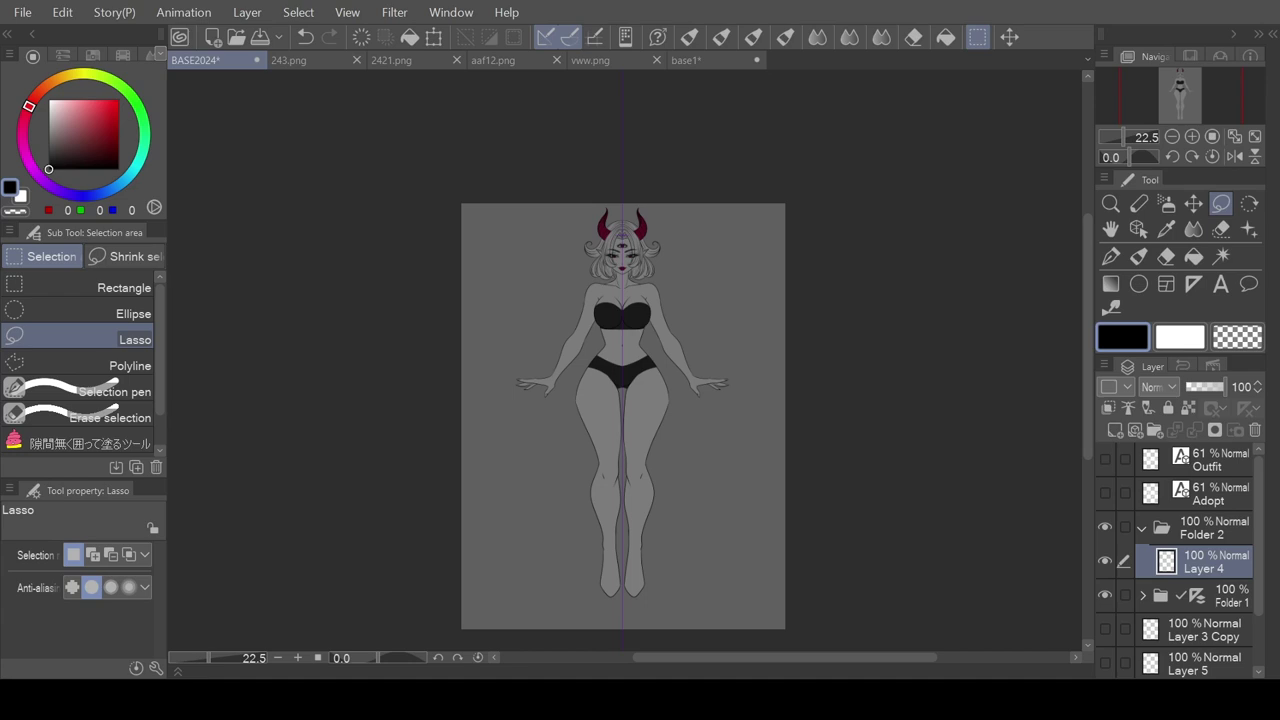
- Examine the BASE2024 figure up close and compare it with the dressed figure in the base1 document
{"action": "left_click", "coordinate": [1192, 136]}
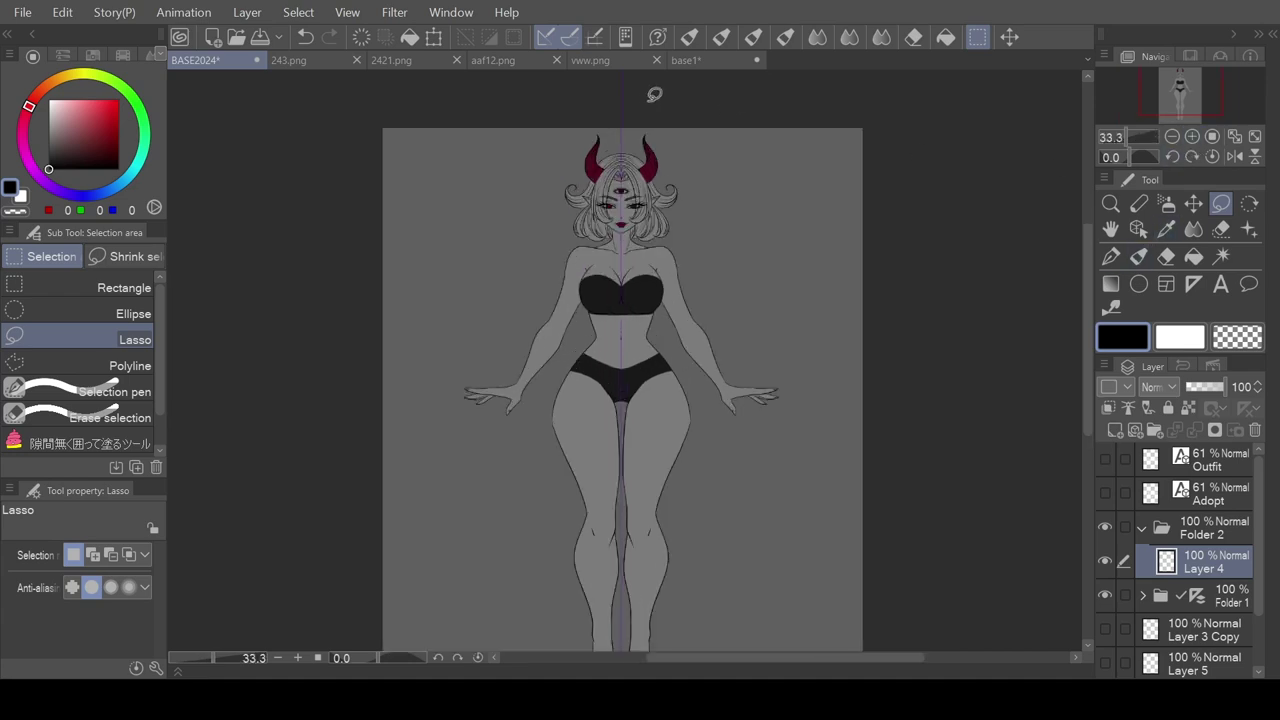
{"action": "left_click_drag", "start_coordinate": [1088, 246], "coordinate": [1083, 259]}
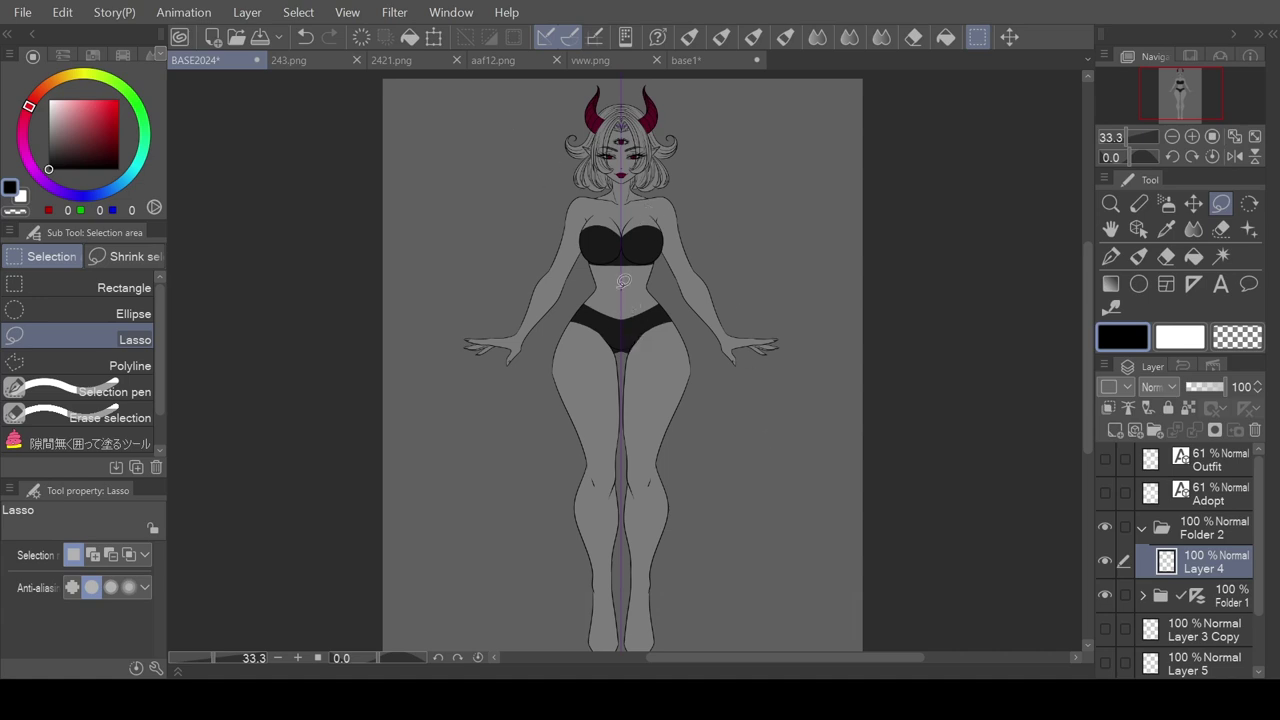
{"action": "left_click", "coordinate": [693, 64]}
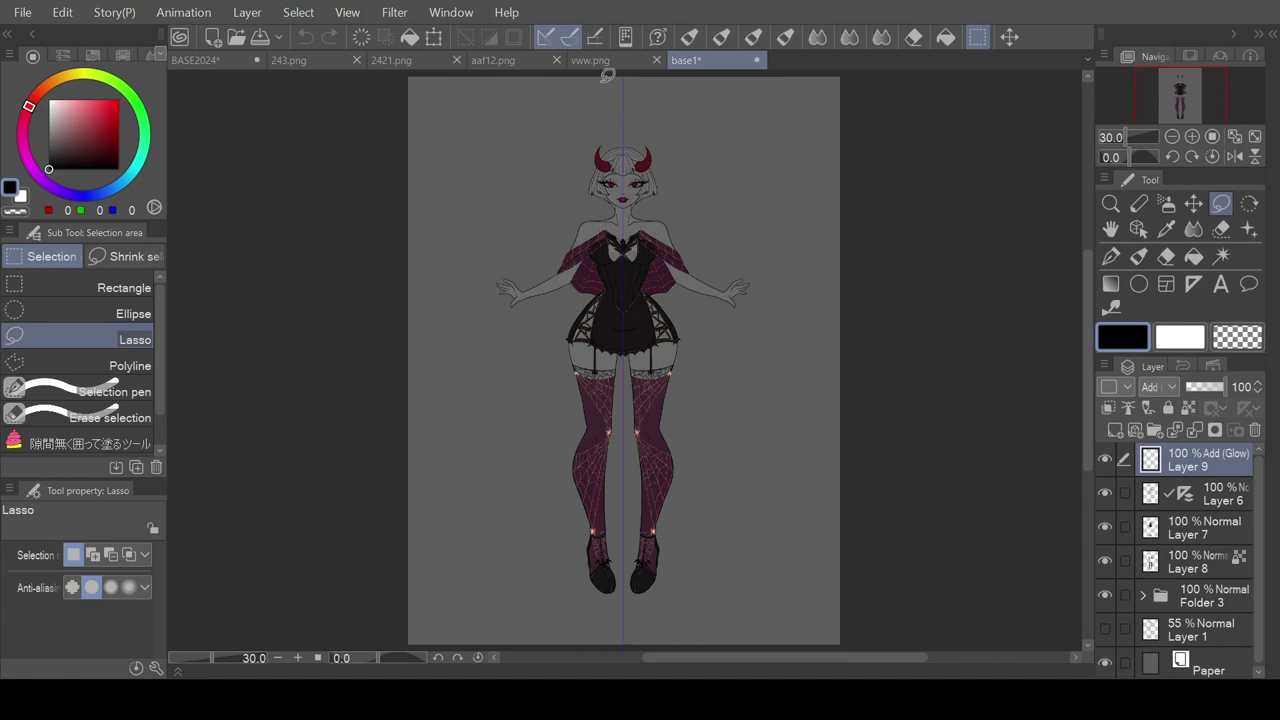
{"action": "left_click", "coordinate": [243, 62]}
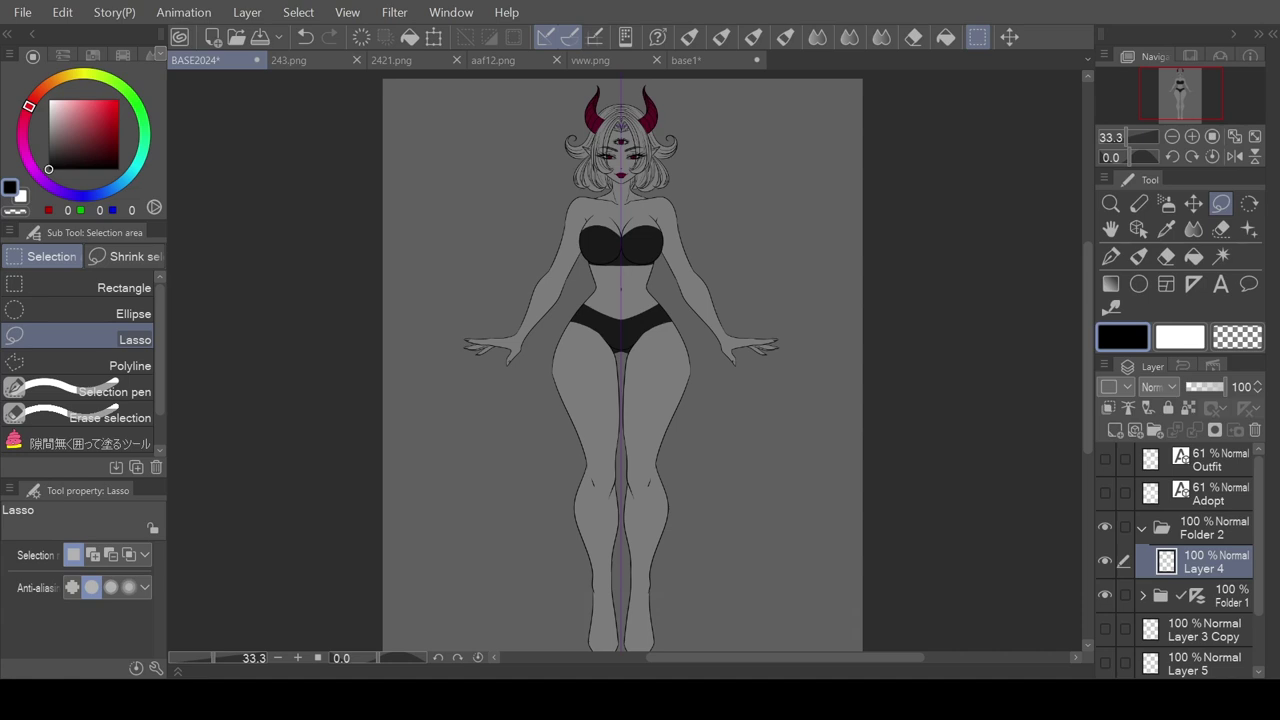
{"action": "mouse_move", "coordinate": [1088, 300]}
{"action": "left_mouse_down"}
{"action": "mouse_move", "coordinate": [1088, 318]}
{"action": "mouse_move", "coordinate": [1088, 302]}
{"action": "left_mouse_up"}
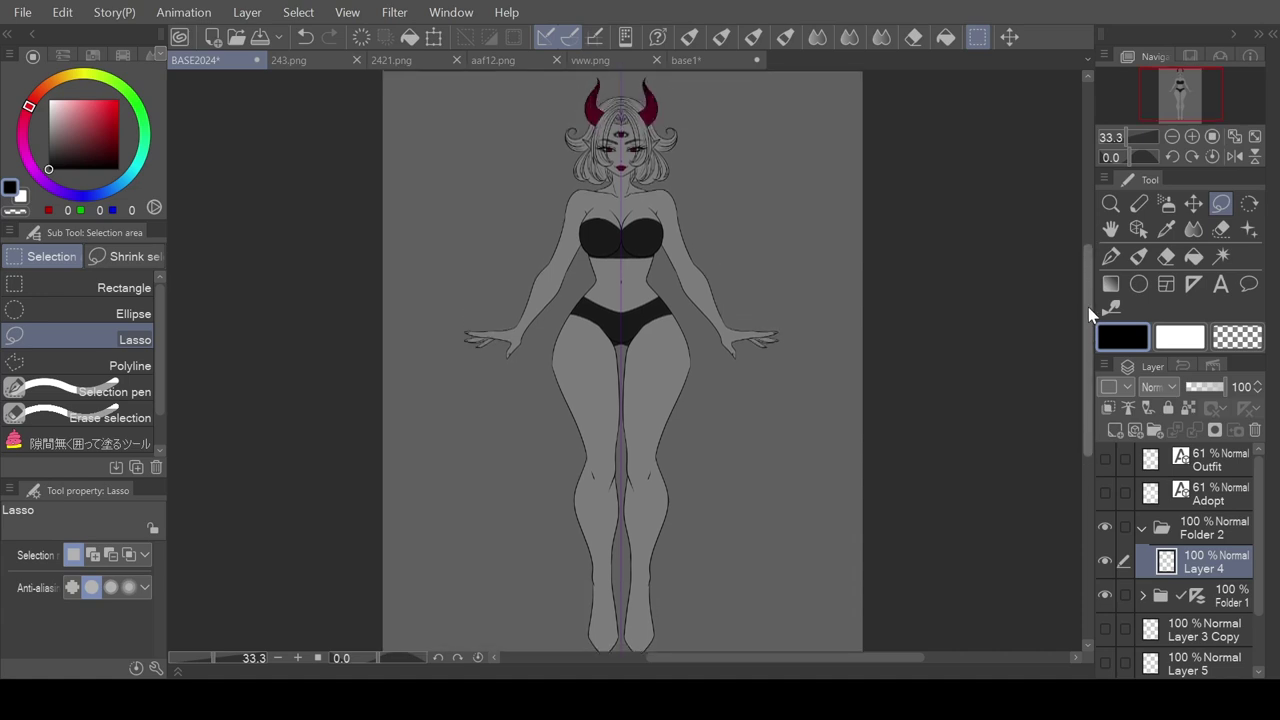
- Inspect the layers inside Folder 1, briefly toggling the visibility of Layer 3 and Layer 2
{"action": "left_click", "coordinate": [1143, 596]}
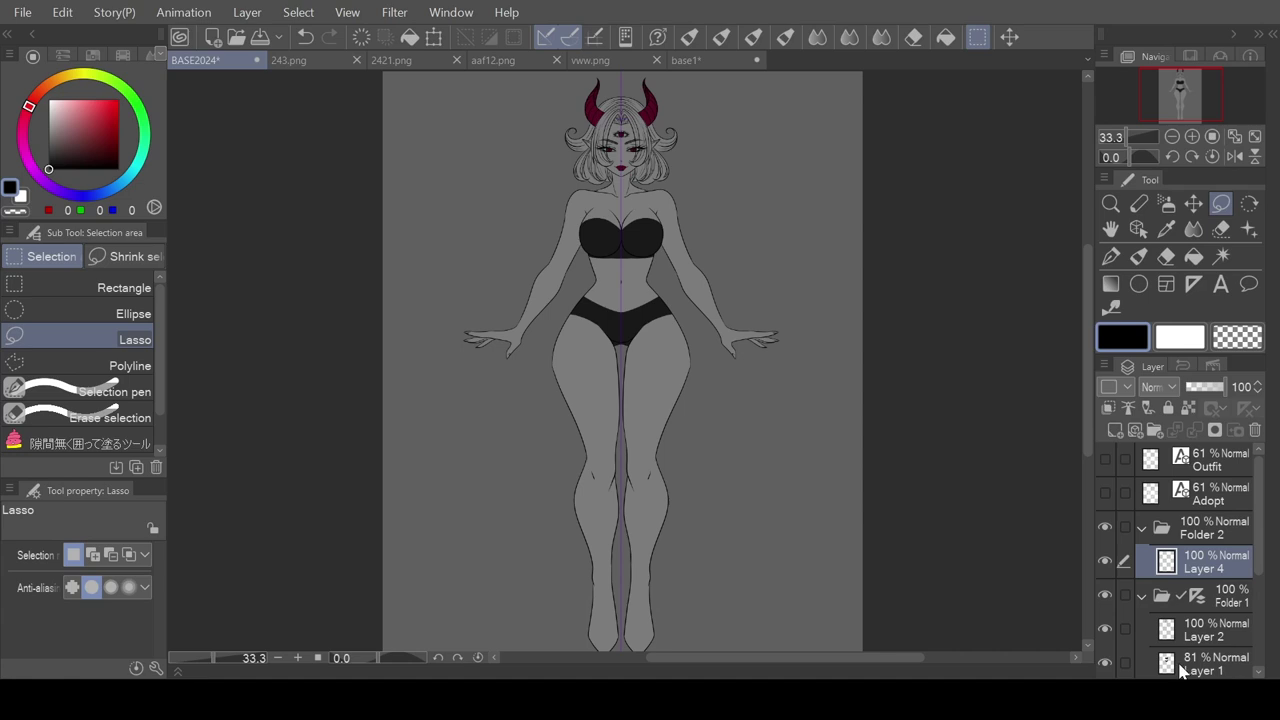
{"action": "left_click", "coordinate": [1215, 668]}
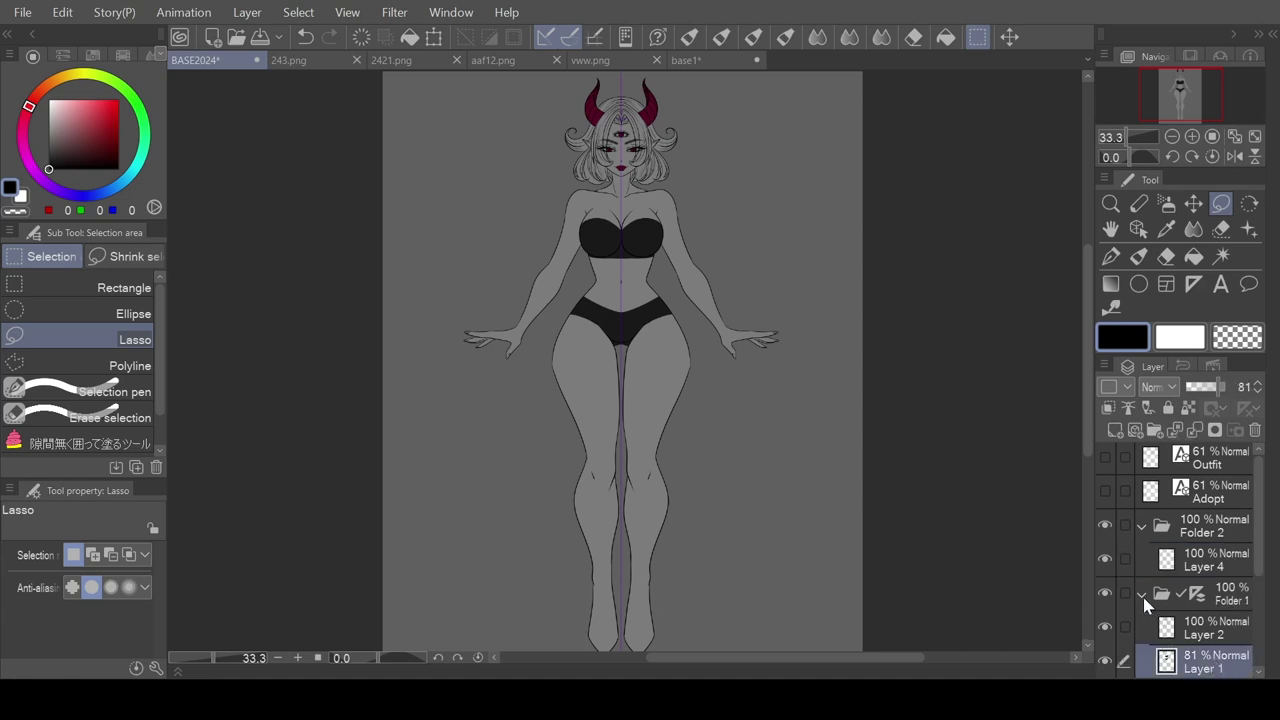
{"action": "scroll", "coordinate": [1150, 602], "scroll_direction": "down", "scroll_amount": 3}
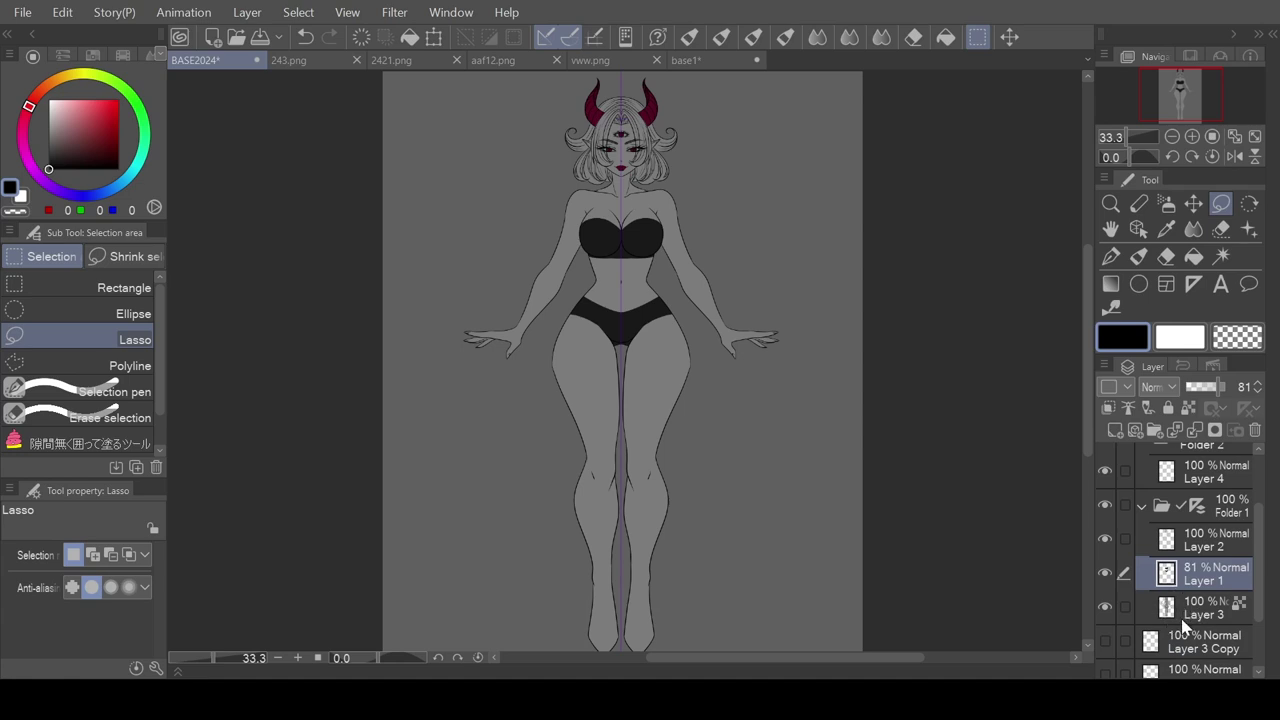
{"action": "left_click", "coordinate": [1105, 606]}
{"action": "left_click", "coordinate": [1105, 606]}
{"action": "left_click", "coordinate": [1104, 539]}
{"action": "left_click", "coordinate": [1104, 539]}
{"action": "left_click", "coordinate": [1142, 506]}
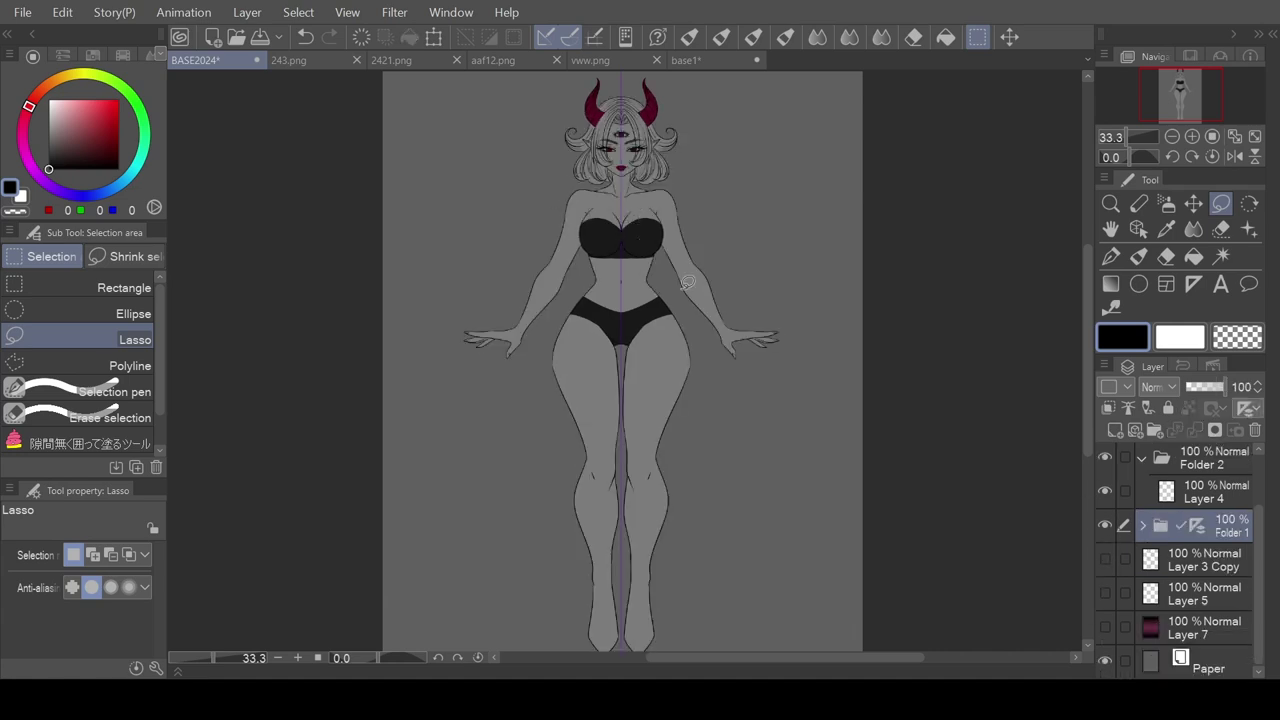
- Lower Folder 1's opacity to 44% and choose the Pencil brush for drawing on Layer 4
{"action": "scroll", "coordinate": [1207, 548], "scroll_direction": "up", "scroll_amount": 2}
{"action": "left_click", "coordinate": [1203, 566]}
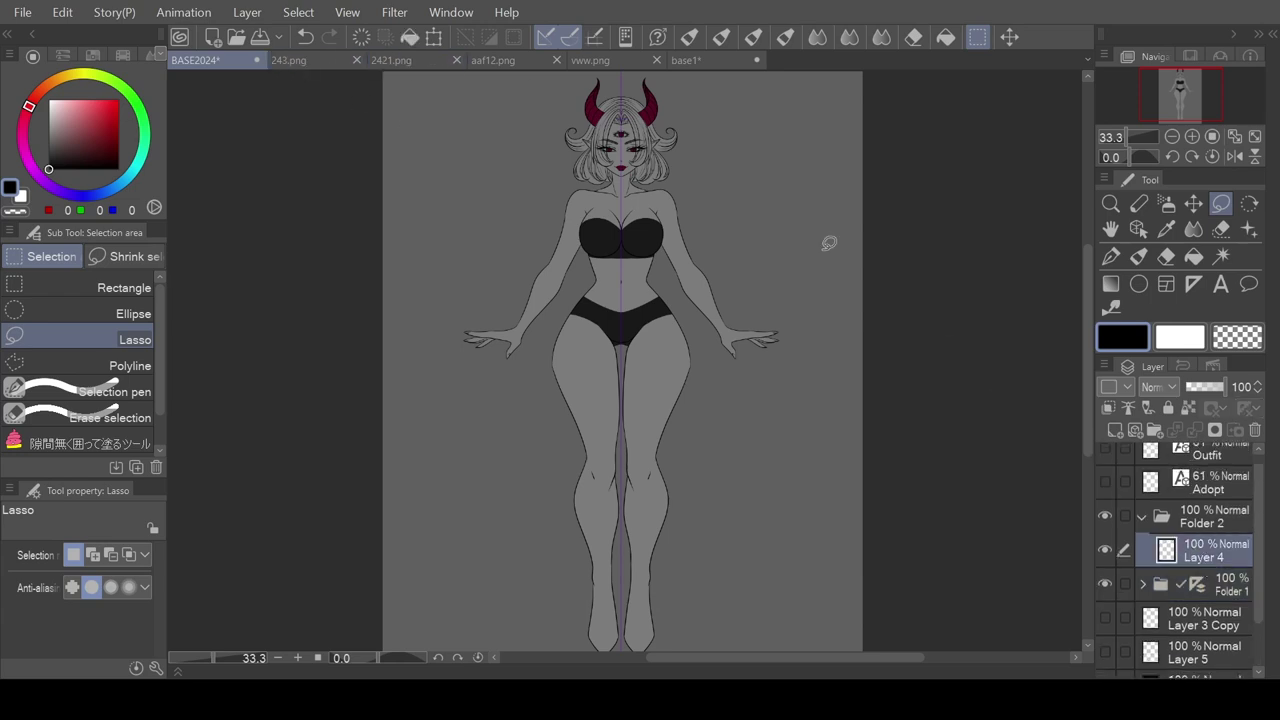
{"action": "left_click", "coordinate": [1111, 258]}
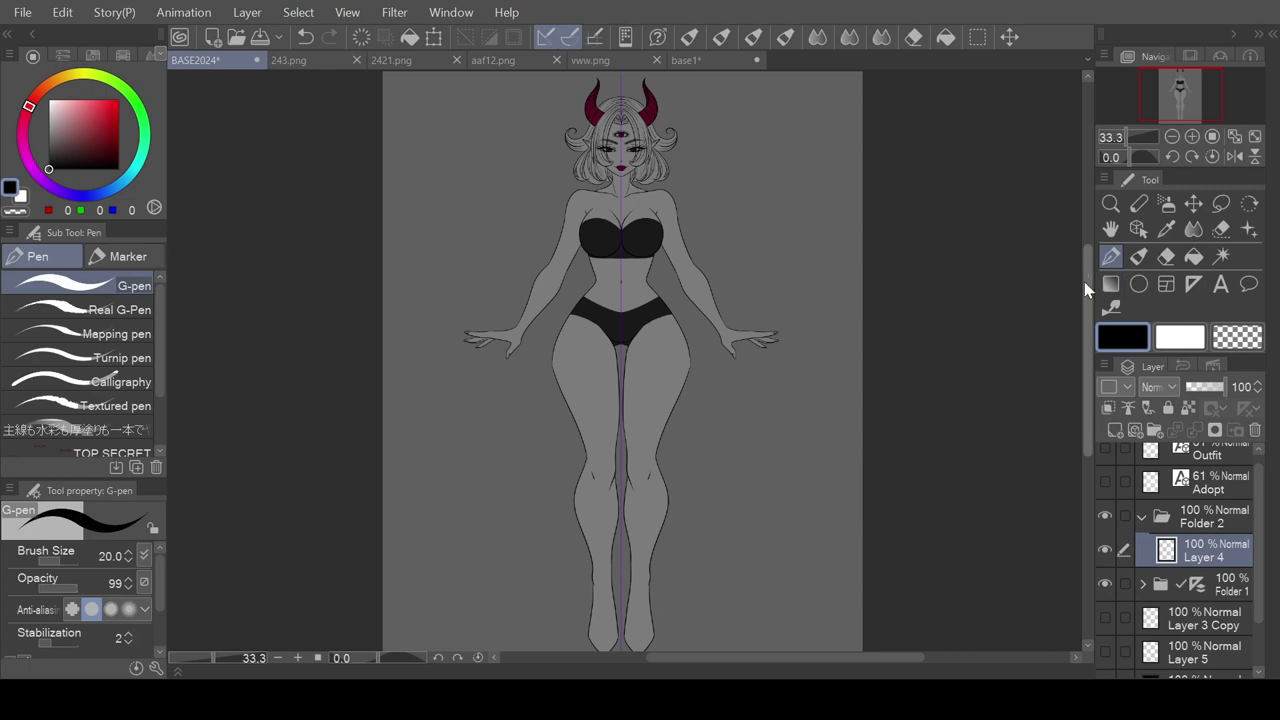
{"action": "left_click", "coordinate": [1215, 586]}
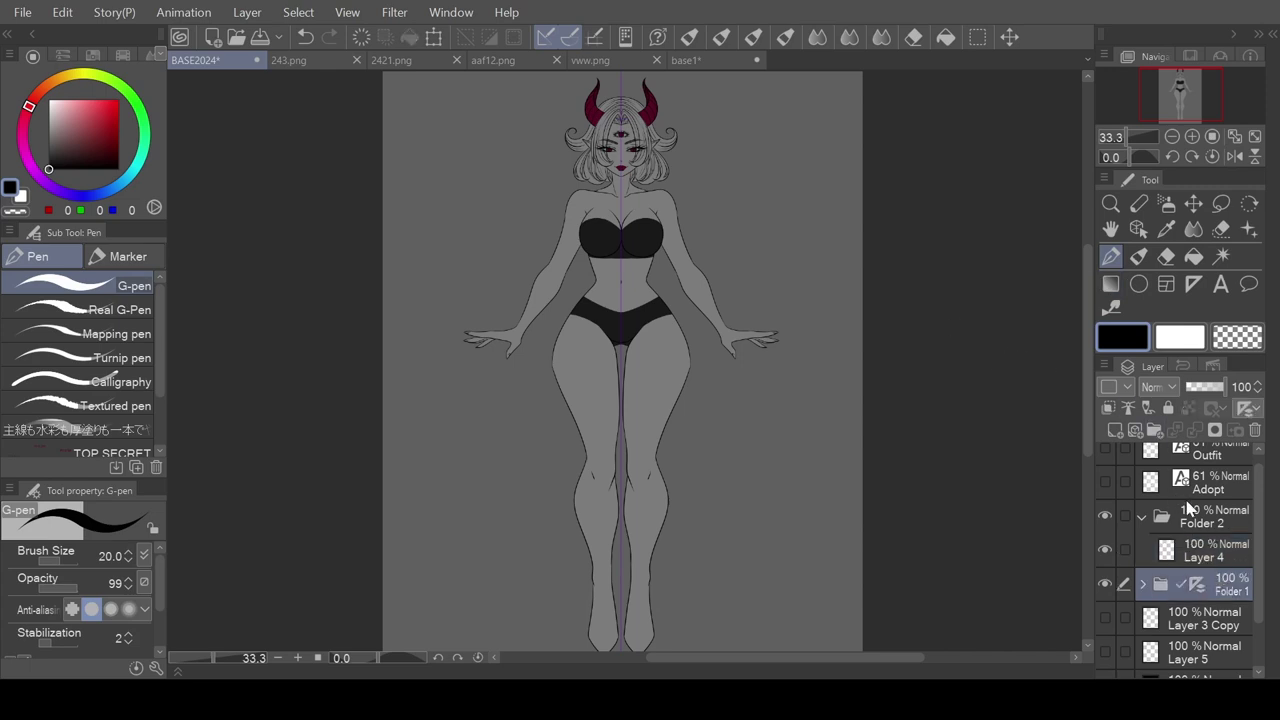
{"action": "left_click", "coordinate": [1203, 387]}
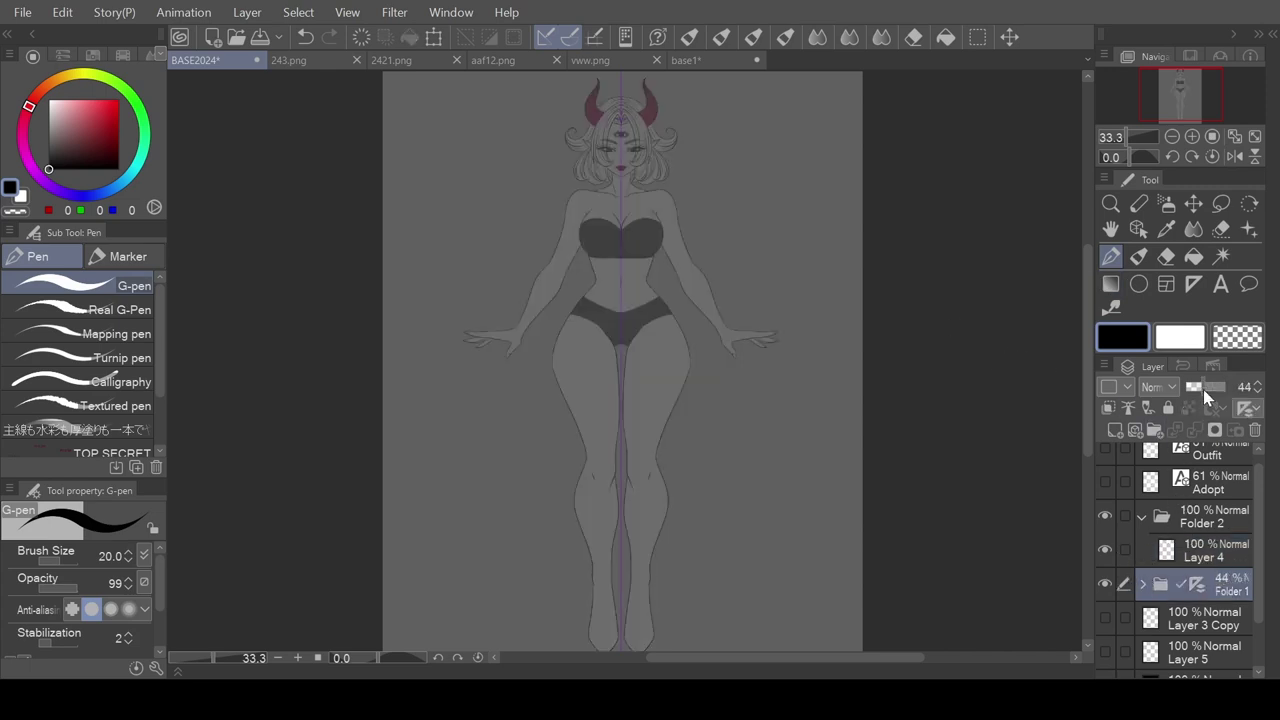
{"action": "left_click", "coordinate": [1204, 549]}
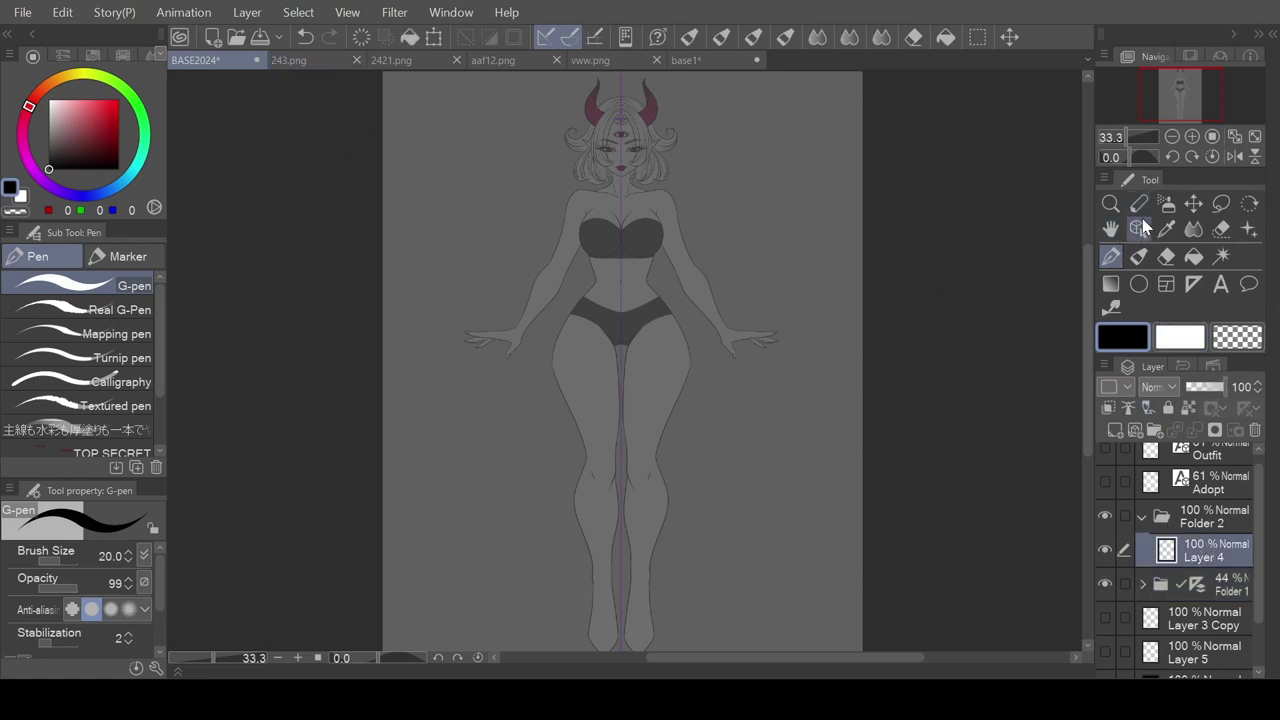
{"action": "left_click", "coordinate": [1138, 256]}
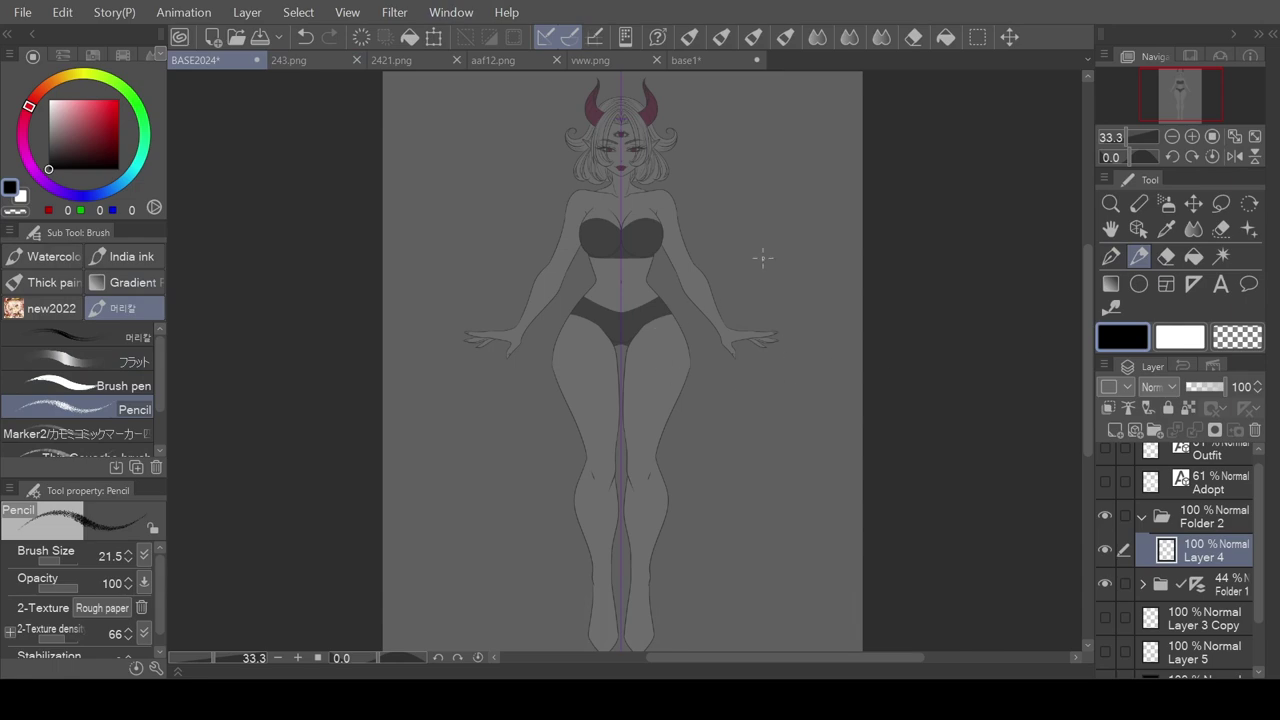
- Compare the outfit designs in aaf12.png, vww.png and 2421.png as references, and return to the BASE2024 document
{"action": "left_click", "coordinate": [520, 66]}
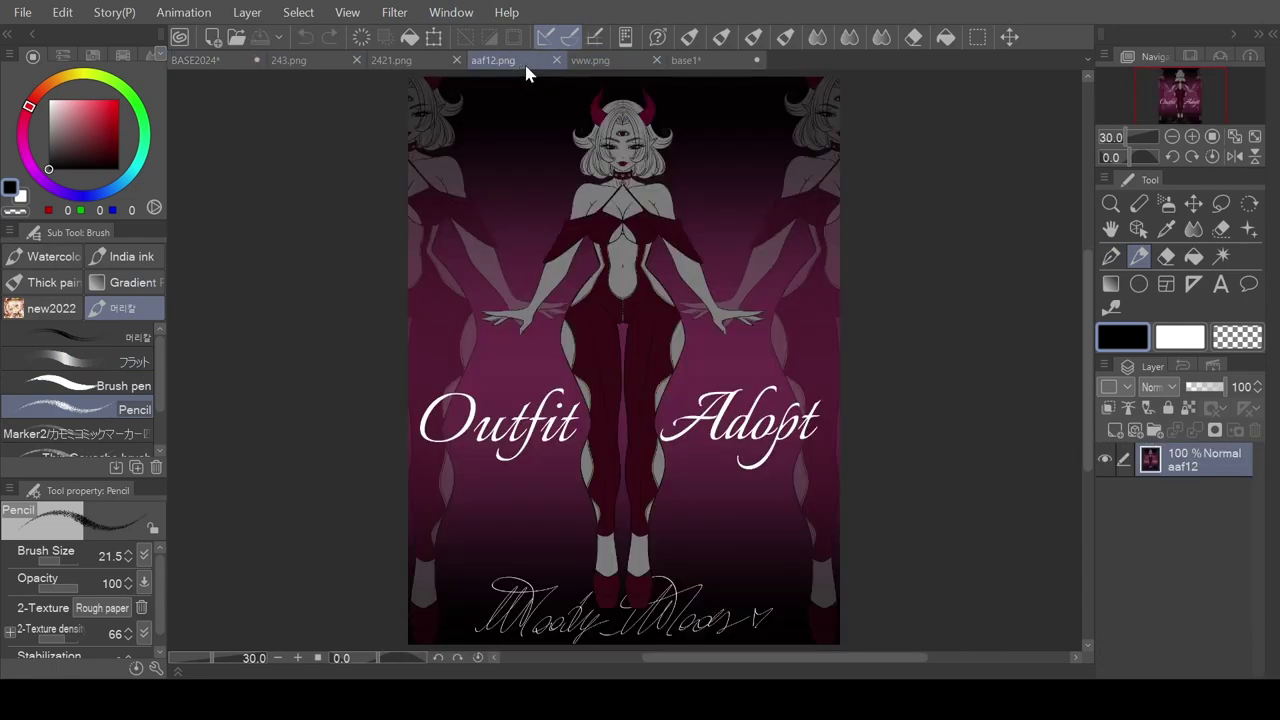
{"action": "left_click", "coordinate": [592, 64]}
{"action": "left_click", "coordinate": [389, 66]}
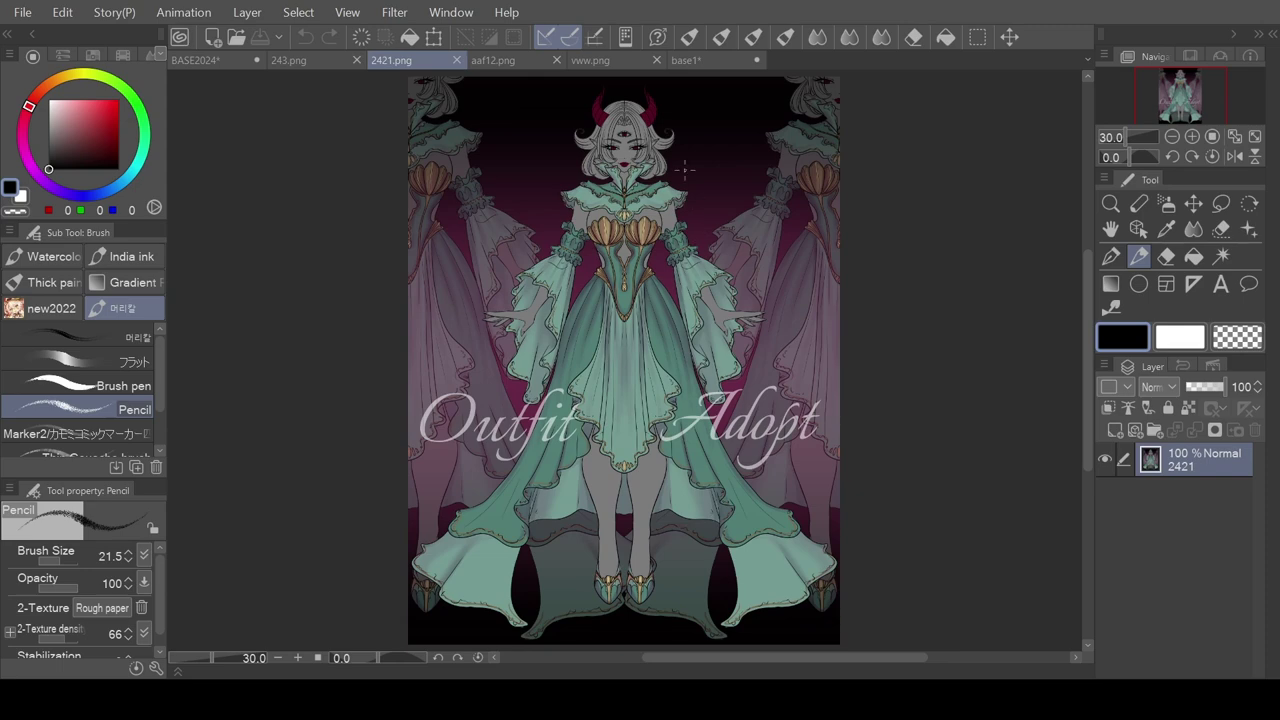
{"action": "left_click", "coordinate": [592, 63]}
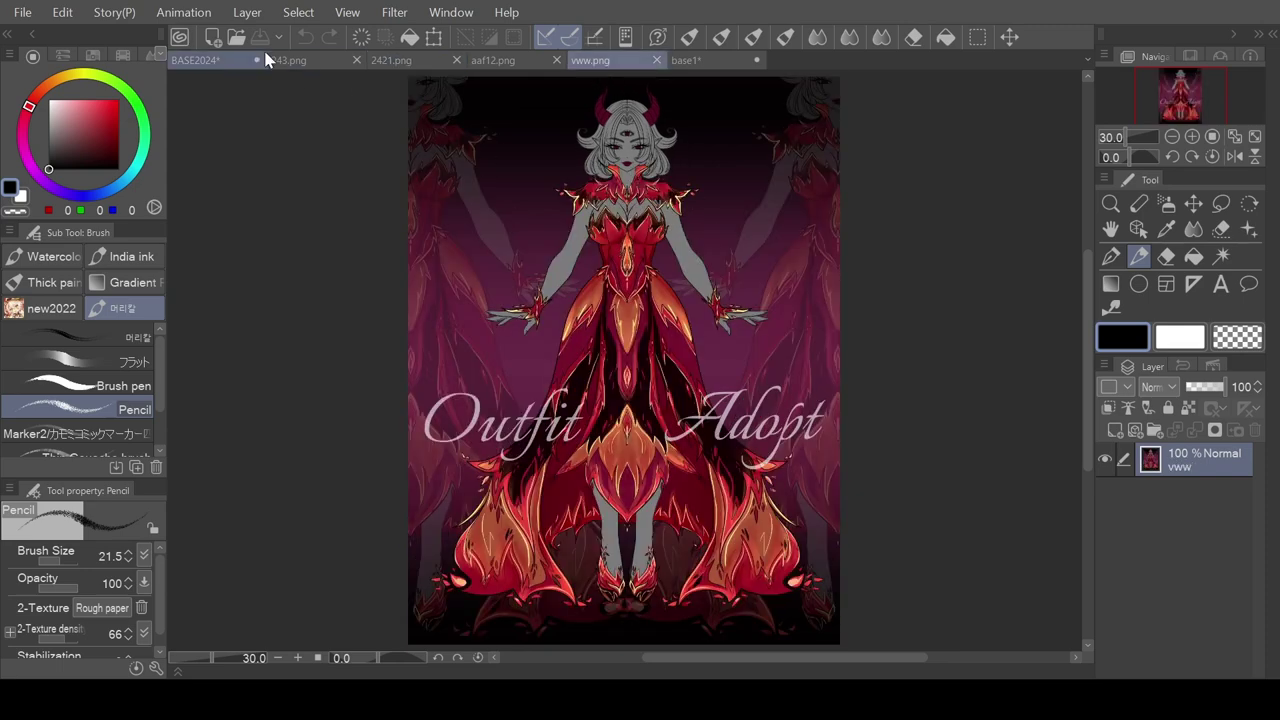
{"action": "left_click", "coordinate": [225, 70]}
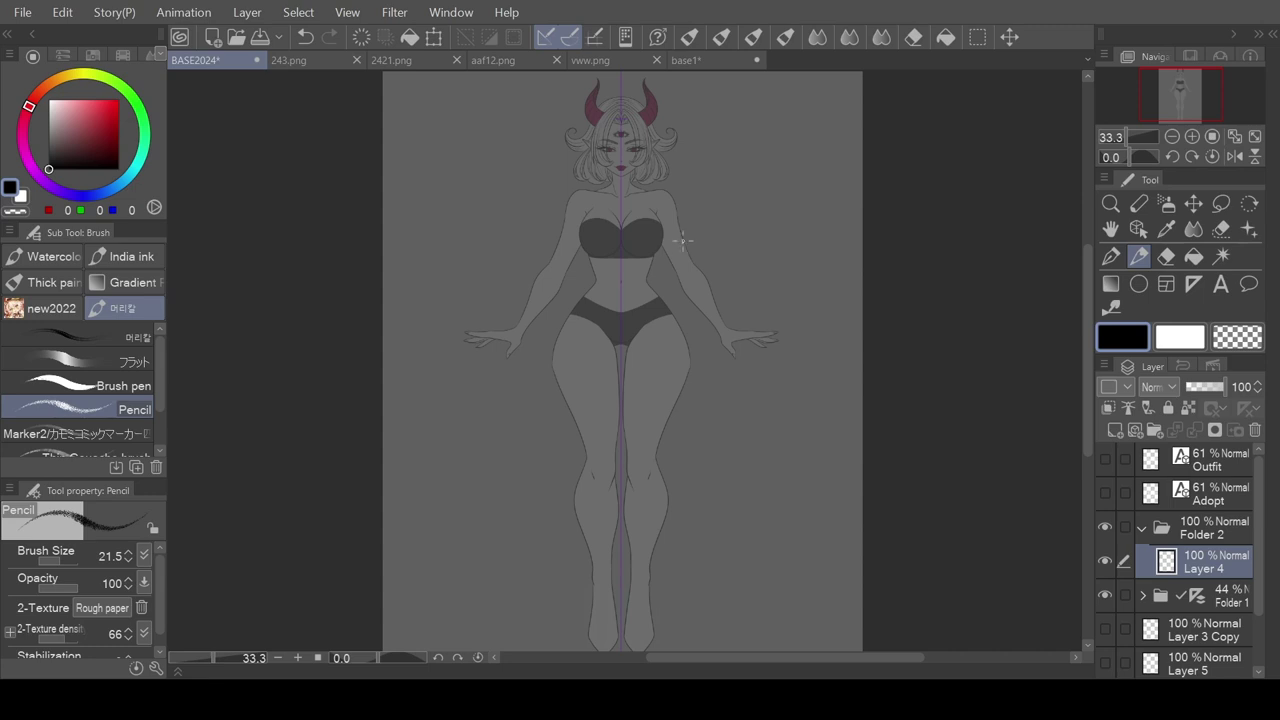
{"action": "left_click", "coordinate": [385, 60]}
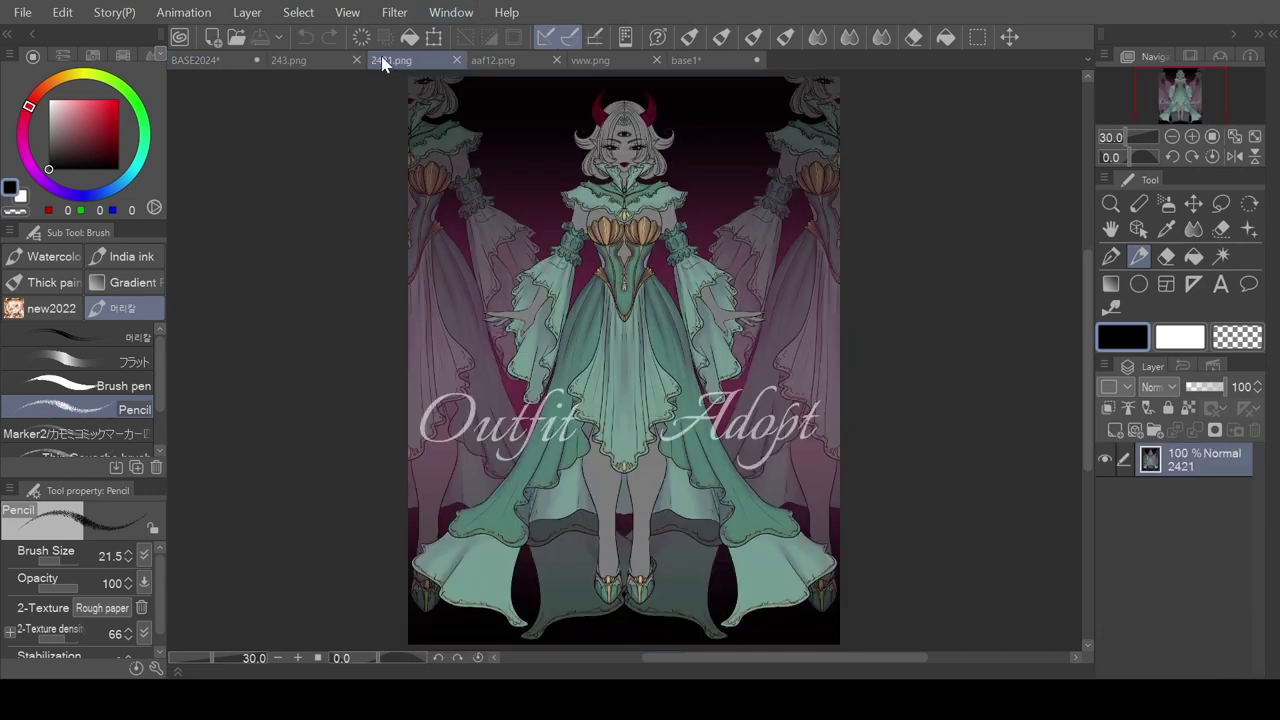
{"action": "left_click", "coordinate": [599, 62]}
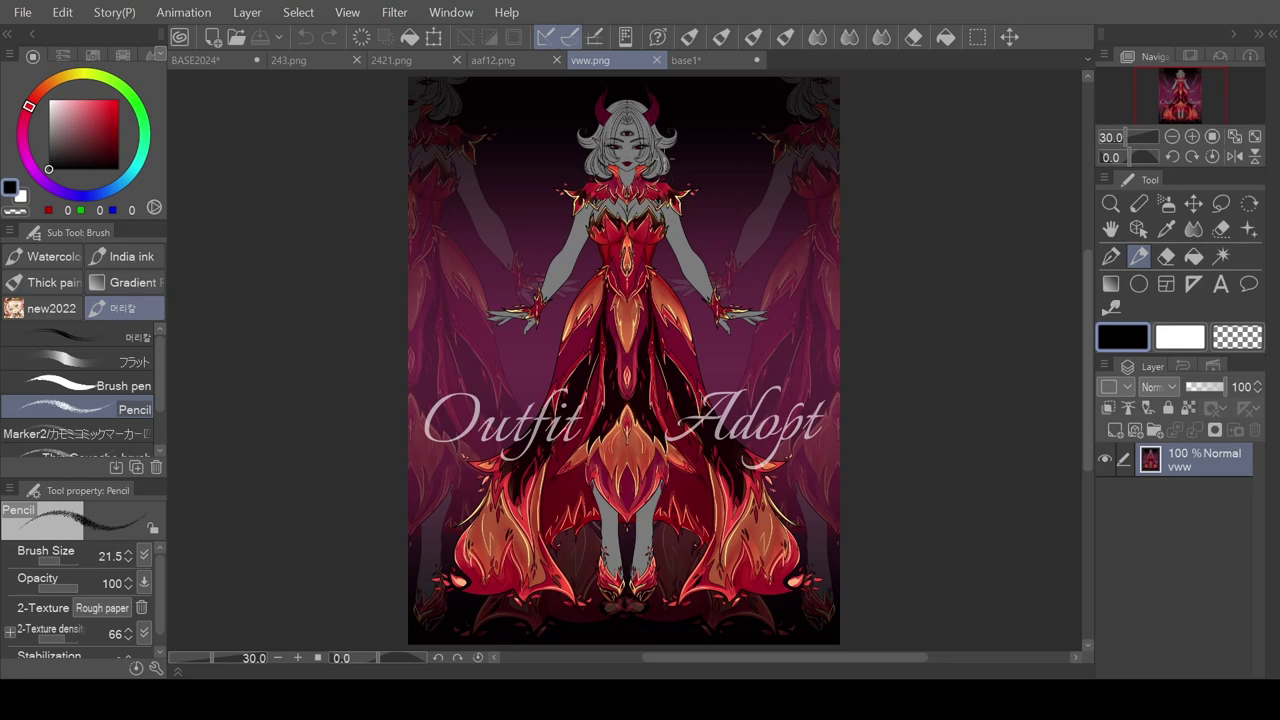
{"action": "left_click", "coordinate": [421, 62]}
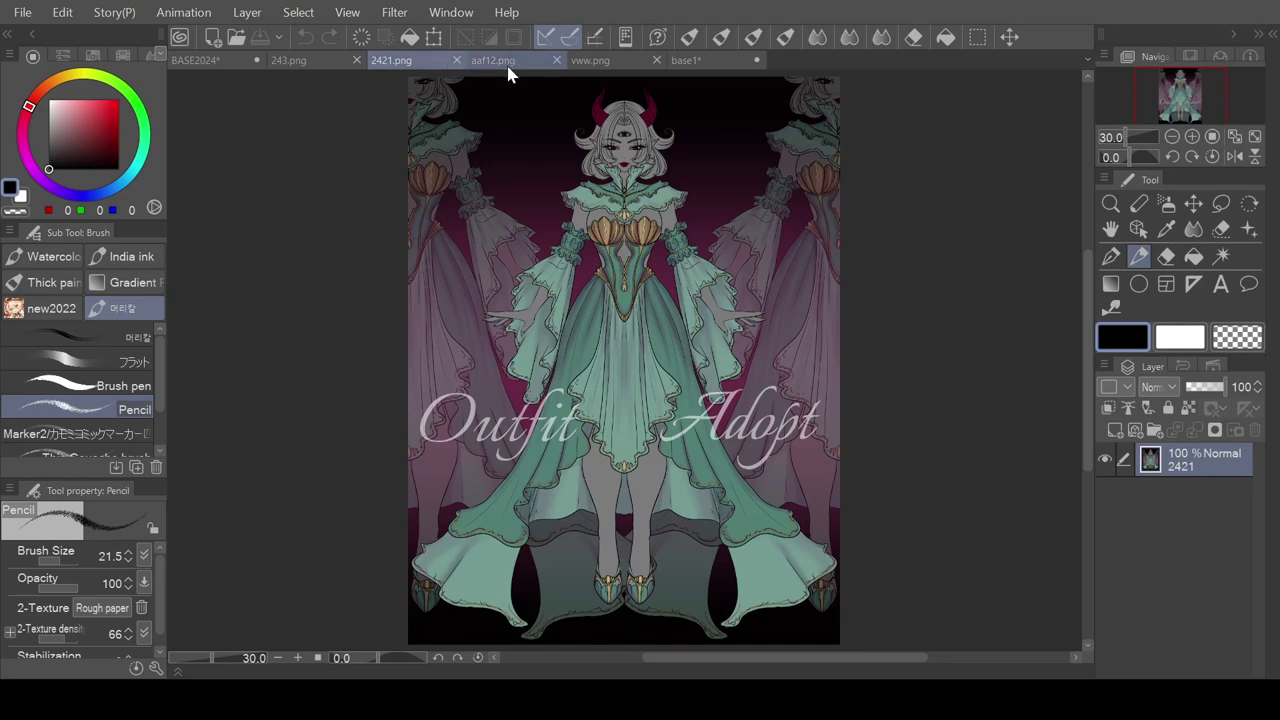
{"action": "left_click", "coordinate": [587, 66]}
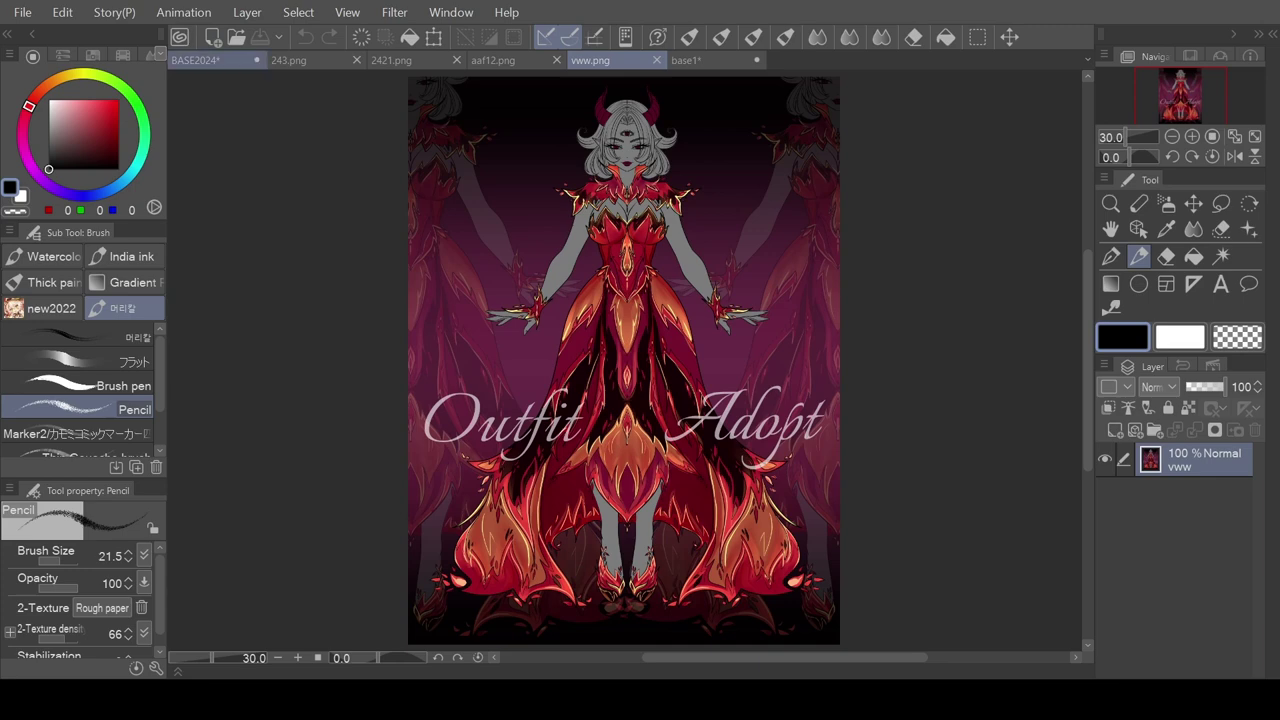
{"action": "left_click", "coordinate": [196, 60]}
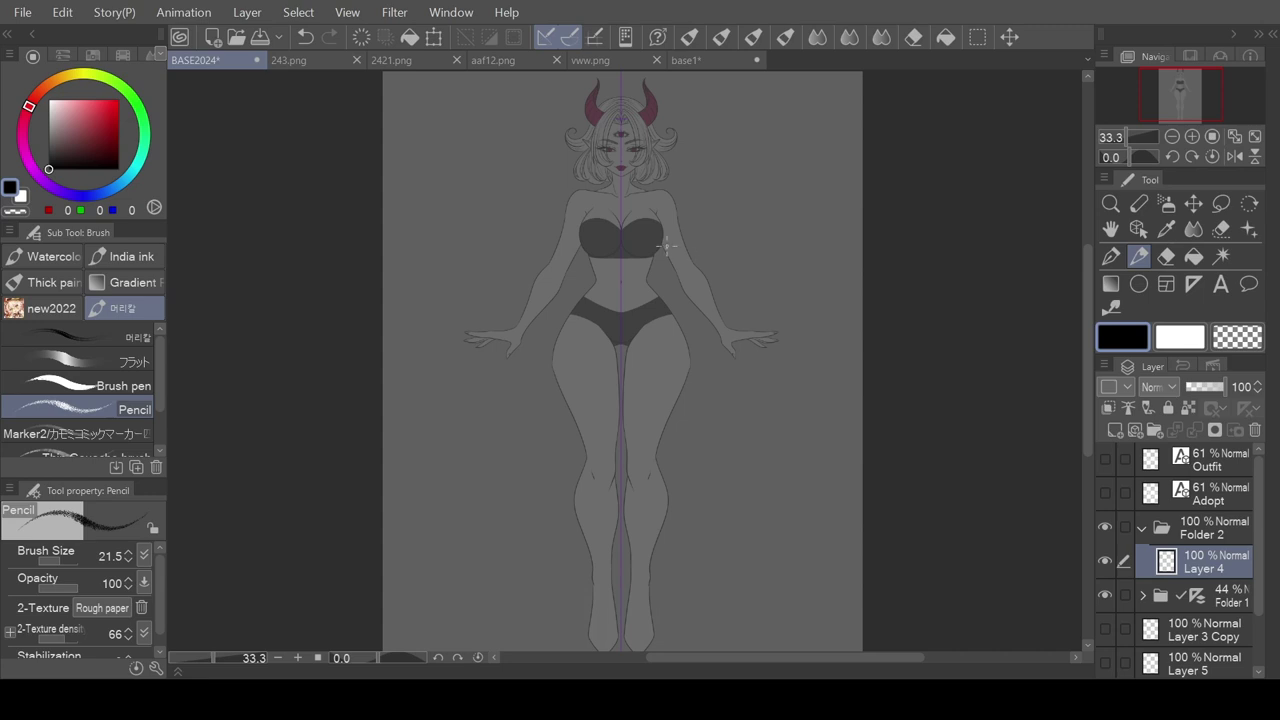
{"action": "left_click", "coordinate": [372, 63]}
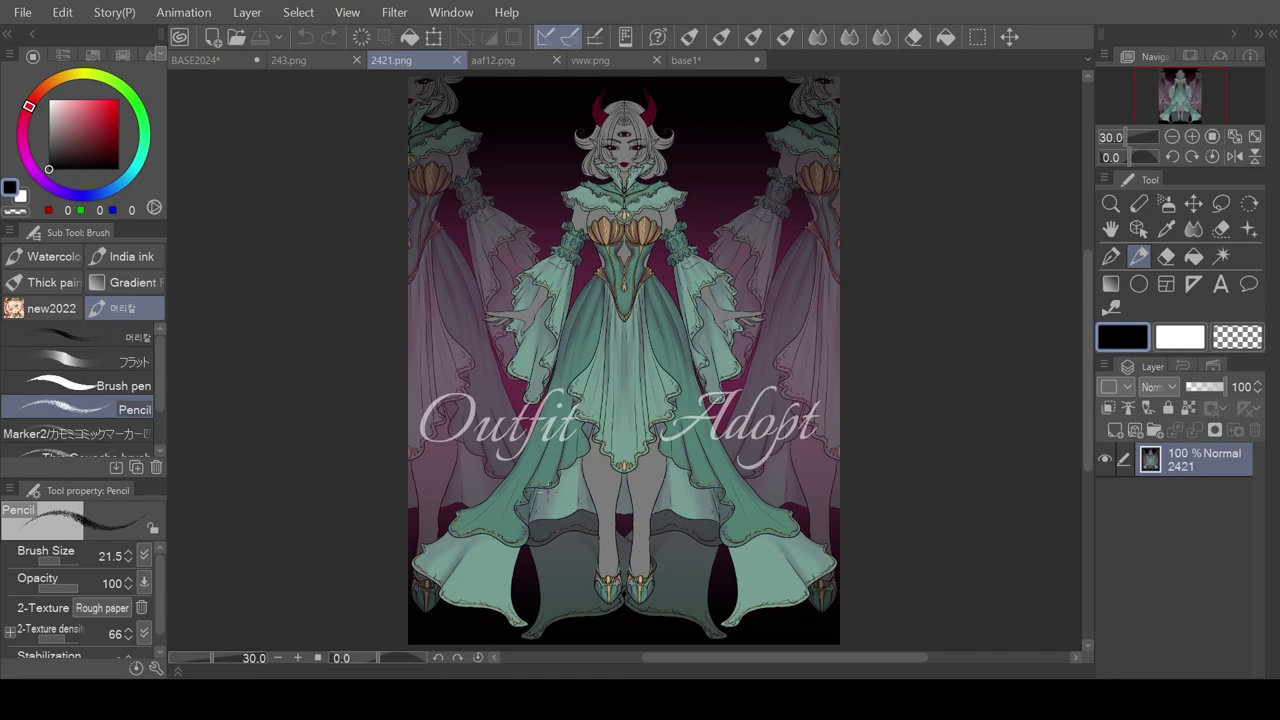
{"action": "left_click", "coordinate": [238, 60]}
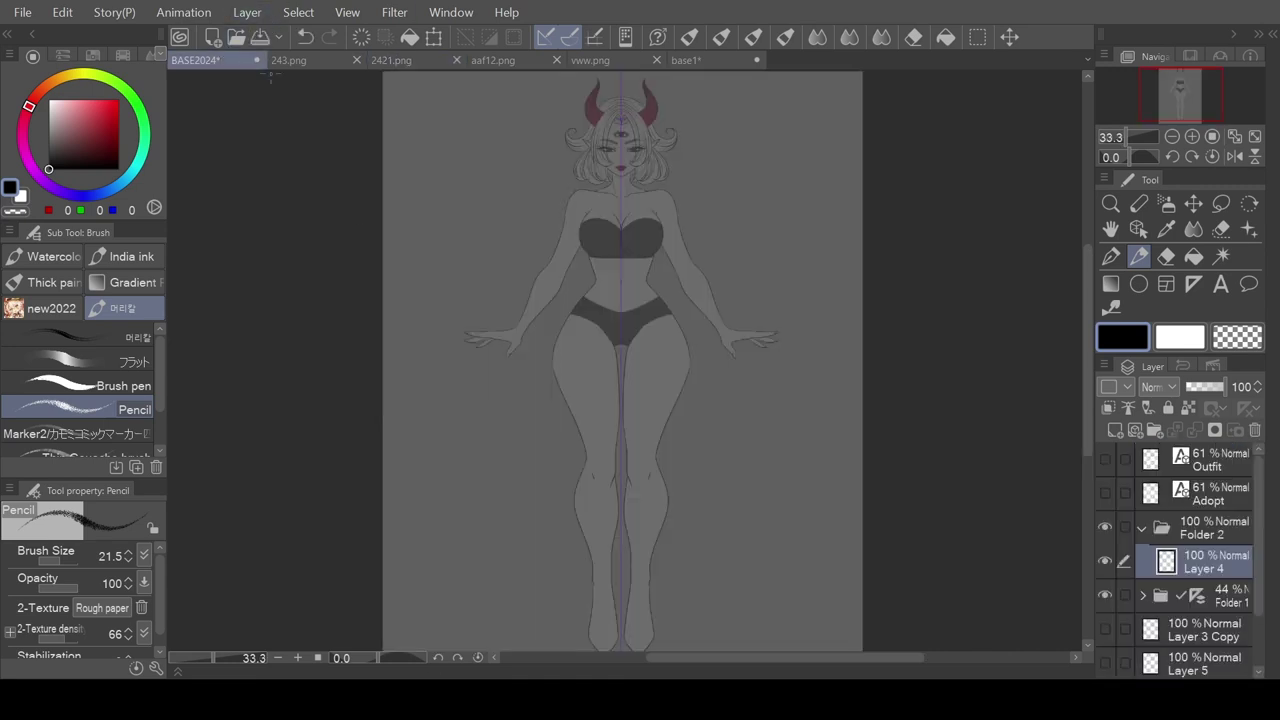
- Sketch a small pair of mirrored feathered wings at the base of the throat on Layer 4
{"action": "scroll", "coordinate": [621, 191], "scroll_direction": "up", "scroll_amount": 3}
{"action": "scroll", "coordinate": [621, 191], "scroll_direction": "up", "scroll_amount": 7}
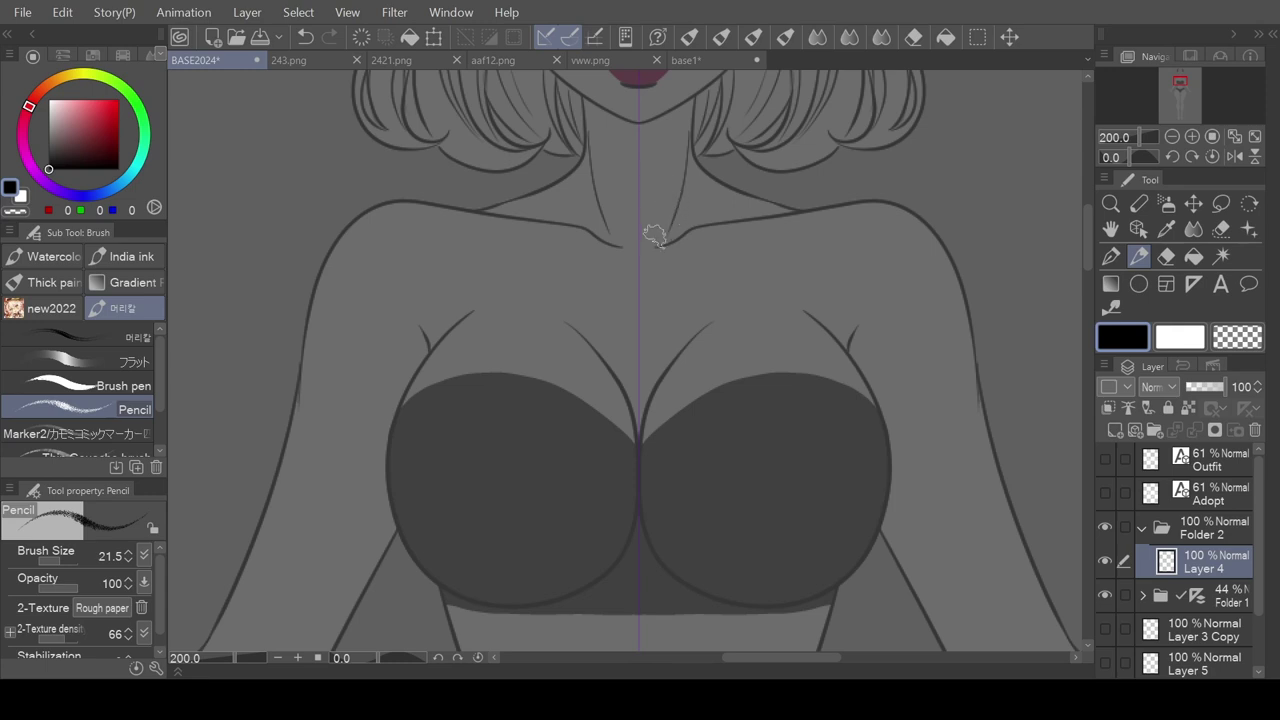
{"action": "mouse_move", "coordinate": [652, 226]}
{"action": "left_mouse_down"}
{"action": "mouse_move", "coordinate": [709, 193]}
{"action": "mouse_move", "coordinate": [662, 250]}
{"action": "mouse_move", "coordinate": [641, 238]}
{"action": "mouse_move", "coordinate": [649, 255]}
{"action": "mouse_move", "coordinate": [650, 224]}
{"action": "mouse_move", "coordinate": [711, 192]}
{"action": "mouse_move", "coordinate": [685, 220]}
{"action": "mouse_move", "coordinate": [711, 214]}
{"action": "mouse_move", "coordinate": [677, 232]}
{"action": "mouse_move", "coordinate": [708, 204]}
{"action": "left_mouse_up"}
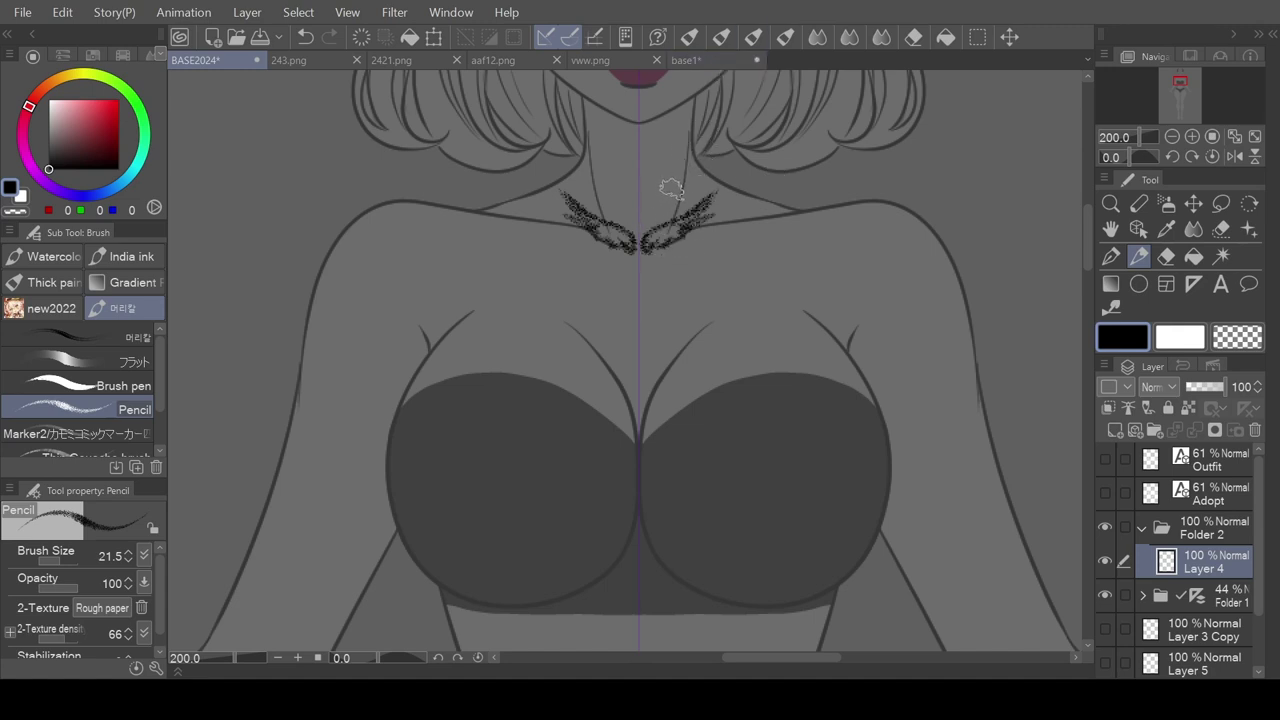
- Sketch the high collar's first lines sweeping from the throat up past the jaw, and undo the inner detail strokes
{"action": "left_click_drag", "start_coordinate": [1090, 256], "coordinate": [1087, 212]}
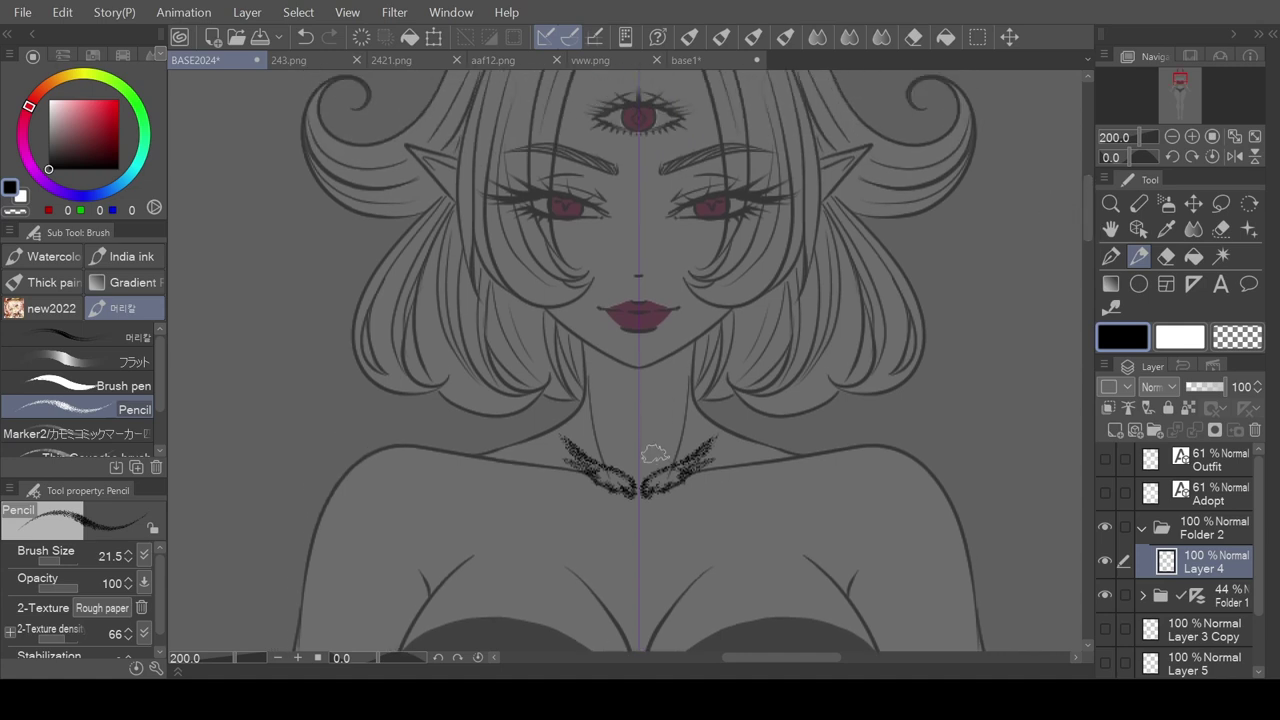
{"action": "mouse_move", "coordinate": [685, 415]}
{"action": "left_mouse_down"}
{"action": "mouse_move", "coordinate": [806, 314]}
{"action": "mouse_move", "coordinate": [828, 258]}
{"action": "left_mouse_up"}
{"action": "mouse_move", "coordinate": [820, 314]}
{"action": "left_mouse_down"}
{"action": "mouse_move", "coordinate": [800, 372]}
{"action": "mouse_move", "coordinate": [704, 430]}
{"action": "left_mouse_up"}
{"action": "mouse_move", "coordinate": [822, 280]}
{"action": "left_mouse_down"}
{"action": "mouse_move", "coordinate": [802, 323]}
{"action": "mouse_move", "coordinate": [756, 334]}
{"action": "mouse_move", "coordinate": [746, 359]}
{"action": "mouse_move", "coordinate": [727, 346]}
{"action": "mouse_move", "coordinate": [754, 302]}
{"action": "mouse_move", "coordinate": [690, 378]}
{"action": "left_mouse_up"}
{"action": "left_click_drag", "start_coordinate": [720, 336], "coordinate": [692, 362]}
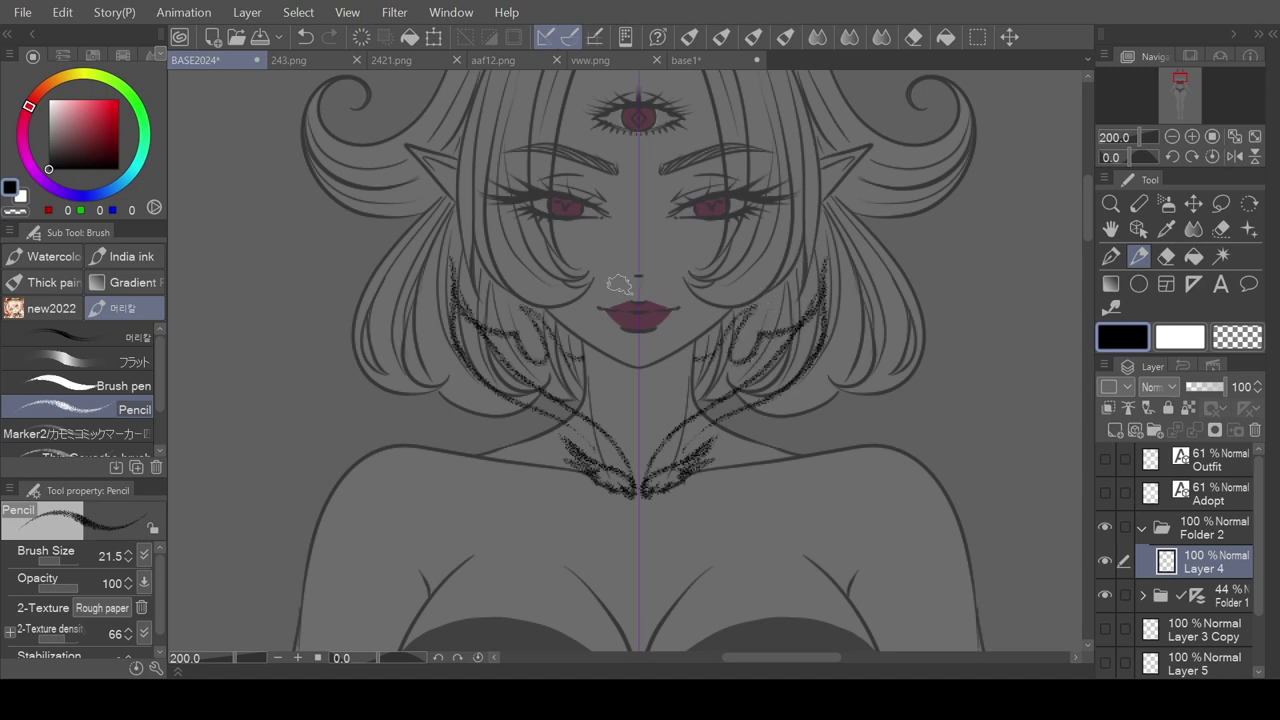
{"action": "key", "text": "ctrl+z"}
{"action": "key", "text": "ctrl+z"}
{"action": "key", "text": "ctrl+z"}
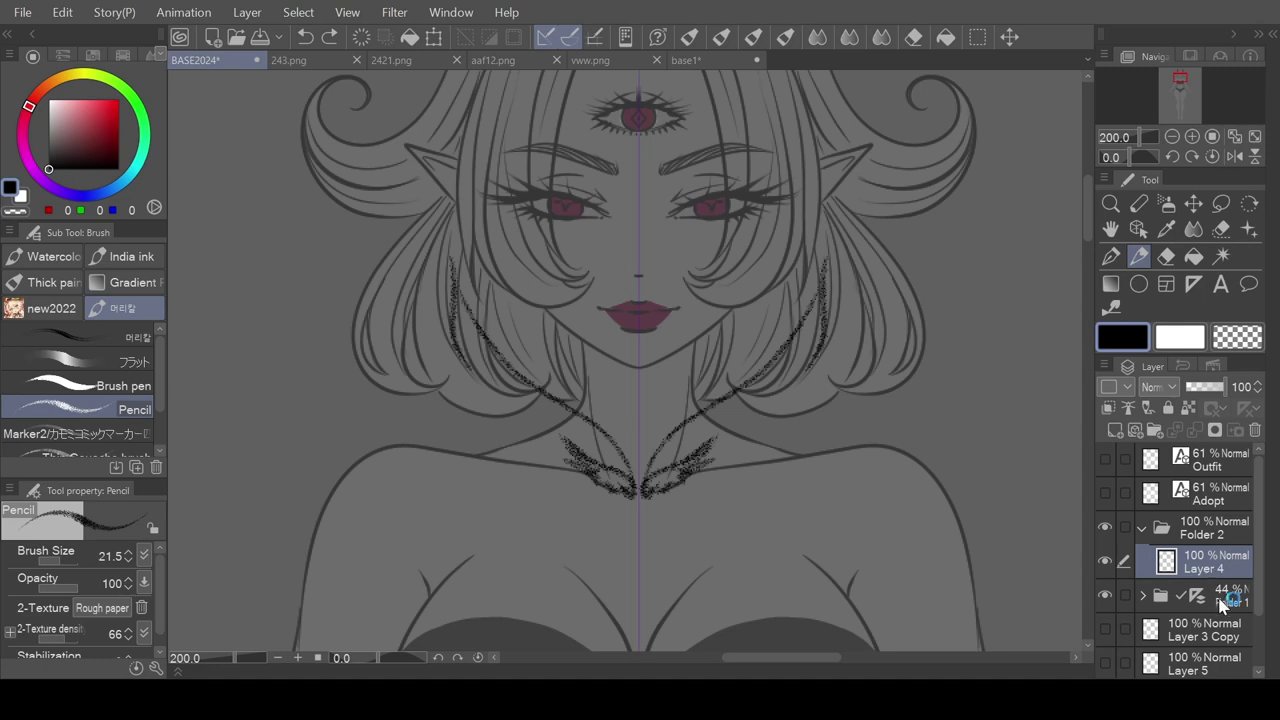
- Lower Folder 1's opacity to 32% and make Layer 4 active again
{"action": "left_click", "coordinate": [1220, 598]}
{"action": "left_click_drag", "start_coordinate": [1204, 386], "coordinate": [1192, 386]}
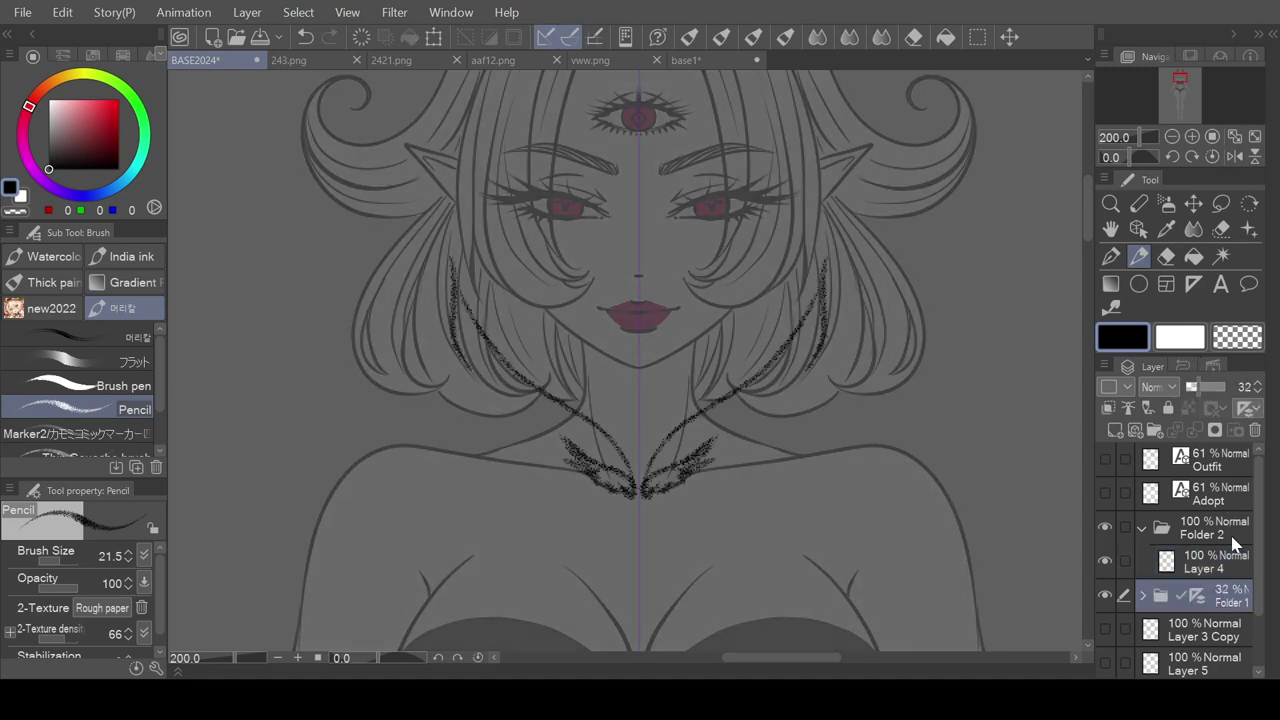
{"action": "left_click", "coordinate": [1218, 567]}
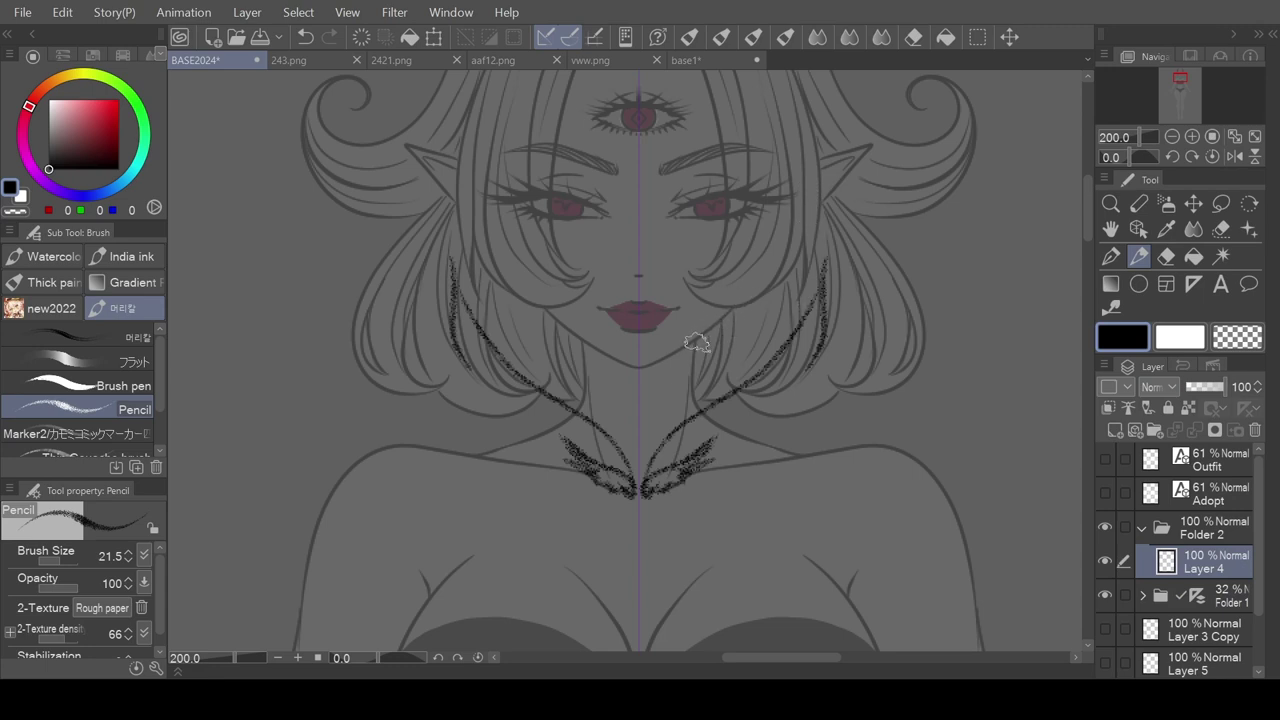
- Sketch the pointed high collar with spikes beside the jaw and side points over the shoulders, strengthening its long diagonal lines
{"action": "mouse_move", "coordinate": [698, 338]}
{"action": "left_mouse_down"}
{"action": "mouse_move", "coordinate": [754, 297]}
{"action": "mouse_move", "coordinate": [746, 334]}
{"action": "mouse_move", "coordinate": [826, 262]}
{"action": "mouse_move", "coordinate": [827, 327]}
{"action": "mouse_move", "coordinate": [774, 391]}
{"action": "mouse_move", "coordinate": [824, 344]}
{"action": "mouse_move", "coordinate": [802, 372]}
{"action": "mouse_move", "coordinate": [846, 364]}
{"action": "mouse_move", "coordinate": [774, 400]}
{"action": "mouse_move", "coordinate": [759, 436]}
{"action": "mouse_move", "coordinate": [759, 422]}
{"action": "mouse_move", "coordinate": [806, 455]}
{"action": "left_mouse_up"}
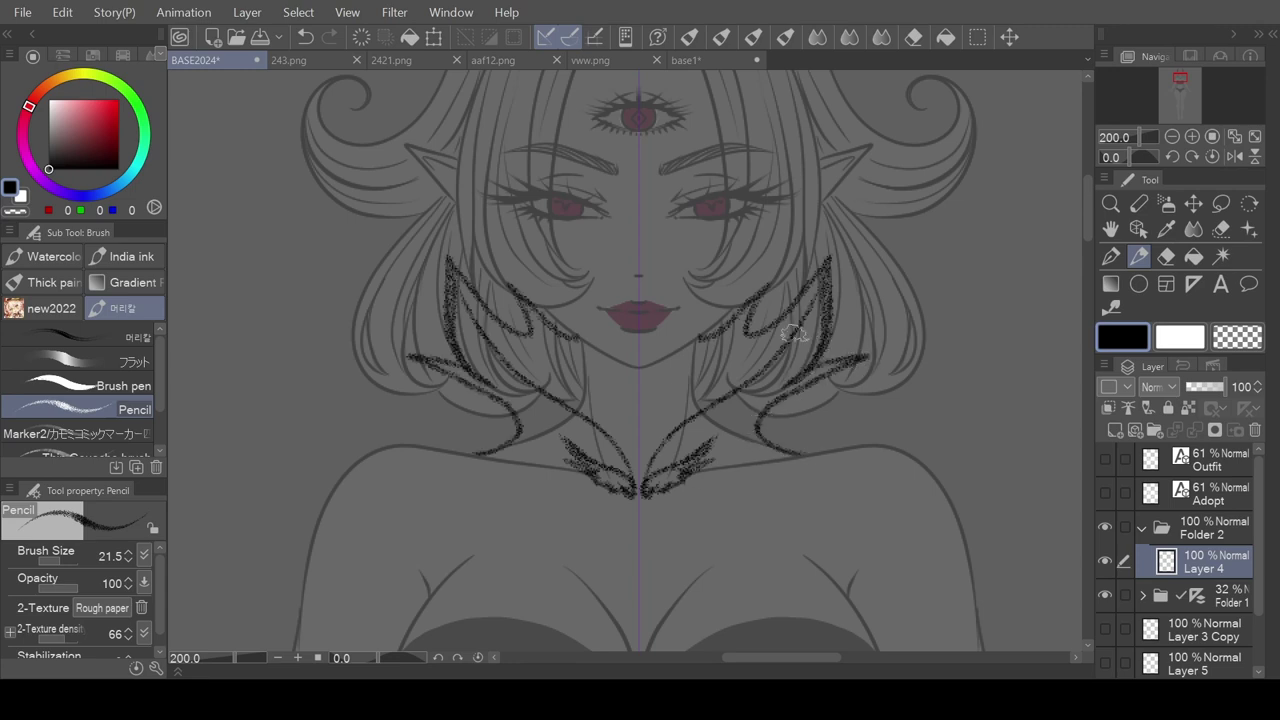
{"action": "mouse_move", "coordinate": [824, 268]}
{"action": "left_mouse_down"}
{"action": "mouse_move", "coordinate": [788, 348]}
{"action": "mouse_move", "coordinate": [659, 451]}
{"action": "mouse_move", "coordinate": [642, 488]}
{"action": "left_mouse_up"}
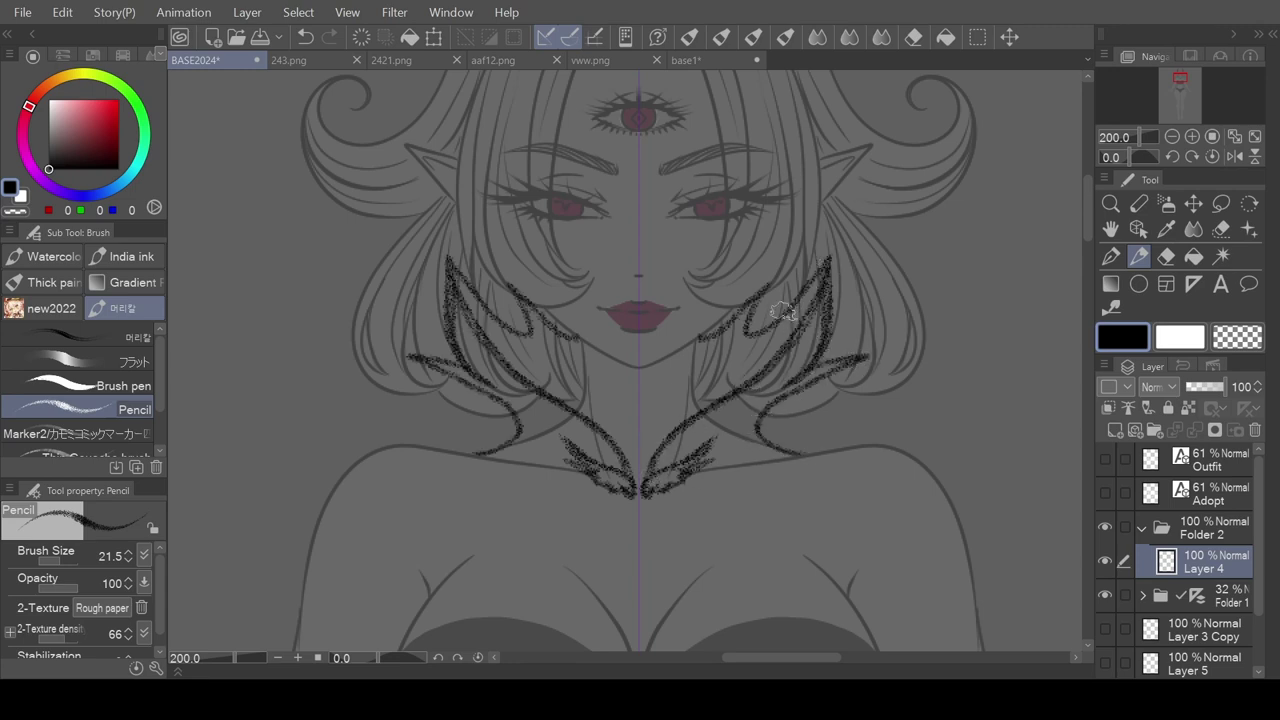
{"action": "left_click_drag", "start_coordinate": [745, 318], "coordinate": [701, 400]}
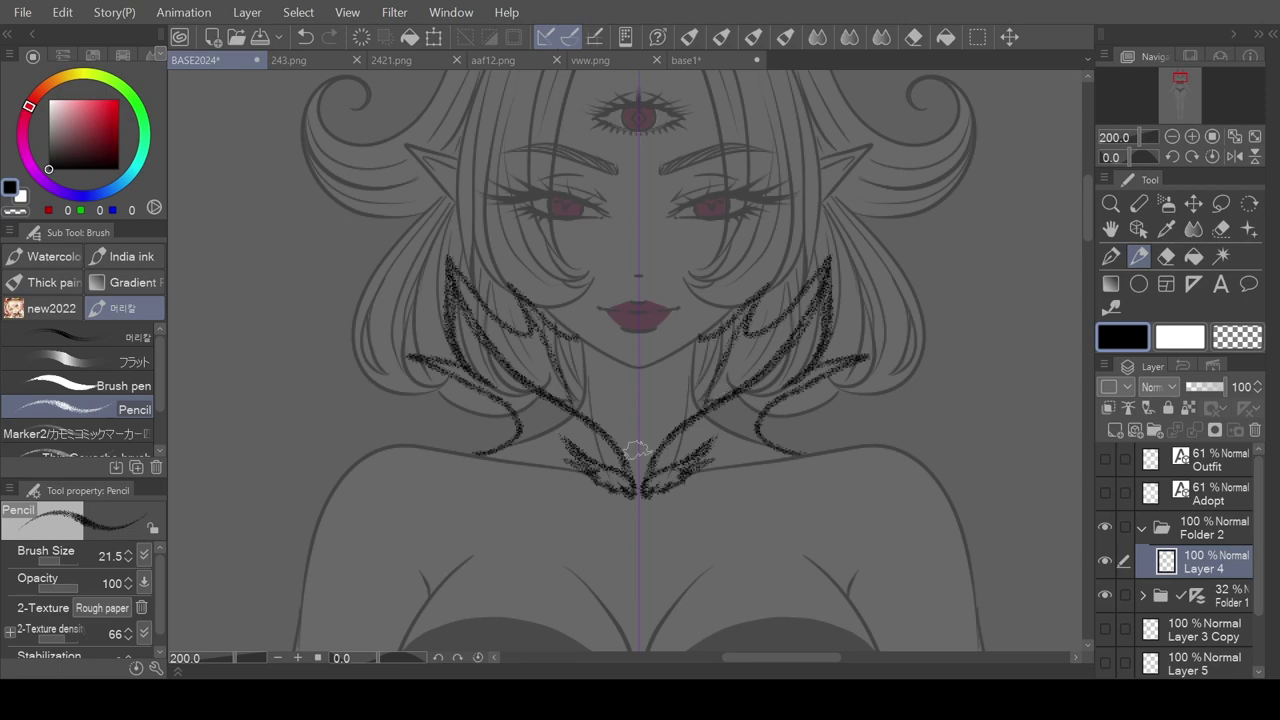
- Erase the long diagonal collar lines between the throat and the upper points using the G-pen with transparent colour
{"action": "scroll", "coordinate": [637, 450], "scroll_direction": "down", "scroll_amount": 5}
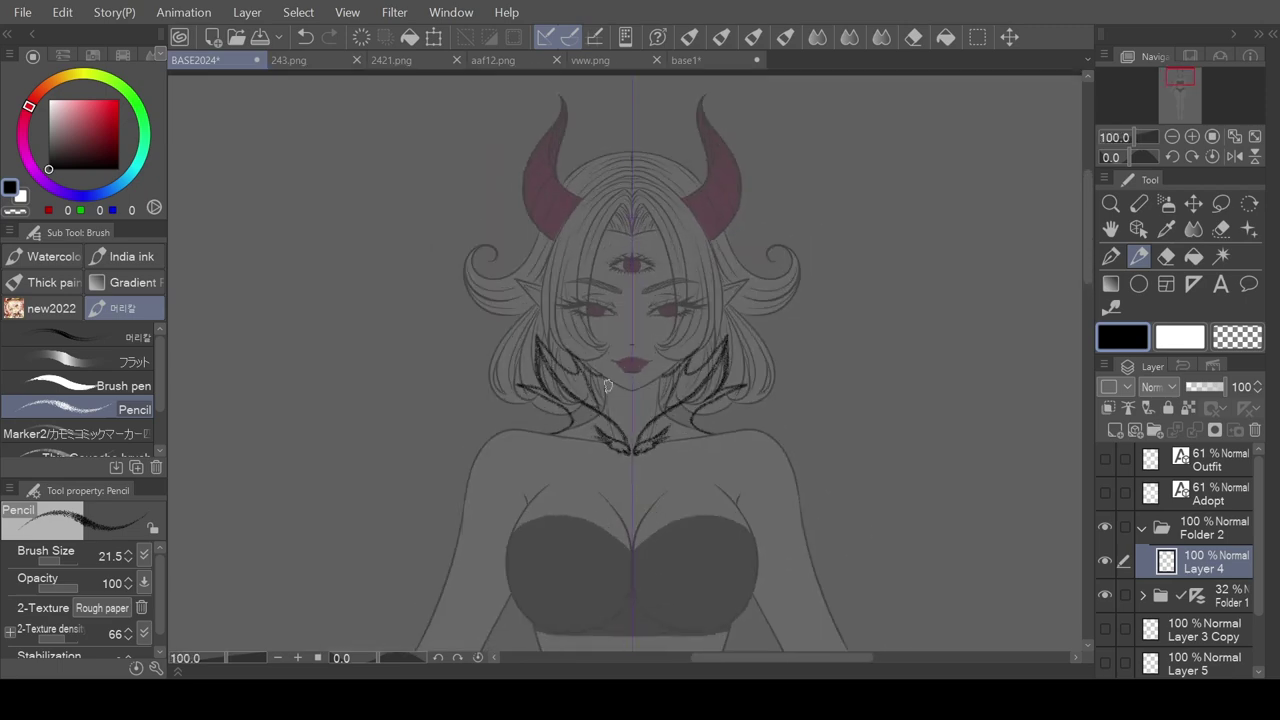
{"action": "scroll", "coordinate": [607, 386], "scroll_direction": "up", "scroll_amount": 3}
{"action": "left_click", "coordinate": [1166, 256]}
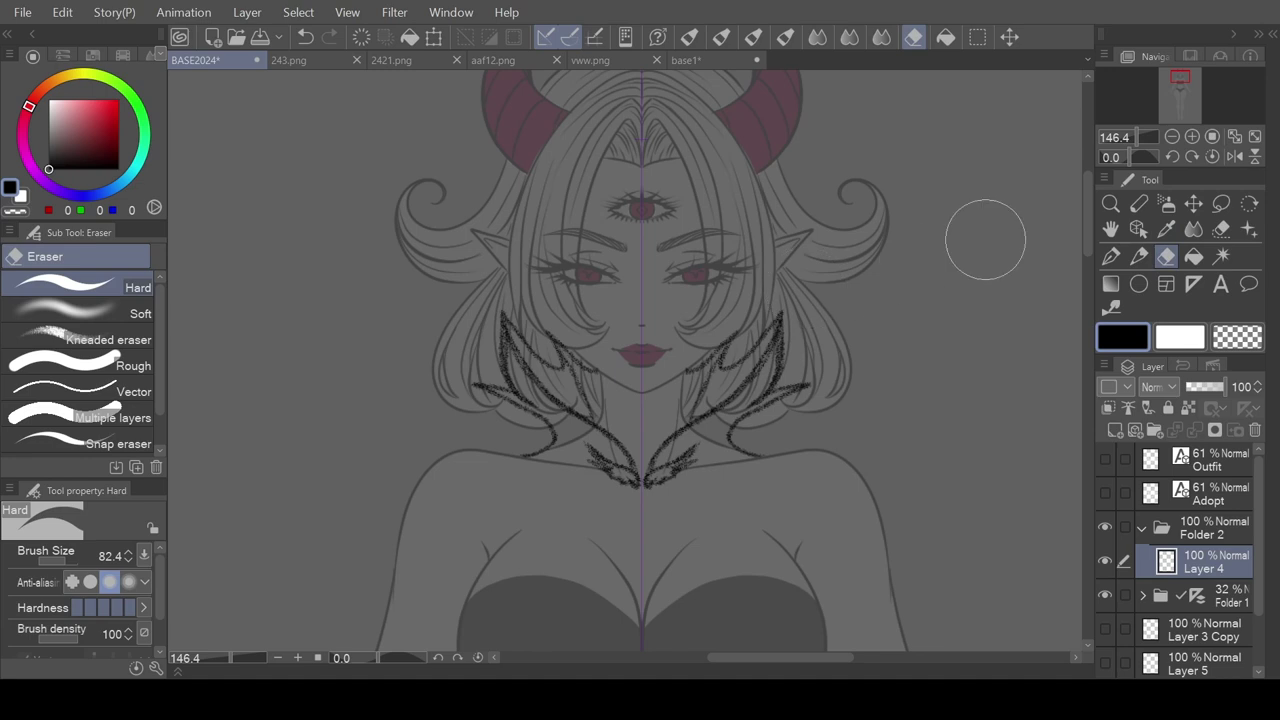
{"action": "left_click", "coordinate": [1138, 256]}
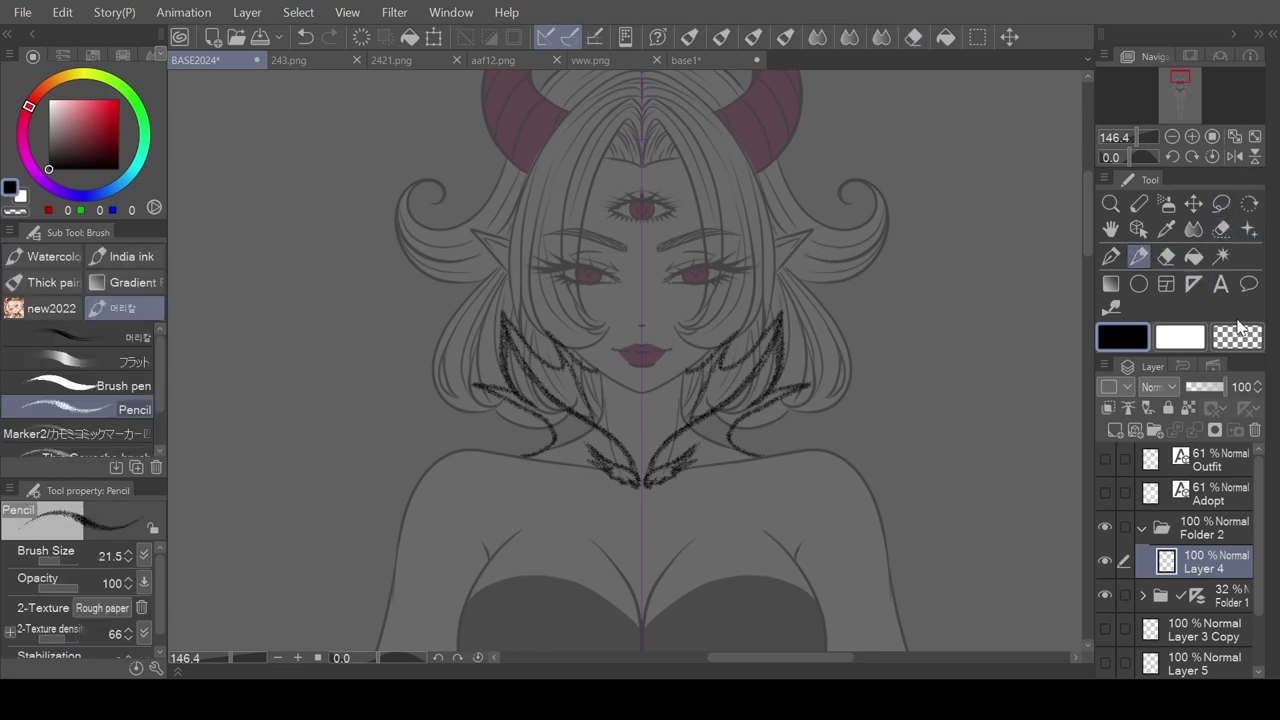
{"action": "left_click", "coordinate": [1116, 255]}
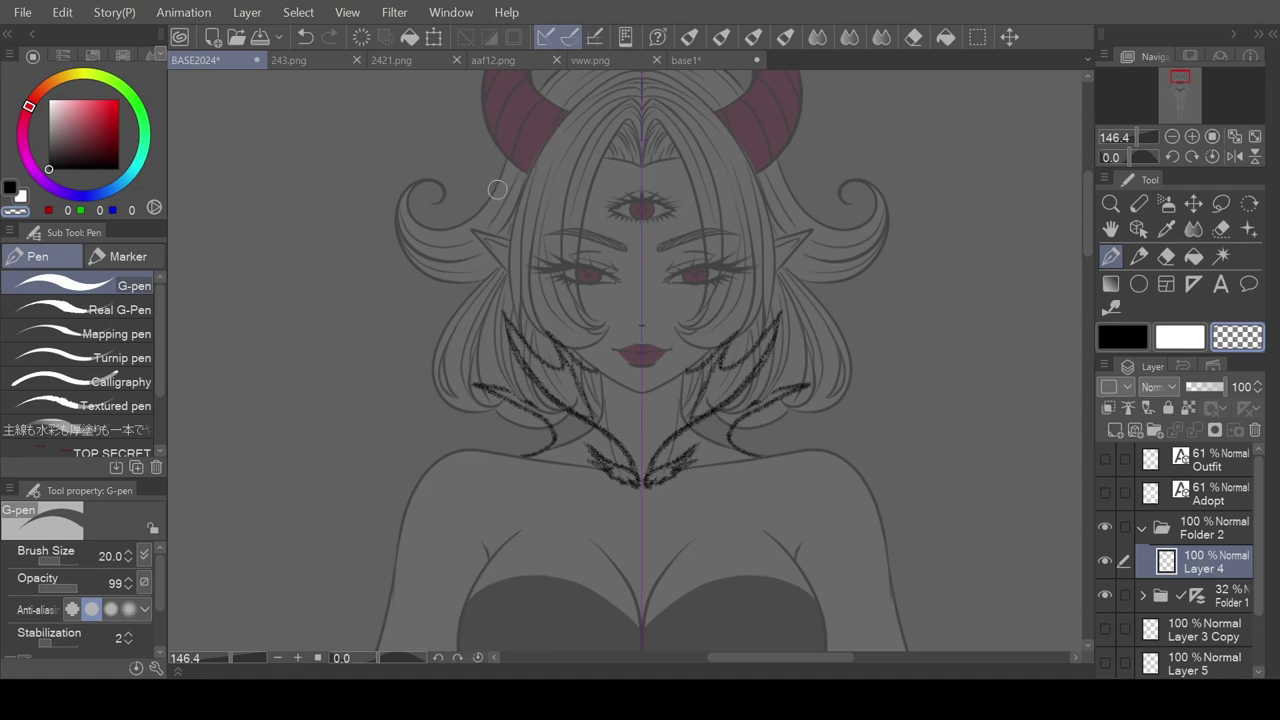
{"action": "key", "text": "ctrl+z"}
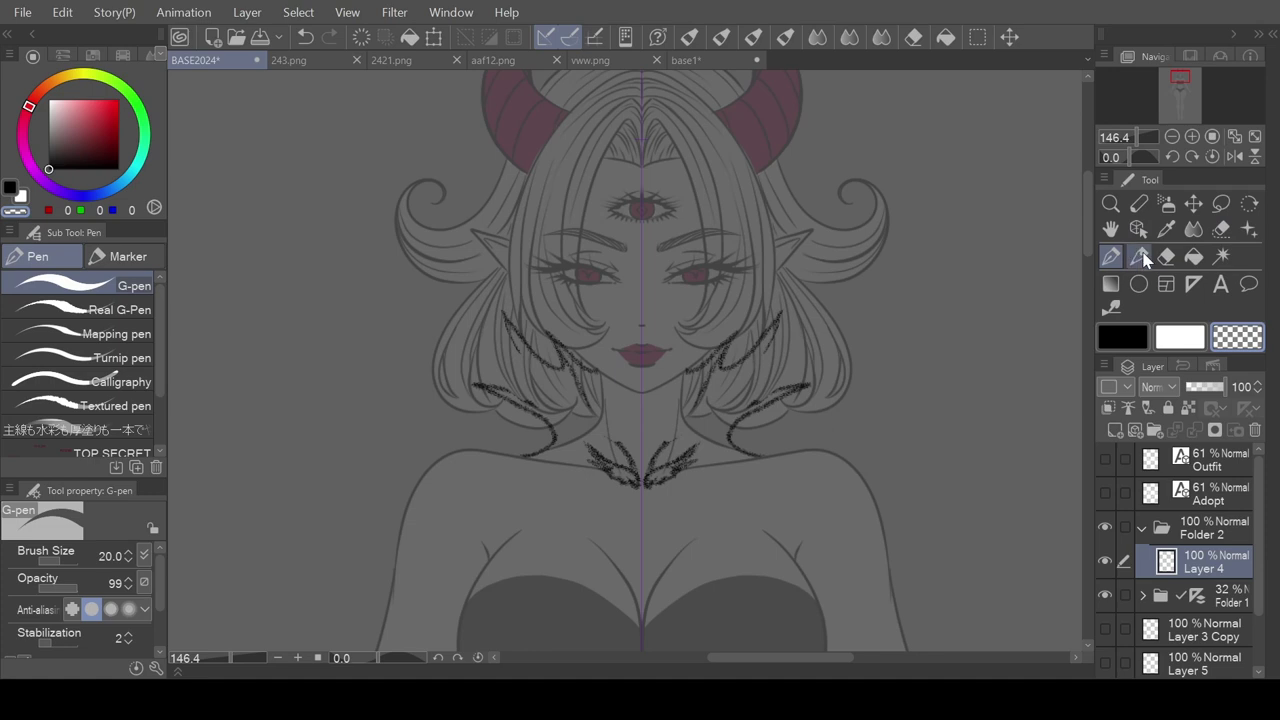
- Redraw the collar edges in black with the Pencil, sweeping from the throat out to wide side points
{"action": "left_click", "coordinate": [1141, 258]}
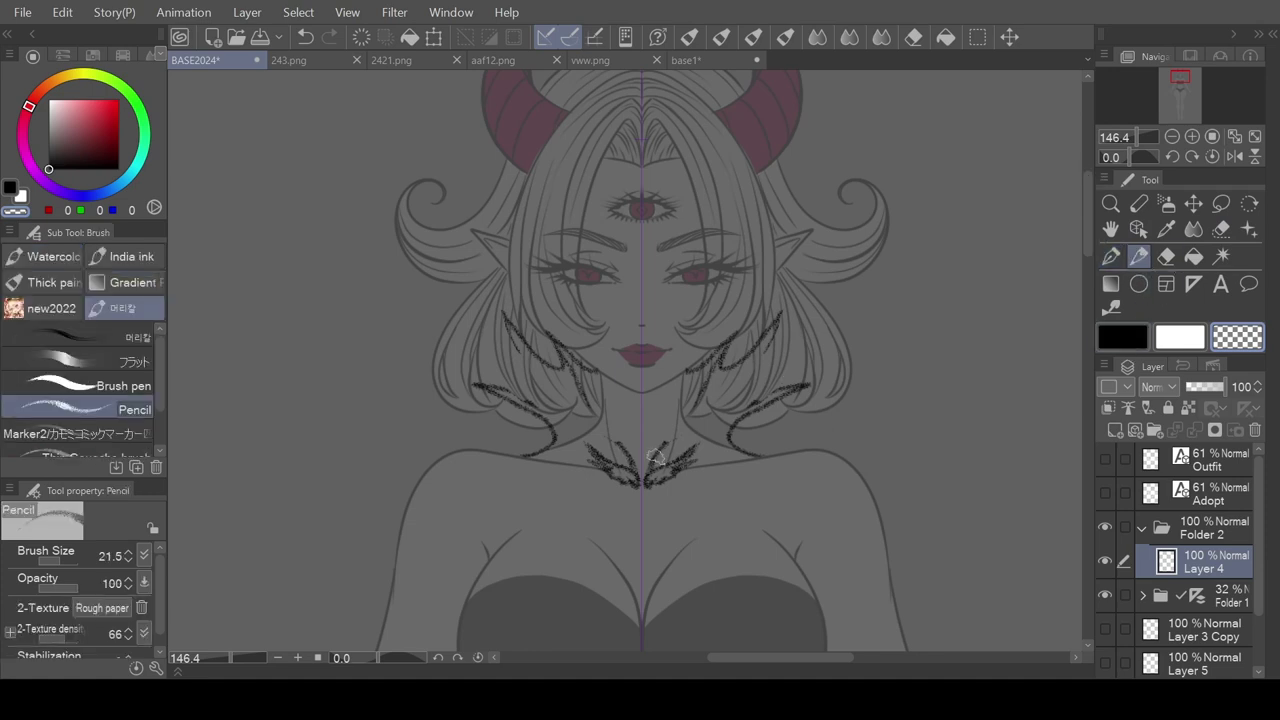
{"action": "key", "text": "c"}
{"action": "mouse_move", "coordinate": [650, 465]}
{"action": "left_mouse_down"}
{"action": "mouse_move", "coordinate": [761, 395]}
{"action": "mouse_move", "coordinate": [671, 439]}
{"action": "mouse_move", "coordinate": [815, 384]}
{"action": "mouse_move", "coordinate": [801, 350]}
{"action": "mouse_move", "coordinate": [806, 384]}
{"action": "mouse_move", "coordinate": [763, 352]}
{"action": "mouse_move", "coordinate": [783, 317]}
{"action": "mouse_move", "coordinate": [768, 384]}
{"action": "mouse_move", "coordinate": [788, 361]}
{"action": "mouse_move", "coordinate": [765, 371]}
{"action": "mouse_move", "coordinate": [848, 366]}
{"action": "left_mouse_up"}
{"action": "left_click_drag", "start_coordinate": [786, 395], "coordinate": [850, 368]}
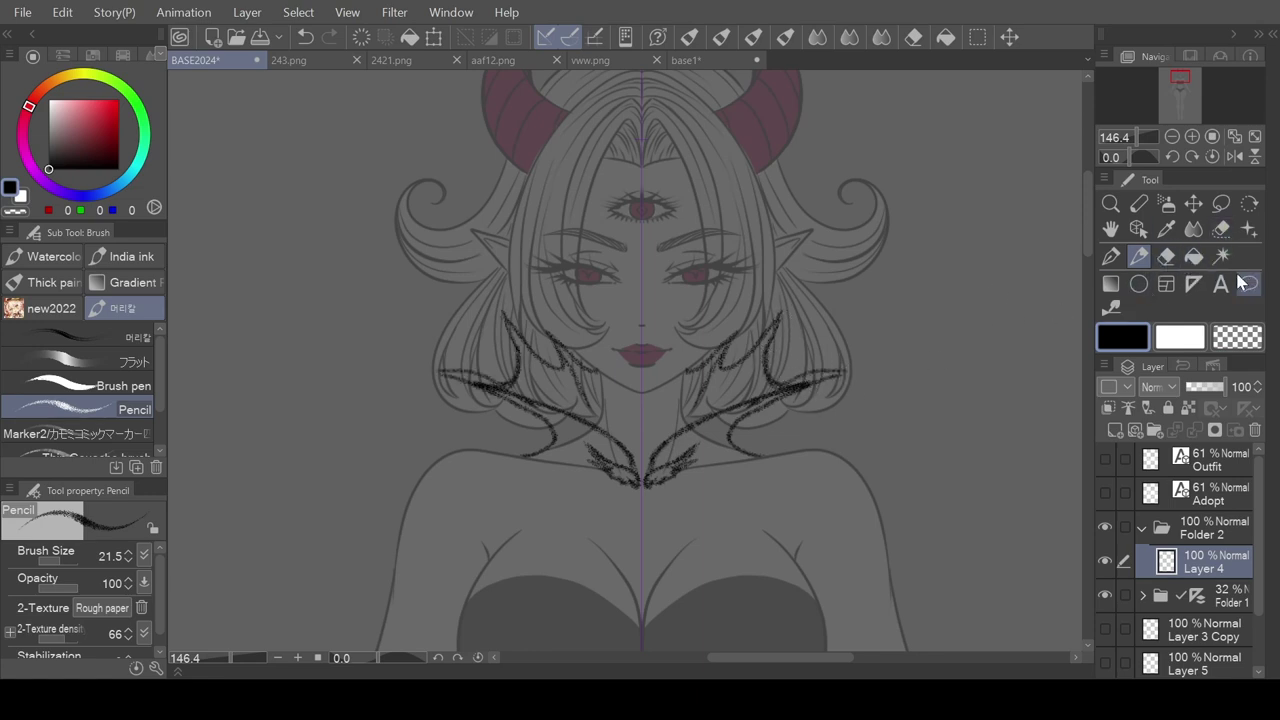
- Erase the collar's outer side points using the G-pen with transparent colour
{"action": "left_click", "coordinate": [1166, 256]}
{"action": "left_click", "coordinate": [1110, 256]}
{"action": "left_click_drag", "start_coordinate": [838, 369], "coordinate": [778, 392]}
{"action": "key", "text": "ctrl+z"}
{"action": "left_click", "coordinate": [1237, 337]}
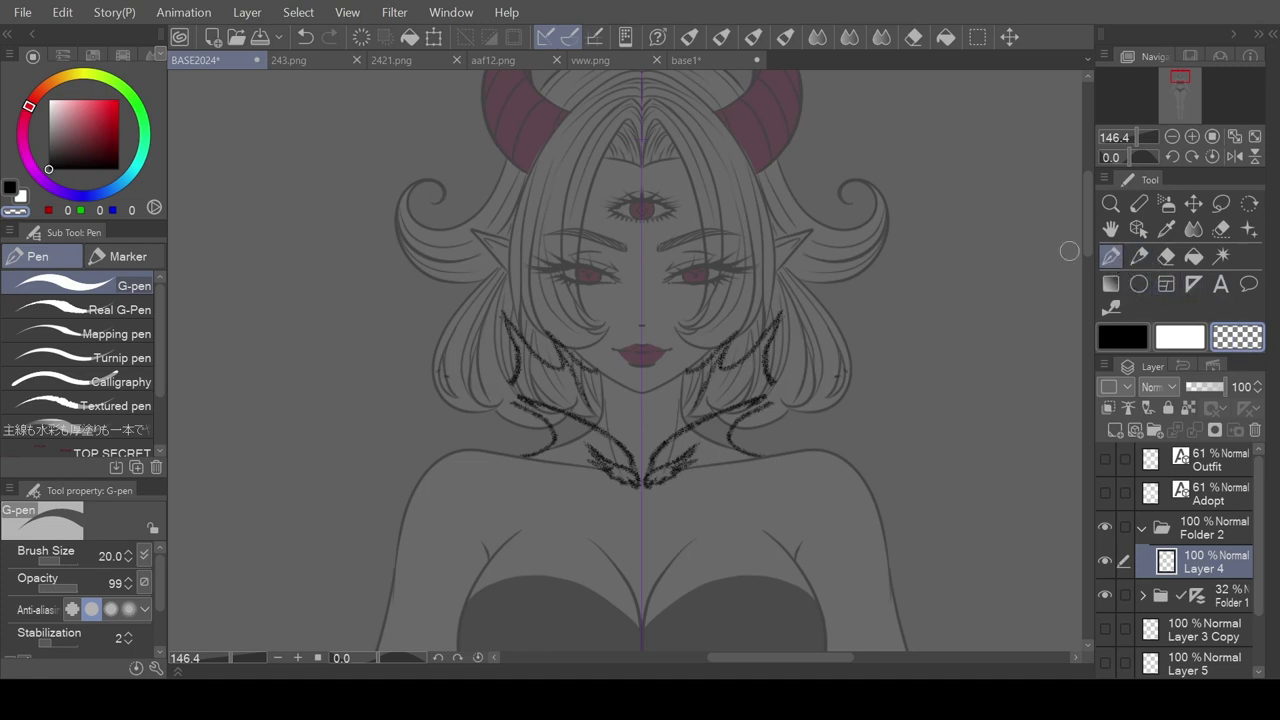
- Redraw the collar's side points in black with the Pencil as long outward sweeps, undoing the stray marks beside the head
{"action": "left_click", "coordinate": [1139, 255]}
{"action": "left_click", "coordinate": [1134, 338]}
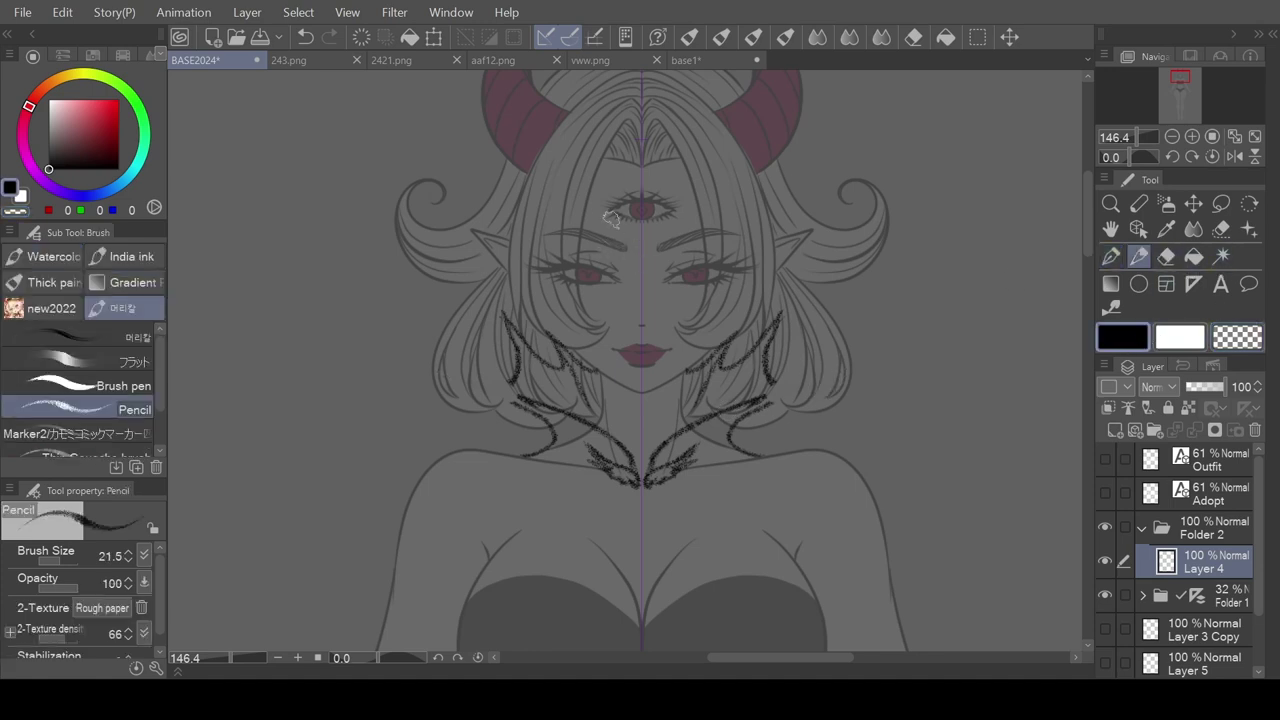
{"action": "mouse_move", "coordinate": [916, 147]}
{"action": "left_mouse_down"}
{"action": "mouse_move", "coordinate": [925, 240]}
{"action": "mouse_move", "coordinate": [955, 186]}
{"action": "mouse_move", "coordinate": [1000, 229]}
{"action": "left_mouse_up"}
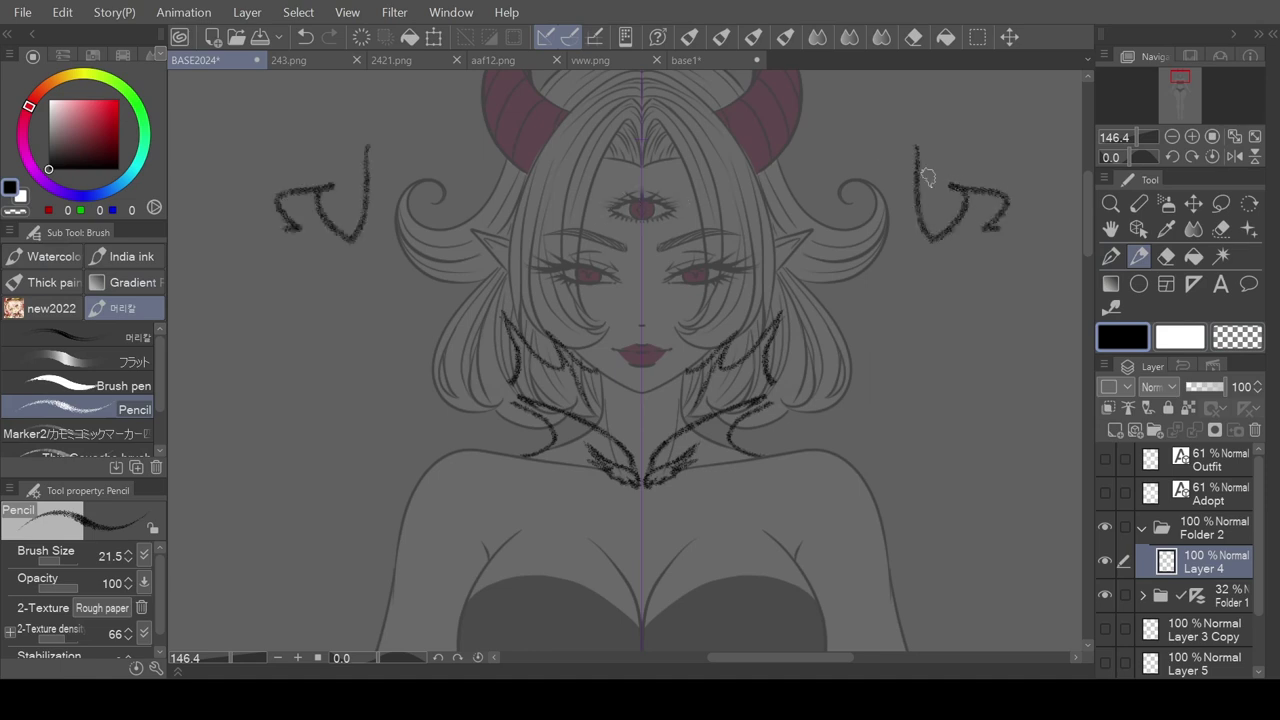
{"action": "left_click", "coordinate": [309, 43]}
{"action": "mouse_move", "coordinate": [740, 402]}
{"action": "left_mouse_down"}
{"action": "mouse_move", "coordinate": [852, 386]}
{"action": "mouse_move", "coordinate": [738, 426]}
{"action": "left_mouse_up"}
{"action": "mouse_move", "coordinate": [770, 332]}
{"action": "left_mouse_down"}
{"action": "mouse_move", "coordinate": [765, 375]}
{"action": "mouse_move", "coordinate": [848, 384]}
{"action": "left_mouse_up"}
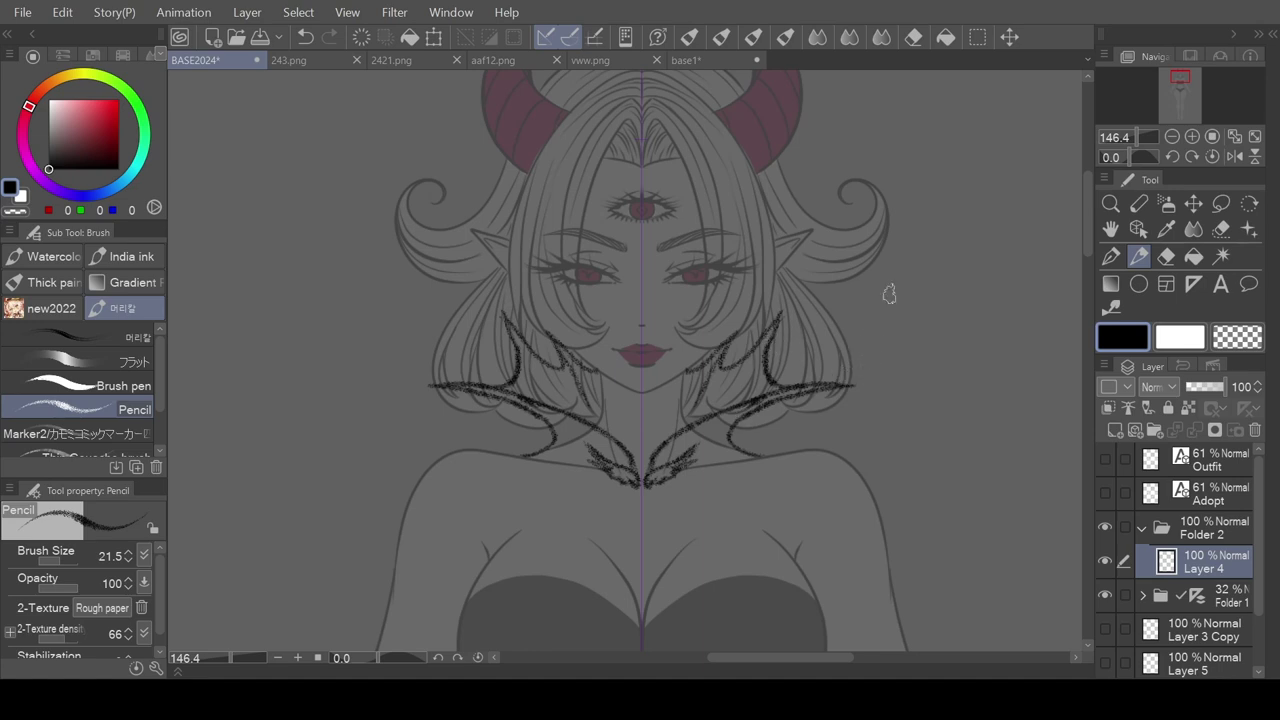
- Sketch curved, layered feathers rising over both shoulders below the collar
{"action": "left_click_drag", "start_coordinate": [525, 340], "coordinate": [593, 421]}
{"action": "mouse_move", "coordinate": [553, 440]}
{"action": "left_mouse_down"}
{"action": "mouse_move", "coordinate": [520, 454]}
{"action": "mouse_move", "coordinate": [461, 448]}
{"action": "mouse_move", "coordinate": [405, 388]}
{"action": "mouse_move", "coordinate": [422, 468]}
{"action": "mouse_move", "coordinate": [410, 490]}
{"action": "mouse_move", "coordinate": [480, 495]}
{"action": "left_mouse_up"}
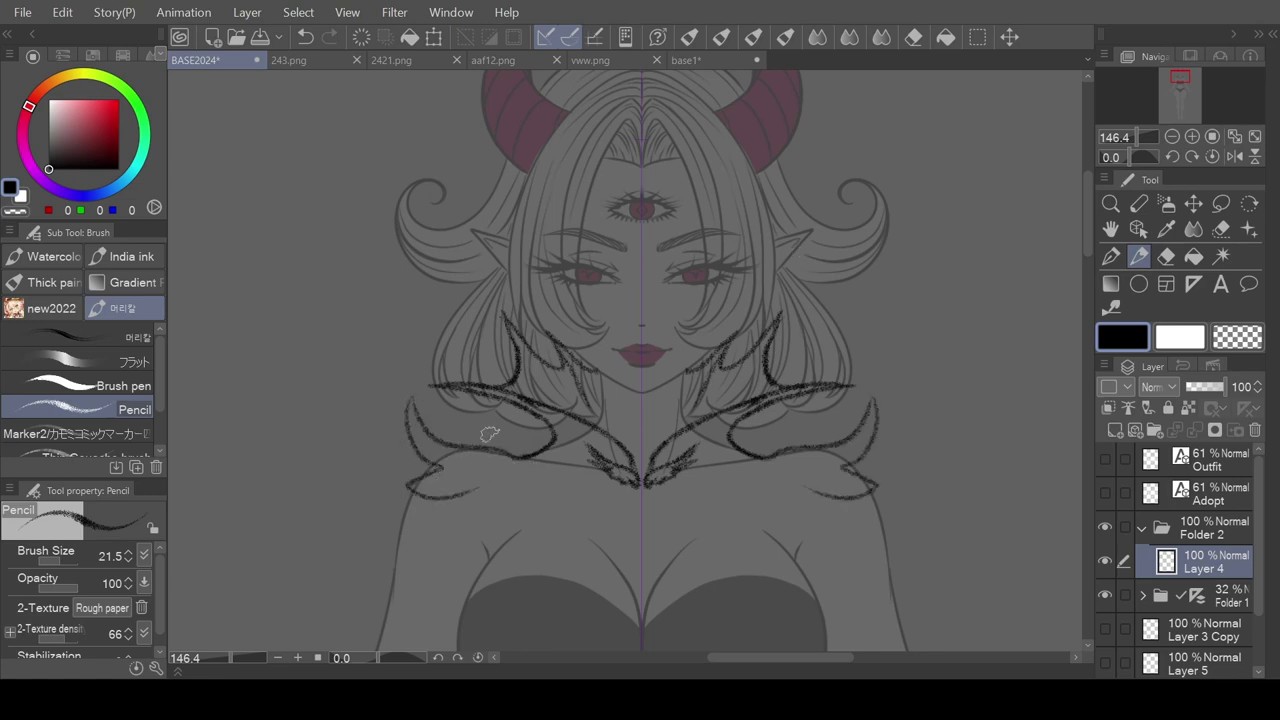
{"action": "mouse_move", "coordinate": [525, 456]}
{"action": "left_mouse_down"}
{"action": "mouse_move", "coordinate": [429, 438]}
{"action": "mouse_move", "coordinate": [402, 383]}
{"action": "mouse_move", "coordinate": [397, 431]}
{"action": "mouse_move", "coordinate": [456, 469]}
{"action": "mouse_move", "coordinate": [396, 482]}
{"action": "mouse_move", "coordinate": [431, 512]}
{"action": "mouse_move", "coordinate": [500, 484]}
{"action": "left_mouse_up"}
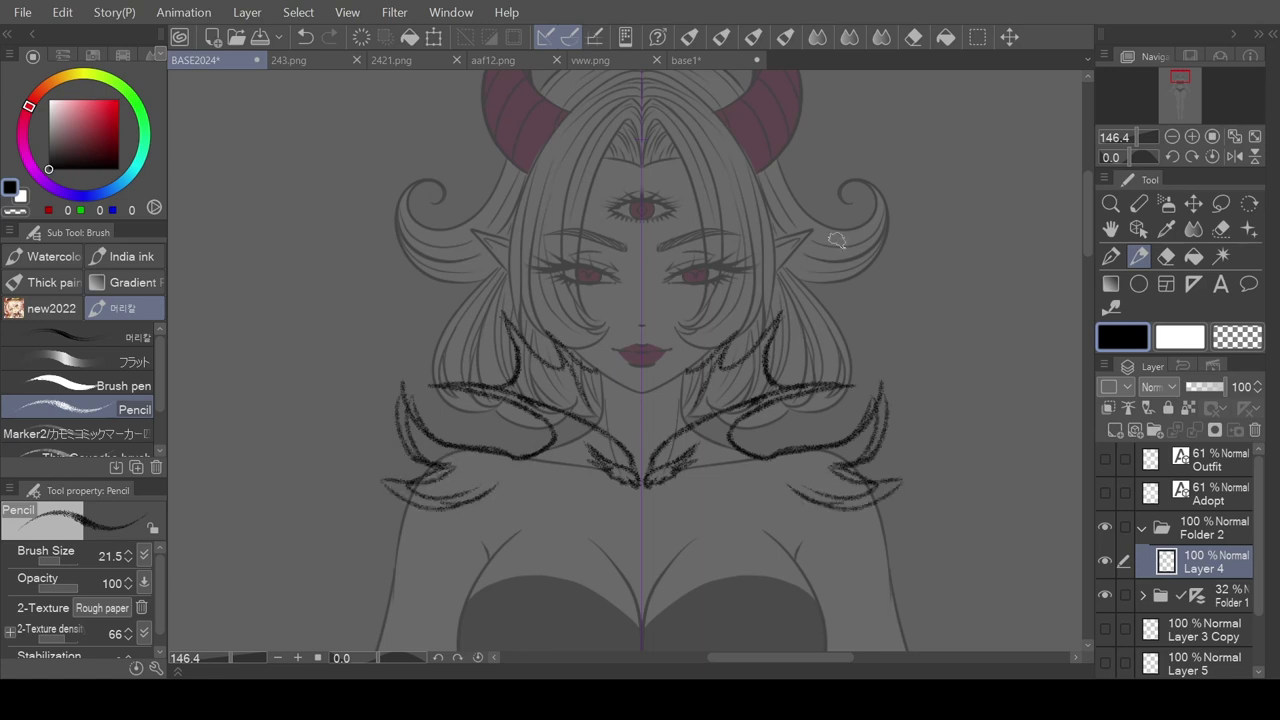
- Sketch feathers across the upper chest around a central teardrop, and add curls and scalloped trim near the throat
{"action": "mouse_move", "coordinate": [643, 497]}
{"action": "left_mouse_down"}
{"action": "mouse_move", "coordinate": [648, 543]}
{"action": "mouse_move", "coordinate": [658, 537]}
{"action": "mouse_move", "coordinate": [639, 525]}
{"action": "mouse_move", "coordinate": [660, 550]}
{"action": "mouse_move", "coordinate": [648, 582]}
{"action": "mouse_move", "coordinate": [770, 548]}
{"action": "left_mouse_up"}
{"action": "mouse_move", "coordinate": [700, 510]}
{"action": "left_mouse_down"}
{"action": "mouse_move", "coordinate": [795, 538]}
{"action": "mouse_move", "coordinate": [749, 517]}
{"action": "mouse_move", "coordinate": [806, 530]}
{"action": "left_mouse_up"}
{"action": "left_click_drag", "start_coordinate": [743, 497], "coordinate": [860, 510]}
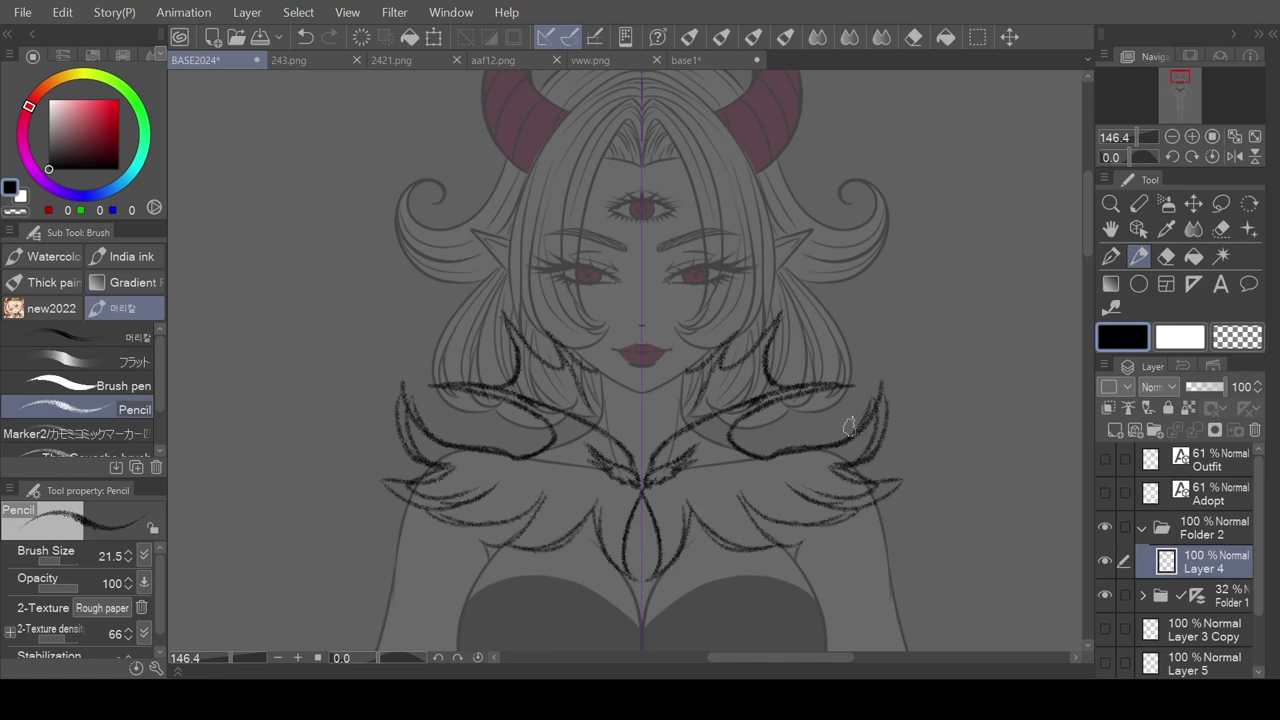
{"action": "mouse_move", "coordinate": [588, 414]}
{"action": "left_mouse_down"}
{"action": "mouse_move", "coordinate": [560, 458]}
{"action": "mouse_move", "coordinate": [510, 425]}
{"action": "mouse_move", "coordinate": [590, 490]}
{"action": "mouse_move", "coordinate": [632, 500]}
{"action": "mouse_move", "coordinate": [648, 480]}
{"action": "mouse_move", "coordinate": [616, 490]}
{"action": "left_mouse_up"}
- Replace the upper collar spikes beside the jaw with wider jagged points, and save the document
{"action": "left_click", "coordinate": [1110, 256]}
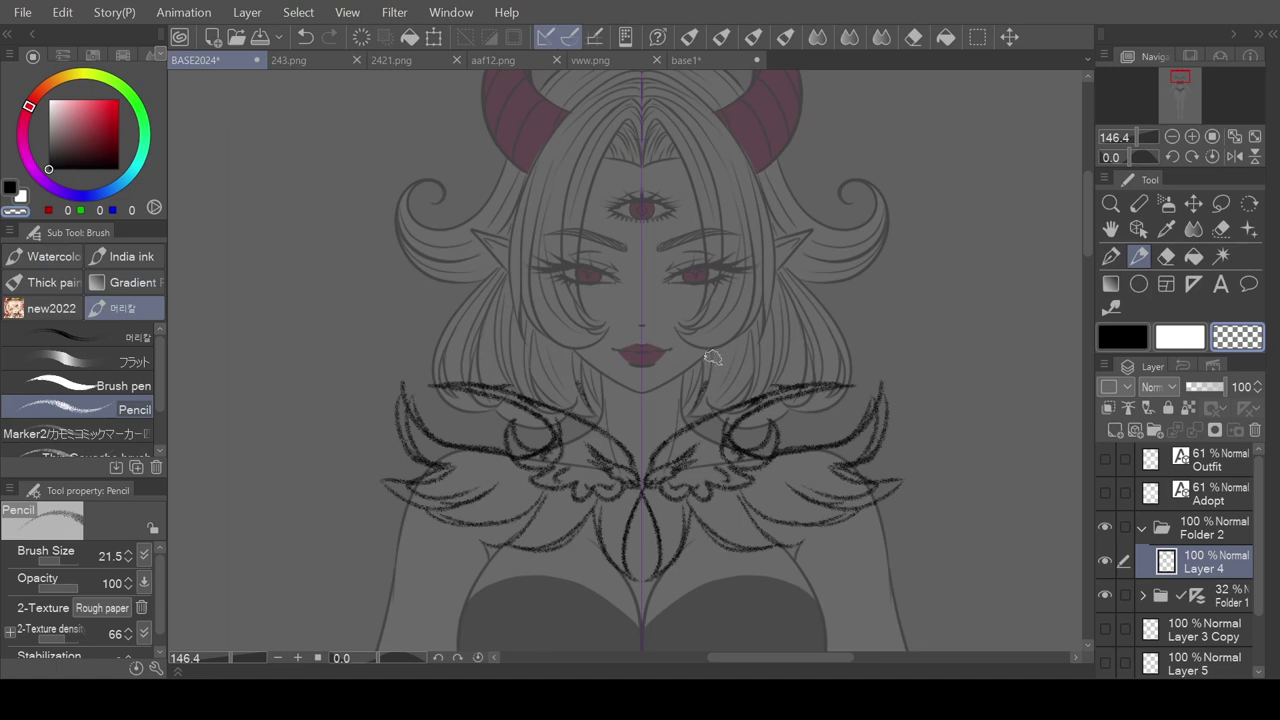
{"action": "left_click", "coordinate": [1135, 330]}
{"action": "mouse_move", "coordinate": [720, 345]}
{"action": "left_mouse_down"}
{"action": "mouse_move", "coordinate": [776, 337]}
{"action": "mouse_move", "coordinate": [756, 361]}
{"action": "mouse_move", "coordinate": [781, 377]}
{"action": "mouse_move", "coordinate": [828, 368]}
{"action": "left_mouse_up"}
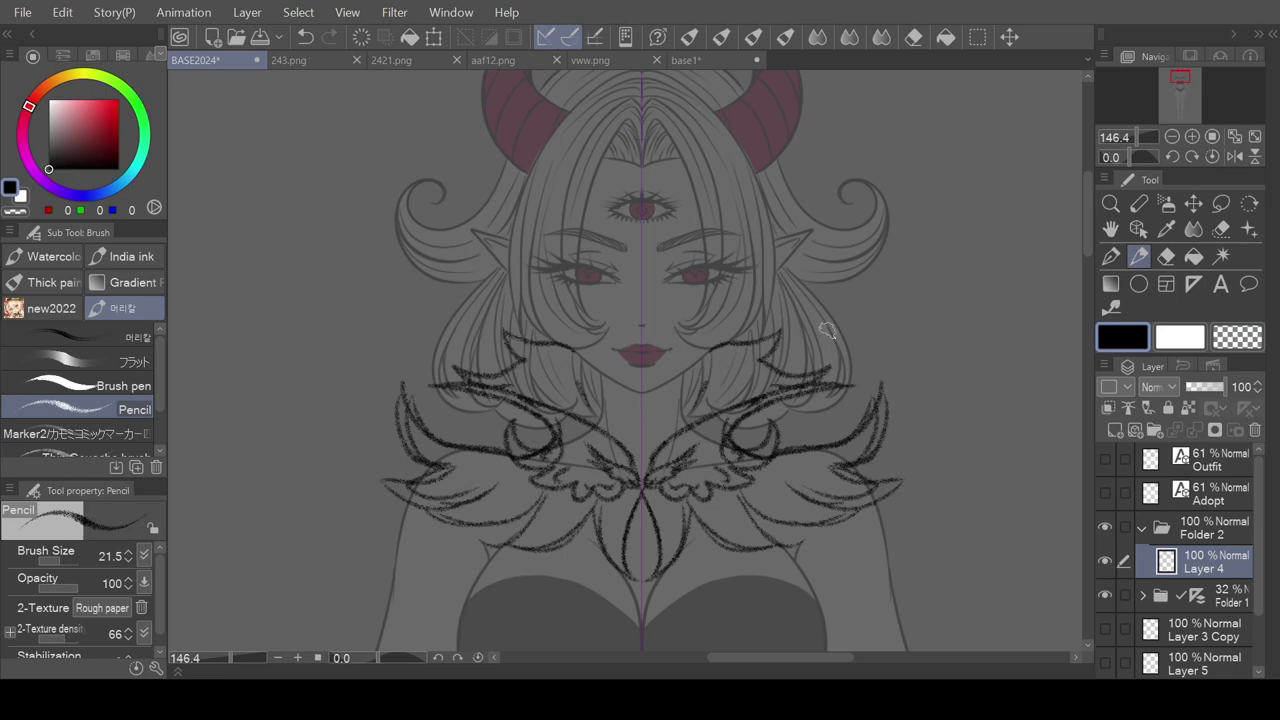
{"action": "left_click_drag", "start_coordinate": [518, 342], "coordinate": [578, 378]}
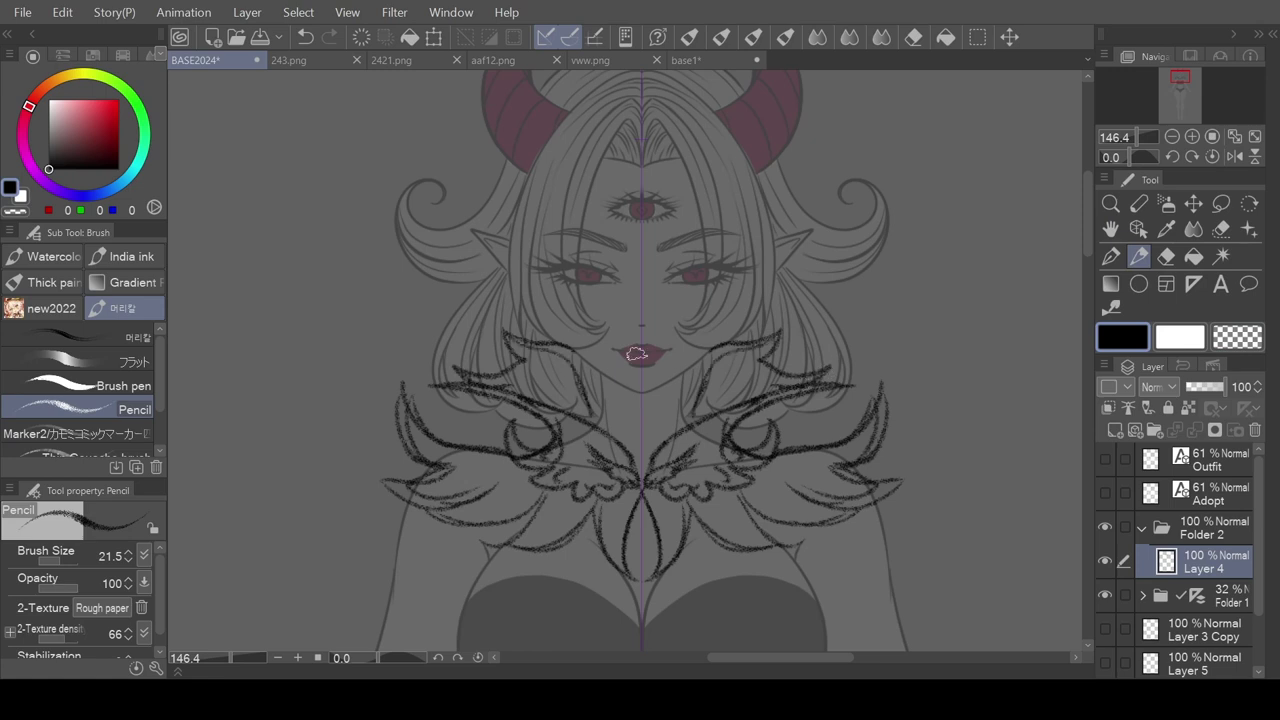
{"action": "scroll", "coordinate": [636, 353], "scroll_direction": "down", "scroll_amount": 5}
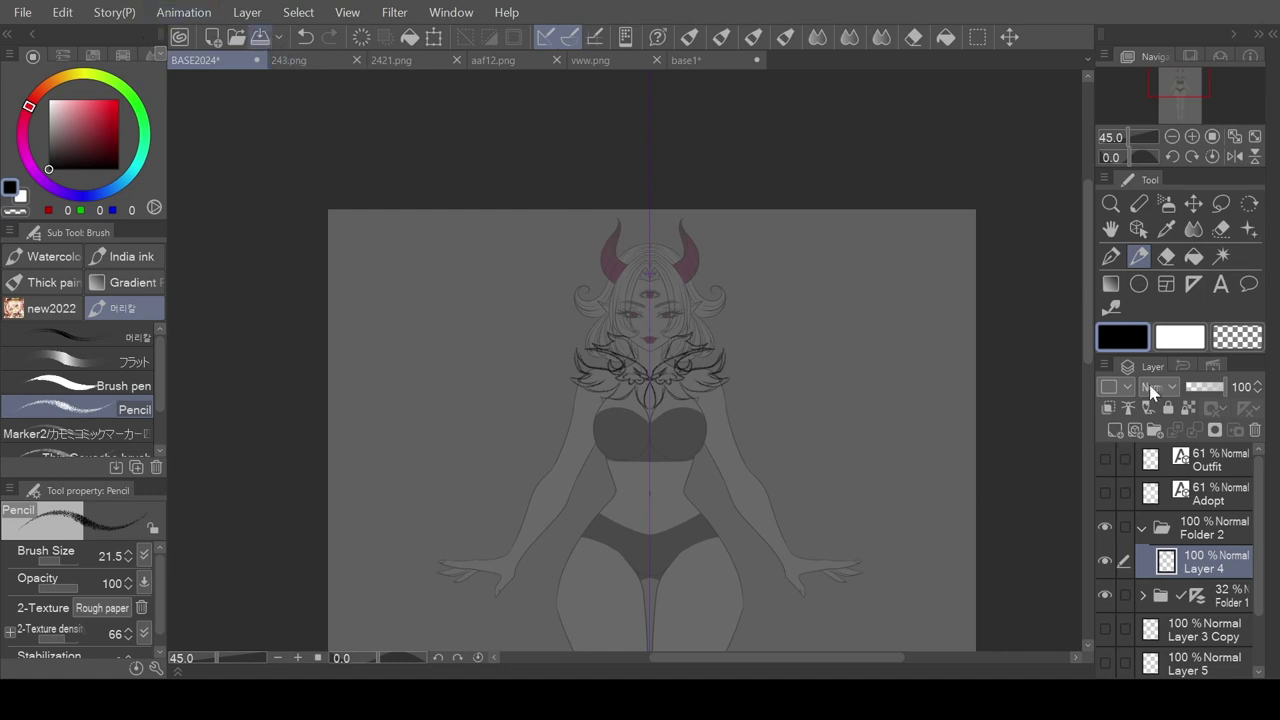
{"action": "key", "text": "ctrl+s"}
- Sketch a V-shaped neckline from the cleavage, sweeping outward into pointed feathers over the upper arms
{"action": "scroll", "coordinate": [1088, 263], "scroll_direction": "down", "scroll_amount": 3}
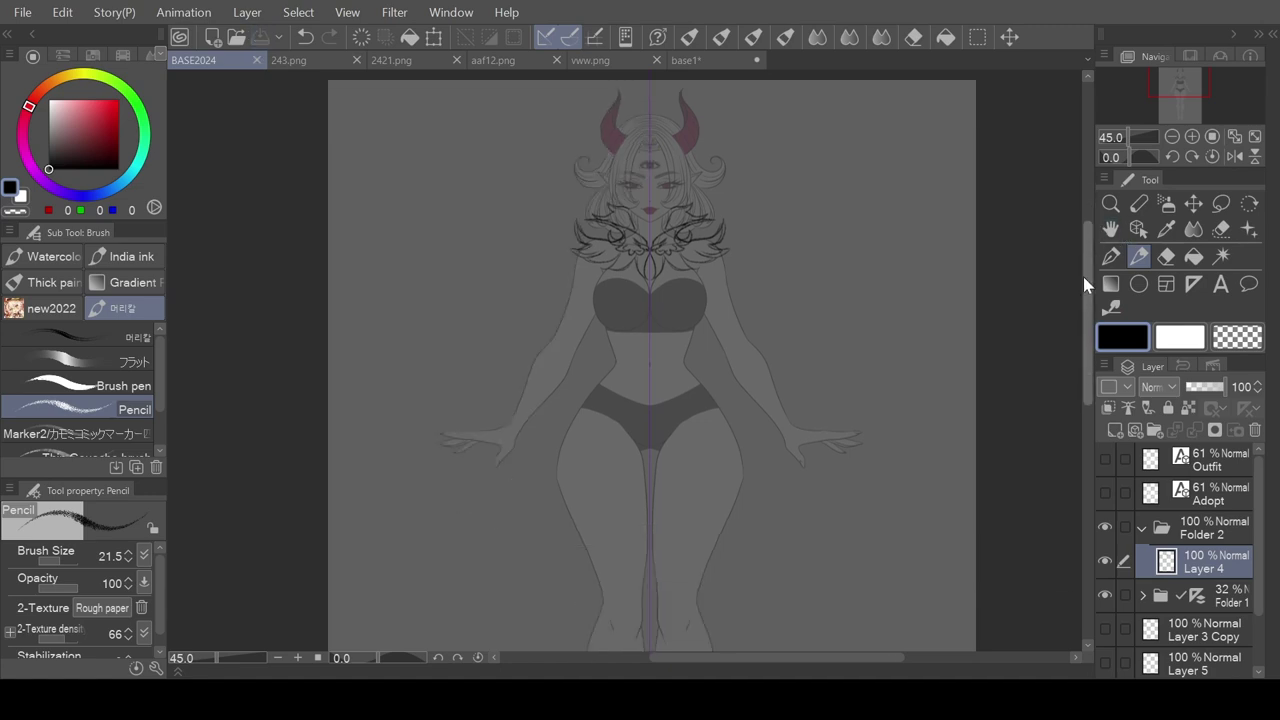
{"action": "scroll", "coordinate": [794, 229], "scroll_direction": "up", "scroll_amount": 5}
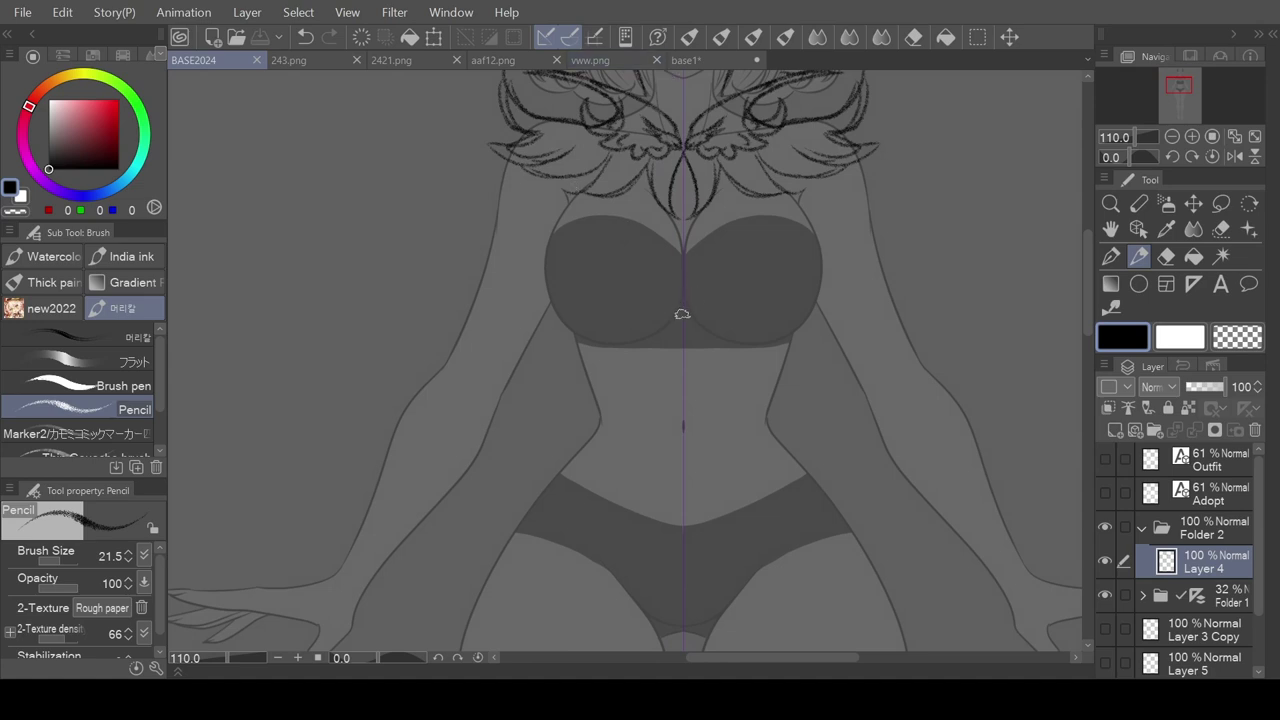
{"action": "left_click_drag", "start_coordinate": [660, 258], "coordinate": [683, 320]}
{"action": "left_click_drag", "start_coordinate": [683, 320], "coordinate": [703, 252]}
{"action": "left_click_drag", "start_coordinate": [638, 224], "coordinate": [683, 318]}
{"action": "mouse_move", "coordinate": [683, 318]}
{"action": "left_mouse_down"}
{"action": "mouse_move", "coordinate": [700, 254]}
{"action": "mouse_move", "coordinate": [734, 233]}
{"action": "mouse_move", "coordinate": [689, 268]}
{"action": "mouse_move", "coordinate": [760, 205]}
{"action": "mouse_move", "coordinate": [723, 230]}
{"action": "mouse_move", "coordinate": [882, 158]}
{"action": "mouse_move", "coordinate": [814, 198]}
{"action": "mouse_move", "coordinate": [834, 190]}
{"action": "mouse_move", "coordinate": [796, 216]}
{"action": "left_mouse_up"}
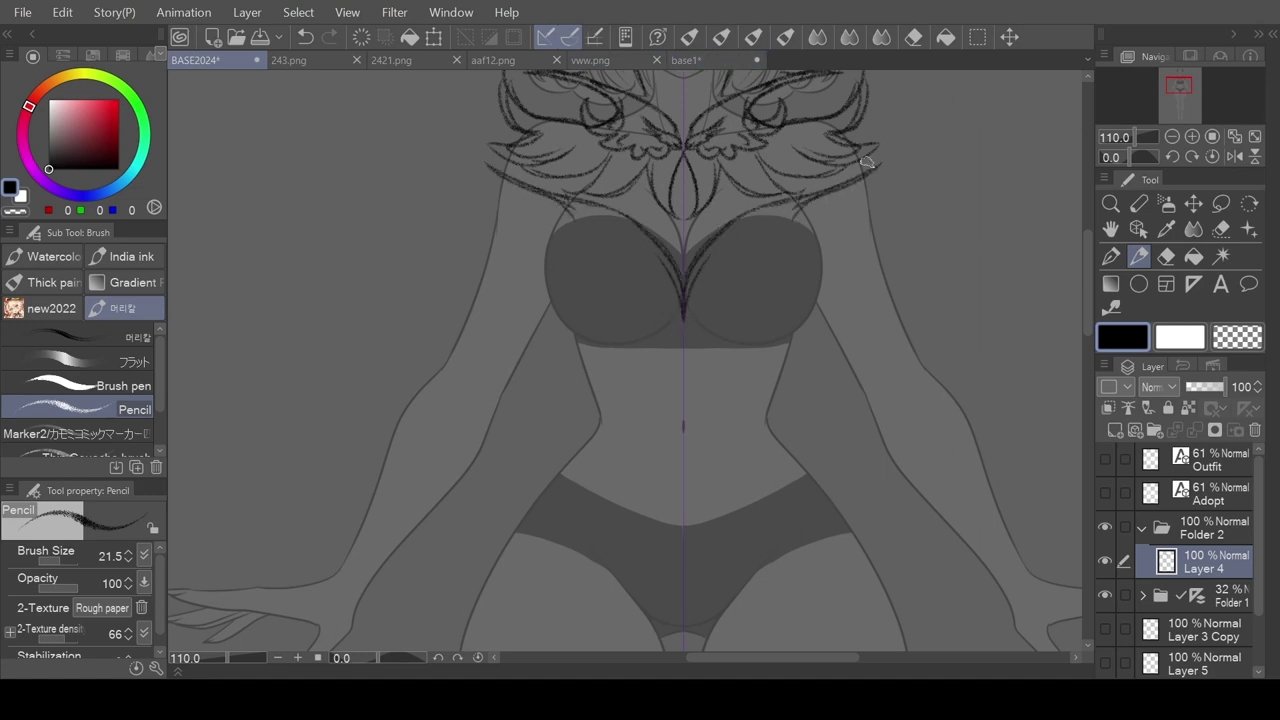
{"action": "mouse_move", "coordinate": [902, 142]}
{"action": "left_mouse_down"}
{"action": "mouse_move", "coordinate": [824, 213]}
{"action": "mouse_move", "coordinate": [792, 218]}
{"action": "mouse_move", "coordinate": [699, 289]}
{"action": "mouse_move", "coordinate": [786, 232]}
{"action": "mouse_move", "coordinate": [759, 237]}
{"action": "mouse_move", "coordinate": [844, 233]}
{"action": "mouse_move", "coordinate": [844, 207]}
{"action": "mouse_move", "coordinate": [904, 206]}
{"action": "left_mouse_up"}
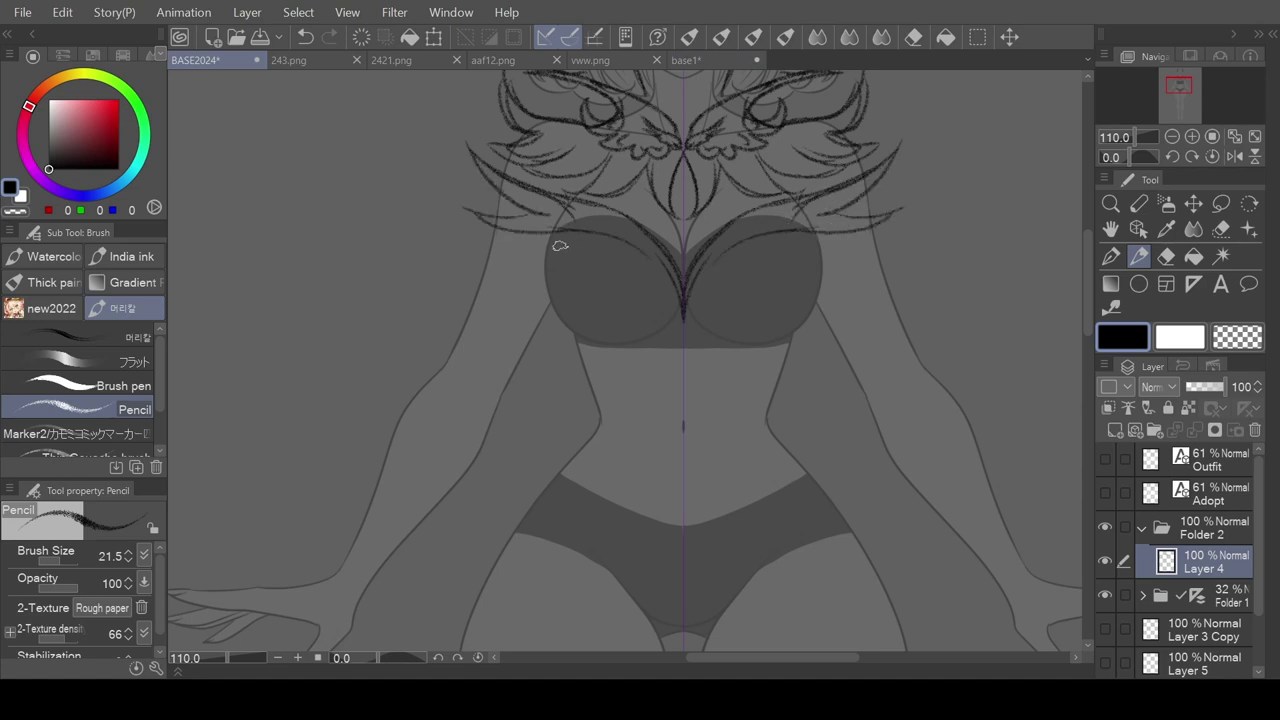
- Outline the outer and lower curves of the bust cups and reinforce the sweeping neckline strokes
{"action": "mouse_move", "coordinate": [558, 239]}
{"action": "left_mouse_down"}
{"action": "mouse_move", "coordinate": [552, 300]}
{"action": "mouse_move", "coordinate": [543, 250]}
{"action": "mouse_move", "coordinate": [560, 325]}
{"action": "mouse_move", "coordinate": [622, 347]}
{"action": "left_mouse_up"}
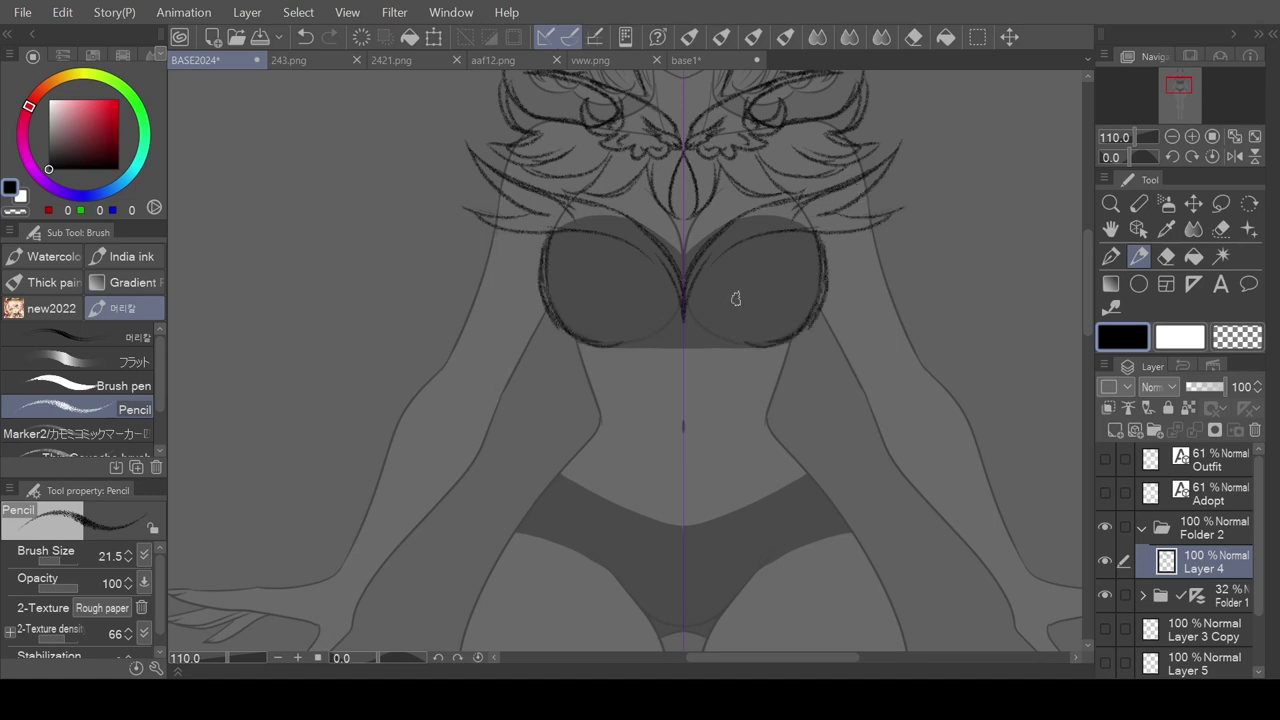
{"action": "left_click_drag", "start_coordinate": [660, 248], "coordinate": [558, 182]}
{"action": "mouse_move", "coordinate": [610, 234]}
{"action": "left_mouse_down"}
{"action": "mouse_move", "coordinate": [560, 195]}
{"action": "mouse_move", "coordinate": [619, 232]}
{"action": "mouse_move", "coordinate": [514, 184]}
{"action": "left_mouse_up"}
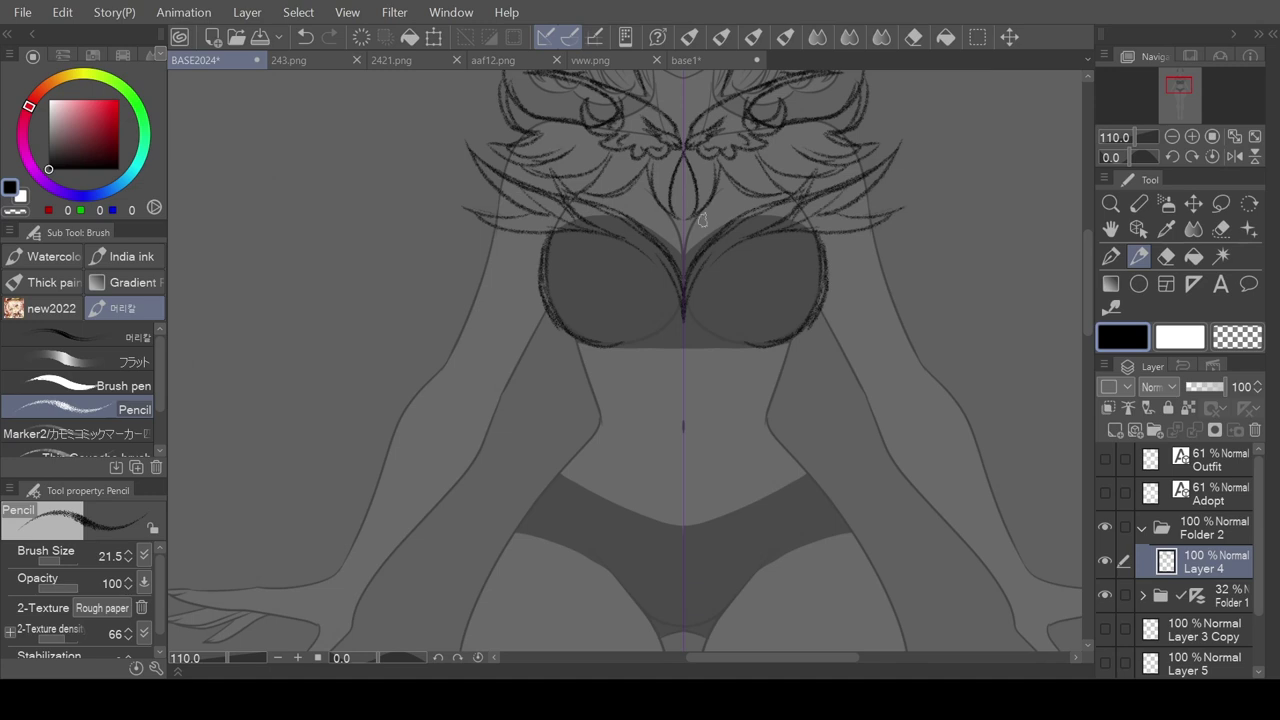
{"action": "scroll", "coordinate": [703, 219], "scroll_direction": "down", "scroll_amount": 5}
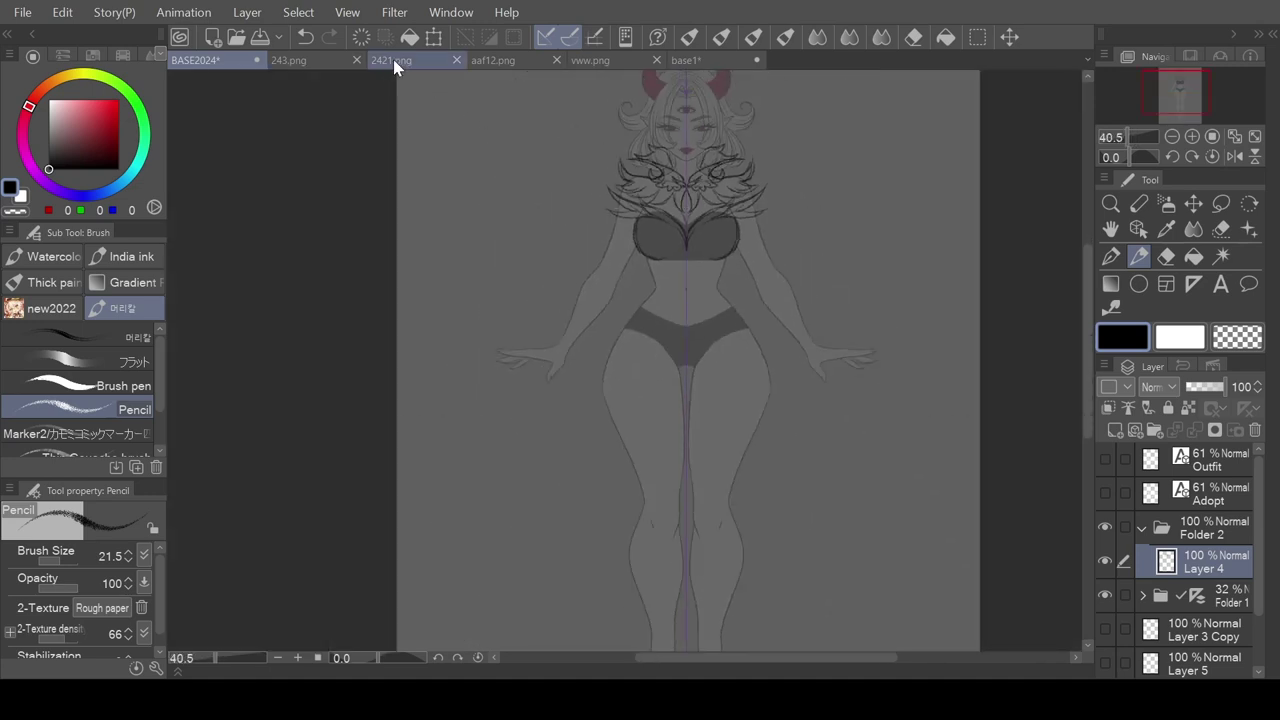
- Check the 243.png design, and sketch the bodice's side lines down to the waist with curls and pointed tips at the hips
{"action": "left_click", "coordinate": [322, 60]}
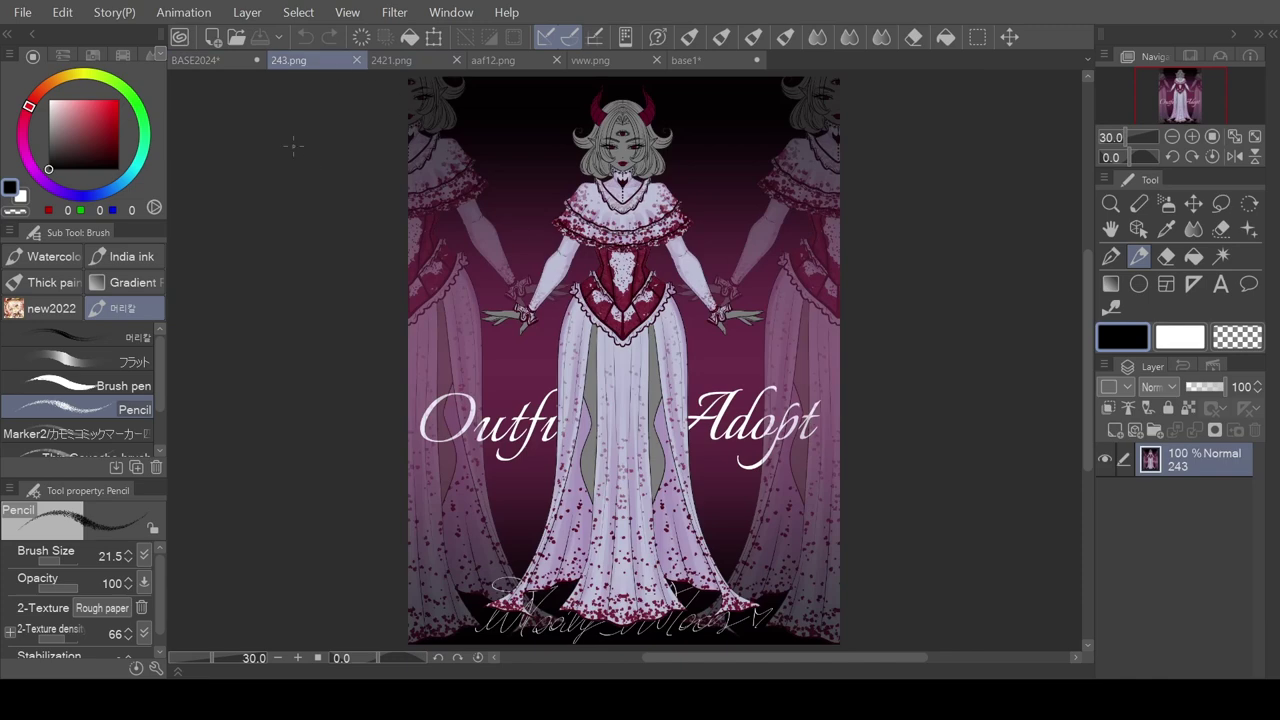
{"action": "left_click", "coordinate": [195, 60]}
{"action": "scroll", "coordinate": [678, 261], "scroll_direction": "up", "scroll_amount": 3}
{"action": "scroll", "coordinate": [678, 261], "scroll_direction": "up", "scroll_amount": 1}
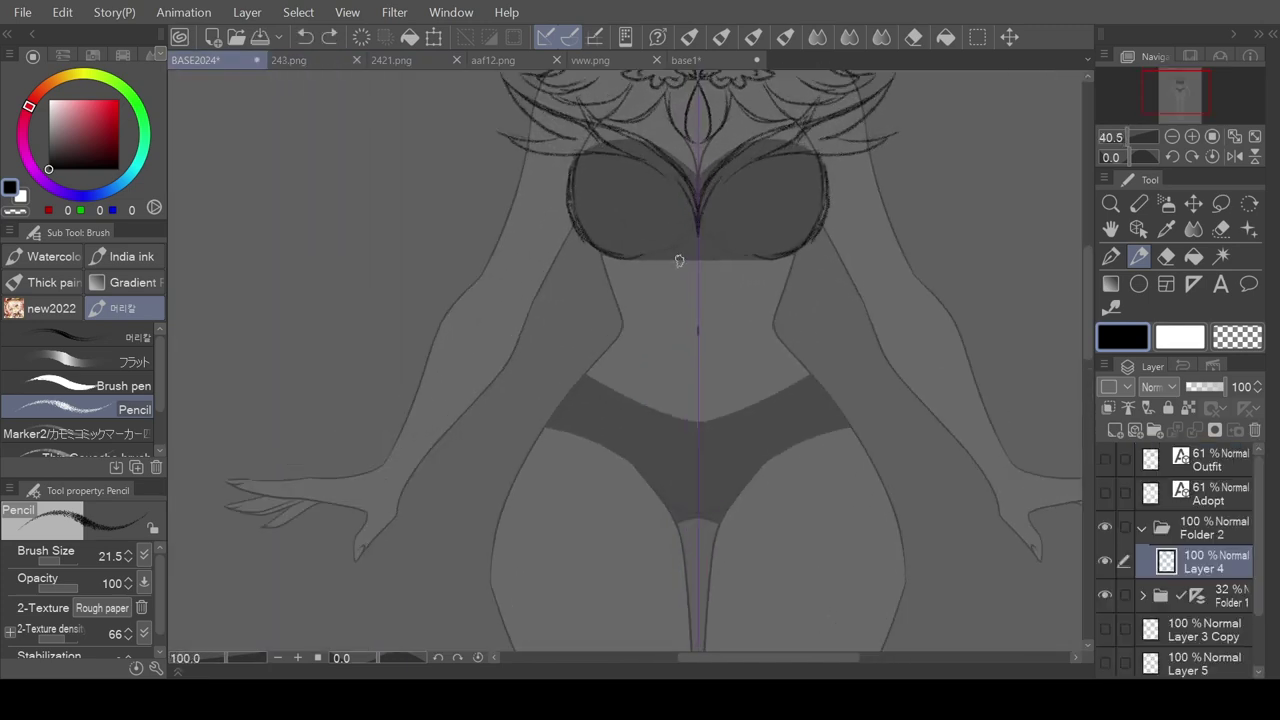
{"action": "mouse_move", "coordinate": [572, 180]}
{"action": "left_mouse_down"}
{"action": "mouse_move", "coordinate": [606, 254]}
{"action": "mouse_move", "coordinate": [627, 241]}
{"action": "mouse_move", "coordinate": [620, 261]}
{"action": "mouse_move", "coordinate": [621, 229]}
{"action": "mouse_move", "coordinate": [596, 250]}
{"action": "mouse_move", "coordinate": [629, 321]}
{"action": "mouse_move", "coordinate": [613, 290]}
{"action": "mouse_move", "coordinate": [618, 339]}
{"action": "mouse_move", "coordinate": [619, 299]}
{"action": "mouse_move", "coordinate": [593, 330]}
{"action": "mouse_move", "coordinate": [613, 322]}
{"action": "mouse_move", "coordinate": [600, 341]}
{"action": "mouse_move", "coordinate": [605, 329]}
{"action": "mouse_move", "coordinate": [630, 350]}
{"action": "mouse_move", "coordinate": [580, 373]}
{"action": "mouse_move", "coordinate": [646, 381]}
{"action": "mouse_move", "coordinate": [613, 385]}
{"action": "mouse_move", "coordinate": [661, 394]}
{"action": "left_mouse_up"}
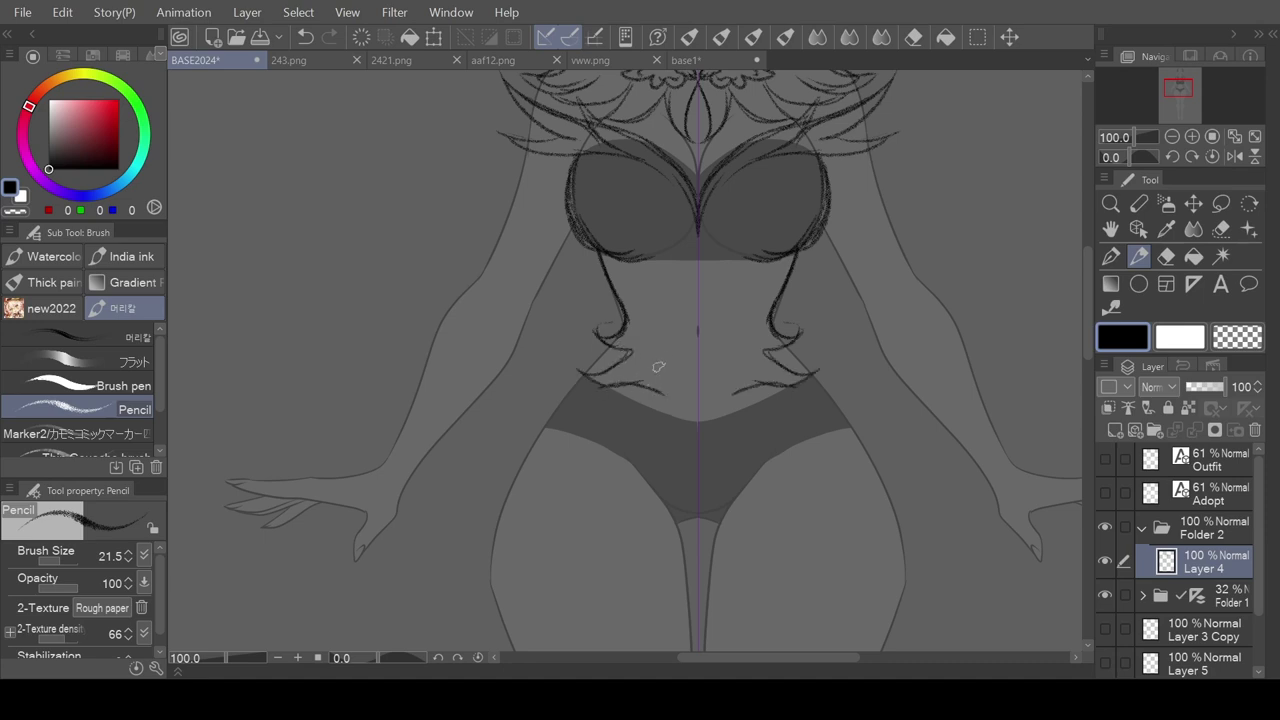
- Replace the hip curls and tips with a long V running from the waist to a central point, and reinforce the cups' lower outer curves
{"action": "key", "text": "ctrl+z"}
{"action": "key", "text": "ctrl+z"}
{"action": "key", "text": "ctrl+z"}
{"action": "key", "text": "ctrl+z"}
{"action": "key", "text": "ctrl+z"}
{"action": "key", "text": "ctrl+z"}
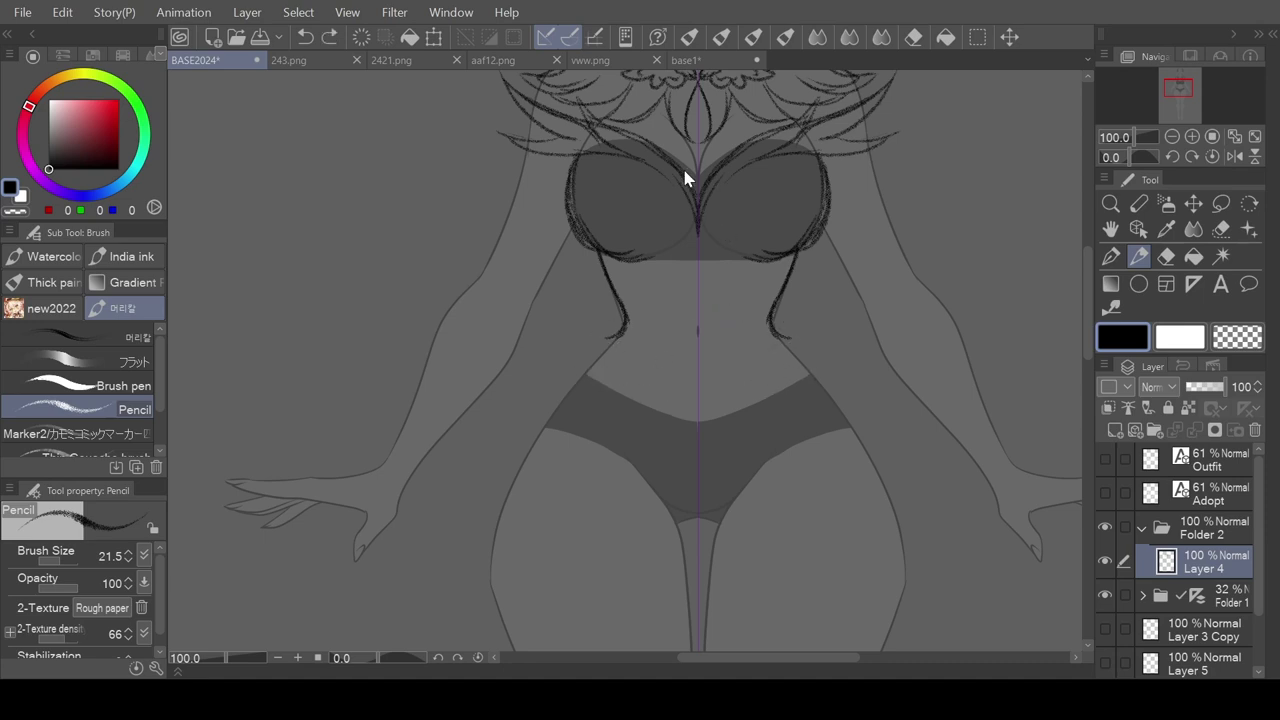
{"action": "mouse_move", "coordinate": [618, 298]}
{"action": "left_mouse_down"}
{"action": "mouse_move", "coordinate": [621, 334]}
{"action": "mouse_move", "coordinate": [688, 463]}
{"action": "left_mouse_up"}
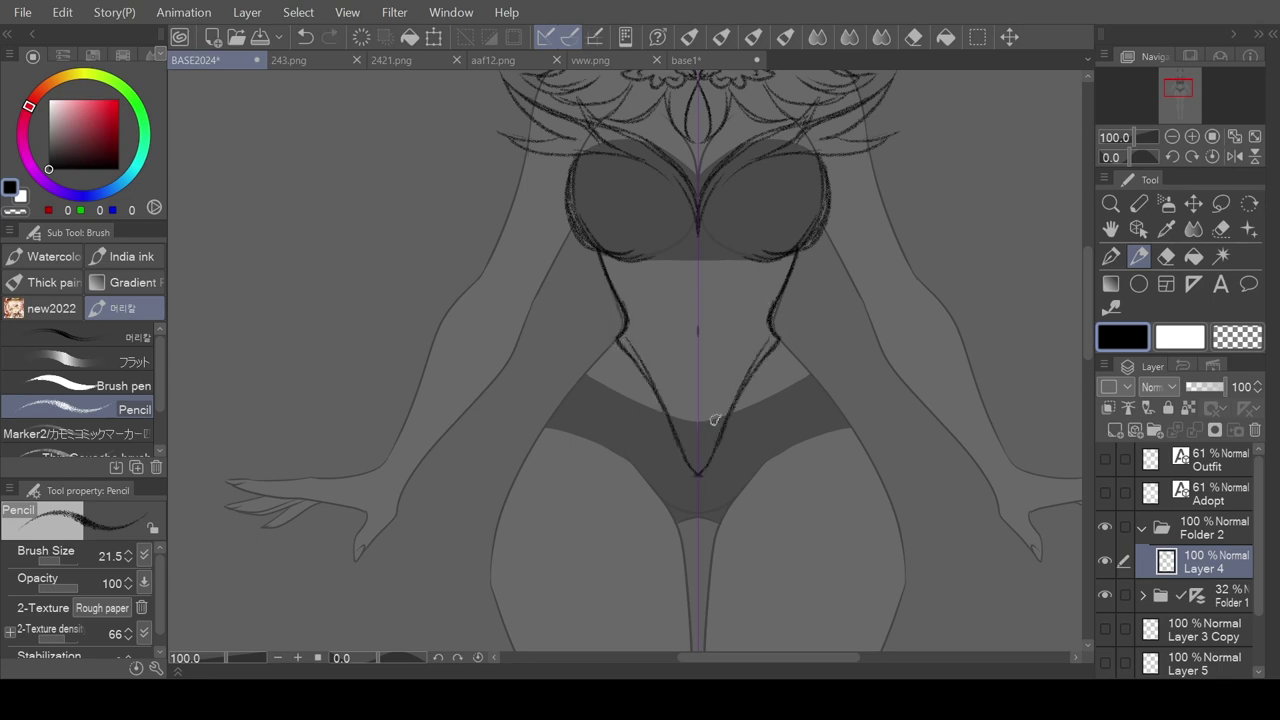
{"action": "left_click_drag", "start_coordinate": [586, 202], "coordinate": [642, 262]}
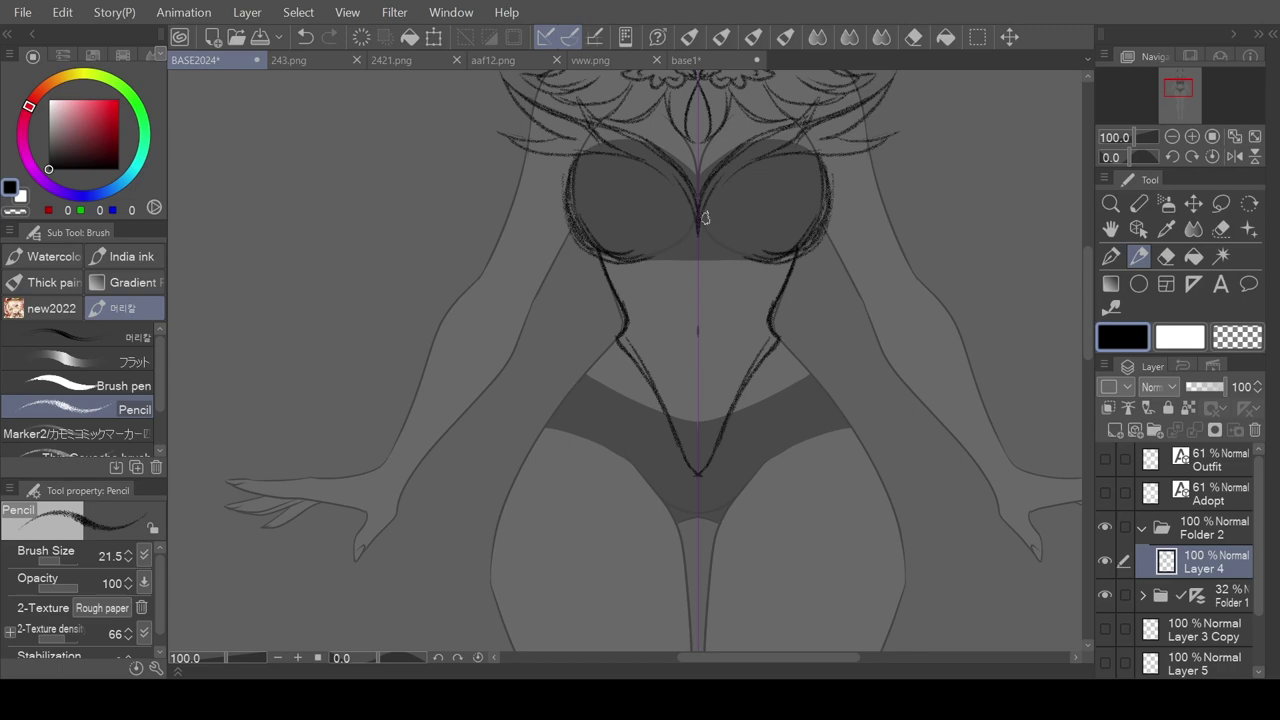
- Consult the vww.png and 2421.png designs, and sketch rounded cutouts inside the bodice's side lines above the waist
{"action": "left_click", "coordinate": [586, 61]}
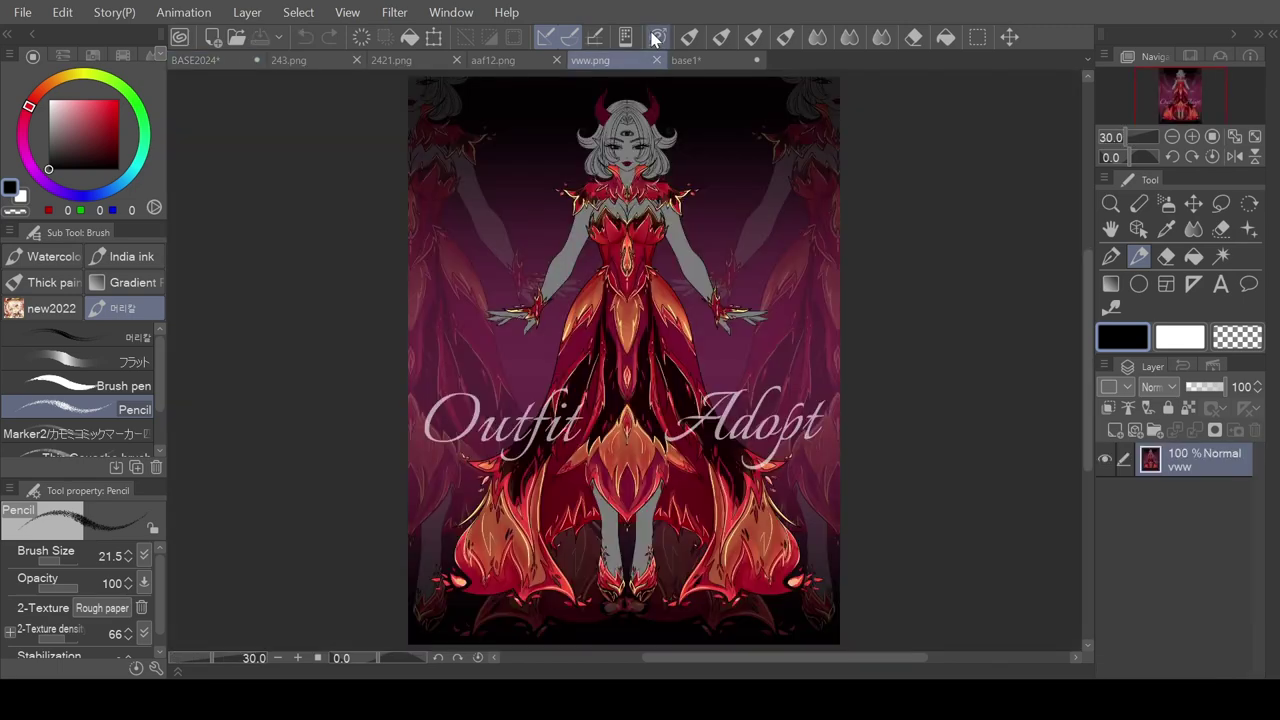
{"action": "left_click", "coordinate": [404, 54]}
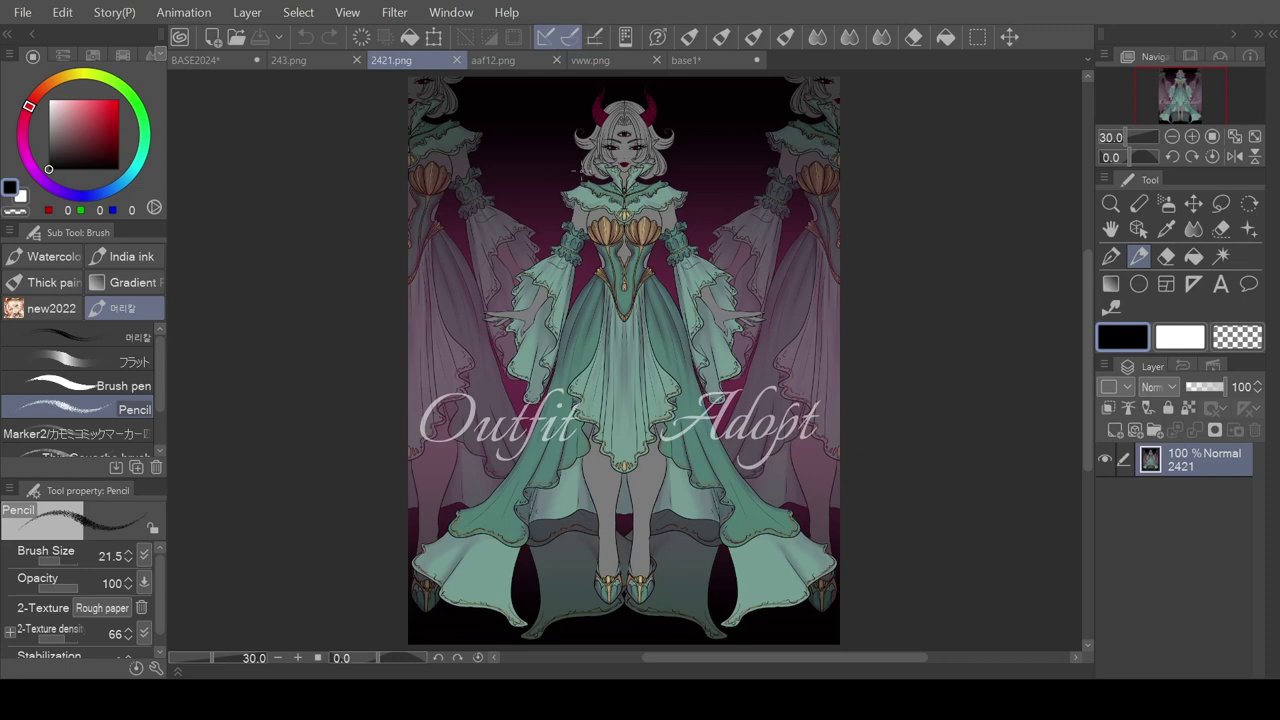
{"action": "left_click", "coordinate": [244, 58]}
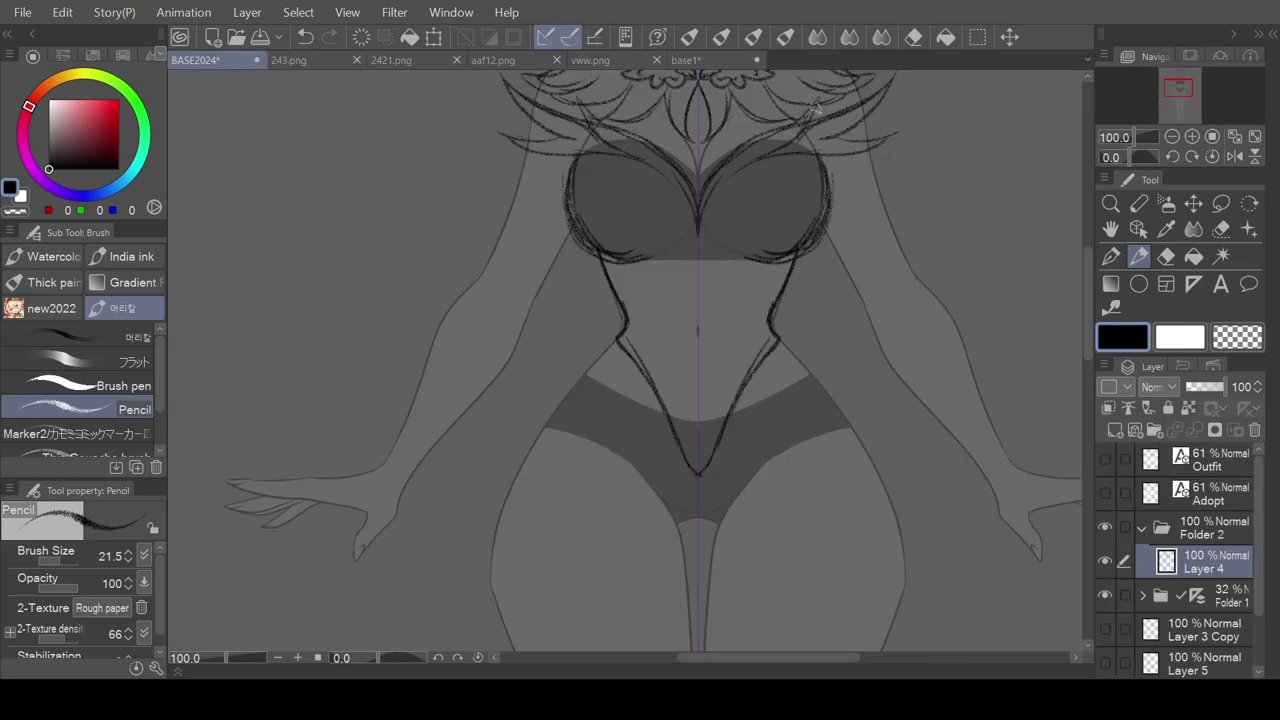
{"action": "mouse_move", "coordinate": [797, 247]}
{"action": "left_mouse_down"}
{"action": "mouse_move", "coordinate": [740, 308]}
{"action": "mouse_move", "coordinate": [782, 267]}
{"action": "mouse_move", "coordinate": [745, 288]}
{"action": "mouse_move", "coordinate": [744, 322]}
{"action": "mouse_move", "coordinate": [782, 318]}
{"action": "mouse_move", "coordinate": [741, 302]}
{"action": "mouse_move", "coordinate": [776, 334]}
{"action": "left_mouse_up"}
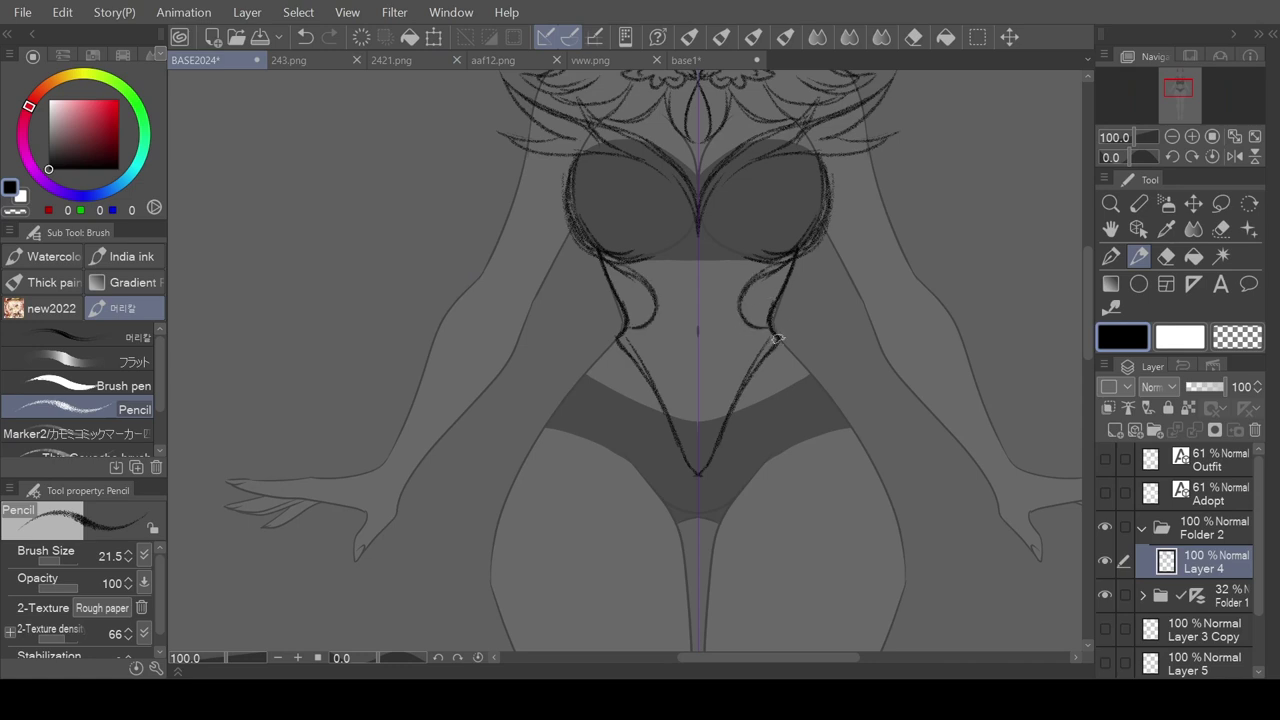
{"action": "key", "text": "ctrl+z"}
{"action": "key", "text": "ctrl+z"}
{"action": "key", "text": "ctrl+y"}
{"action": "key", "text": "ctrl+y"}
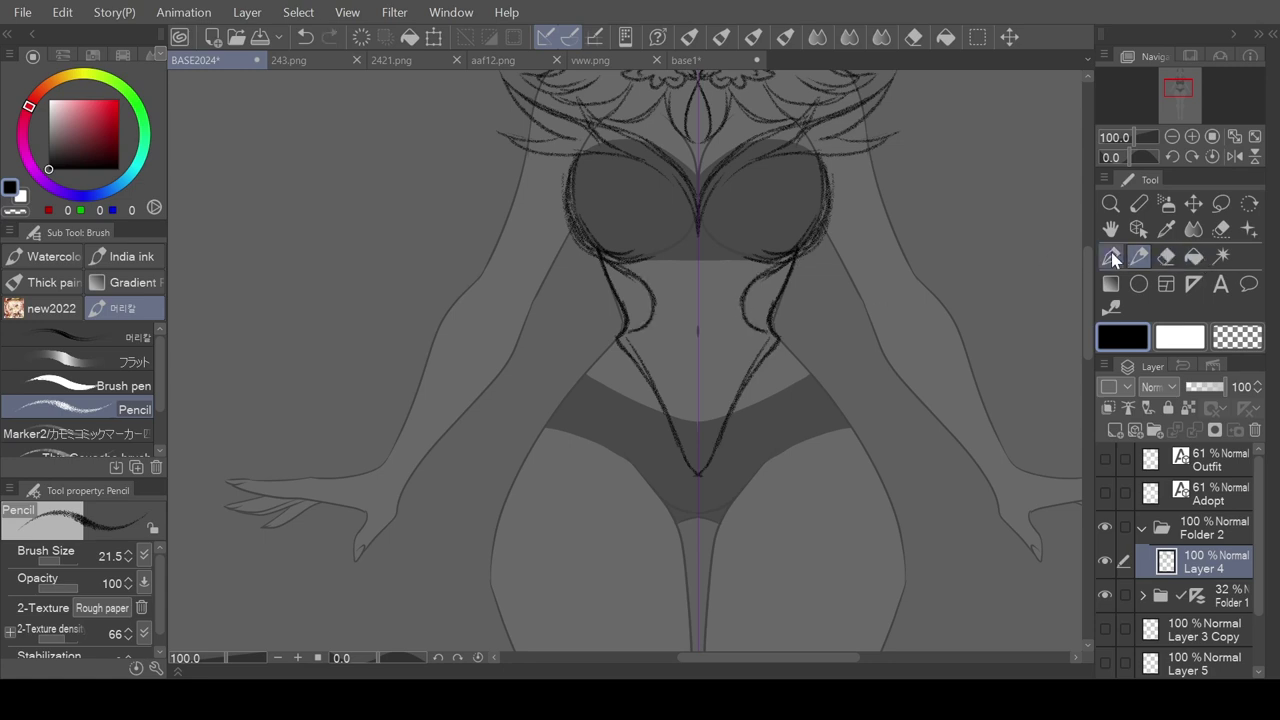
- Erase the straight side lines beside the waist cutouts and close the cutouts' lower ends with the Pencil
{"action": "left_click", "coordinate": [1112, 257]}
{"action": "mouse_move", "coordinate": [776, 300]}
{"action": "left_mouse_down"}
{"action": "mouse_move", "coordinate": [766, 342]}
{"action": "mouse_move", "coordinate": [779, 332]}
{"action": "left_mouse_up"}
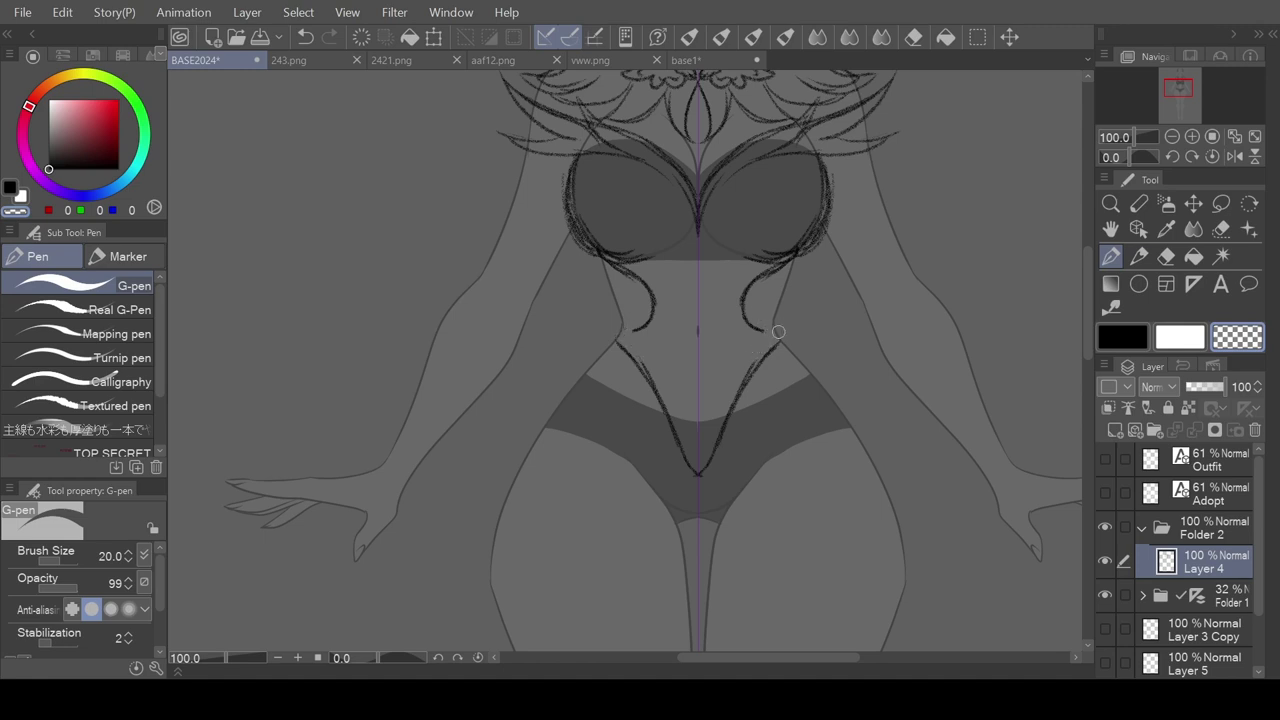
{"action": "left_click", "coordinate": [1140, 257]}
{"action": "mouse_move", "coordinate": [750, 316]}
{"action": "left_mouse_down"}
{"action": "mouse_move", "coordinate": [745, 300]}
{"action": "mouse_move", "coordinate": [756, 326]}
{"action": "mouse_move", "coordinate": [776, 317]}
{"action": "mouse_move", "coordinate": [777, 335]}
{"action": "left_mouse_up"}
- Sketch a flared hip outline from the waist to outer corners, joined by a curved lower edge dipping at the centre
{"action": "left_click_drag", "start_coordinate": [614, 334], "coordinate": [579, 370]}
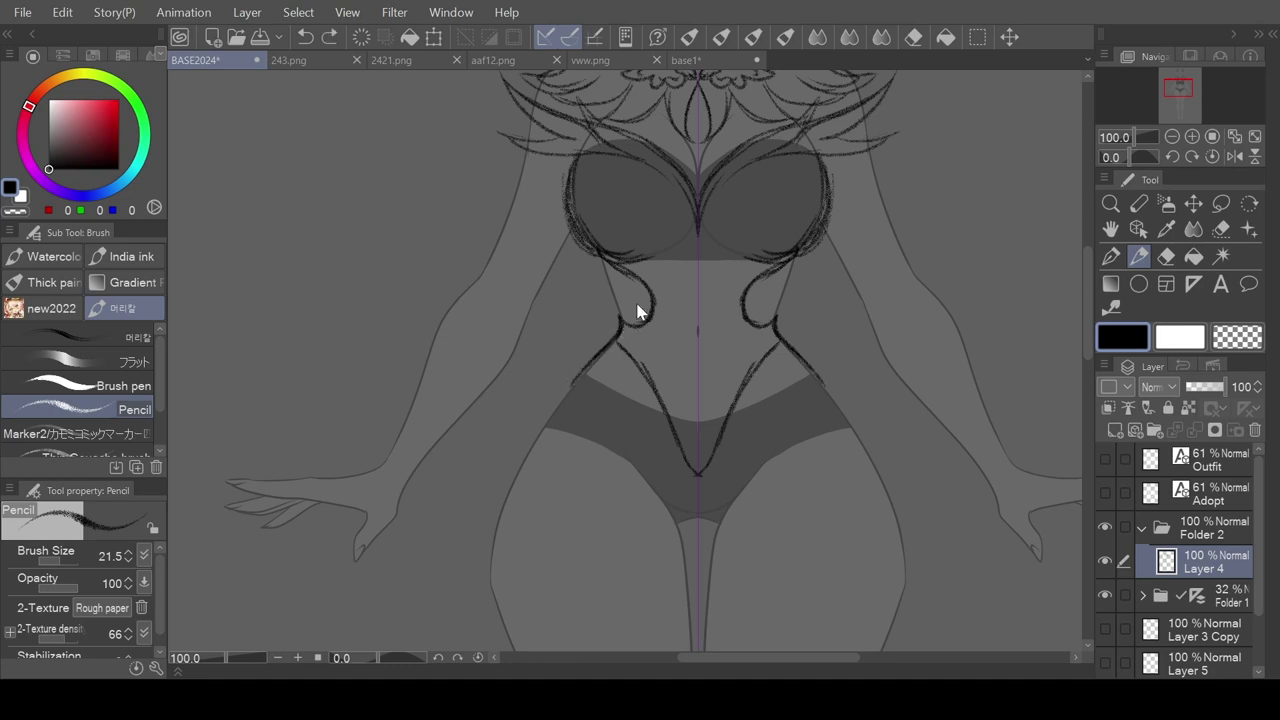
{"action": "key", "text": "ctrl+z"}
{"action": "mouse_move", "coordinate": [614, 338]}
{"action": "left_mouse_down"}
{"action": "mouse_move", "coordinate": [517, 443]}
{"action": "mouse_move", "coordinate": [658, 425]}
{"action": "left_mouse_up"}
{"action": "key", "text": "ctrl+z"}
{"action": "key", "text": "ctrl+z"}
{"action": "key", "text": "ctrl+z"}
{"action": "mouse_move", "coordinate": [577, 378]}
{"action": "left_mouse_down"}
{"action": "mouse_move", "coordinate": [576, 443]}
{"action": "mouse_move", "coordinate": [631, 444]}
{"action": "mouse_move", "coordinate": [698, 478]}
{"action": "left_mouse_up"}
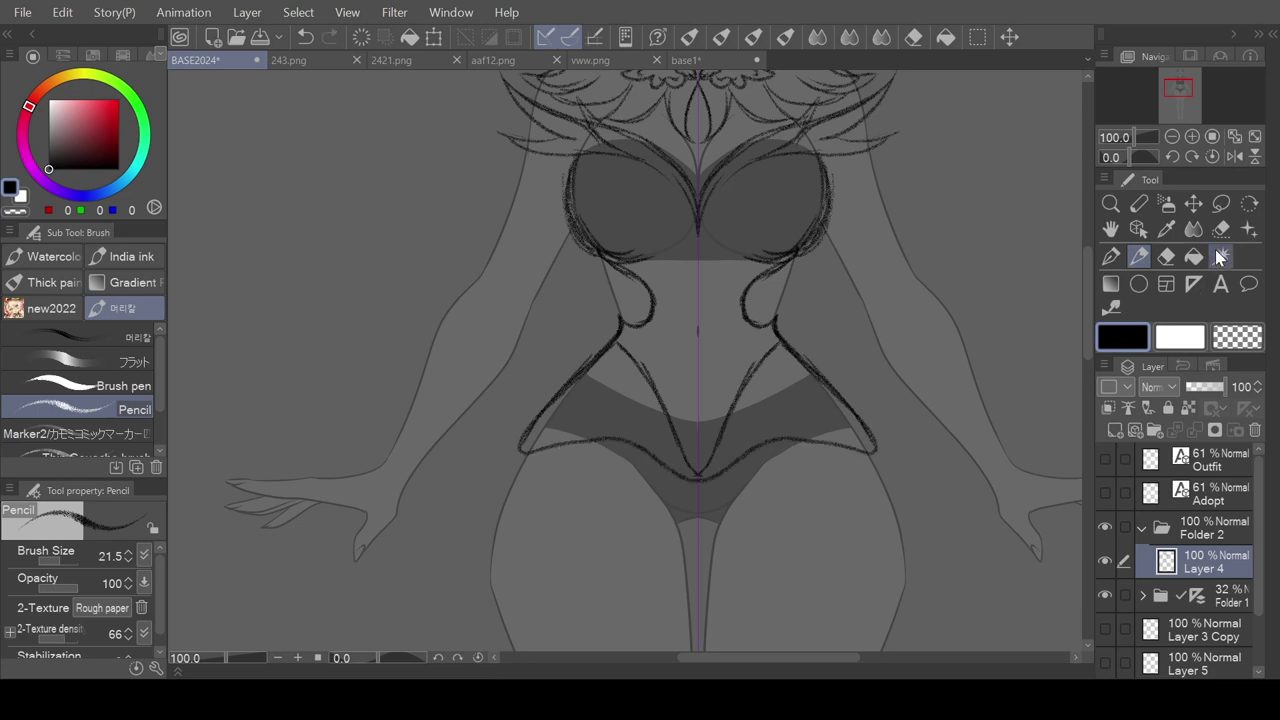
- Erase the V lines inside the flared hip outline, and briefly hide Folder 1 to check the outfit sketch alone
{"action": "key", "text": "p"}
{"action": "left_click_drag", "start_coordinate": [626, 349], "coordinate": [693, 465]}
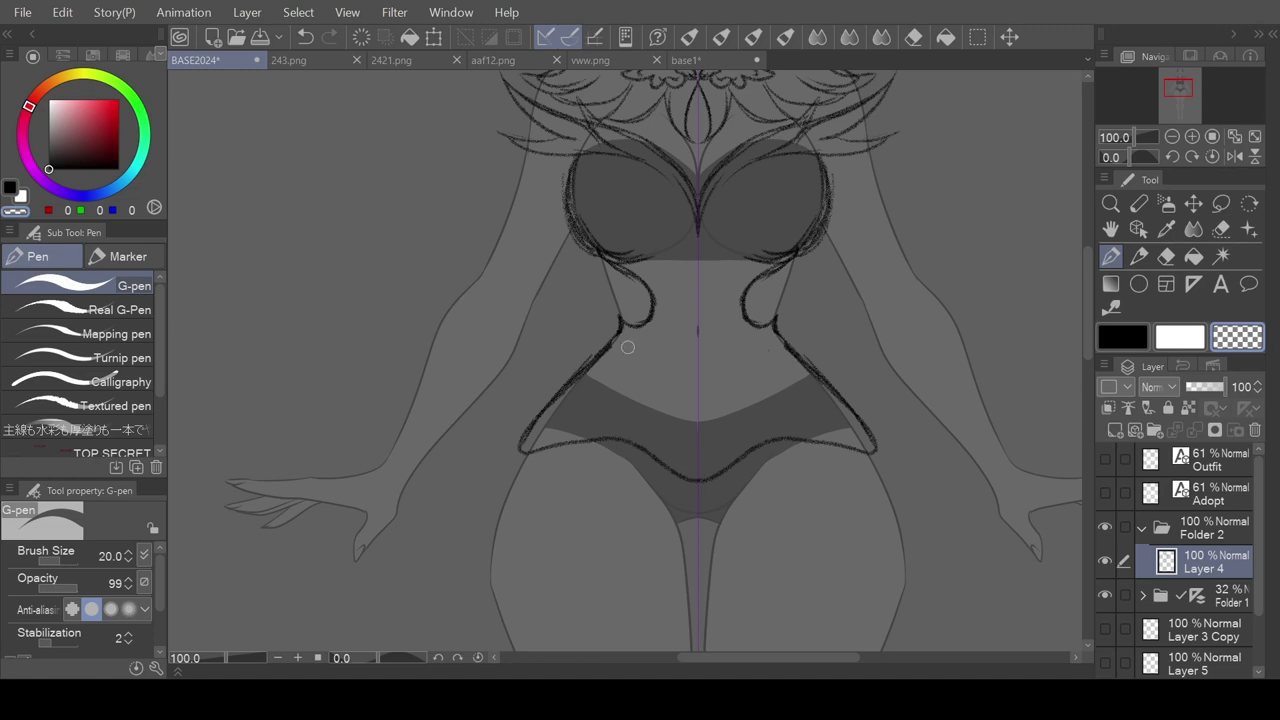
{"action": "scroll", "coordinate": [677, 384], "scroll_direction": "down", "scroll_amount": 4}
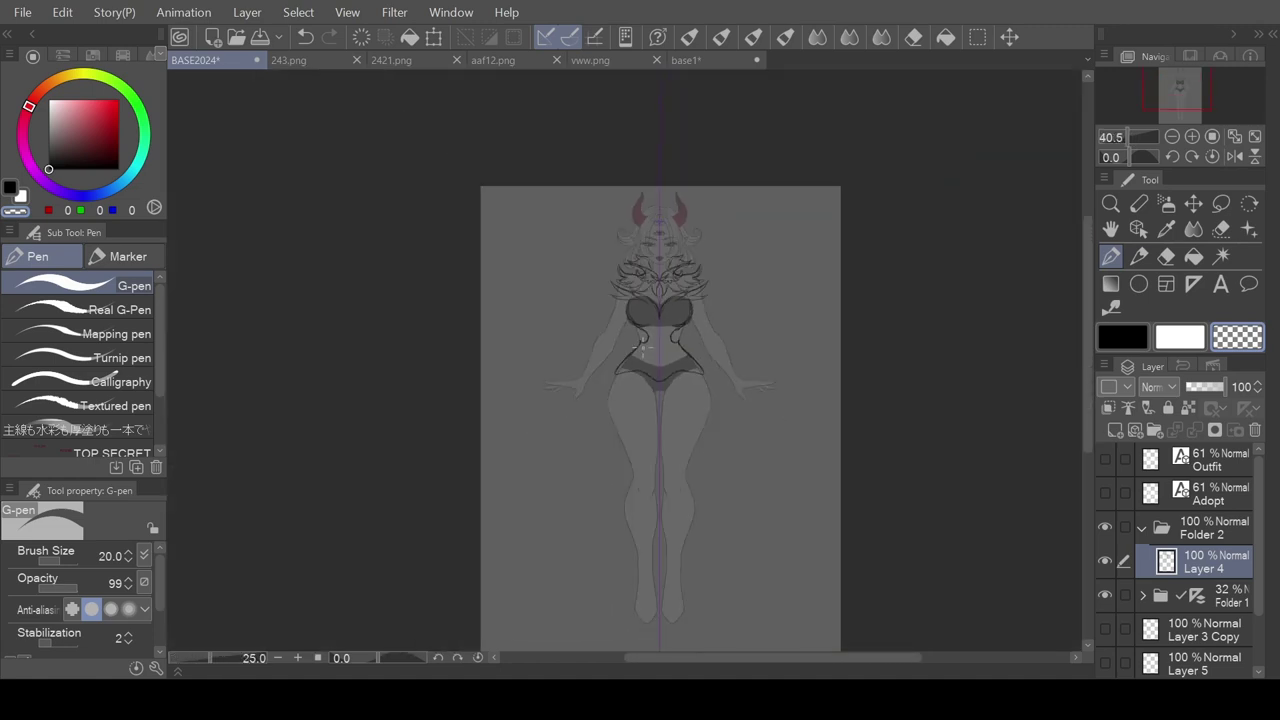
{"action": "left_click", "coordinate": [1105, 595]}
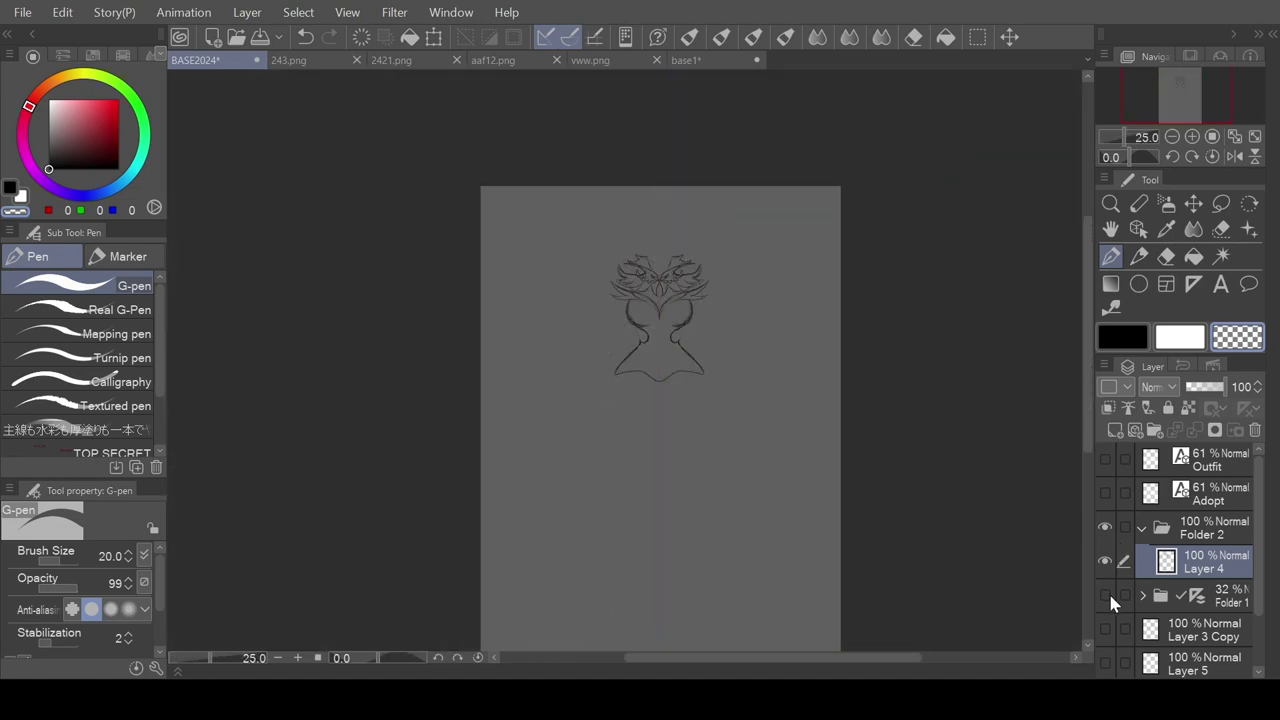
{"action": "left_click", "coordinate": [1105, 595]}
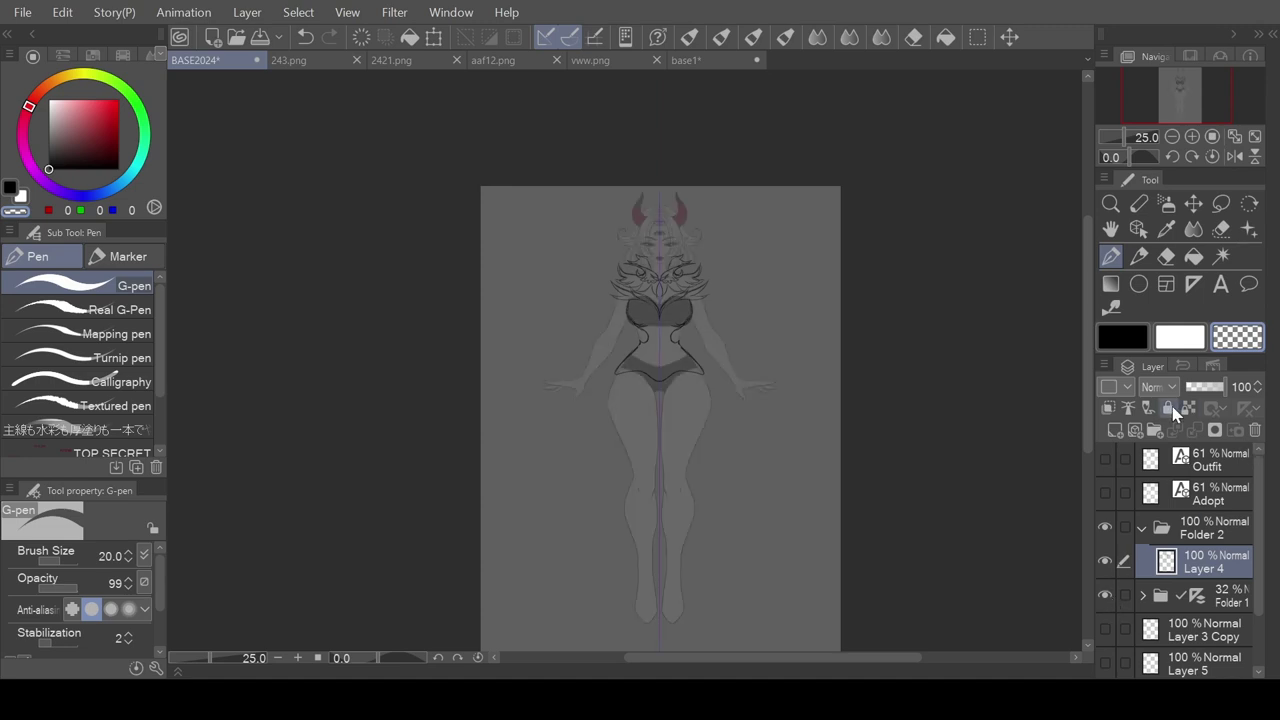
- Erase the sweeping neckline feathers and the bust cup outlines with the Hard eraser
{"action": "left_click", "coordinate": [1138, 256]}
{"action": "left_click", "coordinate": [1122, 337]}
{"action": "scroll", "coordinate": [659, 320], "scroll_direction": "up", "scroll_amount": 6}
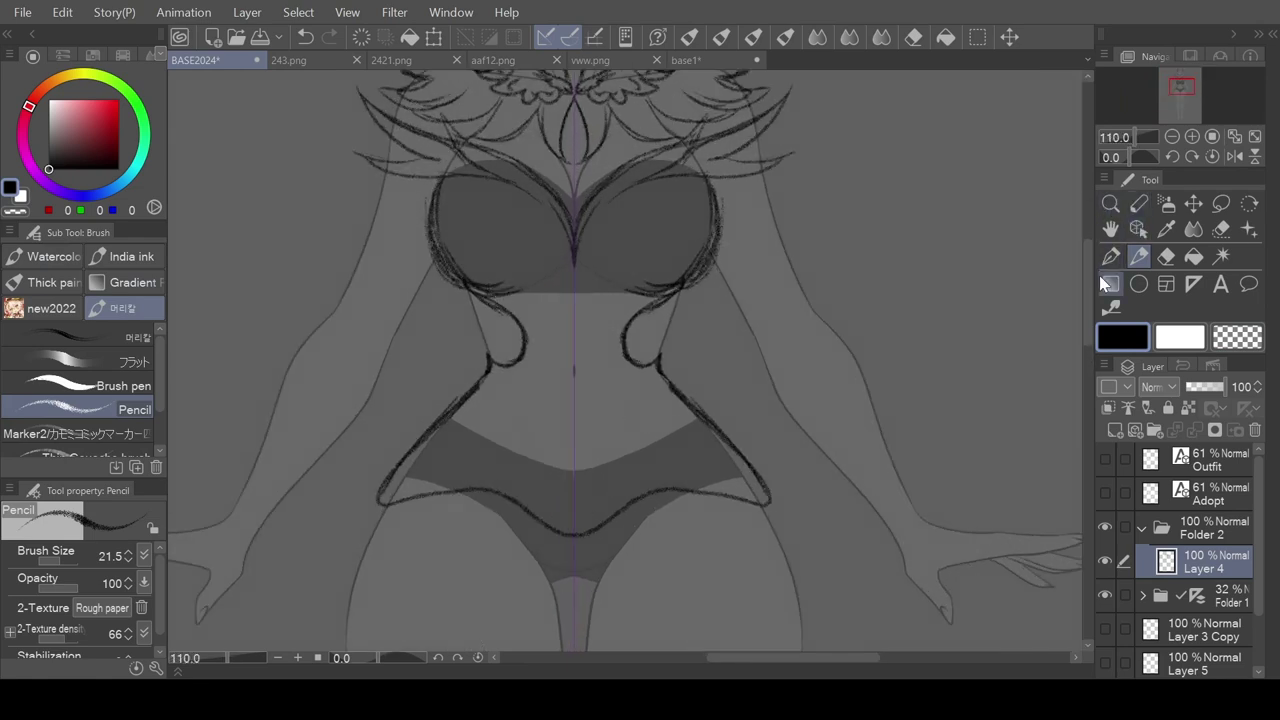
{"action": "left_click_drag", "start_coordinate": [1089, 295], "coordinate": [1089, 265]}
{"action": "left_click", "coordinate": [1166, 256]}
{"action": "mouse_move", "coordinate": [772, 264]}
{"action": "left_mouse_down"}
{"action": "mouse_move", "coordinate": [617, 327]}
{"action": "mouse_move", "coordinate": [577, 386]}
{"action": "mouse_move", "coordinate": [535, 345]}
{"action": "mouse_move", "coordinate": [388, 278]}
{"action": "mouse_move", "coordinate": [380, 309]}
{"action": "left_mouse_up"}
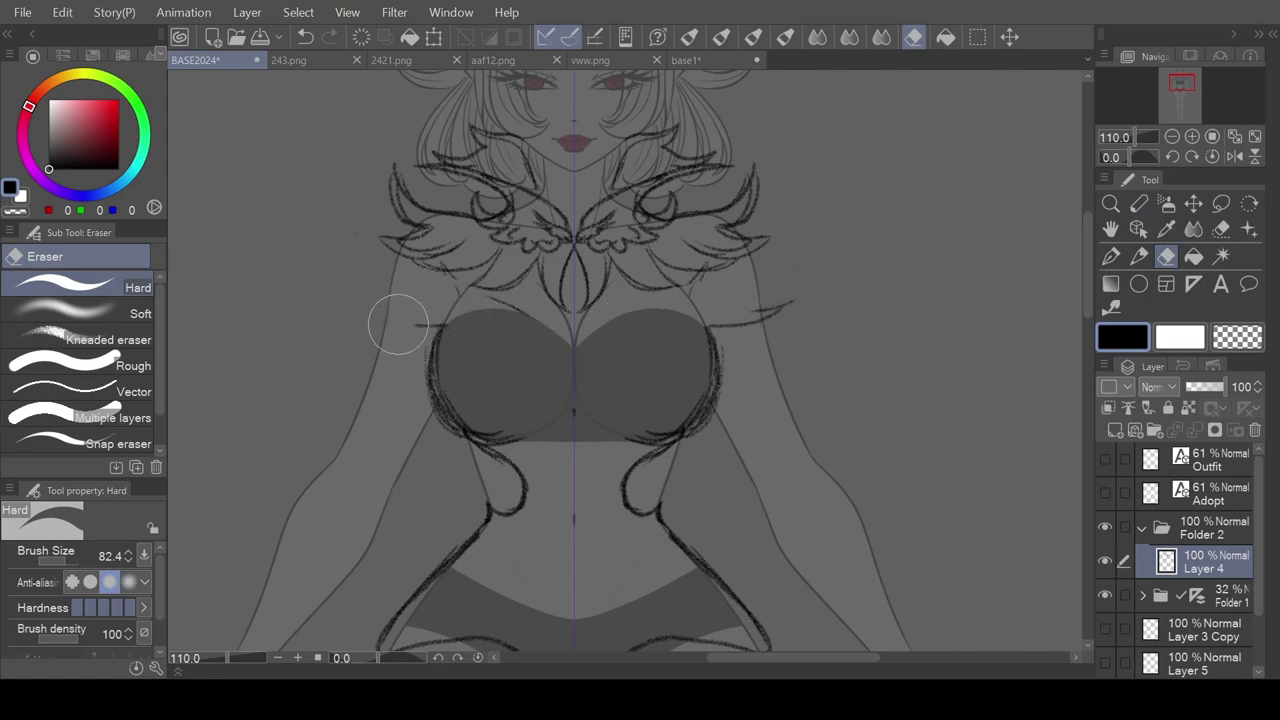
{"action": "mouse_move", "coordinate": [749, 259]}
{"action": "left_mouse_down"}
{"action": "mouse_move", "coordinate": [721, 332]}
{"action": "mouse_move", "coordinate": [766, 324]}
{"action": "mouse_move", "coordinate": [677, 421]}
{"action": "mouse_move", "coordinate": [683, 405]}
{"action": "mouse_move", "coordinate": [508, 380]}
{"action": "mouse_move", "coordinate": [491, 417]}
{"action": "left_mouse_up"}
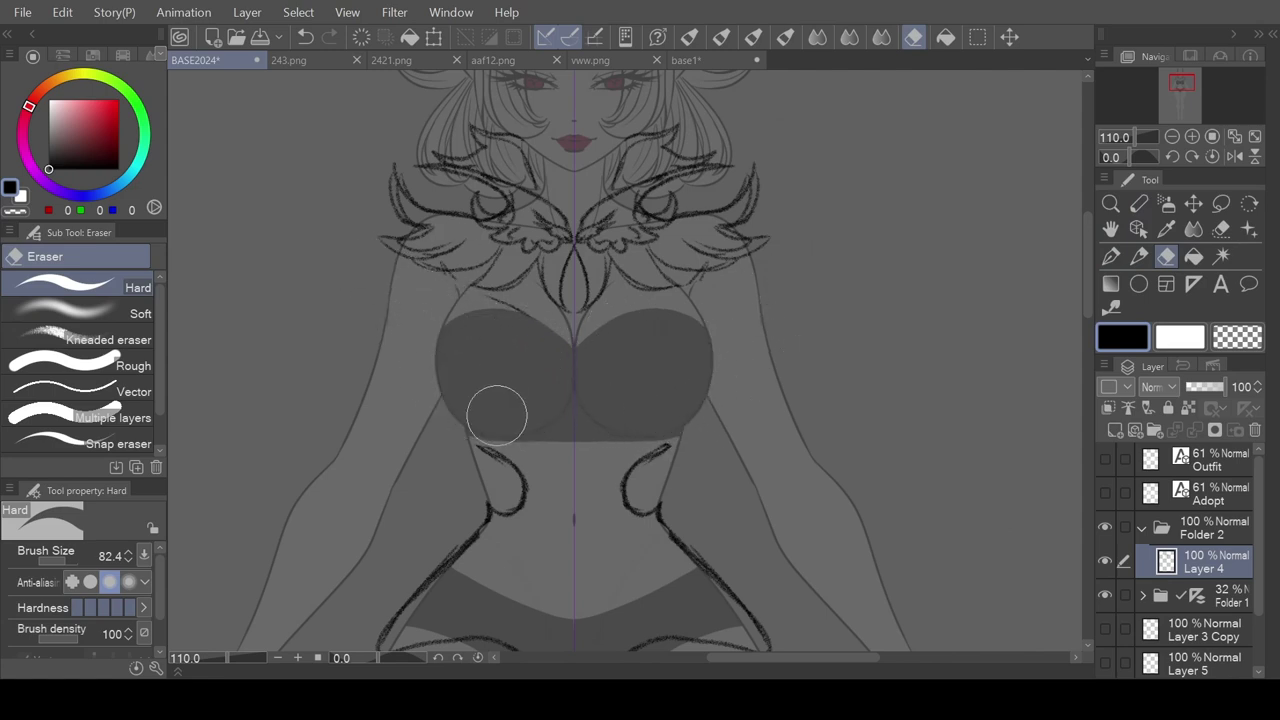
- Redraw the bust cups as a sweetheart shape with peaked upper edges, rounded sides and curved undersides
{"action": "left_click", "coordinate": [1110, 256]}
{"action": "left_click", "coordinate": [1138, 256]}
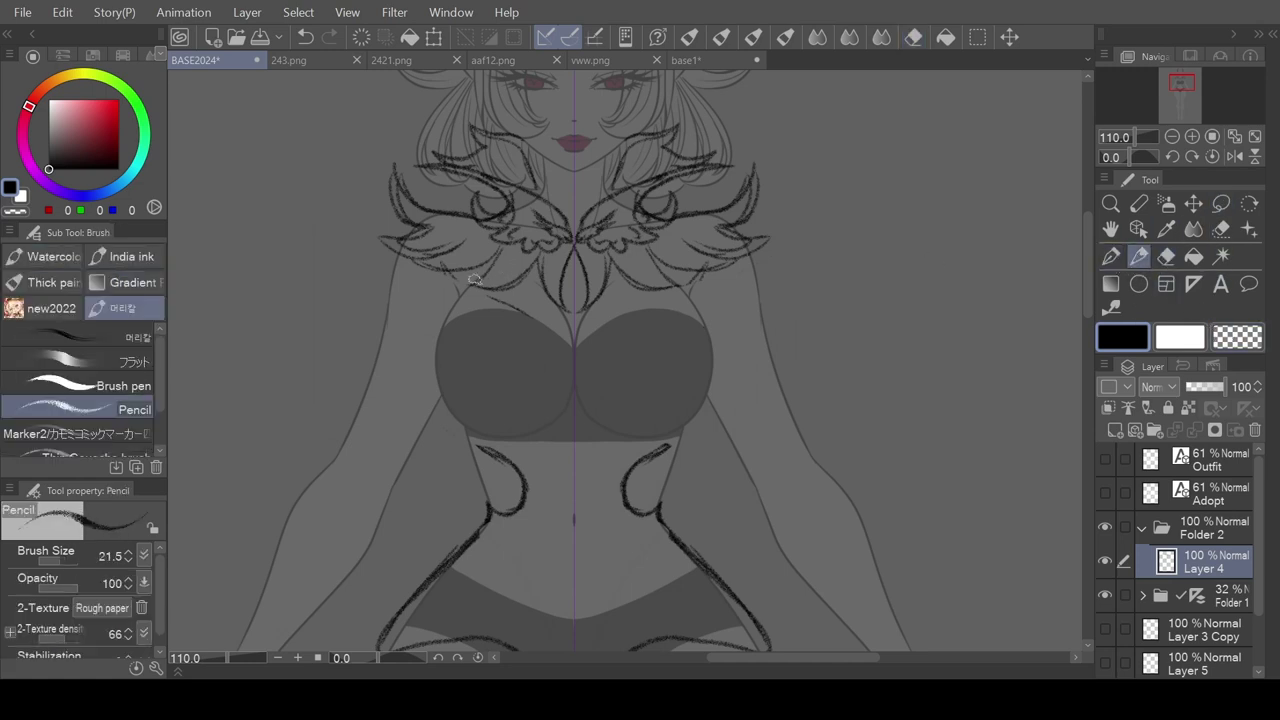
{"action": "mouse_move", "coordinate": [445, 318]}
{"action": "left_mouse_down"}
{"action": "mouse_move", "coordinate": [483, 293]}
{"action": "mouse_move", "coordinate": [549, 330]}
{"action": "mouse_move", "coordinate": [578, 368]}
{"action": "left_mouse_up"}
{"action": "mouse_move", "coordinate": [548, 326]}
{"action": "left_mouse_down"}
{"action": "mouse_move", "coordinate": [505, 302]}
{"action": "mouse_move", "coordinate": [440, 340]}
{"action": "mouse_move", "coordinate": [456, 392]}
{"action": "mouse_move", "coordinate": [538, 440]}
{"action": "left_mouse_up"}
{"action": "mouse_move", "coordinate": [457, 420]}
{"action": "left_mouse_down"}
{"action": "mouse_move", "coordinate": [490, 450]}
{"action": "mouse_move", "coordinate": [562, 437]}
{"action": "left_mouse_up"}
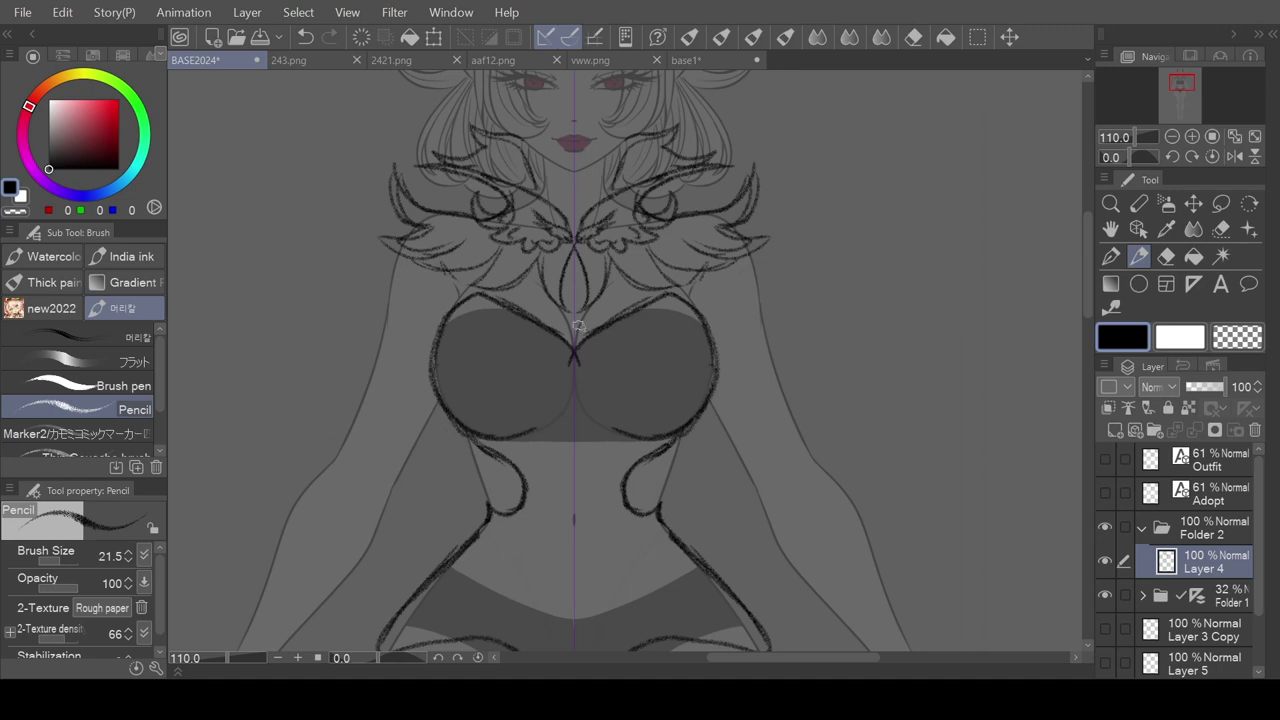
- Sketch a central oval with a small ornament and long teardrop below it, and add vertical seams to the cups and torso
{"action": "mouse_move", "coordinate": [564, 340]}
{"action": "left_mouse_down"}
{"action": "mouse_move", "coordinate": [559, 496]}
{"action": "mouse_move", "coordinate": [574, 566]}
{"action": "mouse_move", "coordinate": [558, 488]}
{"action": "mouse_move", "coordinate": [577, 362]}
{"action": "mouse_move", "coordinate": [581, 427]}
{"action": "left_mouse_up"}
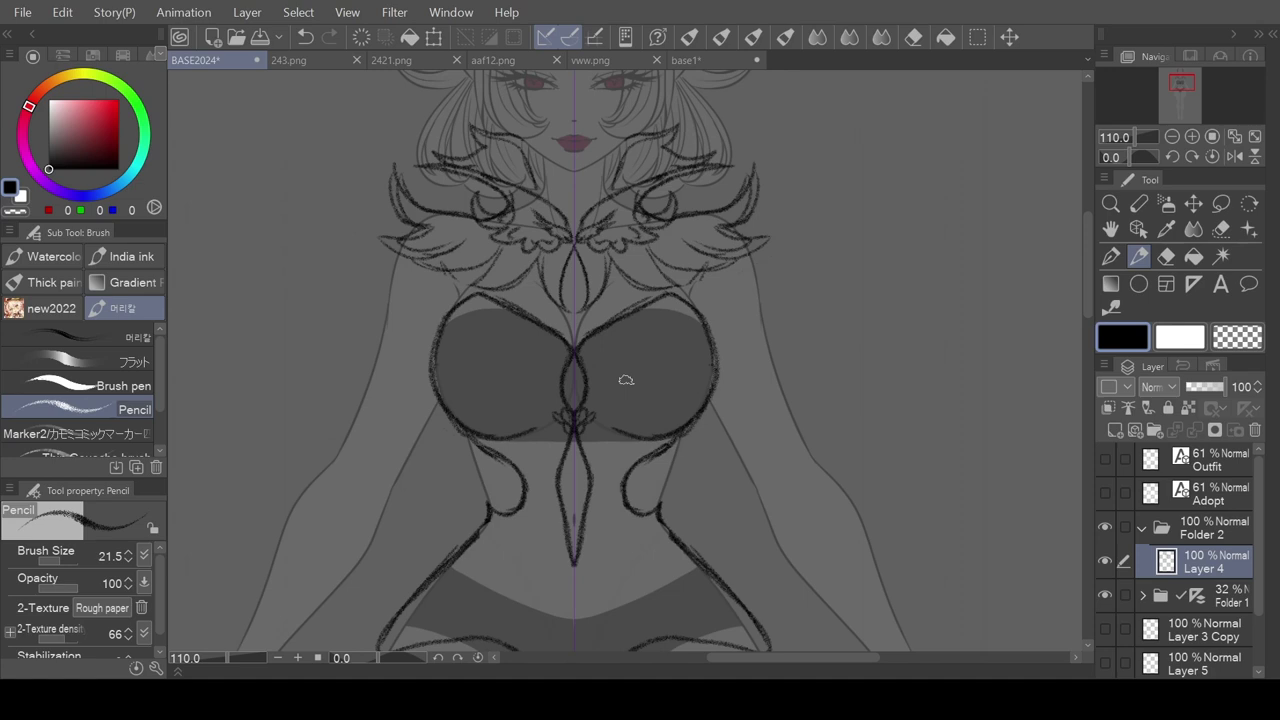
{"action": "mouse_move", "coordinate": [676, 297]}
{"action": "left_mouse_down"}
{"action": "mouse_move", "coordinate": [678, 346]}
{"action": "mouse_move", "coordinate": [667, 394]}
{"action": "mouse_move", "coordinate": [622, 463]}
{"action": "mouse_move", "coordinate": [615, 565]}
{"action": "left_mouse_up"}
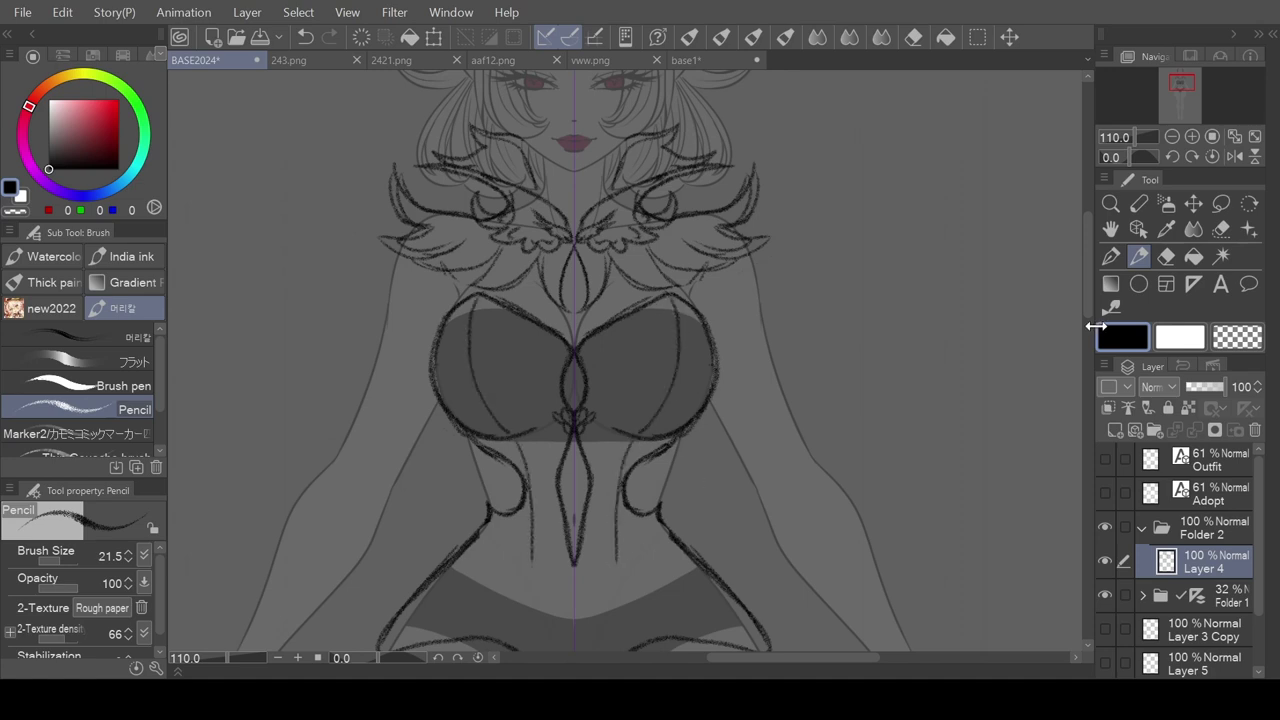
- Try curved panel seams from the cups down to the lower edge, side seams over the hips and an inner hip line
{"action": "scroll", "coordinate": [1074, 330], "scroll_direction": "down", "scroll_amount": 5}
{"action": "key", "text": "ctrl+z"}
{"action": "mouse_move", "coordinate": [518, 248]}
{"action": "left_mouse_down"}
{"action": "mouse_move", "coordinate": [534, 293]}
{"action": "mouse_move", "coordinate": [492, 390]}
{"action": "left_mouse_up"}
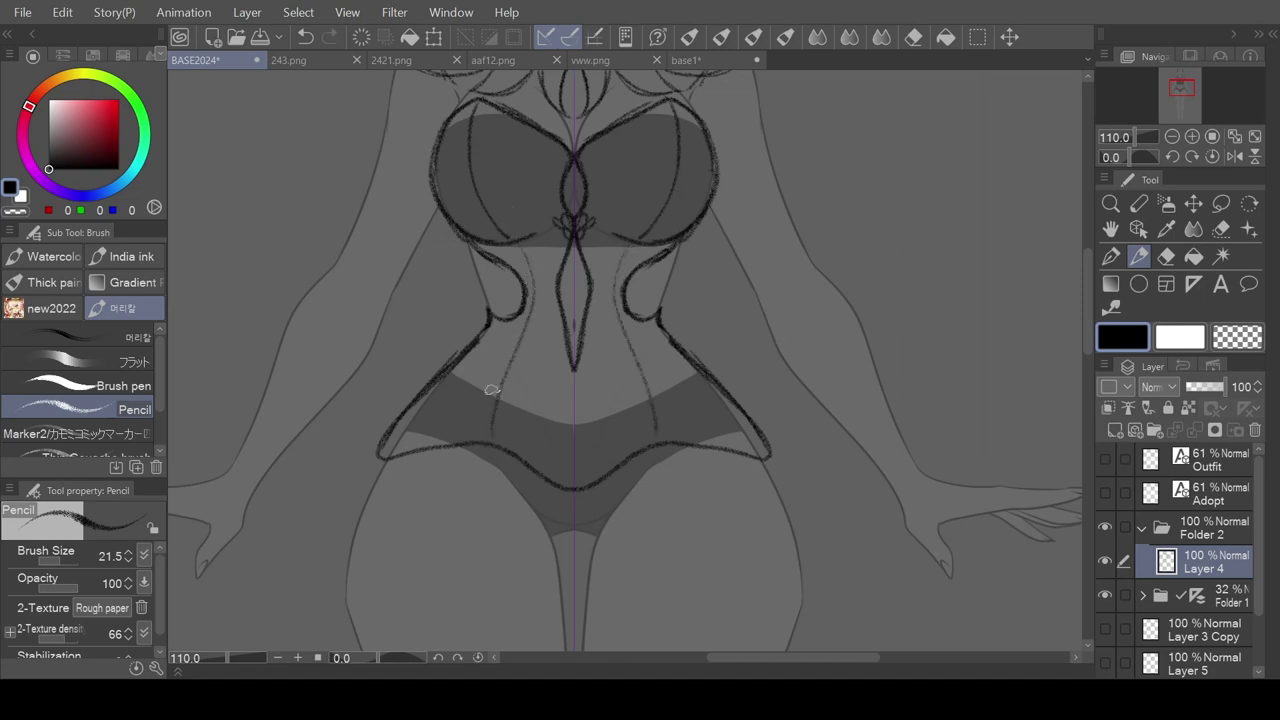
{"action": "left_click_drag", "start_coordinate": [520, 250], "coordinate": [528, 305]}
{"action": "key", "text": "ctrl+z"}
{"action": "key", "text": "ctrl+z"}
{"action": "left_click_drag", "start_coordinate": [520, 245], "coordinate": [552, 426]}
{"action": "key", "text": "ctrl+z"}
{"action": "mouse_move", "coordinate": [508, 242]}
{"action": "left_mouse_down"}
{"action": "mouse_move", "coordinate": [537, 323]}
{"action": "mouse_move", "coordinate": [549, 470]}
{"action": "mouse_move", "coordinate": [568, 486]}
{"action": "left_mouse_up"}
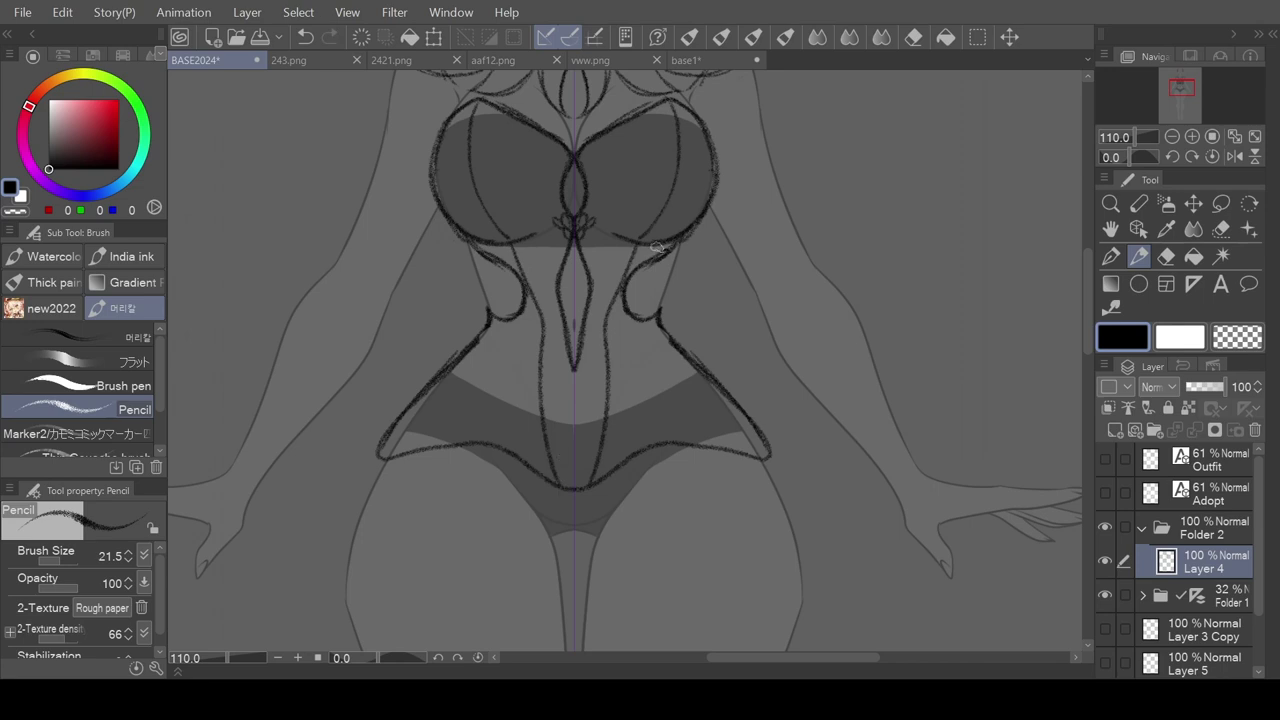
{"action": "left_click_drag", "start_coordinate": [648, 320], "coordinate": [665, 445]}
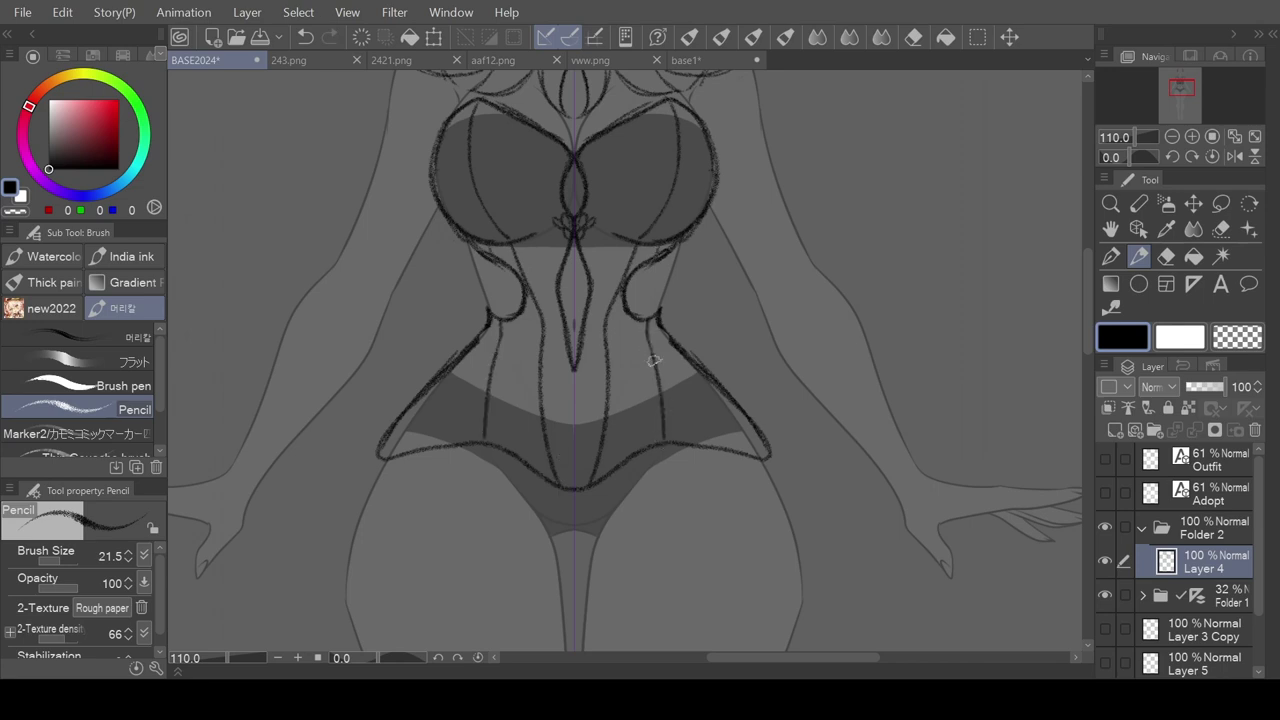
{"action": "mouse_move", "coordinate": [487, 330]}
{"action": "left_mouse_down"}
{"action": "mouse_move", "coordinate": [405, 418]}
{"action": "mouse_move", "coordinate": [398, 452]}
{"action": "mouse_move", "coordinate": [438, 450]}
{"action": "left_mouse_up"}
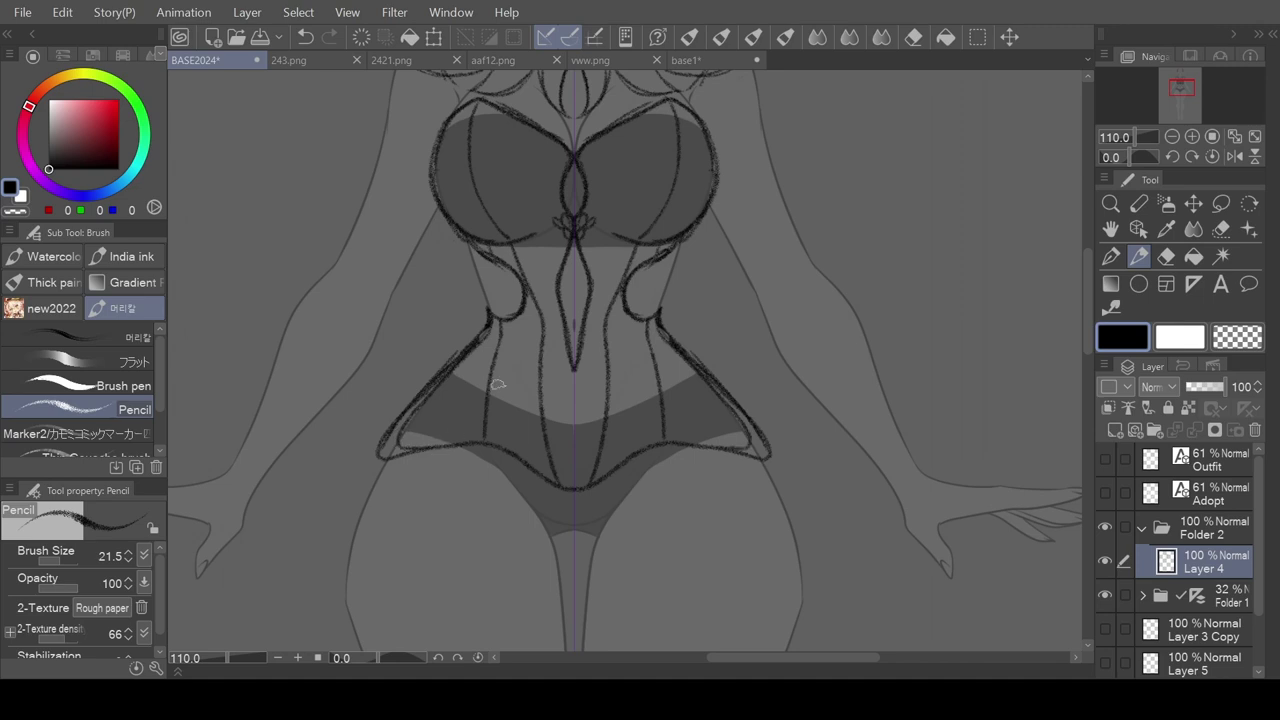
- Undo the cup seams and the small ornament and long teardrop below the central oval
{"action": "scroll", "coordinate": [573, 395], "scroll_direction": "down", "scroll_amount": 5}
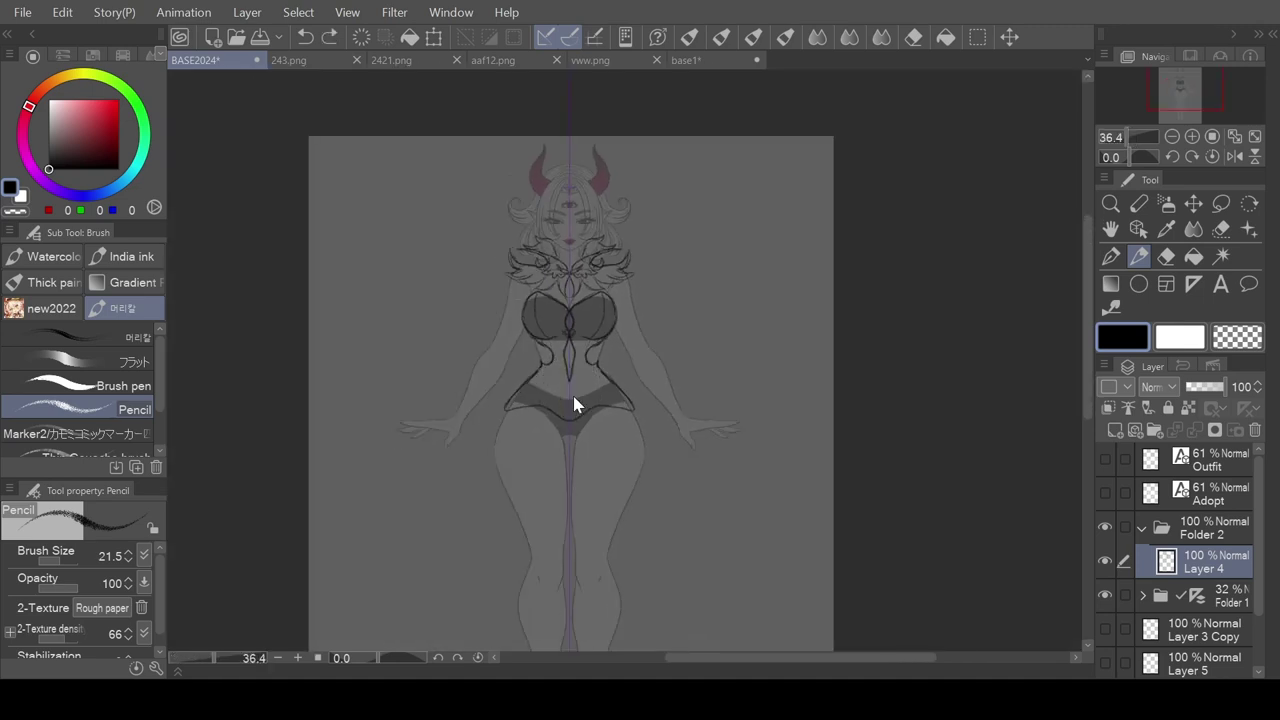
{"action": "scroll", "coordinate": [573, 404], "scroll_direction": "up", "scroll_amount": 3}
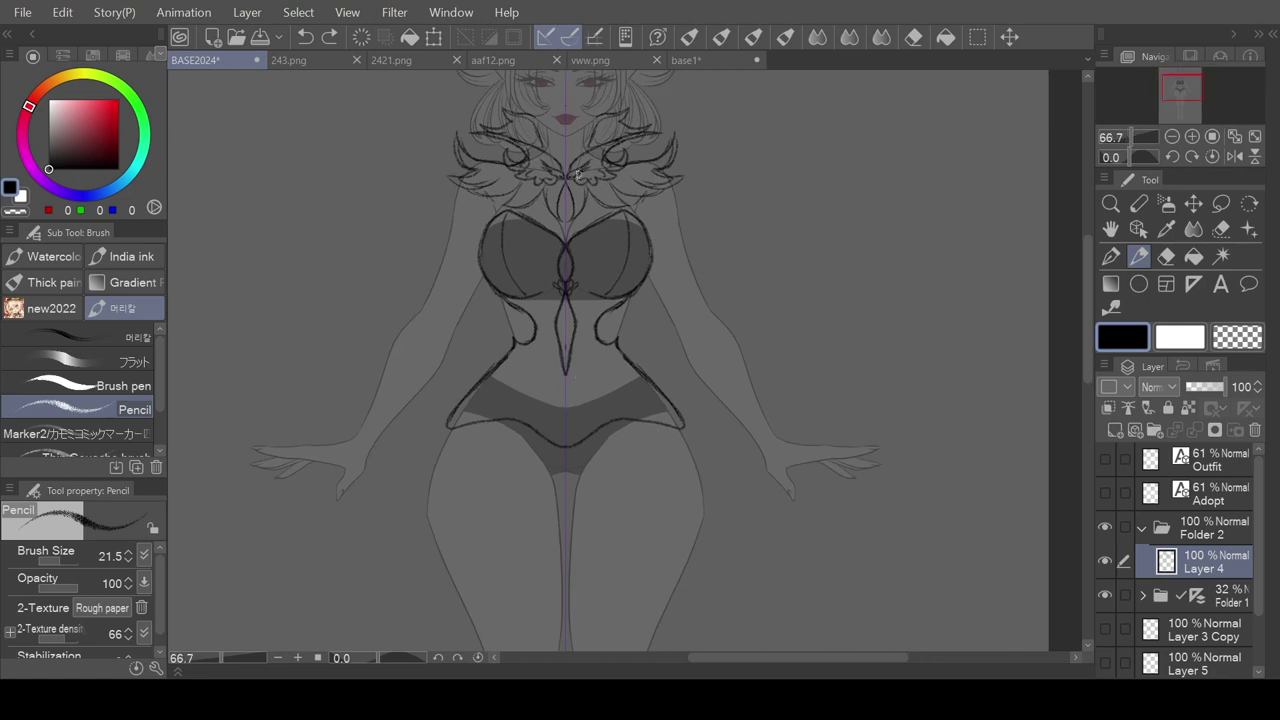
{"action": "scroll", "coordinate": [577, 175], "scroll_direction": "up", "scroll_amount": 2}
{"action": "key", "text": "ctrl+z"}
{"action": "key", "text": "ctrl+z"}
- Replace the flared hip outline with a shorter V-shaped lower edge, and link the central oval to the waist cutouts with curves
{"action": "mouse_move", "coordinate": [470, 453]}
{"action": "left_mouse_down"}
{"action": "mouse_move", "coordinate": [515, 508]}
{"action": "mouse_move", "coordinate": [465, 465]}
{"action": "mouse_move", "coordinate": [558, 574]}
{"action": "left_mouse_up"}
{"action": "mouse_move", "coordinate": [470, 452]}
{"action": "left_mouse_down"}
{"action": "mouse_move", "coordinate": [507, 446]}
{"action": "mouse_move", "coordinate": [555, 390]}
{"action": "mouse_move", "coordinate": [543, 337]}
{"action": "mouse_move", "coordinate": [558, 290]}
{"action": "mouse_move", "coordinate": [546, 318]}
{"action": "mouse_move", "coordinate": [552, 398]}
{"action": "mouse_move", "coordinate": [471, 447]}
{"action": "left_mouse_up"}
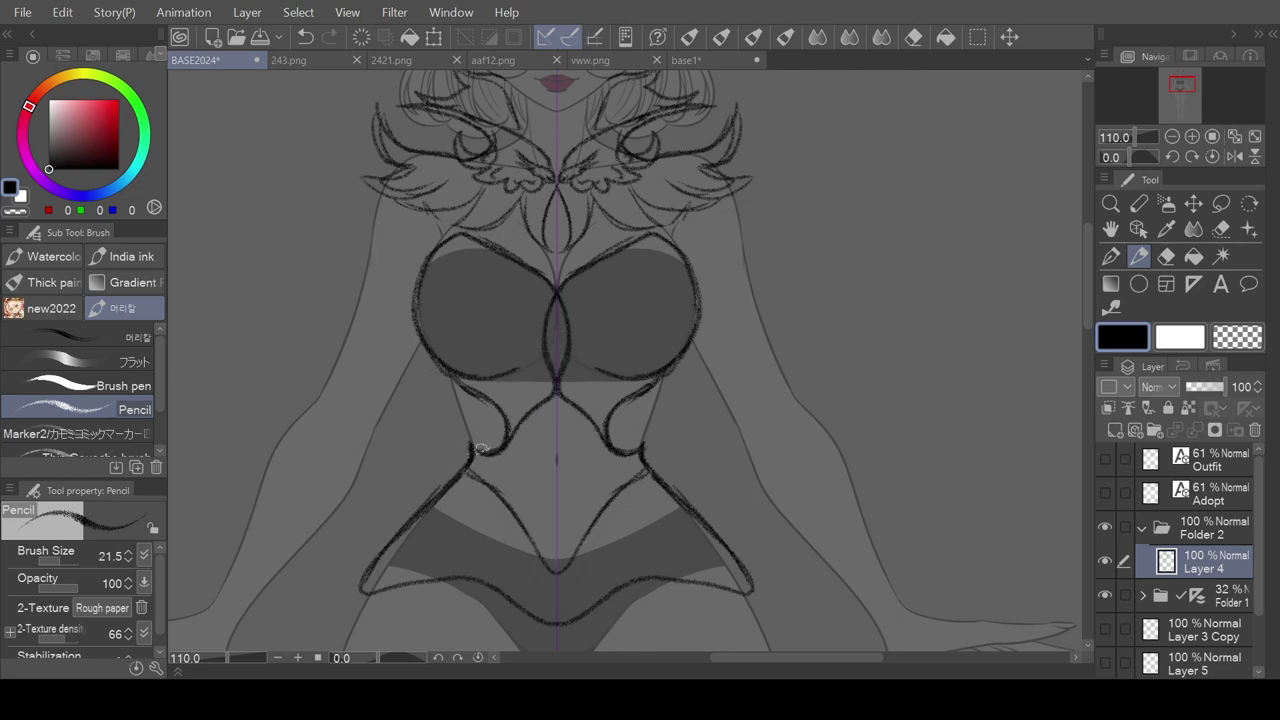
{"action": "left_click", "coordinate": [1166, 256]}
{"action": "mouse_move", "coordinate": [748, 587]}
{"action": "left_mouse_down"}
{"action": "mouse_move", "coordinate": [588, 613]}
{"action": "mouse_move", "coordinate": [453, 539]}
{"action": "mouse_move", "coordinate": [482, 562]}
{"action": "mouse_move", "coordinate": [405, 570]}
{"action": "mouse_move", "coordinate": [349, 591]}
{"action": "left_mouse_up"}
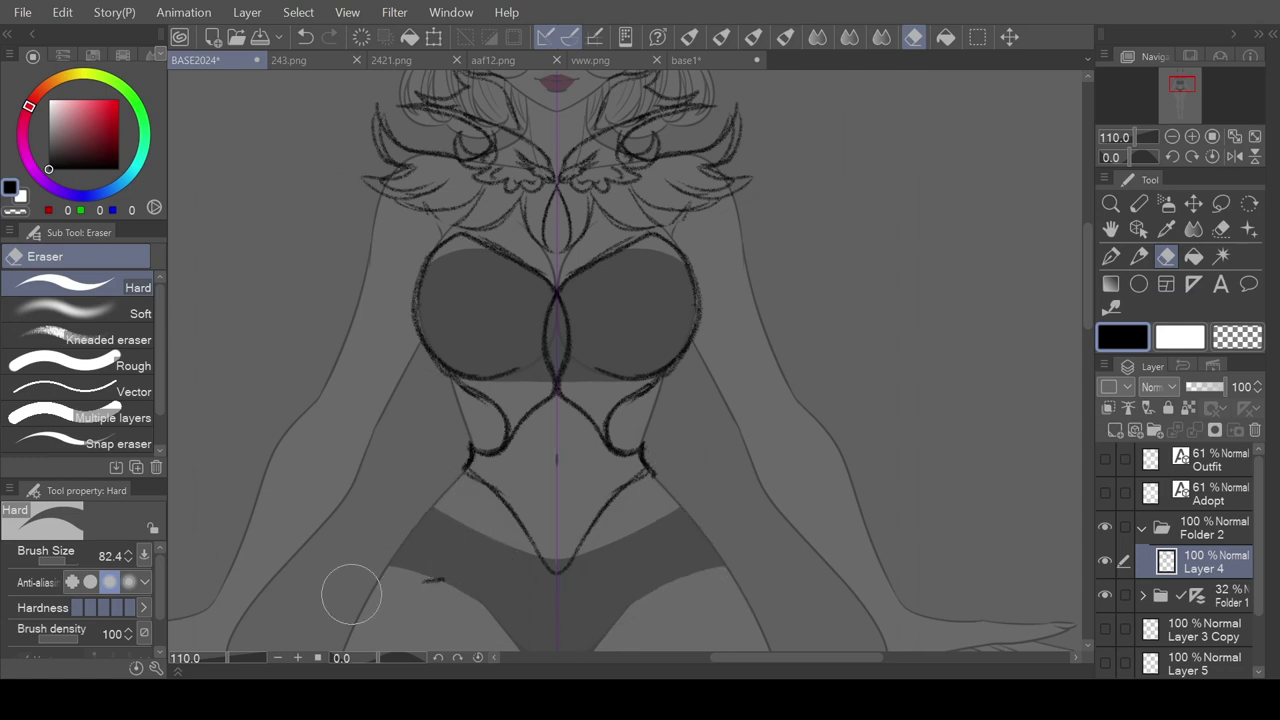
- Sketch a wavy, dripping trim across both bust cups, with pointed tips extending past their outer edges
{"action": "left_click", "coordinate": [1140, 255]}
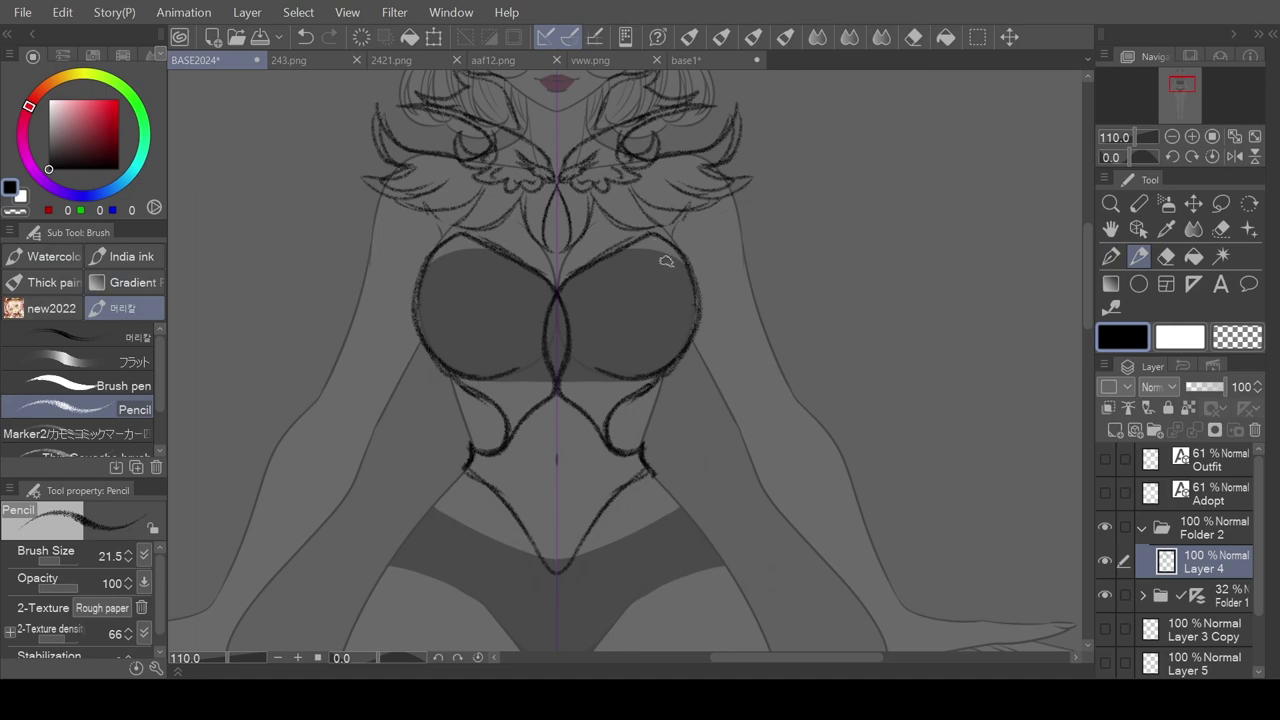
{"action": "left_click_drag", "start_coordinate": [650, 237], "coordinate": [661, 290]}
{"action": "key", "text": "ctrl+z"}
{"action": "mouse_move", "coordinate": [665, 240]}
{"action": "left_mouse_down"}
{"action": "mouse_move", "coordinate": [714, 264]}
{"action": "mouse_move", "coordinate": [667, 270]}
{"action": "mouse_move", "coordinate": [680, 289]}
{"action": "mouse_move", "coordinate": [661, 299]}
{"action": "mouse_move", "coordinate": [630, 289]}
{"action": "mouse_move", "coordinate": [631, 310]}
{"action": "mouse_move", "coordinate": [601, 288]}
{"action": "mouse_move", "coordinate": [595, 317]}
{"action": "mouse_move", "coordinate": [565, 287]}
{"action": "left_mouse_up"}
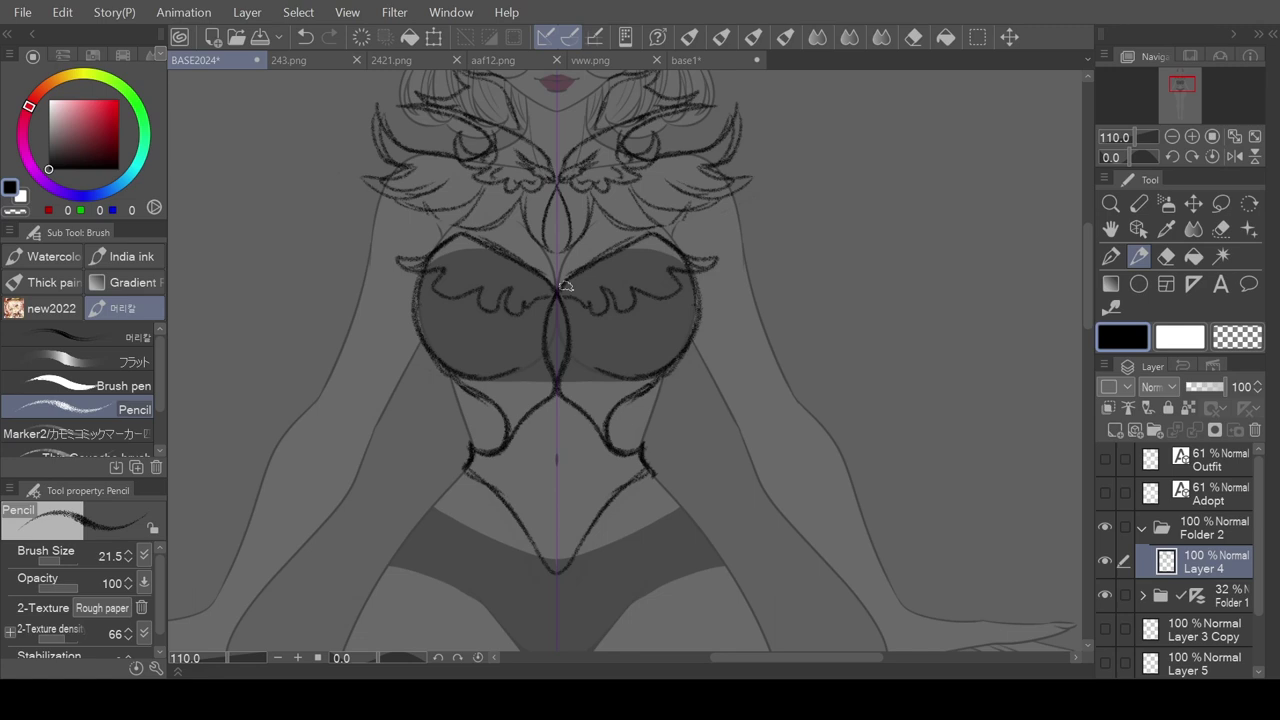
- Undo the wavy dripping trim and the pointed outer tips on both bust cups
{"action": "key", "text": "ctrl+z"}
{"action": "key", "text": "ctrl+z"}
{"action": "key", "text": "ctrl+z"}
{"action": "mouse_move", "coordinate": [565, 285]}
{"action": "left_mouse_down"}
{"action": "mouse_move", "coordinate": [455, 238]}
{"action": "mouse_move", "coordinate": [391, 251]}
{"action": "mouse_move", "coordinate": [393, 265]}
{"action": "mouse_move", "coordinate": [495, 268]}
{"action": "mouse_move", "coordinate": [502, 280]}
{"action": "left_mouse_up"}
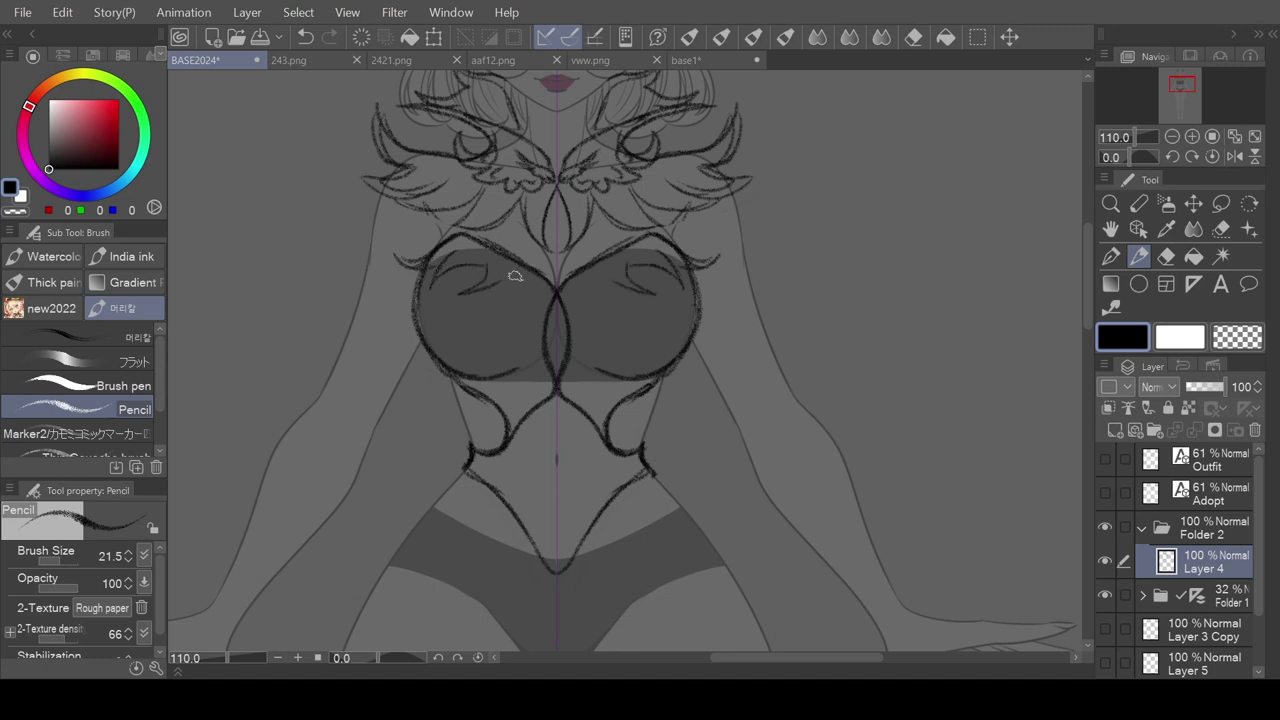
{"action": "key", "text": "ctrl+z"}
{"action": "key", "text": "ctrl+z"}
{"action": "key", "text": "ctrl+z"}
{"action": "key", "text": "ctrl+z"}
{"action": "key", "text": "ctrl+z"}
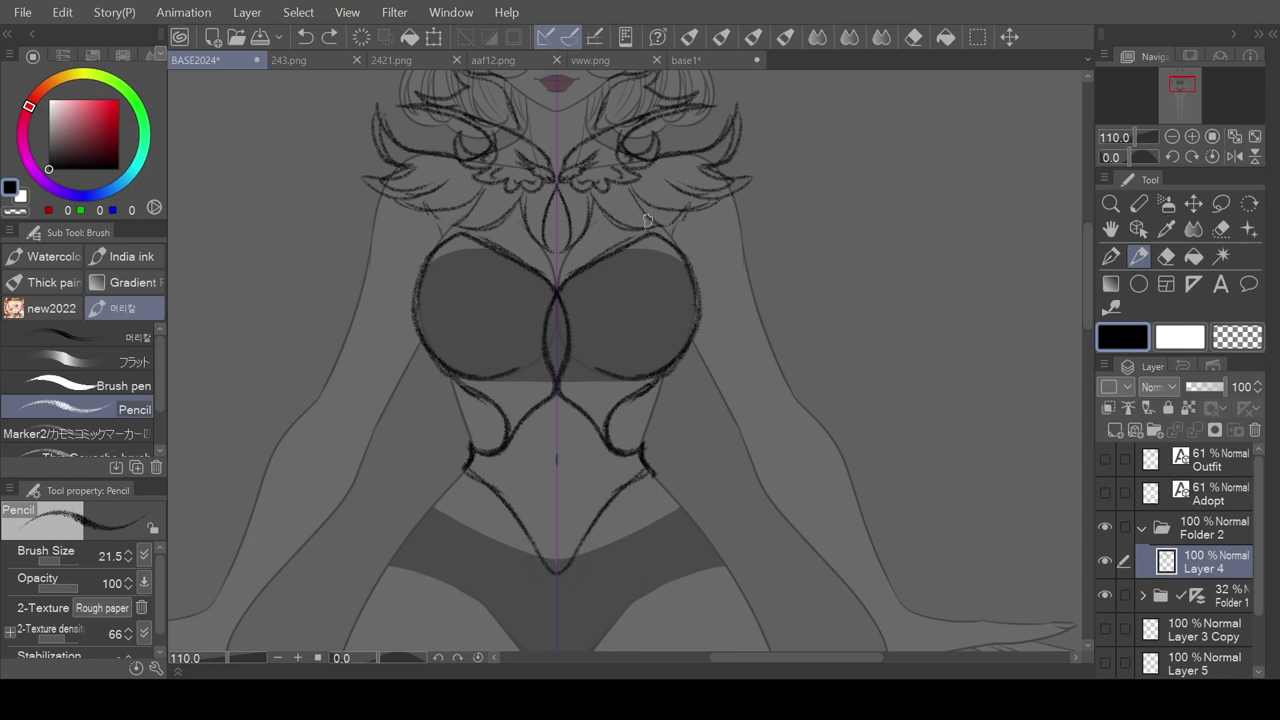
- Sketch a pointed oval below the central one, with inner lines following the V-shaped lower edge of the bodice
{"action": "mouse_move", "coordinate": [556, 389]}
{"action": "left_mouse_down"}
{"action": "mouse_move", "coordinate": [555, 489]}
{"action": "mouse_move", "coordinate": [544, 433]}
{"action": "mouse_move", "coordinate": [562, 476]}
{"action": "left_mouse_up"}
{"action": "key", "text": "ctrl+z"}
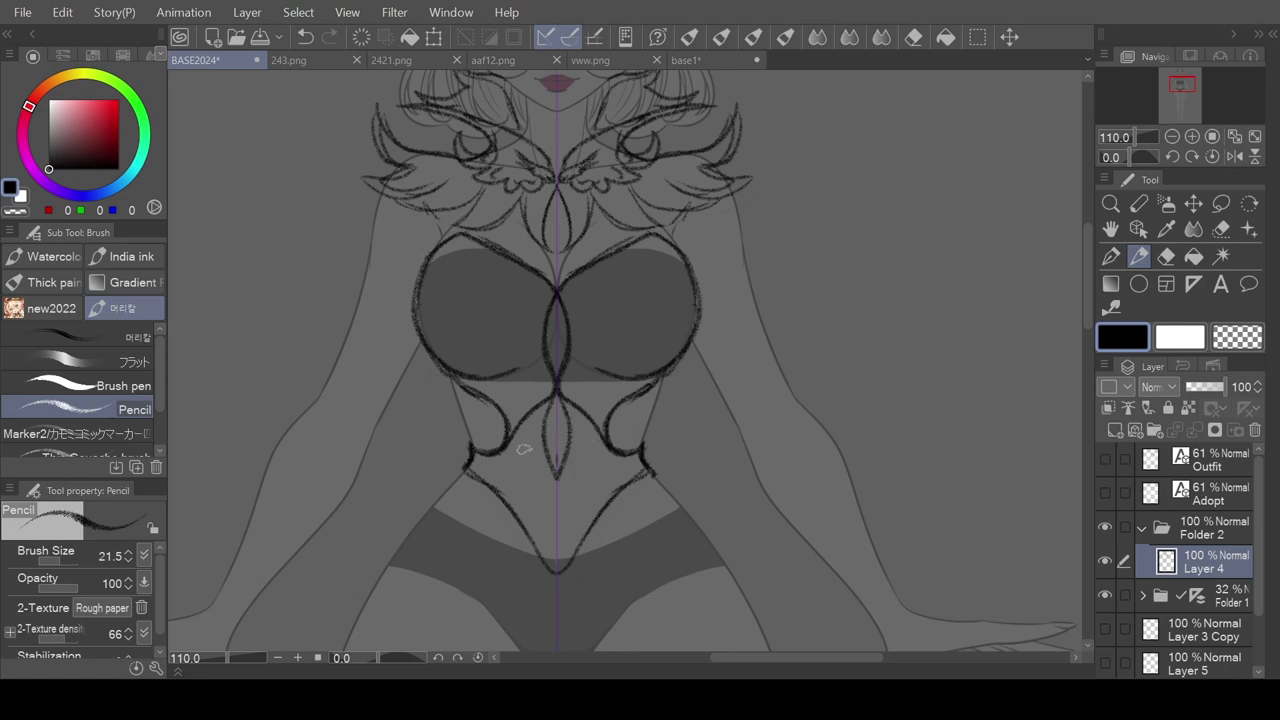
{"action": "mouse_move", "coordinate": [468, 455]}
{"action": "left_mouse_down"}
{"action": "mouse_move", "coordinate": [546, 556]}
{"action": "mouse_move", "coordinate": [558, 488]}
{"action": "mouse_move", "coordinate": [541, 411]}
{"action": "mouse_move", "coordinate": [555, 380]}
{"action": "left_mouse_up"}
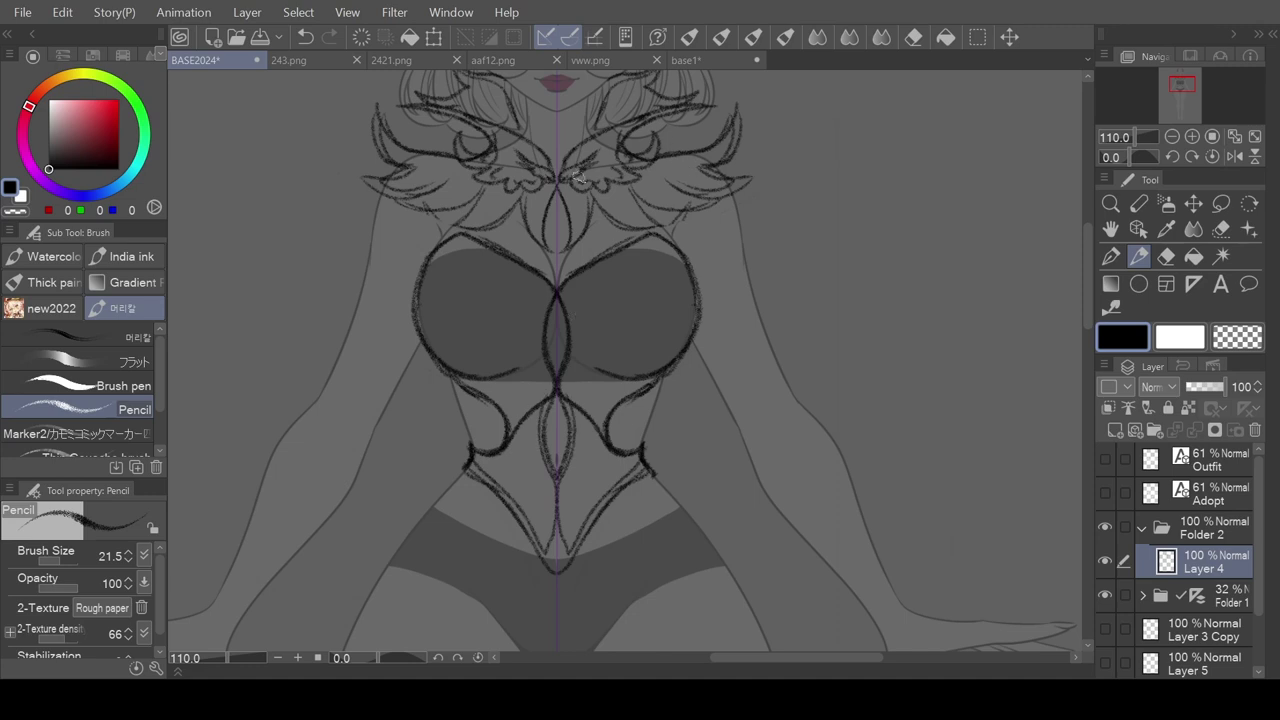
- Add curved vertical seams to the cups and inner contour lines around the central oval and waist cutouts, and save the drawing
{"action": "mouse_move", "coordinate": [447, 249]}
{"action": "left_mouse_down"}
{"action": "mouse_move", "coordinate": [480, 251]}
{"action": "mouse_move", "coordinate": [549, 292]}
{"action": "mouse_move", "coordinate": [546, 382]}
{"action": "mouse_move", "coordinate": [509, 425]}
{"action": "mouse_move", "coordinate": [448, 352]}
{"action": "left_mouse_up"}
{"action": "left_click_drag", "start_coordinate": [658, 254], "coordinate": [636, 378]}
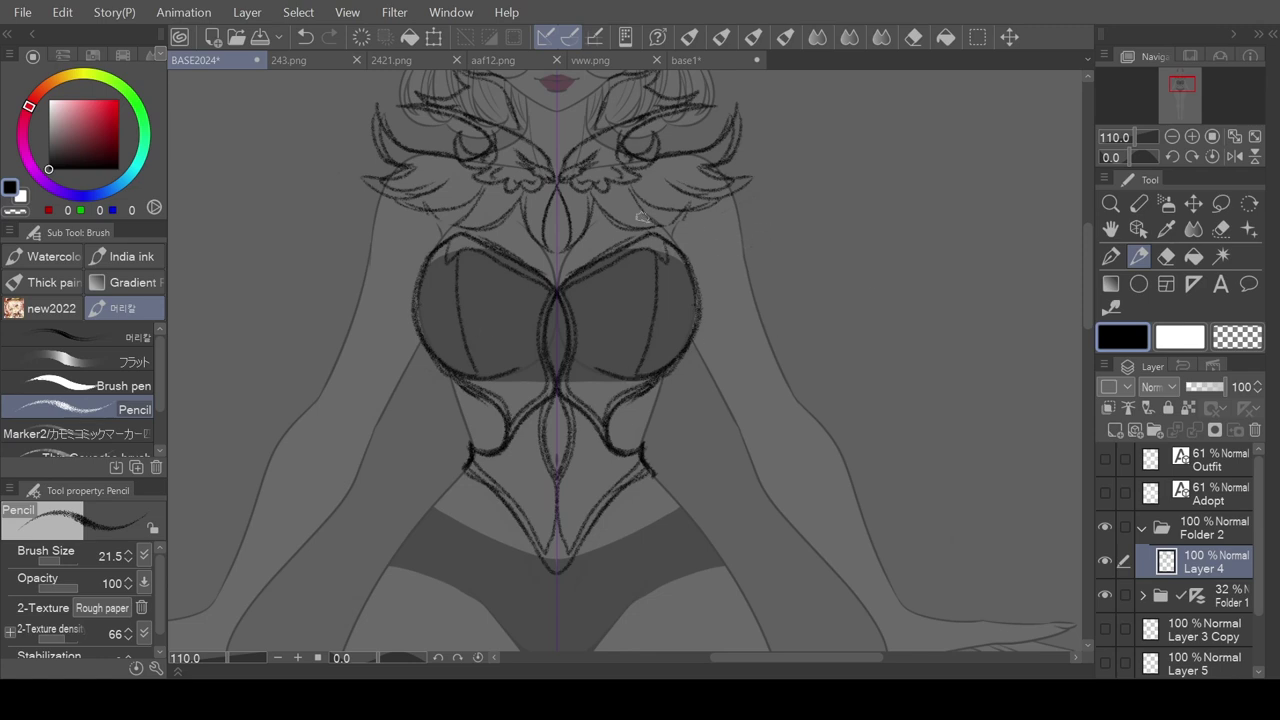
{"action": "left_click_drag", "start_coordinate": [605, 458], "coordinate": [605, 484]}
{"action": "left_click_drag", "start_coordinate": [630, 374], "coordinate": [605, 422]}
{"action": "scroll", "coordinate": [612, 434], "scroll_direction": "down", "scroll_amount": 4}
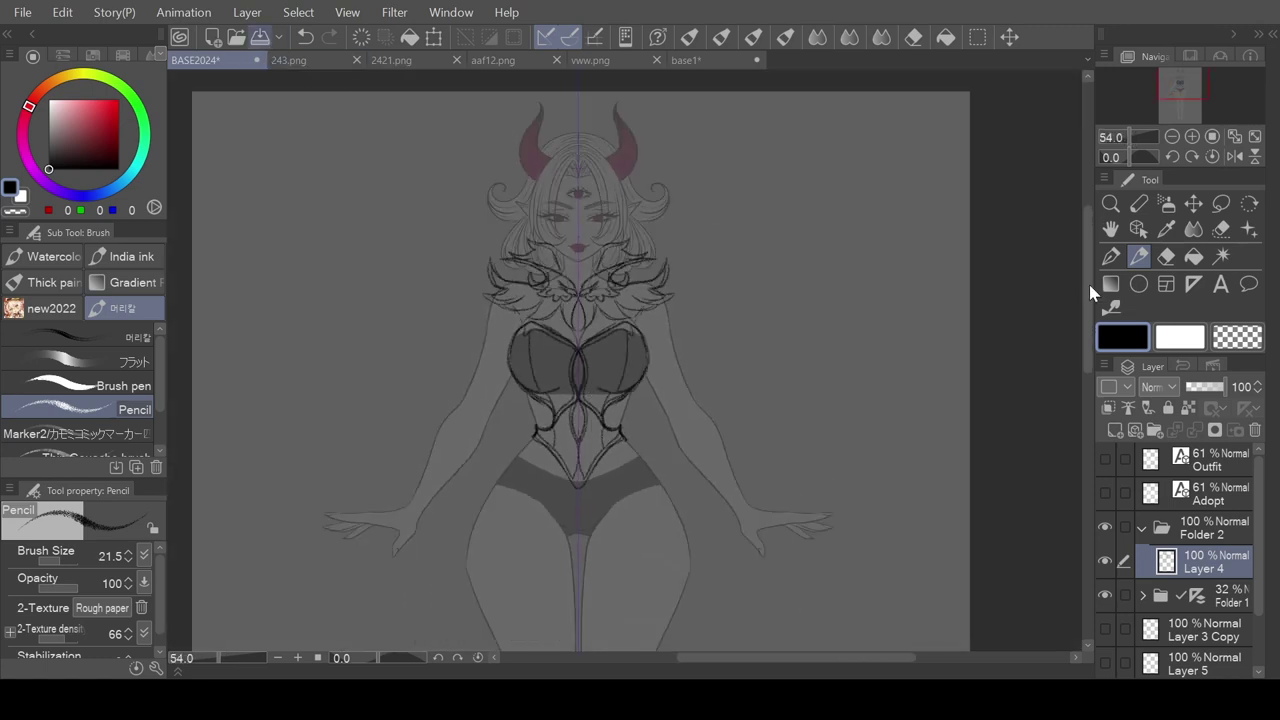
{"action": "key", "text": "ctrl+s"}
- Sketch a long front skirt panel from the bodice edge, trying pointed side tips and a V-shaped hem at the shins
{"action": "left_click_drag", "start_coordinate": [1081, 246], "coordinate": [1076, 352]}
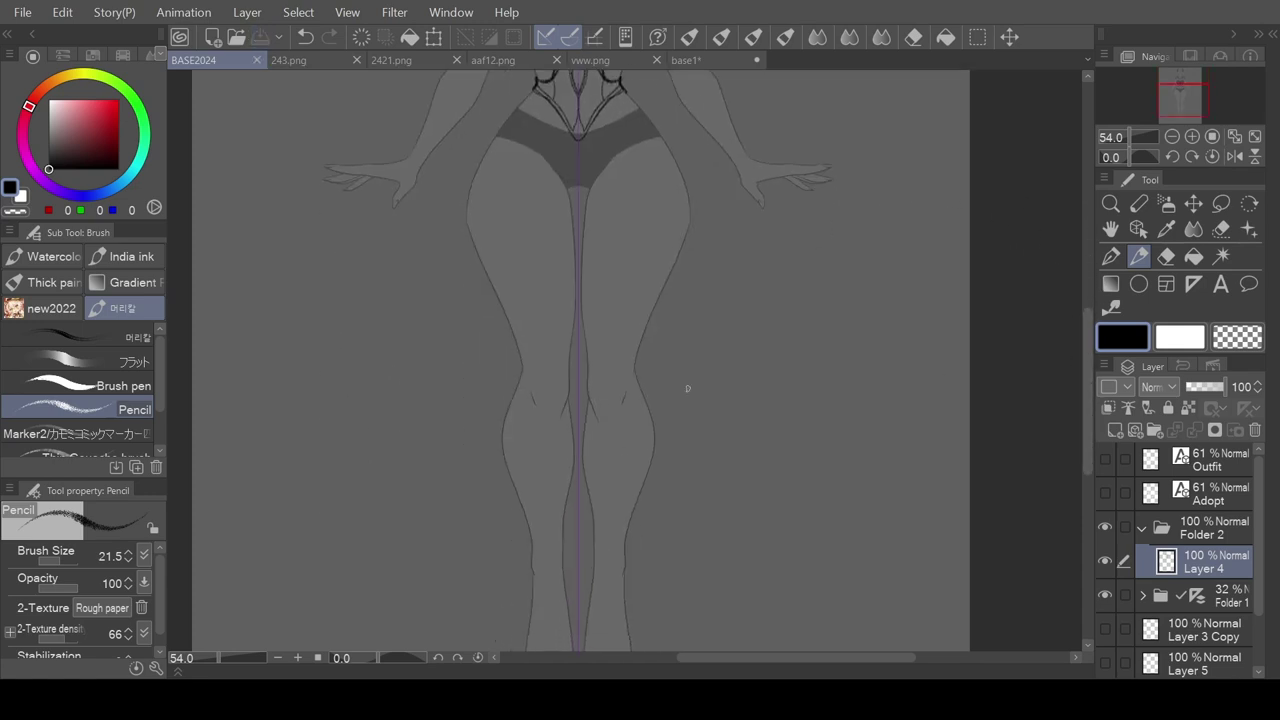
{"action": "scroll", "coordinate": [574, 366], "scroll_direction": "down", "scroll_amount": 1}
{"action": "scroll", "coordinate": [606, 214], "scroll_direction": "up", "scroll_amount": 3}
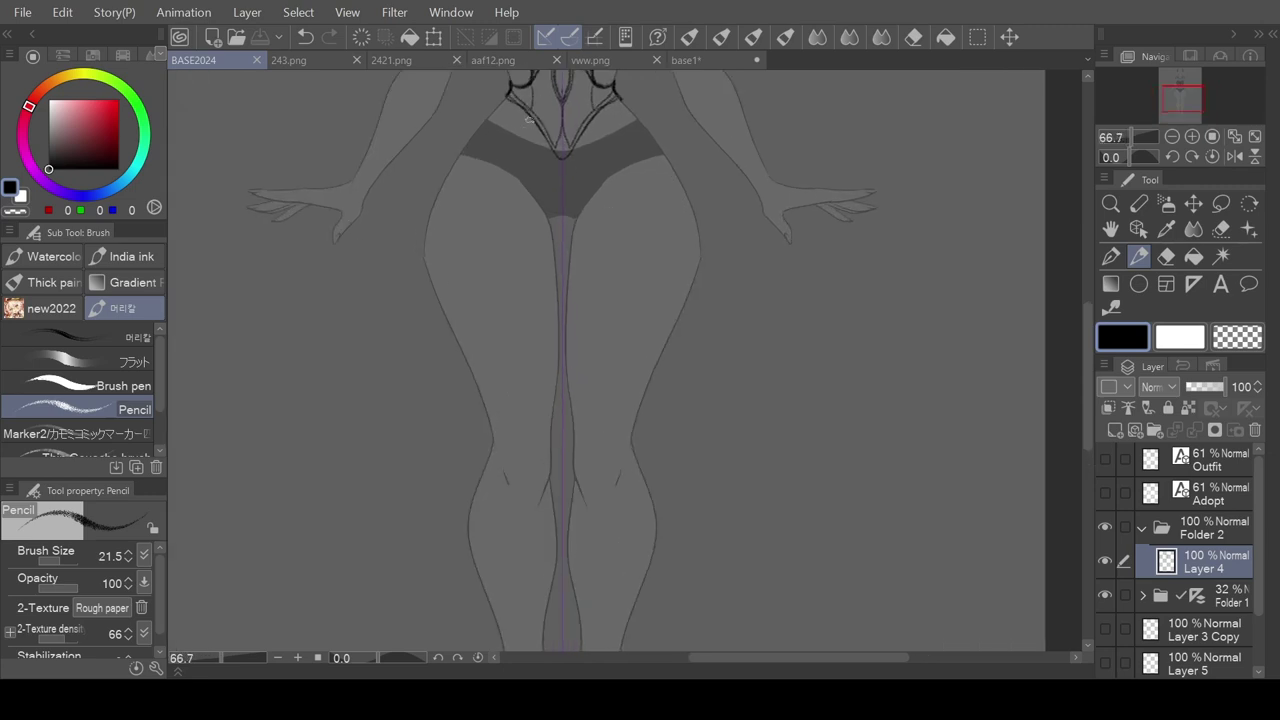
{"action": "mouse_move", "coordinate": [531, 112]}
{"action": "left_mouse_down"}
{"action": "mouse_move", "coordinate": [527, 212]}
{"action": "mouse_move", "coordinate": [453, 505]}
{"action": "left_mouse_up"}
{"action": "mouse_move", "coordinate": [526, 160]}
{"action": "left_mouse_down"}
{"action": "mouse_move", "coordinate": [521, 215]}
{"action": "mouse_move", "coordinate": [418, 445]}
{"action": "left_mouse_up"}
{"action": "left_click_drag", "start_coordinate": [485, 338], "coordinate": [388, 470]}
{"action": "mouse_move", "coordinate": [448, 432]}
{"action": "left_mouse_down"}
{"action": "mouse_move", "coordinate": [441, 483]}
{"action": "mouse_move", "coordinate": [479, 566]}
{"action": "mouse_move", "coordinate": [469, 526]}
{"action": "mouse_move", "coordinate": [507, 578]}
{"action": "mouse_move", "coordinate": [570, 623]}
{"action": "left_mouse_up"}
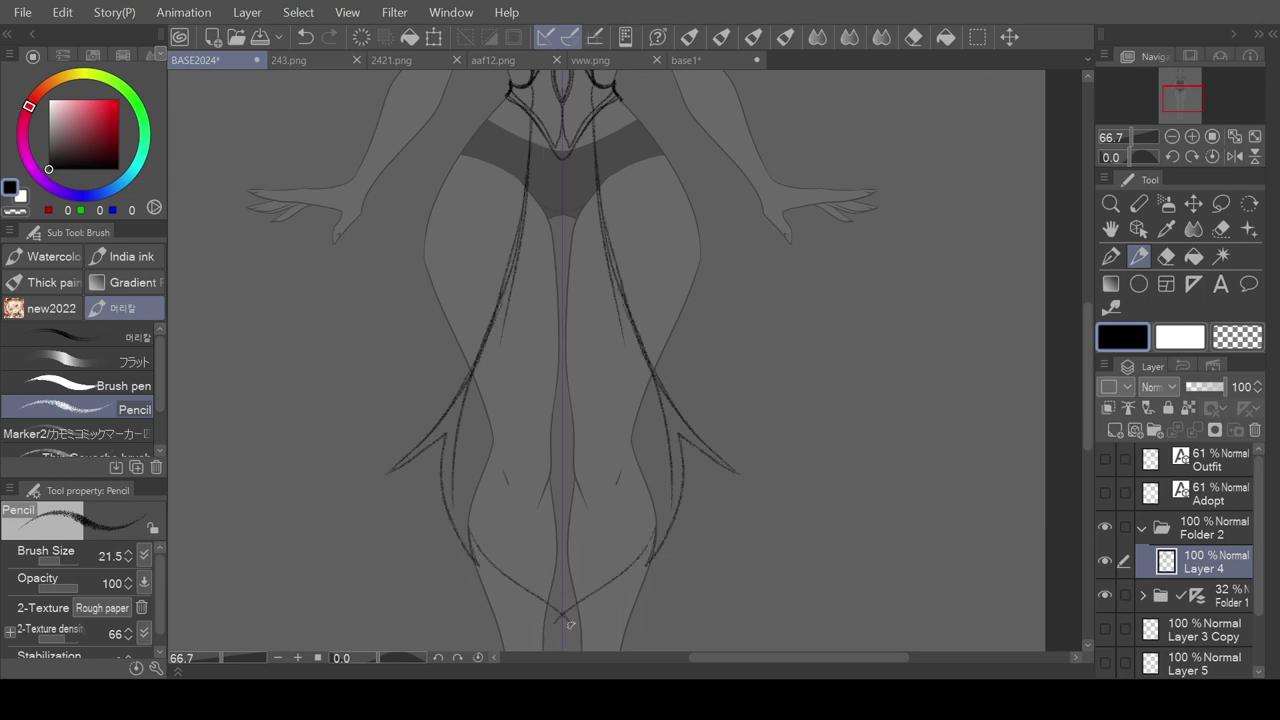
- Undo the pointed side tips and V-shaped hem, and redraw the skirt panel flaring into a wavy hem below the knees
{"action": "key", "text": "ctrl+z"}
{"action": "key", "text": "ctrl+z"}
{"action": "key", "text": "ctrl+z"}
{"action": "key", "text": "ctrl+z"}
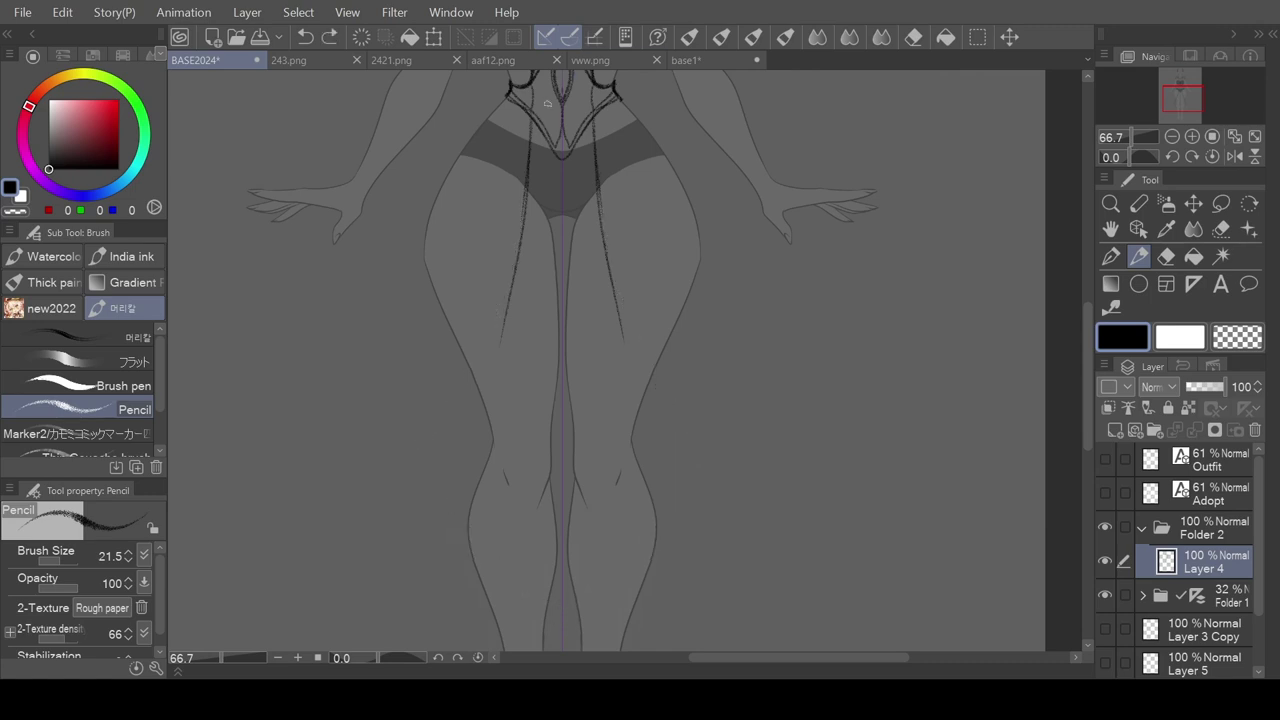
{"action": "mouse_move", "coordinate": [528, 119]}
{"action": "left_mouse_down"}
{"action": "mouse_move", "coordinate": [531, 182]}
{"action": "mouse_move", "coordinate": [492, 366]}
{"action": "mouse_move", "coordinate": [449, 430]}
{"action": "mouse_move", "coordinate": [453, 485]}
{"action": "mouse_move", "coordinate": [505, 553]}
{"action": "mouse_move", "coordinate": [561, 574]}
{"action": "left_mouse_up"}
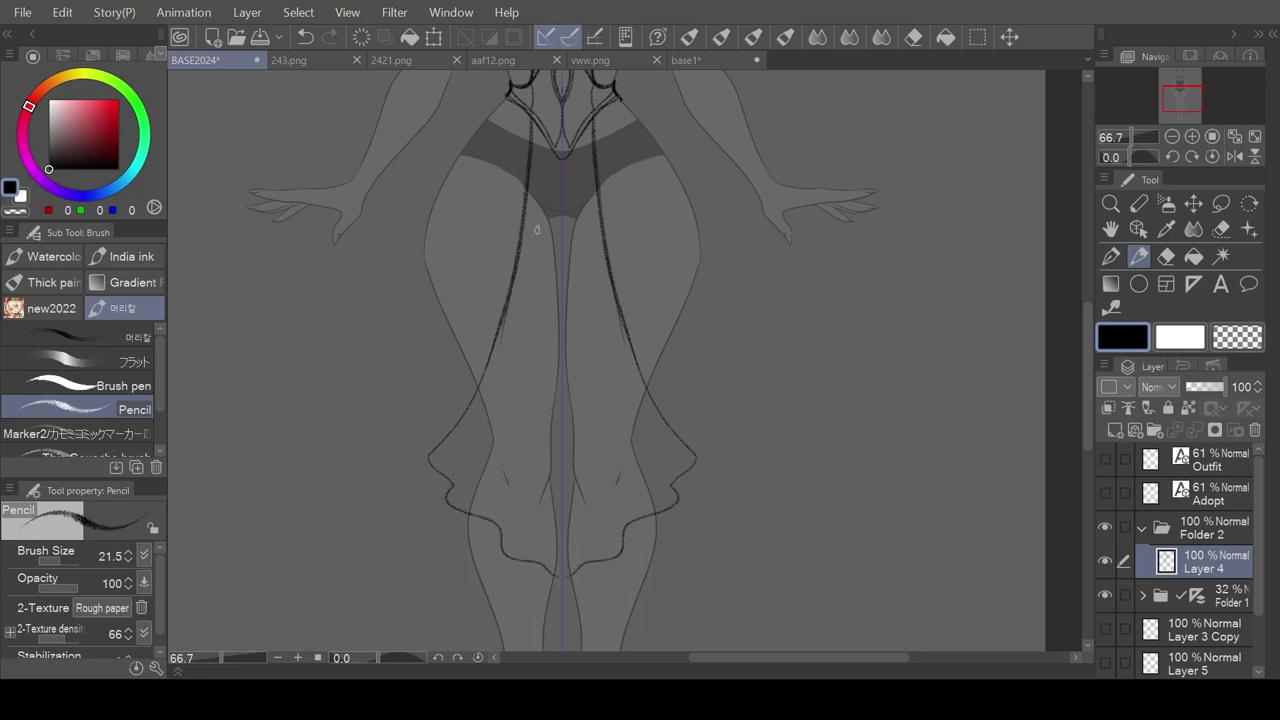
- Look at the skirts in the reference images 243.png and 2421.png, and return to the BASE2024 drawing
{"action": "left_click", "coordinate": [300, 59]}
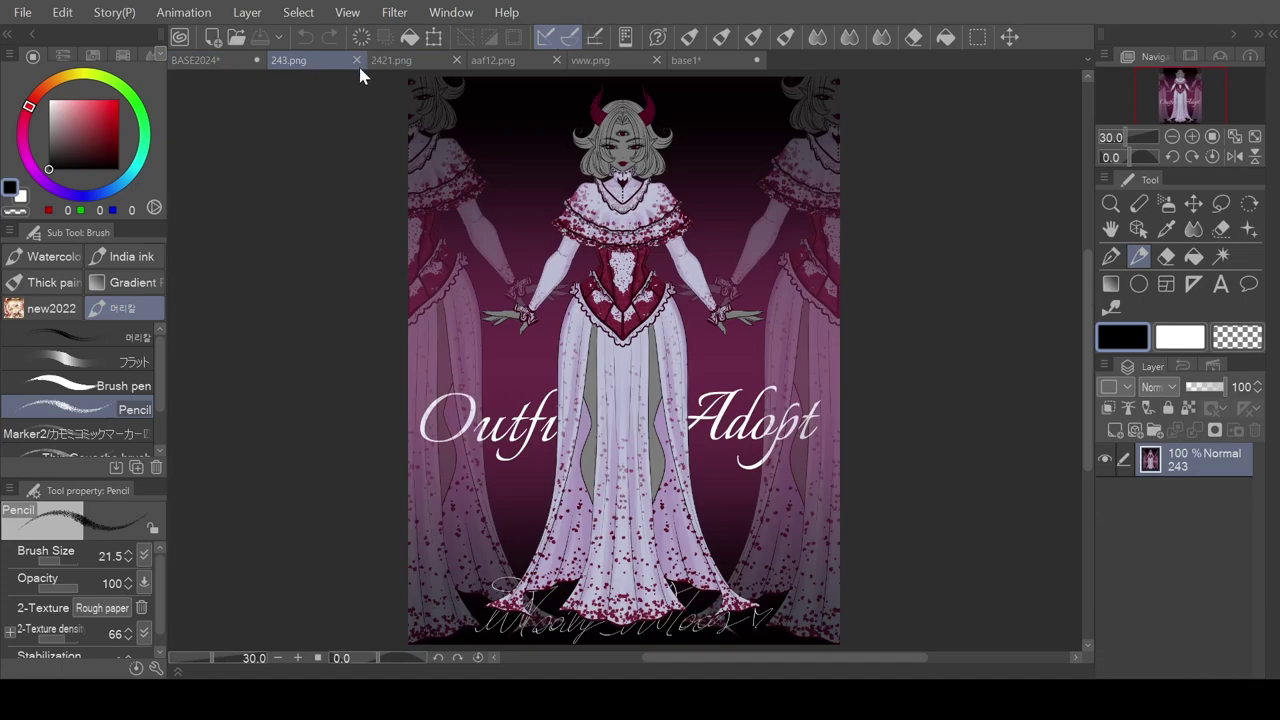
{"action": "left_click", "coordinate": [419, 61]}
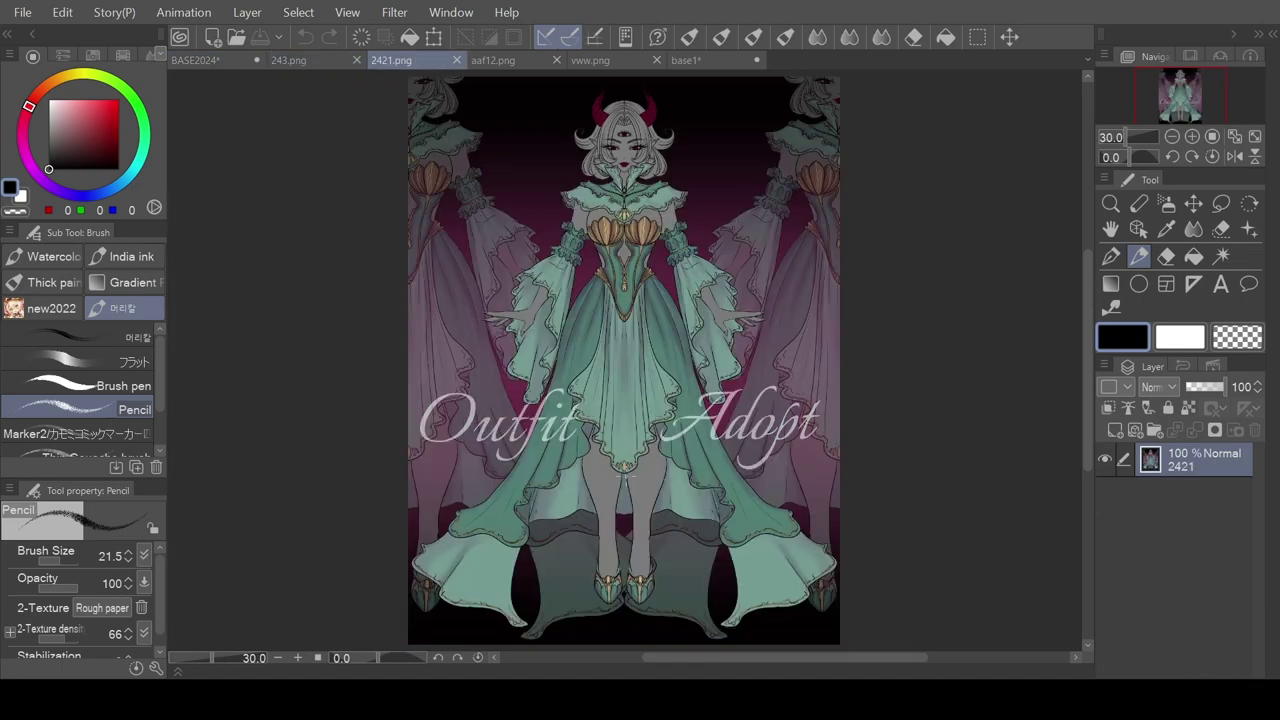
{"action": "left_click", "coordinate": [217, 61]}
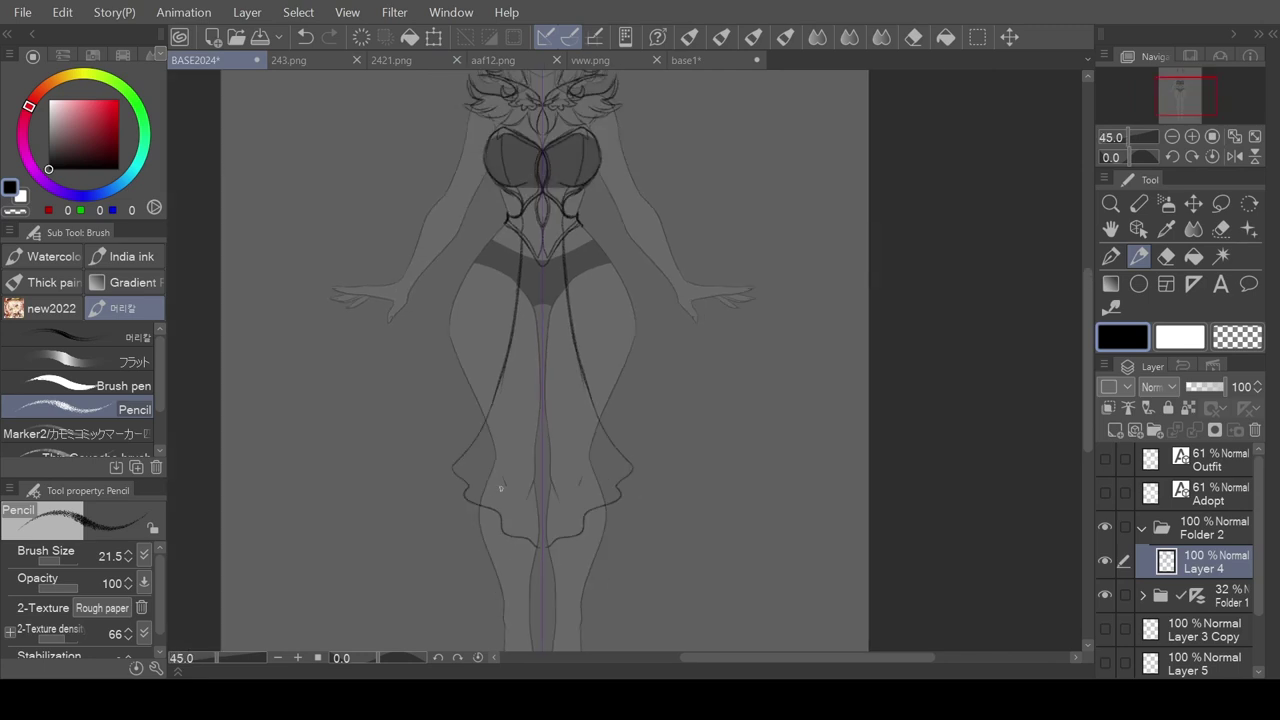
- Sketch layered, feather-like pointed tips sweeping outward from the side edges of the skirt panel at knee height
{"action": "scroll", "coordinate": [501, 488], "scroll_direction": "up", "scroll_amount": 2}
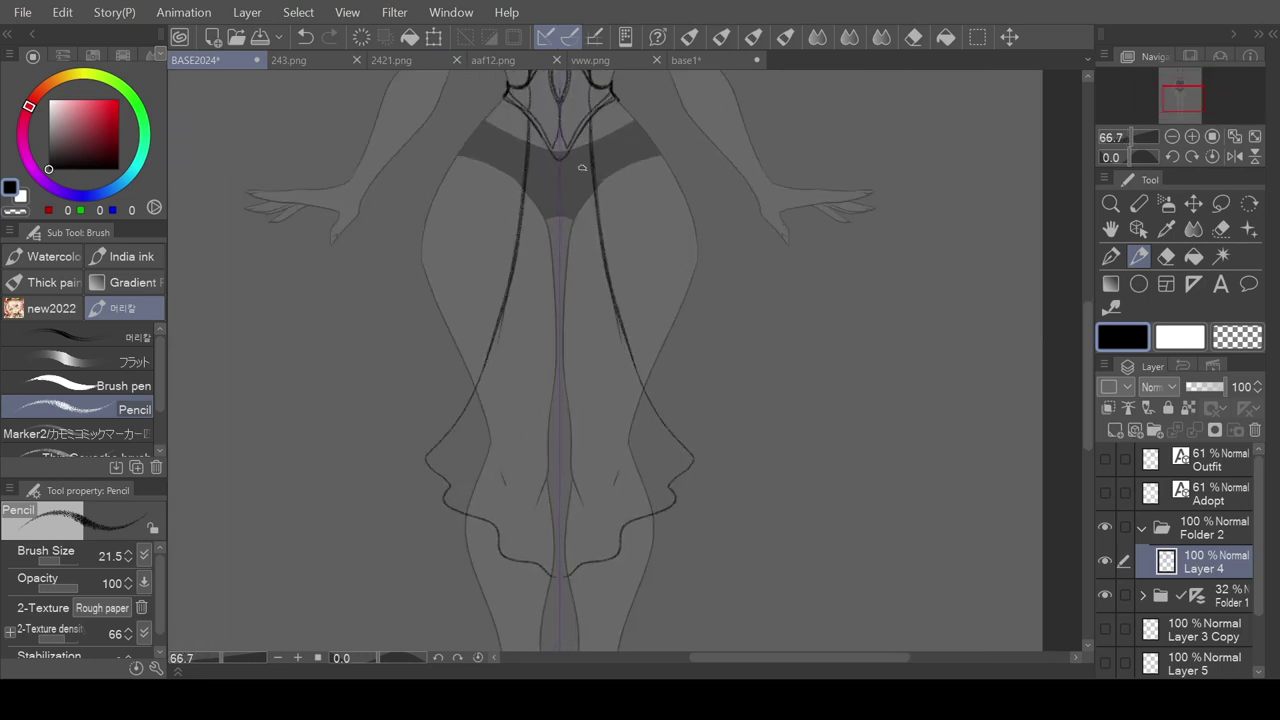
{"action": "mouse_move", "coordinate": [589, 165]}
{"action": "left_mouse_down"}
{"action": "mouse_move", "coordinate": [598, 236]}
{"action": "mouse_move", "coordinate": [667, 380]}
{"action": "mouse_move", "coordinate": [730, 426]}
{"action": "left_mouse_up"}
{"action": "mouse_move", "coordinate": [615, 316]}
{"action": "left_mouse_down"}
{"action": "mouse_move", "coordinate": [661, 390]}
{"action": "mouse_move", "coordinate": [732, 434]}
{"action": "left_mouse_up"}
{"action": "left_click_drag", "start_coordinate": [630, 362], "coordinate": [724, 470]}
{"action": "left_click_drag", "start_coordinate": [642, 382], "coordinate": [755, 478]}
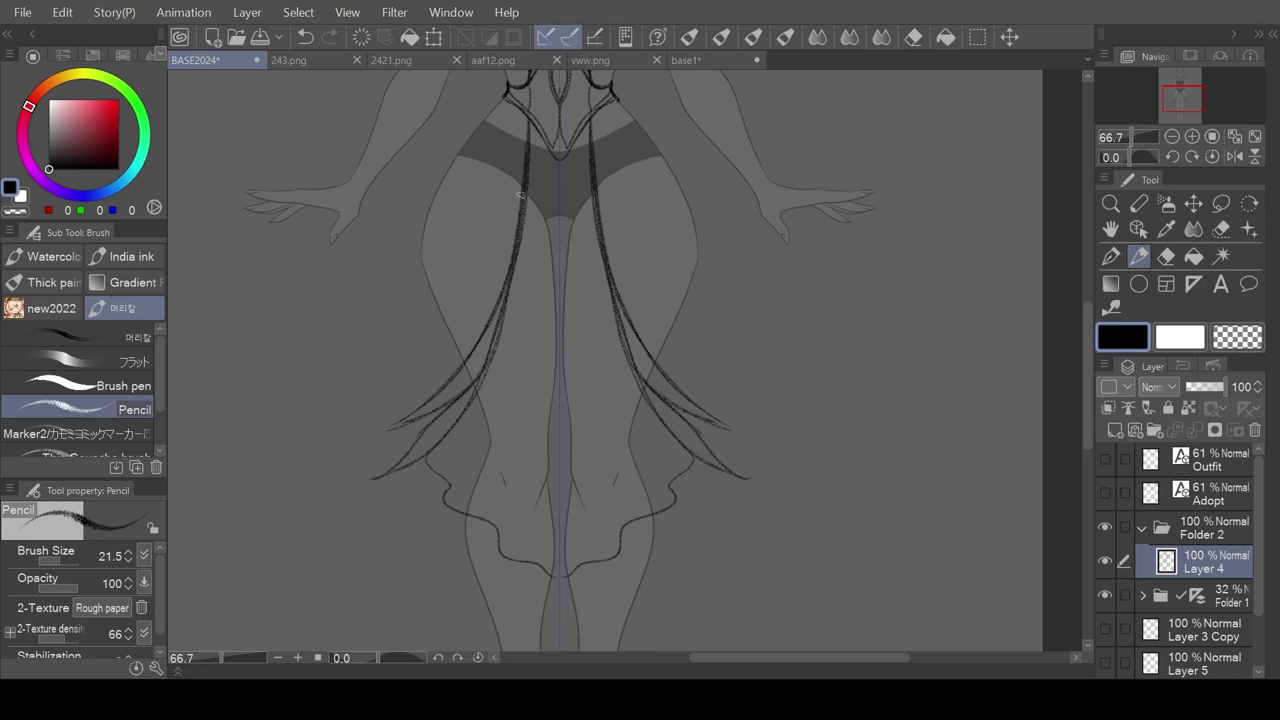
- Erase the upper side edges of the skirt panel with transparent colour and redraw them in black Pencil as spaced double curves
{"action": "key", "text": "e"}
{"action": "key", "text": "p"}
{"action": "key", "text": "c"}
{"action": "left_click_drag", "start_coordinate": [590, 158], "coordinate": [640, 388]}
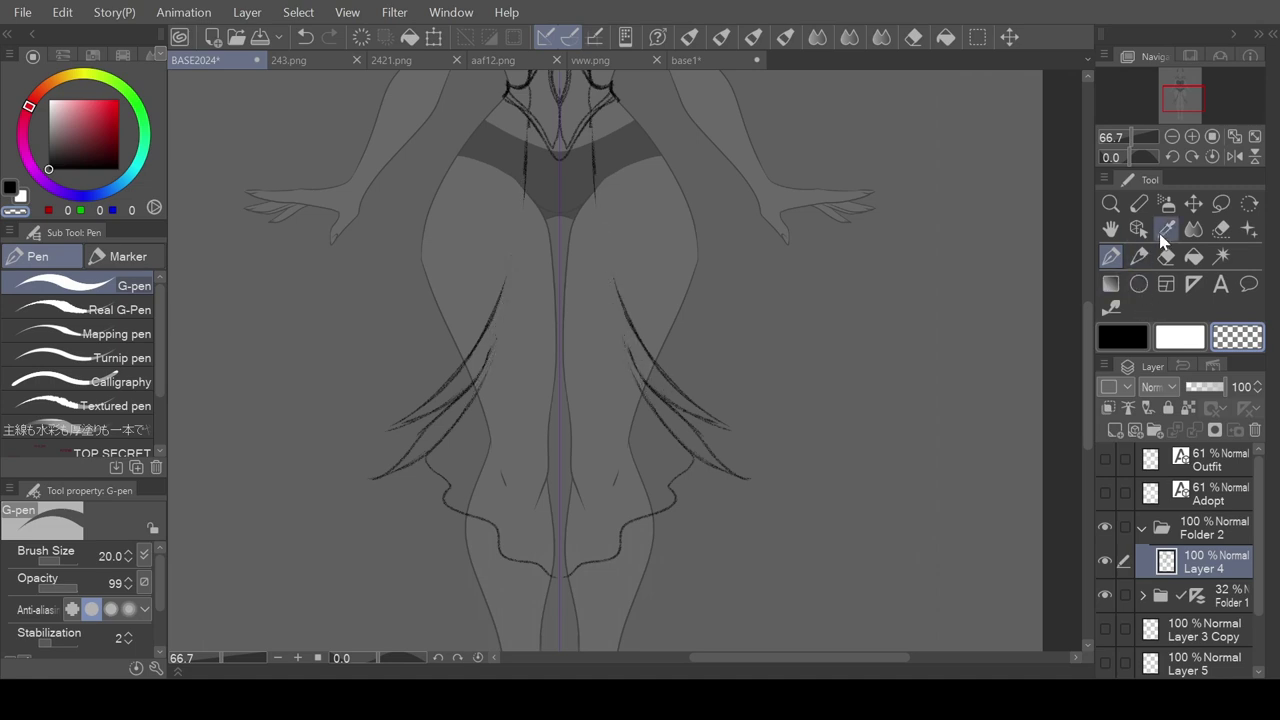
{"action": "left_click", "coordinate": [1139, 256]}
{"action": "left_click", "coordinate": [1122, 337]}
{"action": "left_click_drag", "start_coordinate": [593, 125], "coordinate": [624, 318]}
{"action": "mouse_move", "coordinate": [590, 168]}
{"action": "left_mouse_down"}
{"action": "mouse_move", "coordinate": [591, 240]}
{"action": "mouse_move", "coordinate": [622, 349]}
{"action": "left_mouse_up"}
{"action": "left_click_drag", "start_coordinate": [592, 230], "coordinate": [653, 413]}
{"action": "left_click_drag", "start_coordinate": [601, 160], "coordinate": [608, 230]}
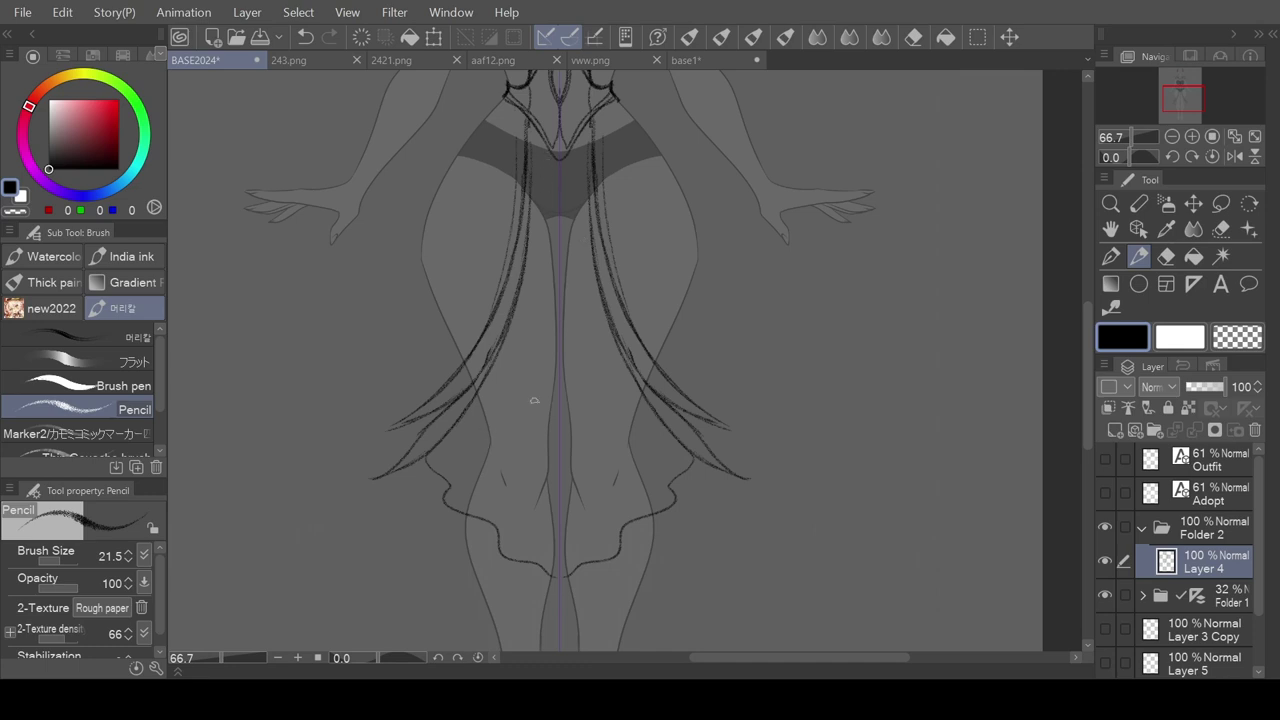
- Draw fold lines rising from the wavy hem through the skirt panel
{"action": "left_click_drag", "start_coordinate": [538, 556], "coordinate": [540, 414]}
{"action": "left_click_drag", "start_coordinate": [502, 538], "coordinate": [508, 418]}
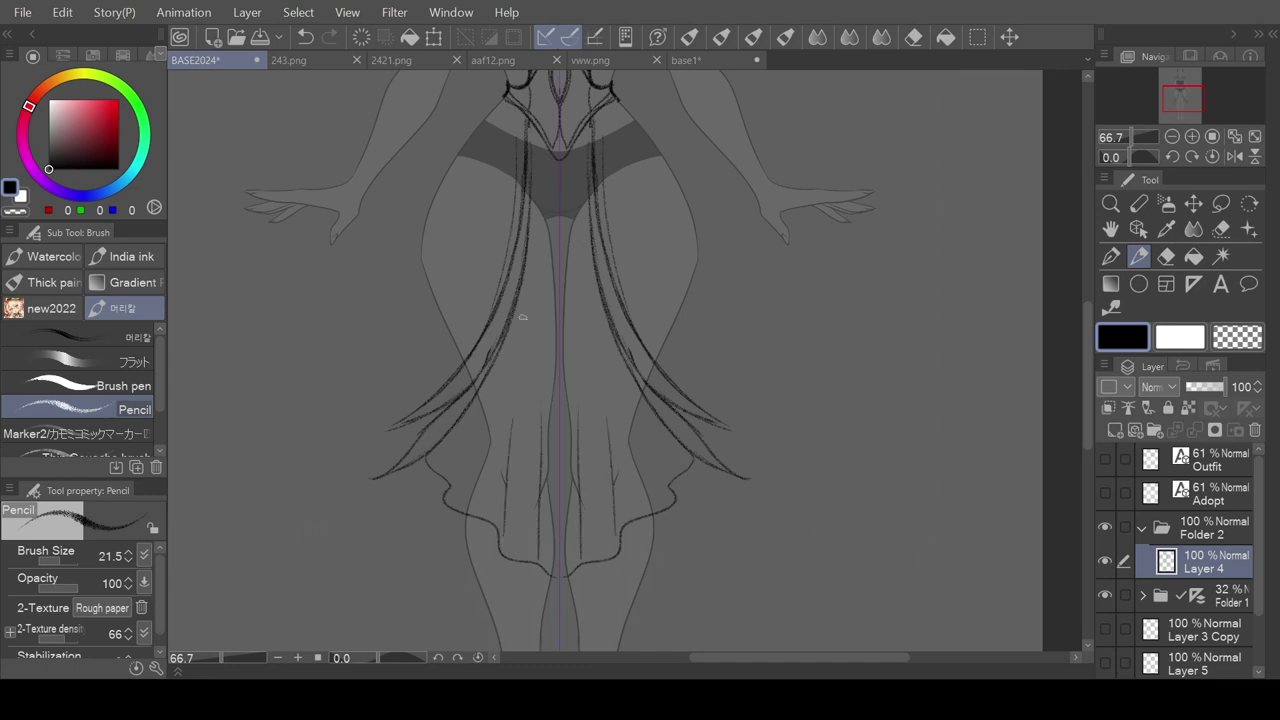
{"action": "left_click_drag", "start_coordinate": [456, 490], "coordinate": [526, 275]}
- Sketch short pointed drapes hanging at the crotch, with curved tips flaring out over the upper thighs
{"action": "left_click_drag", "start_coordinate": [536, 147], "coordinate": [556, 250]}
{"action": "left_click_drag", "start_coordinate": [582, 128], "coordinate": [568, 280]}
{"action": "left_click_drag", "start_coordinate": [586, 170], "coordinate": [566, 286]}
{"action": "mouse_move", "coordinate": [596, 200]}
{"action": "left_mouse_down"}
{"action": "mouse_move", "coordinate": [564, 288]}
{"action": "mouse_move", "coordinate": [586, 278]}
{"action": "left_mouse_up"}
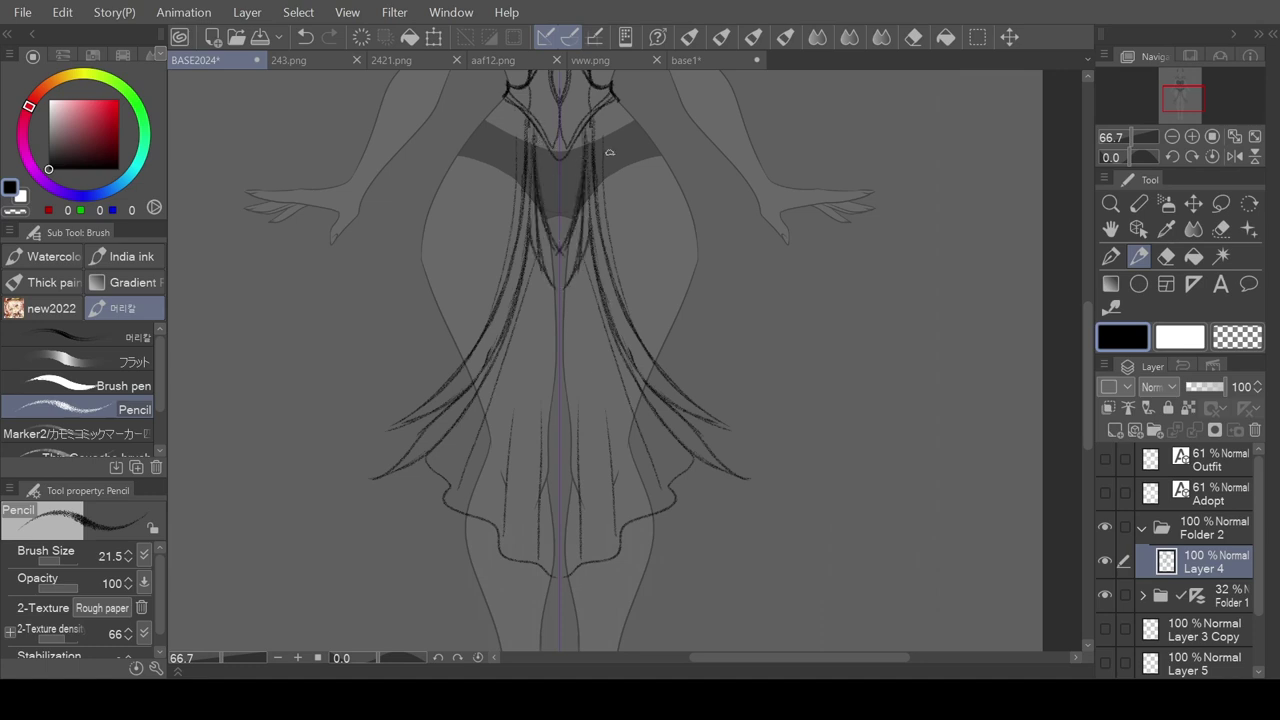
{"action": "mouse_move", "coordinate": [599, 143]}
{"action": "left_mouse_down"}
{"action": "mouse_move", "coordinate": [625, 209]}
{"action": "mouse_move", "coordinate": [614, 212]}
{"action": "mouse_move", "coordinate": [635, 215]}
{"action": "mouse_move", "coordinate": [610, 232]}
{"action": "mouse_move", "coordinate": [633, 225]}
{"action": "mouse_move", "coordinate": [645, 254]}
{"action": "left_mouse_up"}
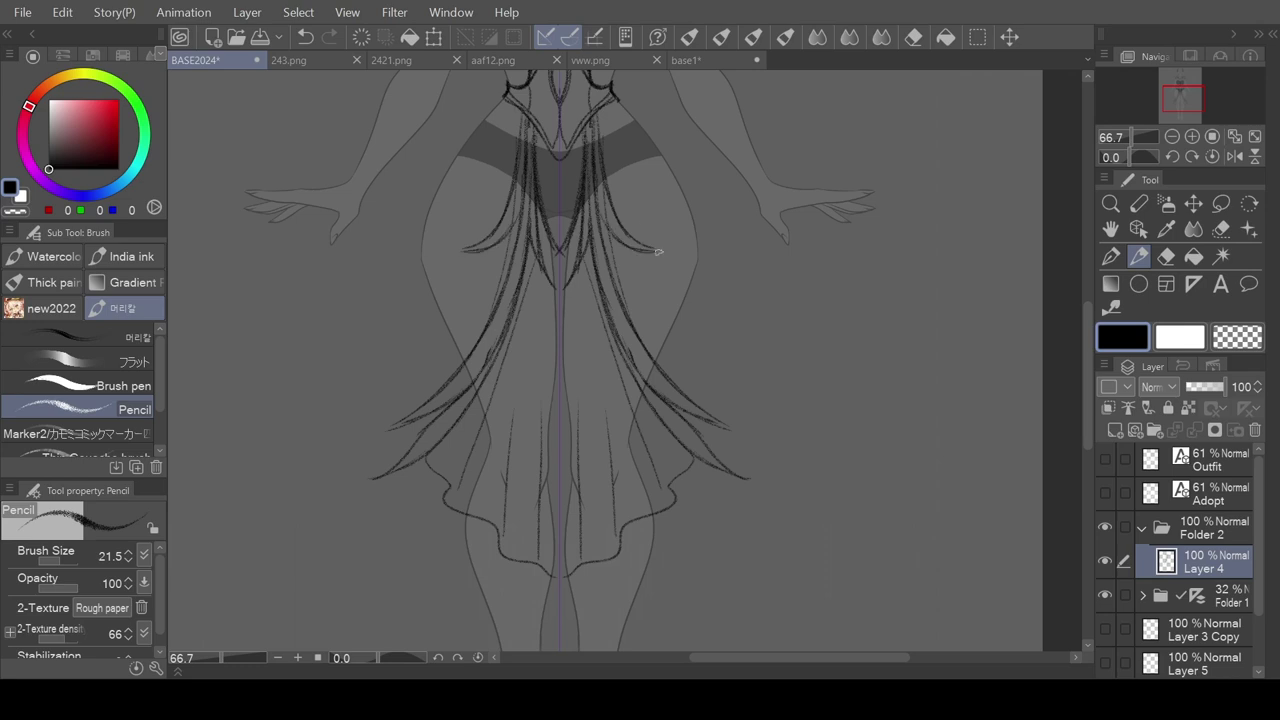
- Check the outfit silhouette on the whole canvas with the base folder hidden, show the folder again and reselect Layer 4
{"action": "scroll", "coordinate": [567, 323], "scroll_direction": "down", "scroll_amount": 5}
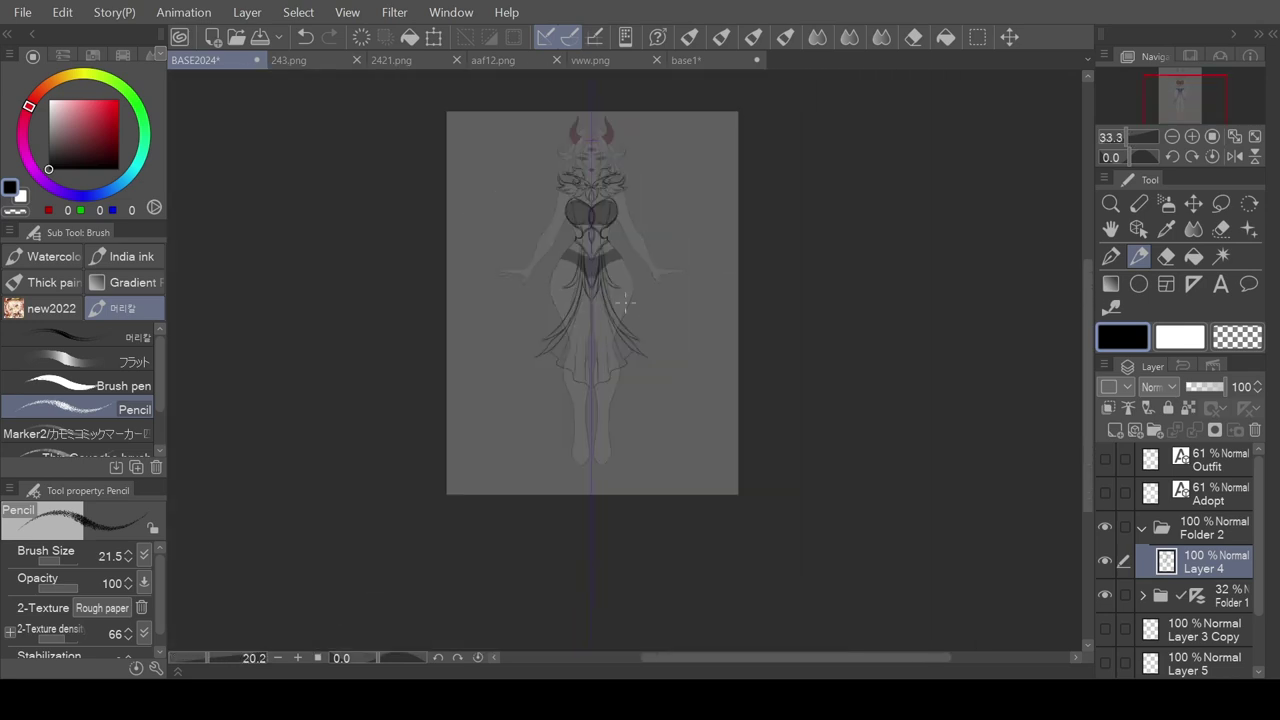
{"action": "left_click", "coordinate": [1104, 595]}
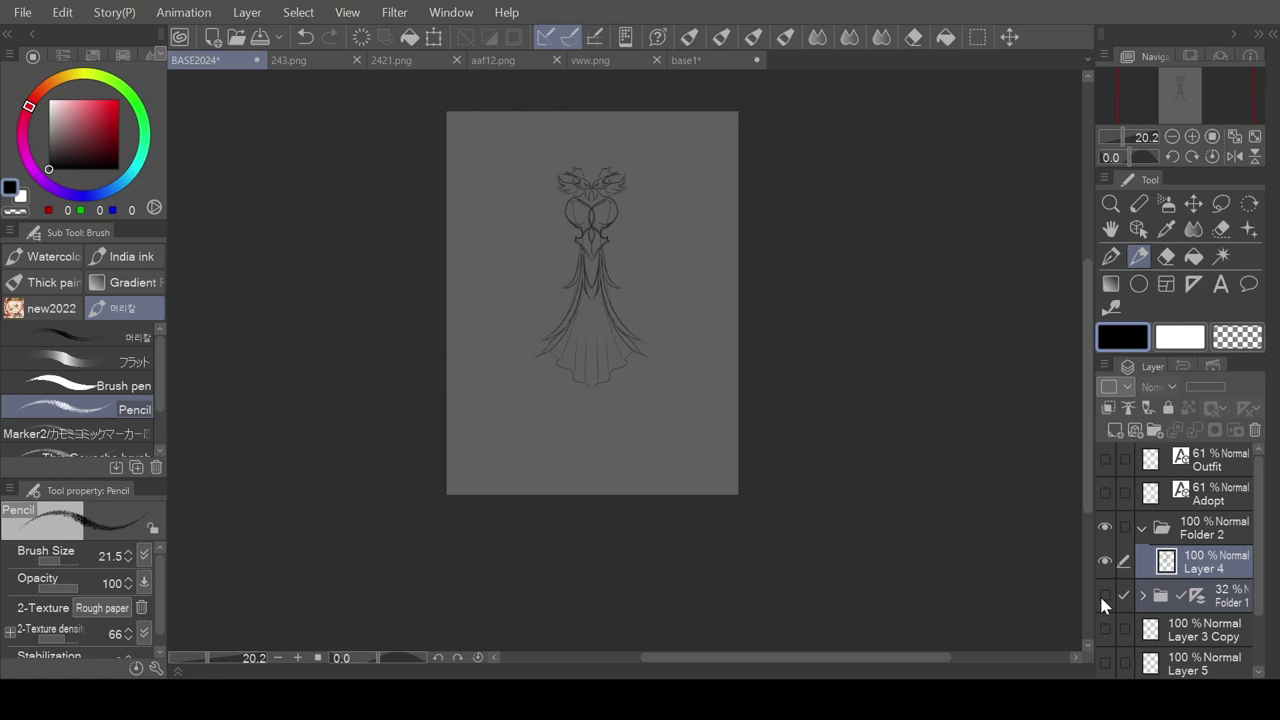
{"action": "left_click", "coordinate": [1104, 595]}
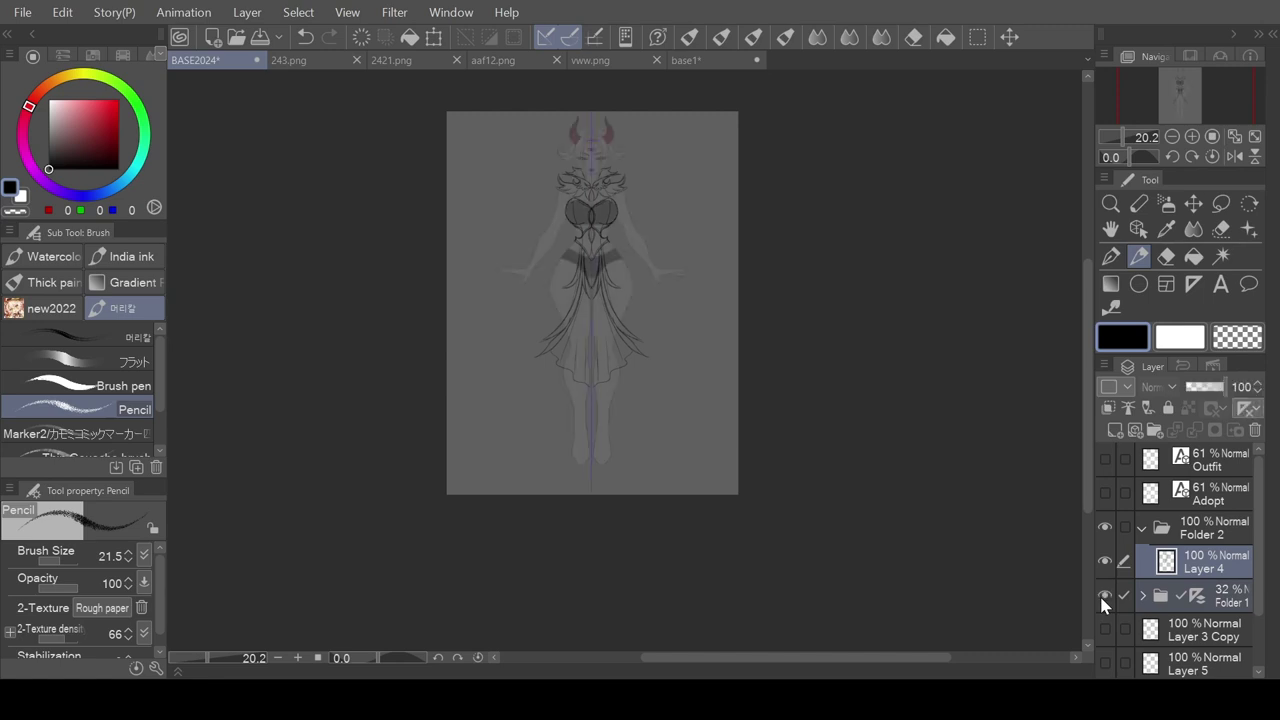
{"action": "left_click", "coordinate": [1225, 522]}
{"action": "left_click", "coordinate": [1226, 566]}
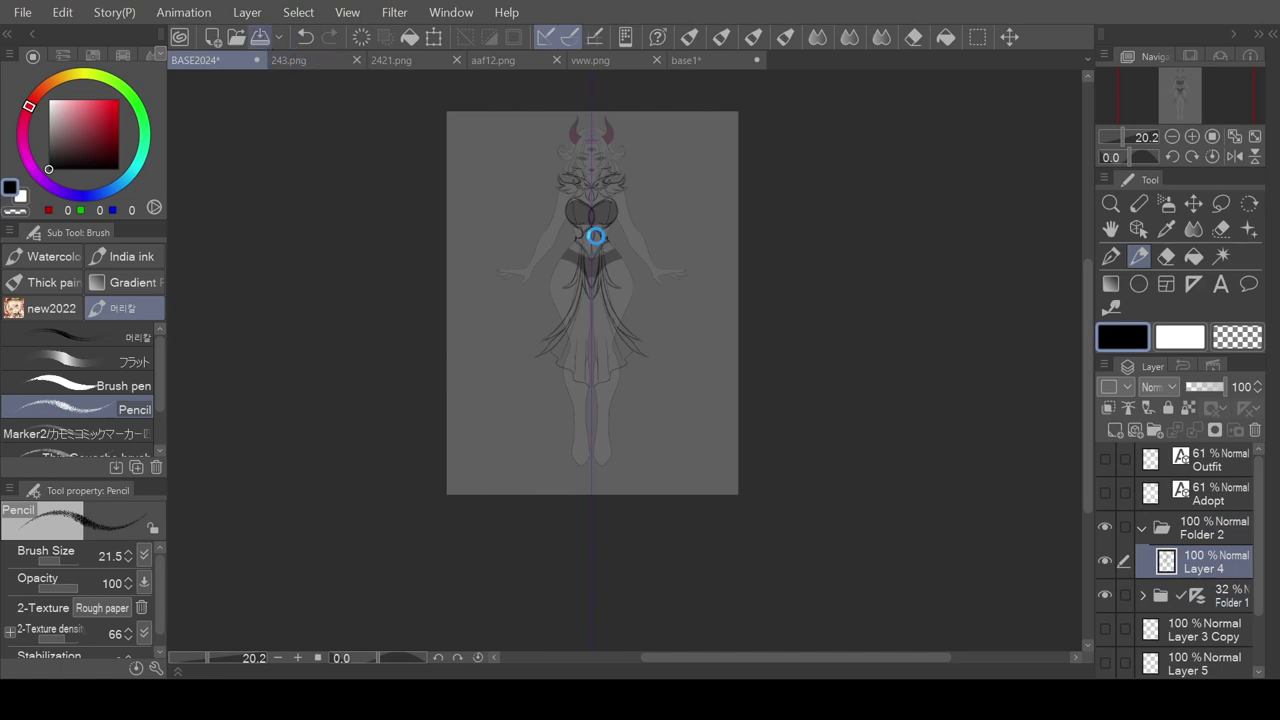
{"action": "scroll", "coordinate": [595, 242], "scroll_direction": "up", "scroll_amount": 6}
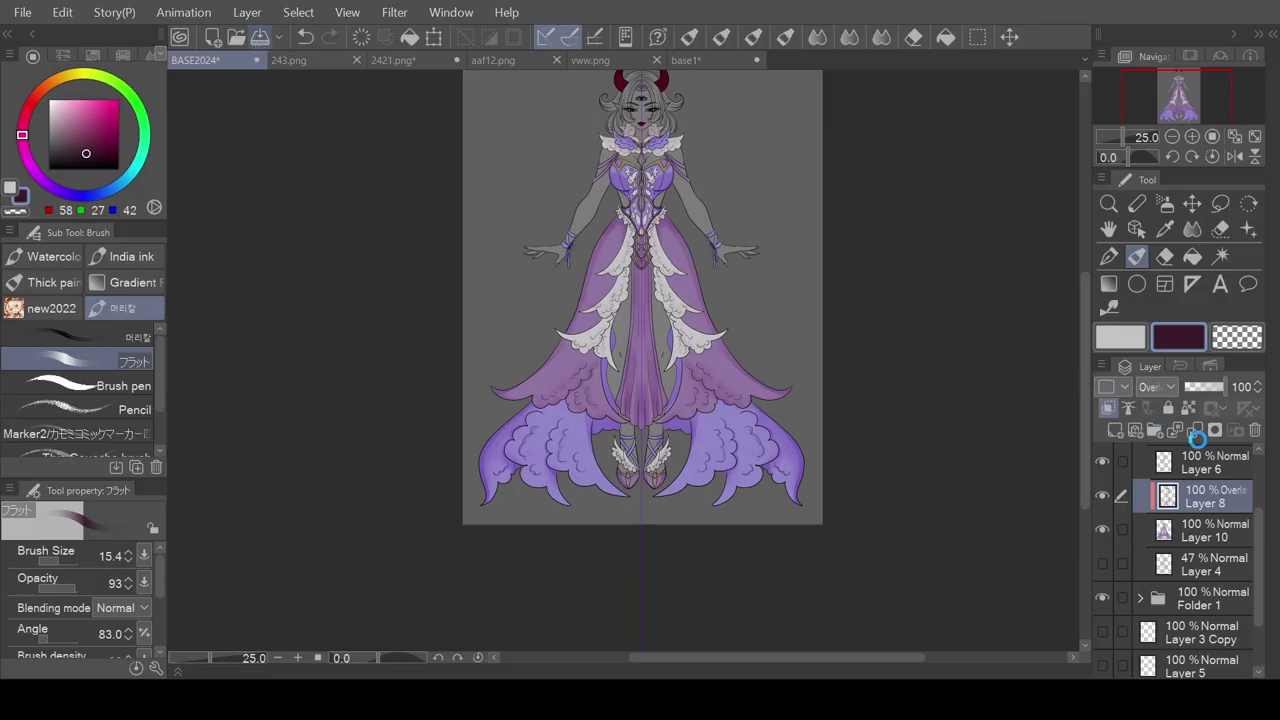
- Add a new layer above Layer 8 with Add (Glow) blending and choose a muted tan, RGB 136, 122, 86
{"action": "left_click", "coordinate": [1114, 430]}
{"action": "scroll", "coordinate": [1158, 388], "scroll_direction": "down", "scroll_amount": 12}
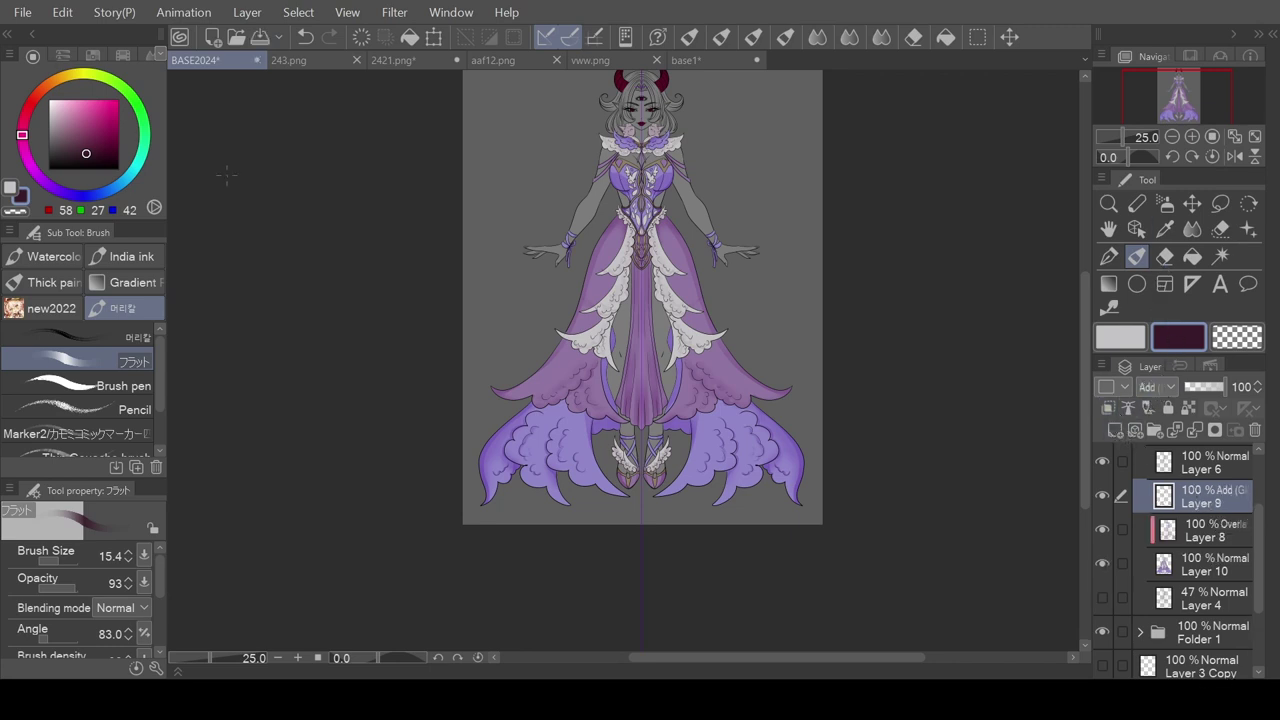
{"action": "left_click", "coordinate": [66, 78]}
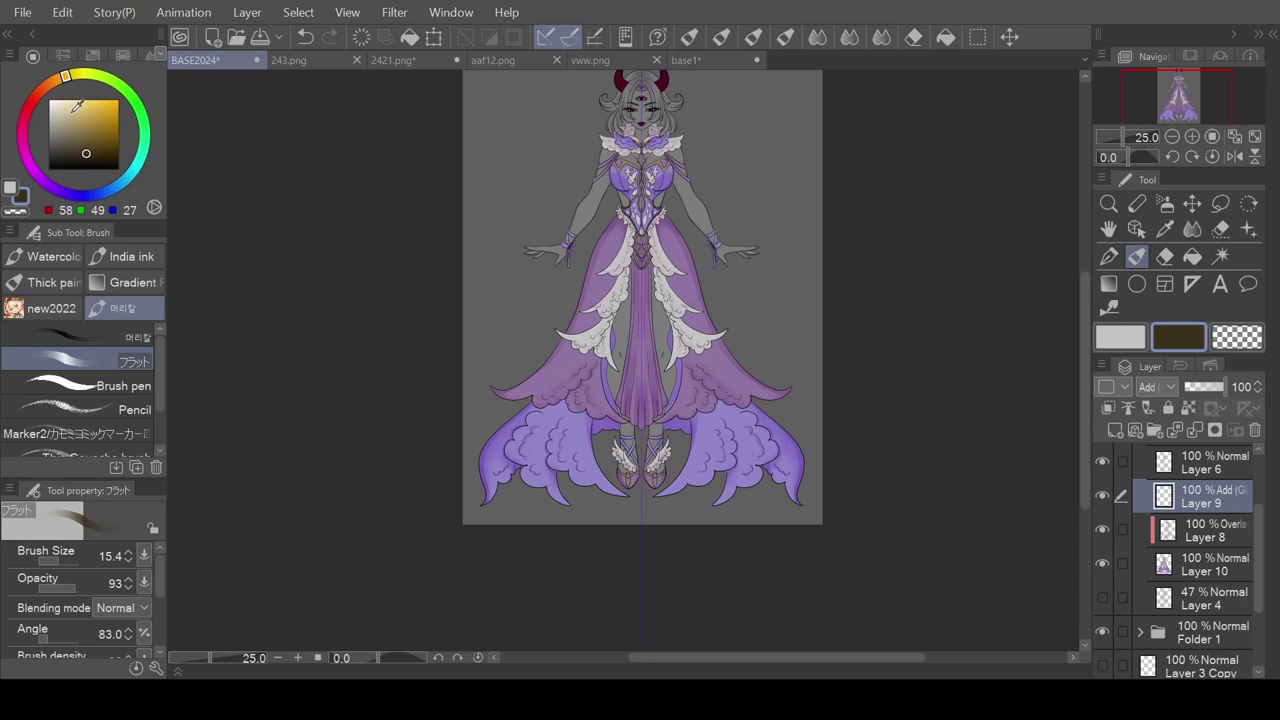
{"action": "left_click_drag", "start_coordinate": [79, 116], "coordinate": [76, 130]}
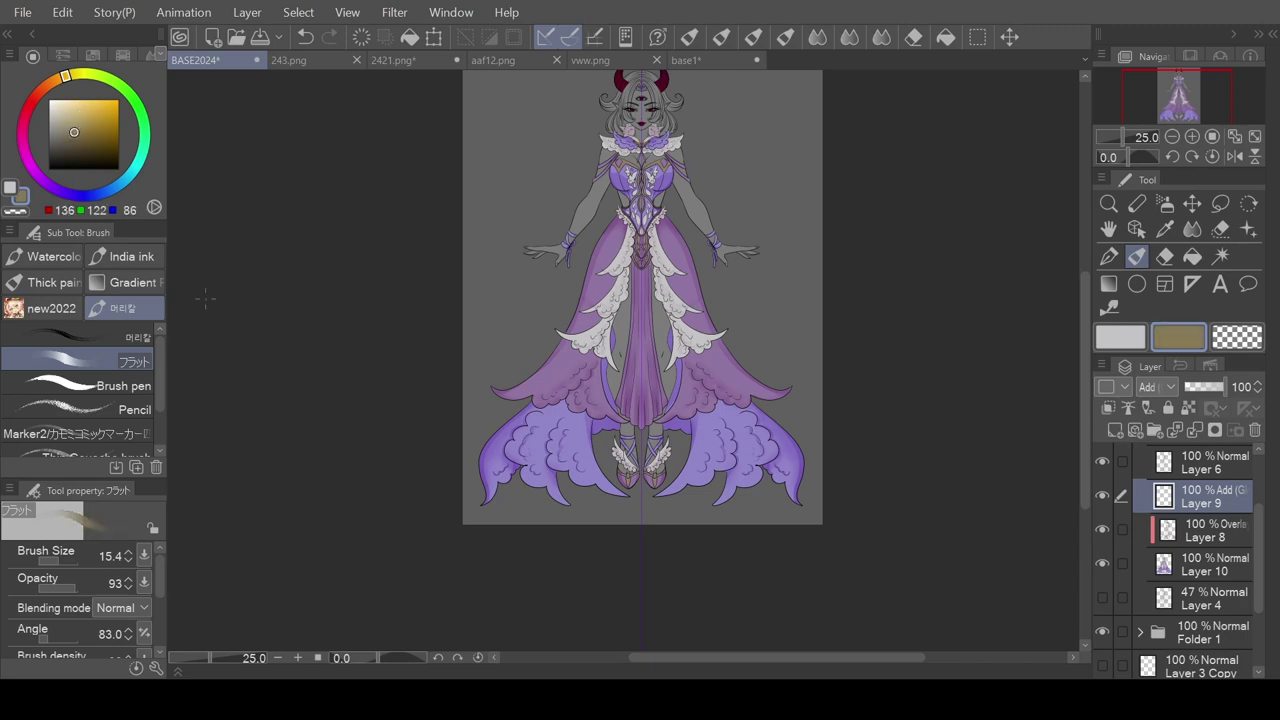
- Set the brush size to 9.3 and paint glow highlights along the gold neckline and centre trim of the bodice
{"action": "scroll", "coordinate": [636, 158], "scroll_direction": "up", "scroll_amount": 8}
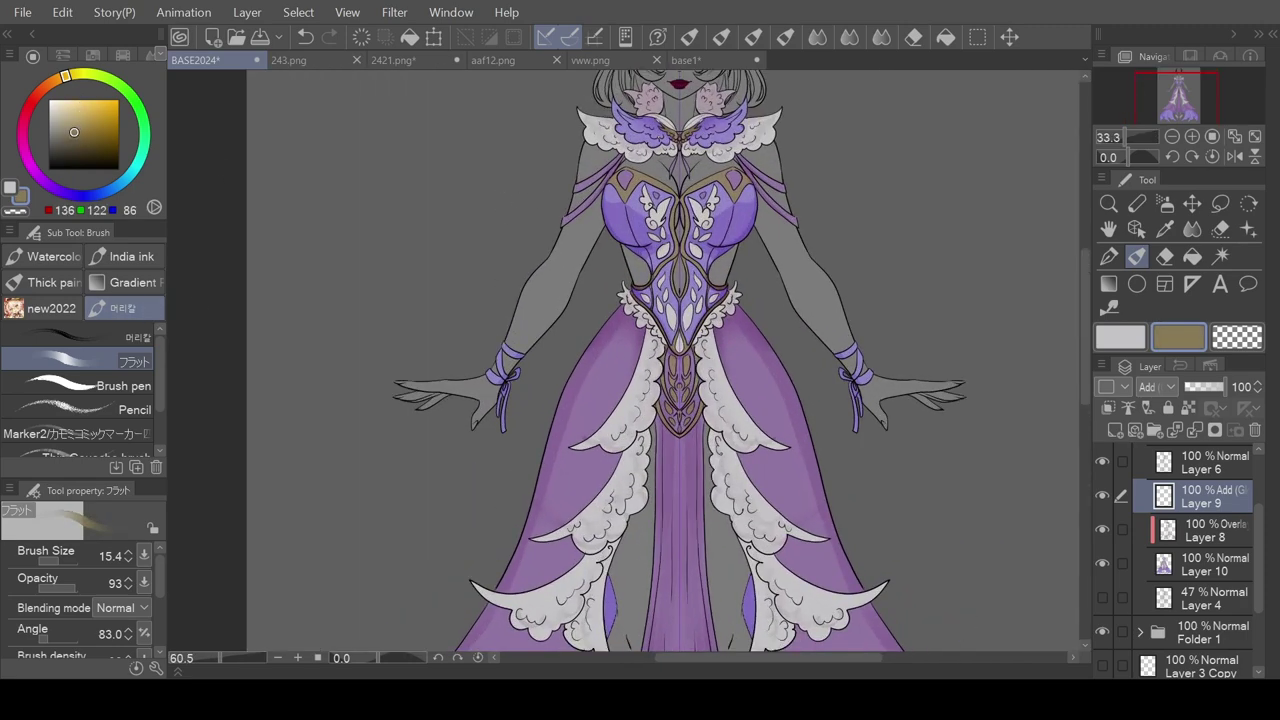
{"action": "scroll", "coordinate": [721, 131], "scroll_direction": "up", "scroll_amount": 2}
{"action": "left_click_drag", "start_coordinate": [60, 560], "coordinate": [50, 560]}
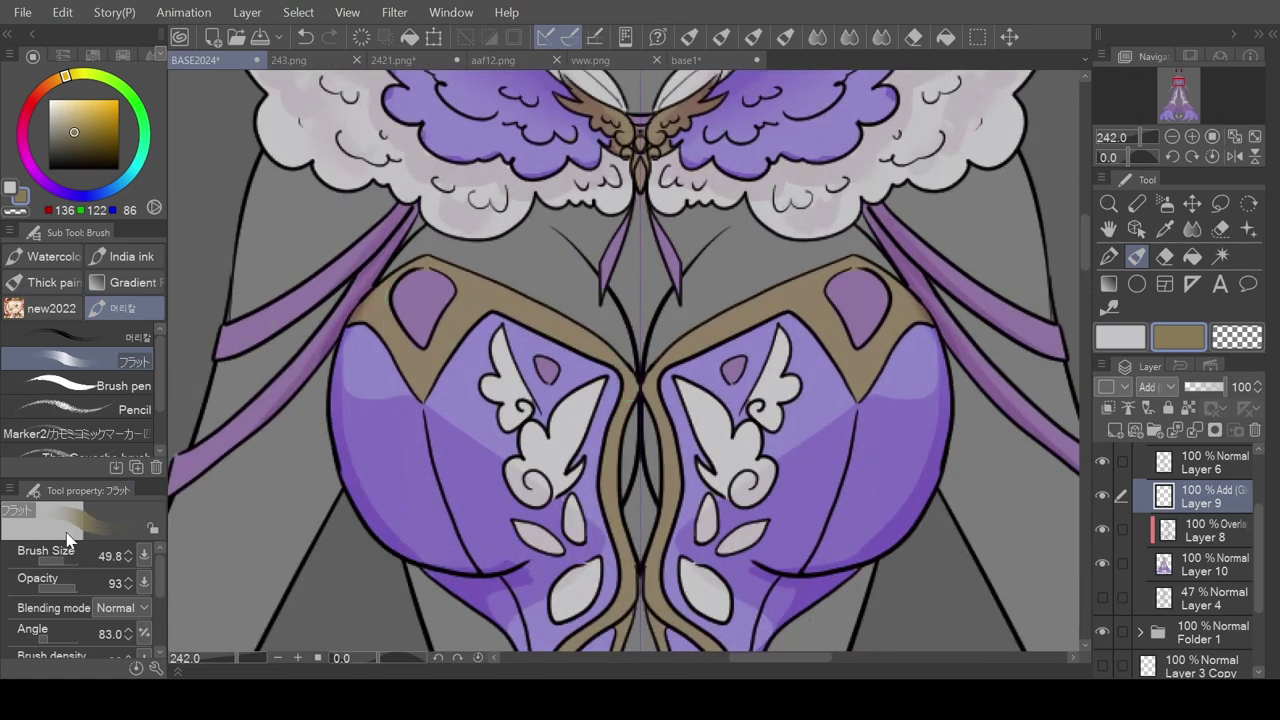
{"action": "left_click_drag", "start_coordinate": [70, 557], "coordinate": [61, 557]}
{"action": "left_click_drag", "start_coordinate": [440, 266], "coordinate": [605, 358]}
{"action": "left_click_drag", "start_coordinate": [478, 282], "coordinate": [622, 374]}
{"action": "mouse_move", "coordinate": [523, 305]}
{"action": "left_mouse_down"}
{"action": "mouse_move", "coordinate": [634, 378]}
{"action": "mouse_move", "coordinate": [610, 495]}
{"action": "left_mouse_up"}
{"action": "left_click_drag", "start_coordinate": [622, 430], "coordinate": [628, 600]}
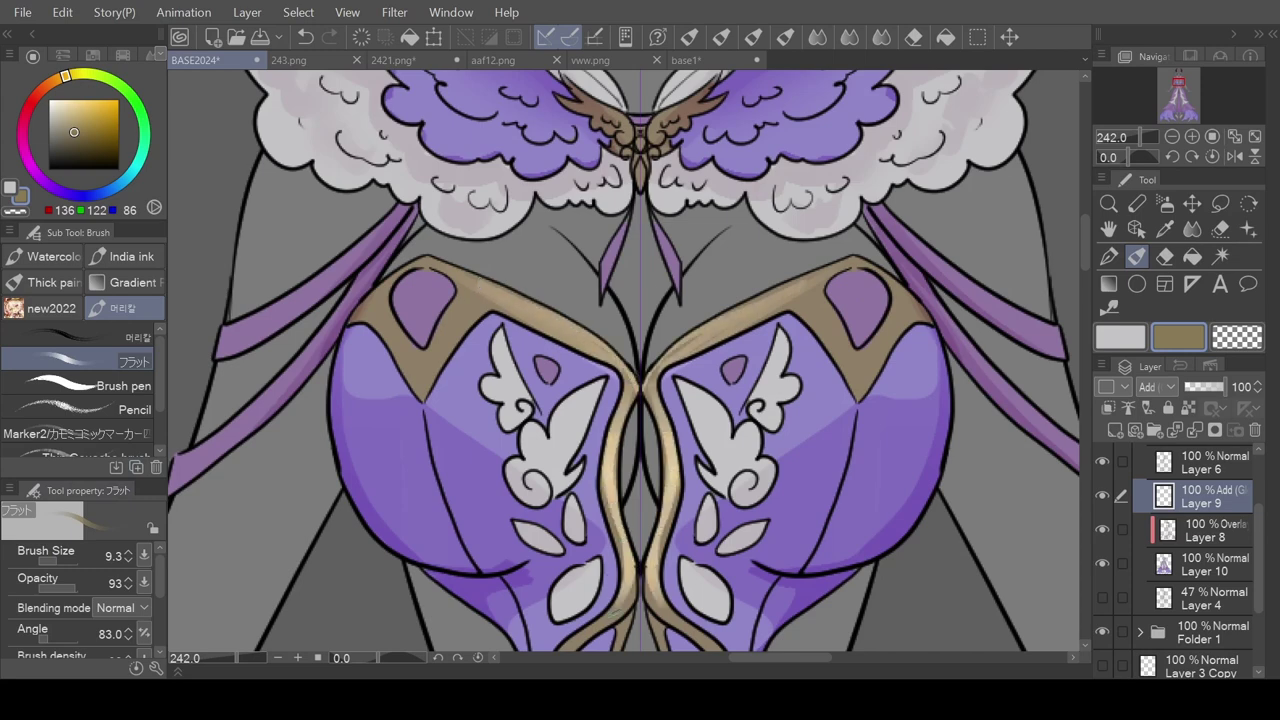
- Paint highlights through the gold peaks and purple gems at the tops of the cups, and touch up the inner cup trim
{"action": "mouse_move", "coordinate": [342, 322]}
{"action": "left_mouse_down"}
{"action": "mouse_move", "coordinate": [395, 286]}
{"action": "mouse_move", "coordinate": [381, 256]}
{"action": "mouse_move", "coordinate": [425, 257]}
{"action": "left_mouse_up"}
{"action": "left_click_drag", "start_coordinate": [414, 350], "coordinate": [425, 402]}
{"action": "mouse_move", "coordinate": [432, 256]}
{"action": "left_mouse_down"}
{"action": "mouse_move", "coordinate": [413, 376]}
{"action": "mouse_move", "coordinate": [428, 484]}
{"action": "left_mouse_up"}
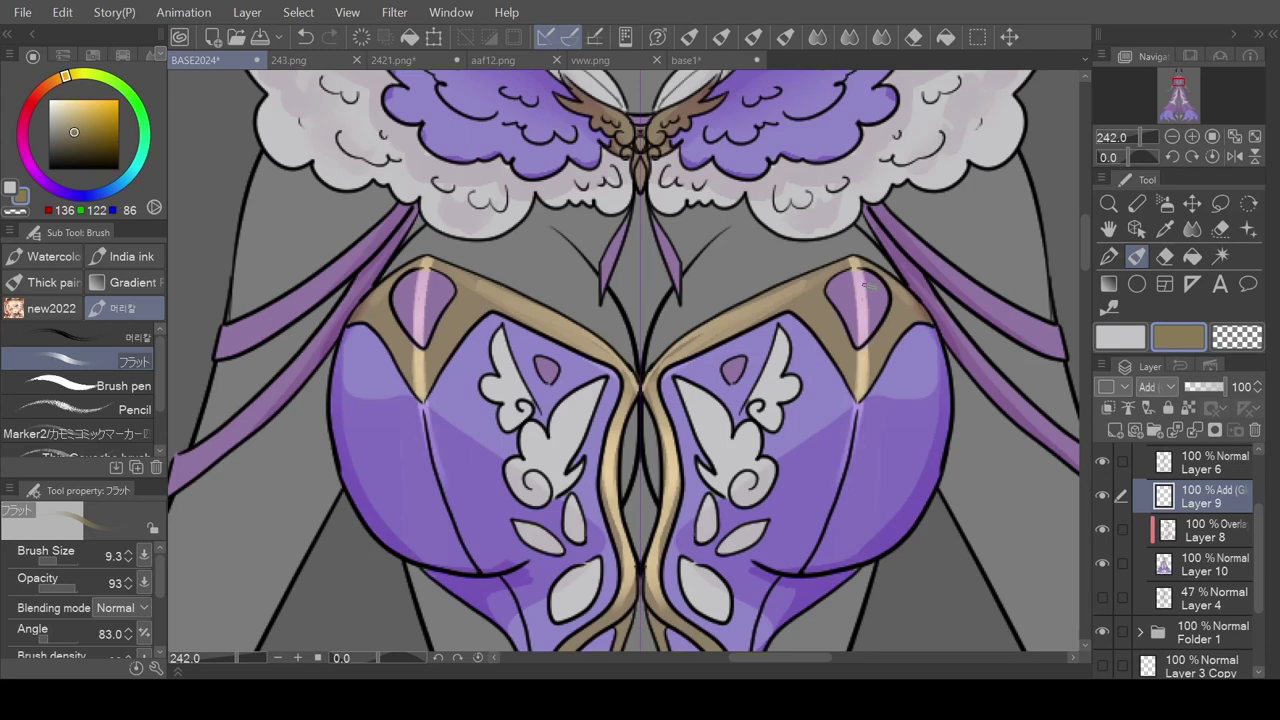
{"action": "left_click_drag", "start_coordinate": [779, 337], "coordinate": [768, 400]}
{"action": "left_click_drag", "start_coordinate": [663, 363], "coordinate": [668, 550]}
{"action": "left_click_drag", "start_coordinate": [786, 284], "coordinate": [673, 366]}
- Continue the glow highlights down the gold trim of the lower bodice and waist
{"action": "left_click_drag", "start_coordinate": [1086, 240], "coordinate": [1086, 285]}
{"action": "mouse_move", "coordinate": [690, 170]}
{"action": "left_mouse_down"}
{"action": "mouse_move", "coordinate": [714, 192]}
{"action": "mouse_move", "coordinate": [696, 177]}
{"action": "mouse_move", "coordinate": [761, 271]}
{"action": "mouse_move", "coordinate": [823, 285]}
{"action": "mouse_move", "coordinate": [658, 175]}
{"action": "mouse_move", "coordinate": [670, 282]}
{"action": "left_mouse_up"}
{"action": "left_click_drag", "start_coordinate": [672, 236], "coordinate": [660, 316]}
{"action": "mouse_move", "coordinate": [645, 394]}
{"action": "left_mouse_down"}
{"action": "mouse_move", "coordinate": [665, 520]}
{"action": "mouse_move", "coordinate": [652, 550]}
{"action": "left_mouse_up"}
{"action": "mouse_move", "coordinate": [457, 315]}
{"action": "left_mouse_down"}
{"action": "mouse_move", "coordinate": [535, 398]}
{"action": "mouse_move", "coordinate": [576, 470]}
{"action": "left_mouse_up"}
- Paint glow highlights on the gold edging and ornaments of the pointed front piece below the waist
{"action": "left_click_drag", "start_coordinate": [1086, 290], "coordinate": [1074, 342]}
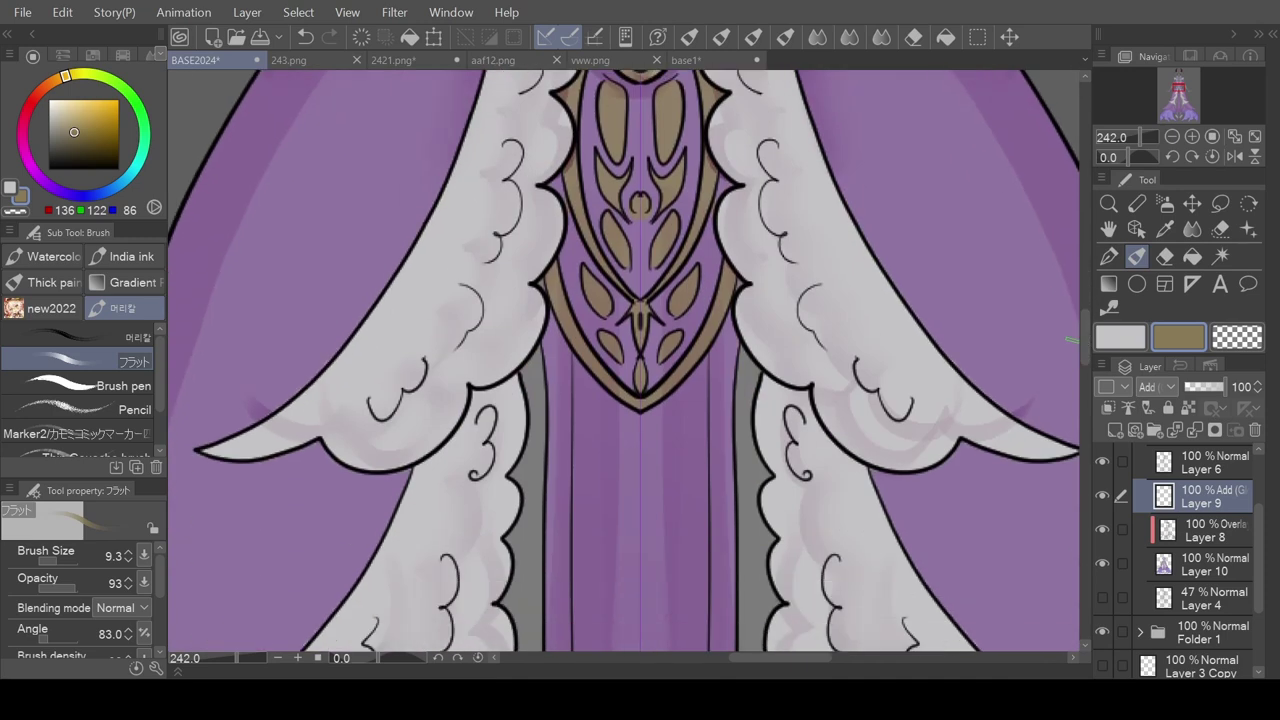
{"action": "left_click_drag", "start_coordinate": [572, 132], "coordinate": [600, 250]}
{"action": "mouse_move", "coordinate": [616, 88]}
{"action": "left_mouse_down"}
{"action": "mouse_move", "coordinate": [608, 204]}
{"action": "mouse_move", "coordinate": [626, 278]}
{"action": "mouse_move", "coordinate": [604, 374]}
{"action": "left_mouse_up"}
{"action": "left_click_drag", "start_coordinate": [552, 290], "coordinate": [636, 402]}
{"action": "mouse_move", "coordinate": [592, 274]}
{"action": "left_mouse_down"}
{"action": "mouse_move", "coordinate": [601, 311]}
{"action": "mouse_move", "coordinate": [629, 319]}
{"action": "mouse_move", "coordinate": [646, 418]}
{"action": "left_mouse_up"}
{"action": "scroll", "coordinate": [655, 405], "scroll_direction": "down", "scroll_amount": 2}
{"action": "scroll", "coordinate": [647, 405], "scroll_direction": "down", "scroll_amount": 6}
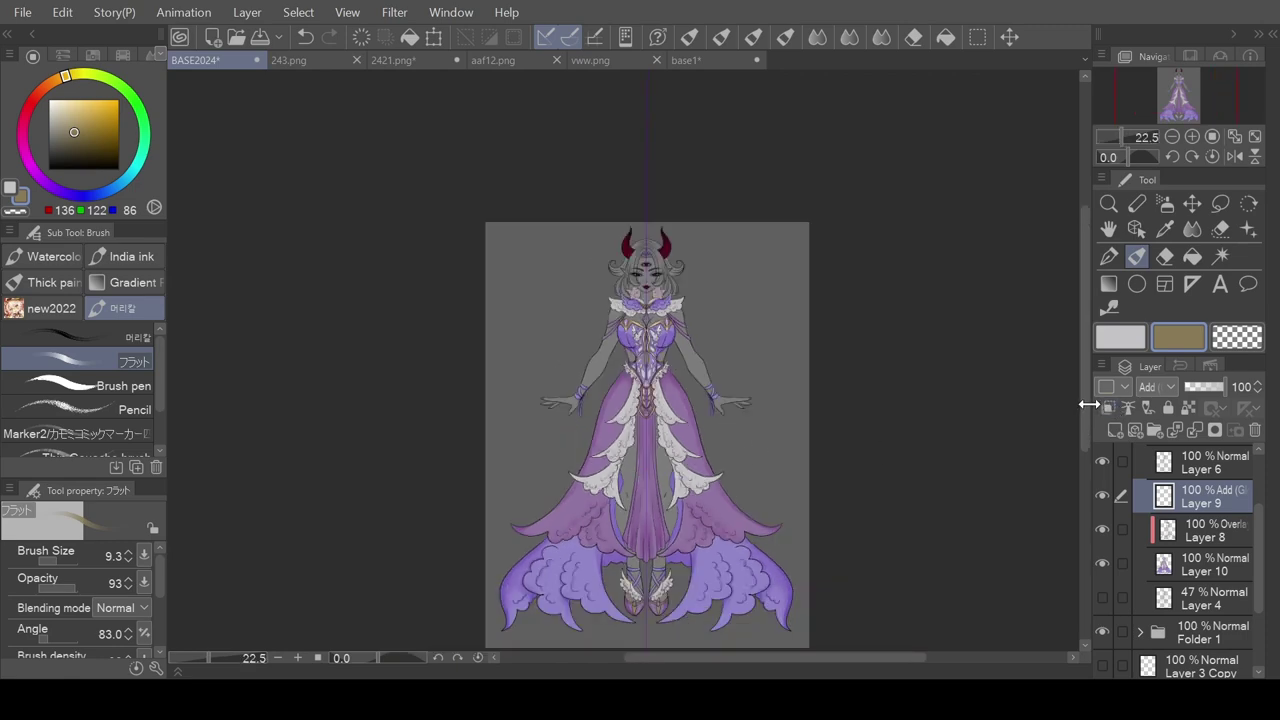
- Paint glow highlights on the gold trim of both winged shoes and save the drawing
{"action": "left_click_drag", "start_coordinate": [1088, 416], "coordinate": [1013, 466]}
{"action": "scroll", "coordinate": [690, 513], "scroll_direction": "up", "scroll_amount": 5}
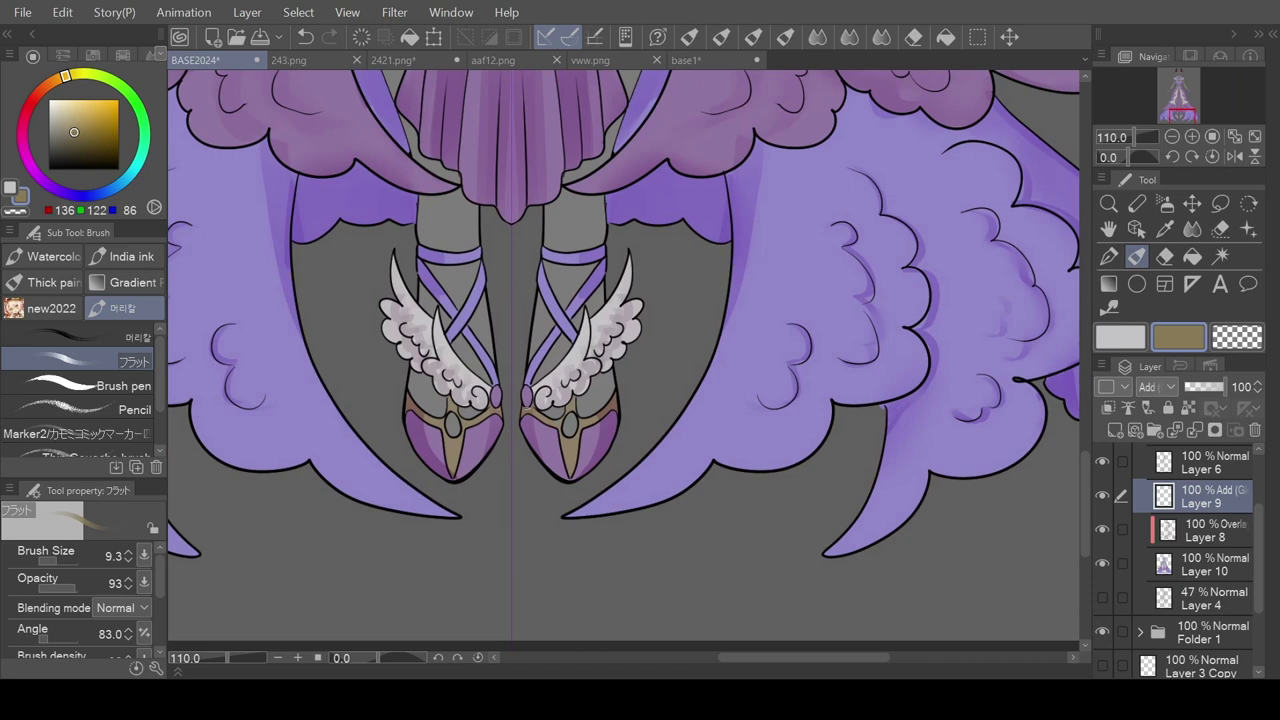
{"action": "mouse_move", "coordinate": [462, 410]}
{"action": "left_mouse_down"}
{"action": "mouse_move", "coordinate": [494, 422]}
{"action": "mouse_move", "coordinate": [456, 418]}
{"action": "mouse_move", "coordinate": [454, 470]}
{"action": "left_mouse_up"}
{"action": "left_click_drag", "start_coordinate": [464, 412], "coordinate": [488, 426]}
{"action": "left_click_drag", "start_coordinate": [614, 400], "coordinate": [582, 426]}
{"action": "left_click_drag", "start_coordinate": [569, 438], "coordinate": [570, 476]}
{"action": "scroll", "coordinate": [224, 165], "scroll_direction": "down", "scroll_amount": 5}
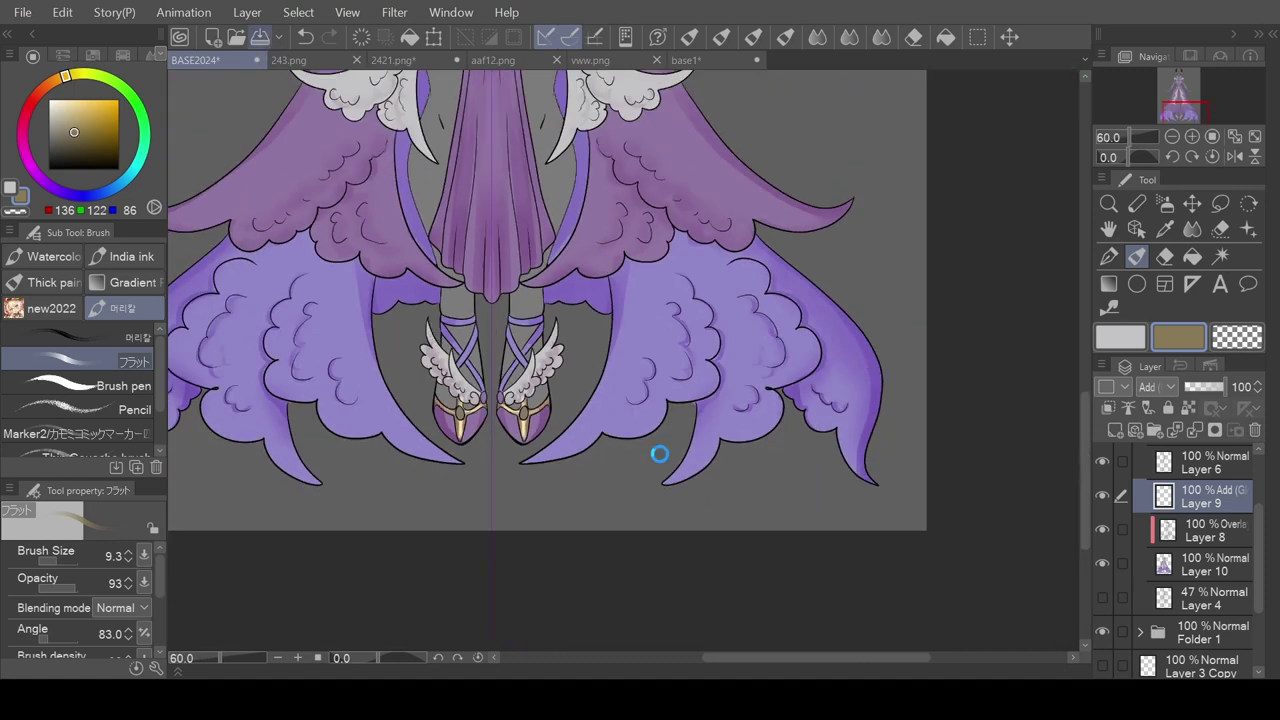
{"action": "left_click_drag", "start_coordinate": [790, 658], "coordinate": [742, 660]}
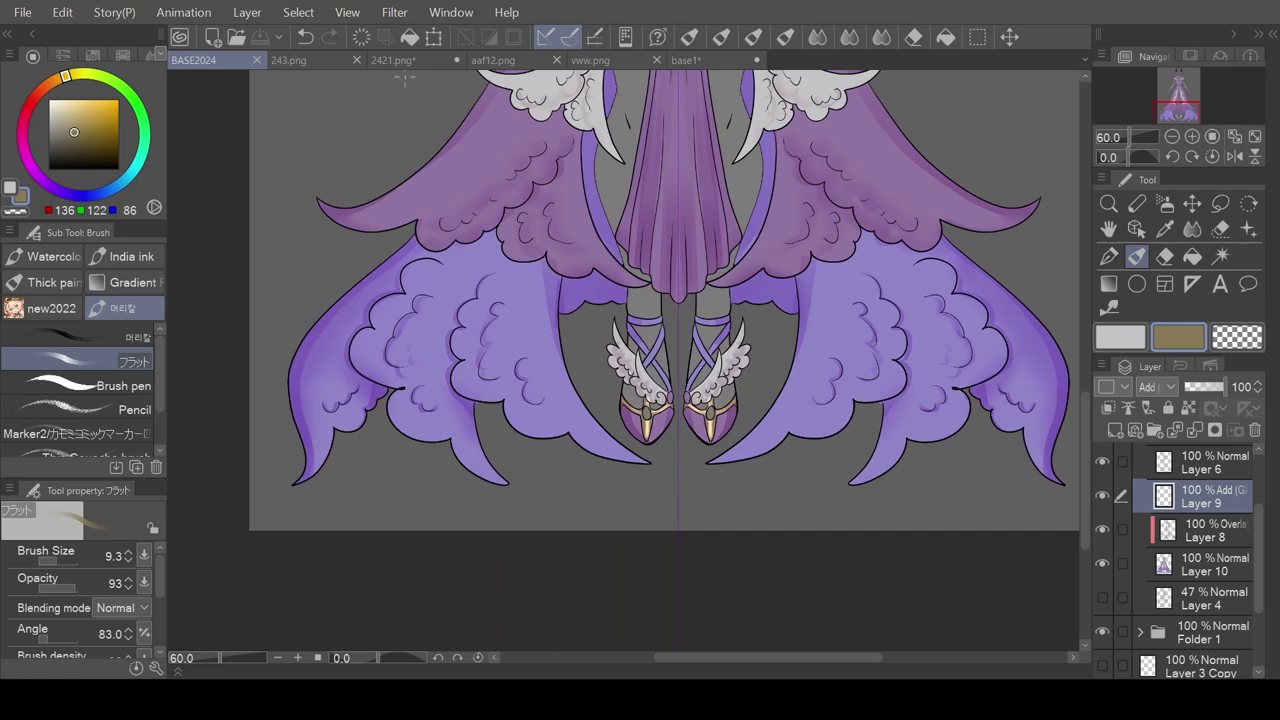
- Close 243.png and review the finished outfits in 2421.png and vww.png, ending back on the full BASE2024 figure
{"action": "left_click", "coordinate": [330, 60]}
{"action": "left_click", "coordinate": [357, 60]}
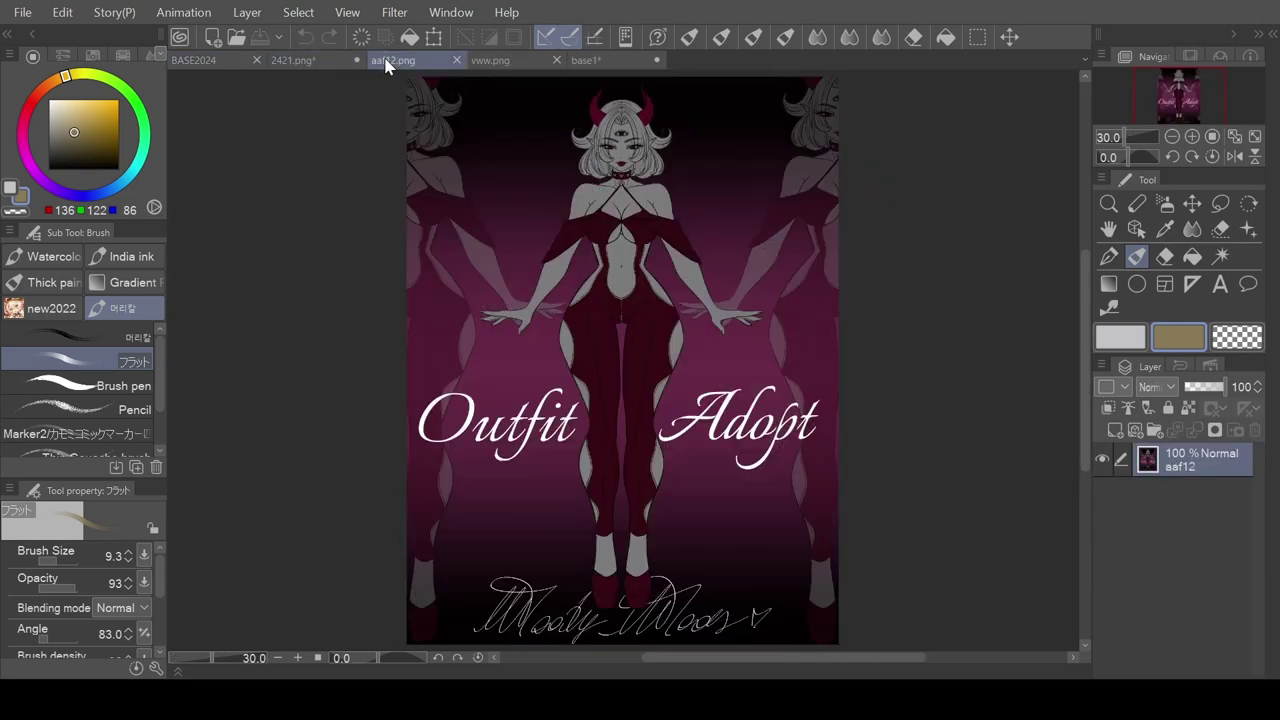
{"action": "left_click", "coordinate": [348, 60]}
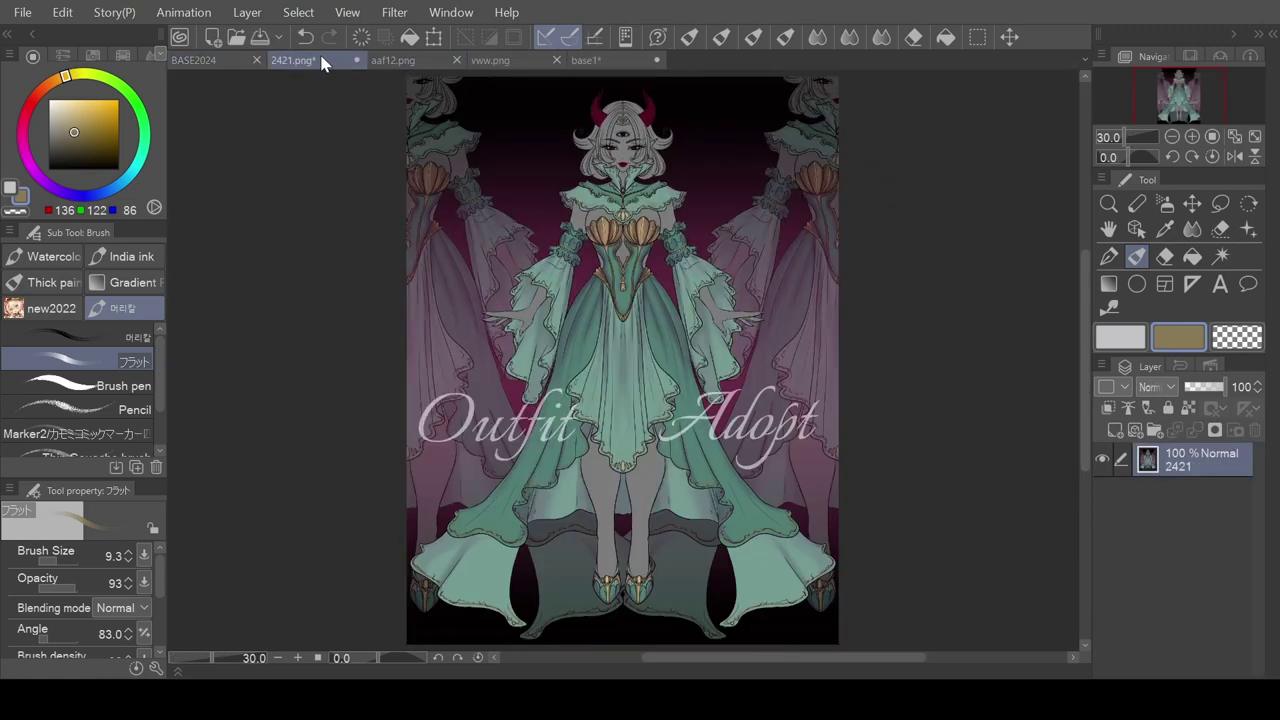
{"action": "left_click", "coordinate": [527, 64]}
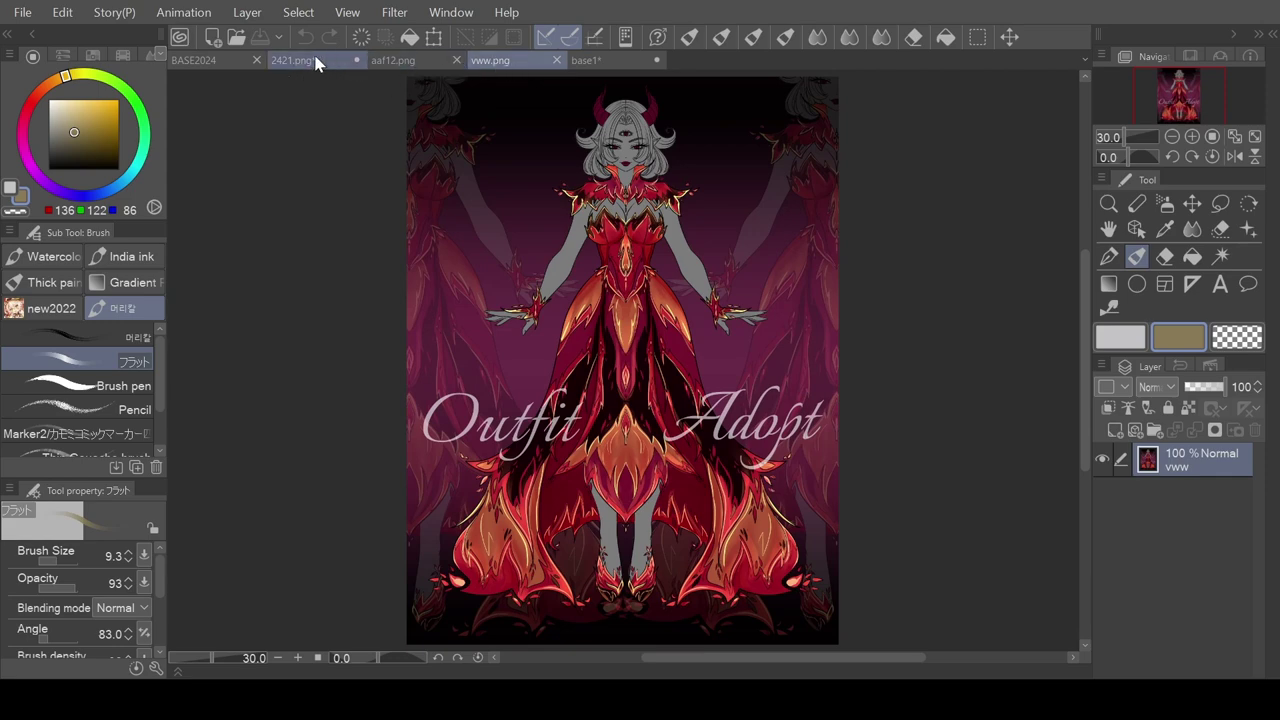
{"action": "left_click", "coordinate": [289, 66]}
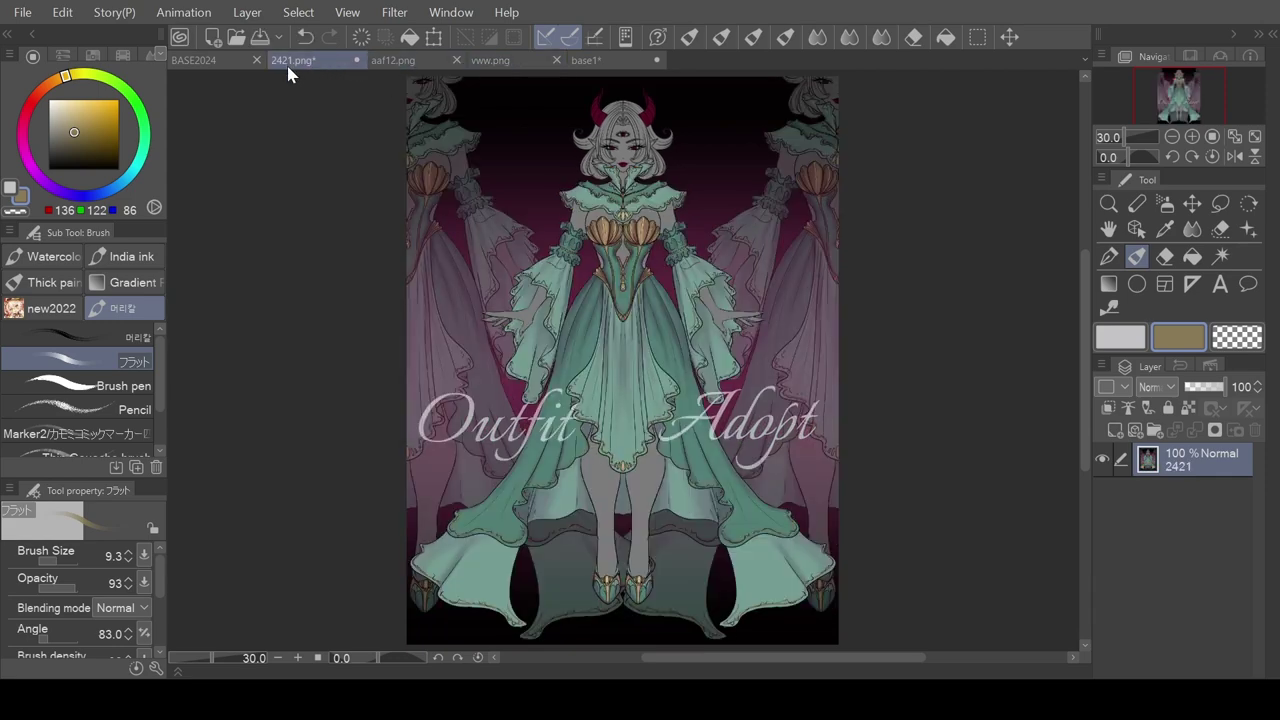
{"action": "left_click", "coordinate": [222, 63]}
{"action": "scroll", "coordinate": [698, 412], "scroll_direction": "down", "scroll_amount": 1}
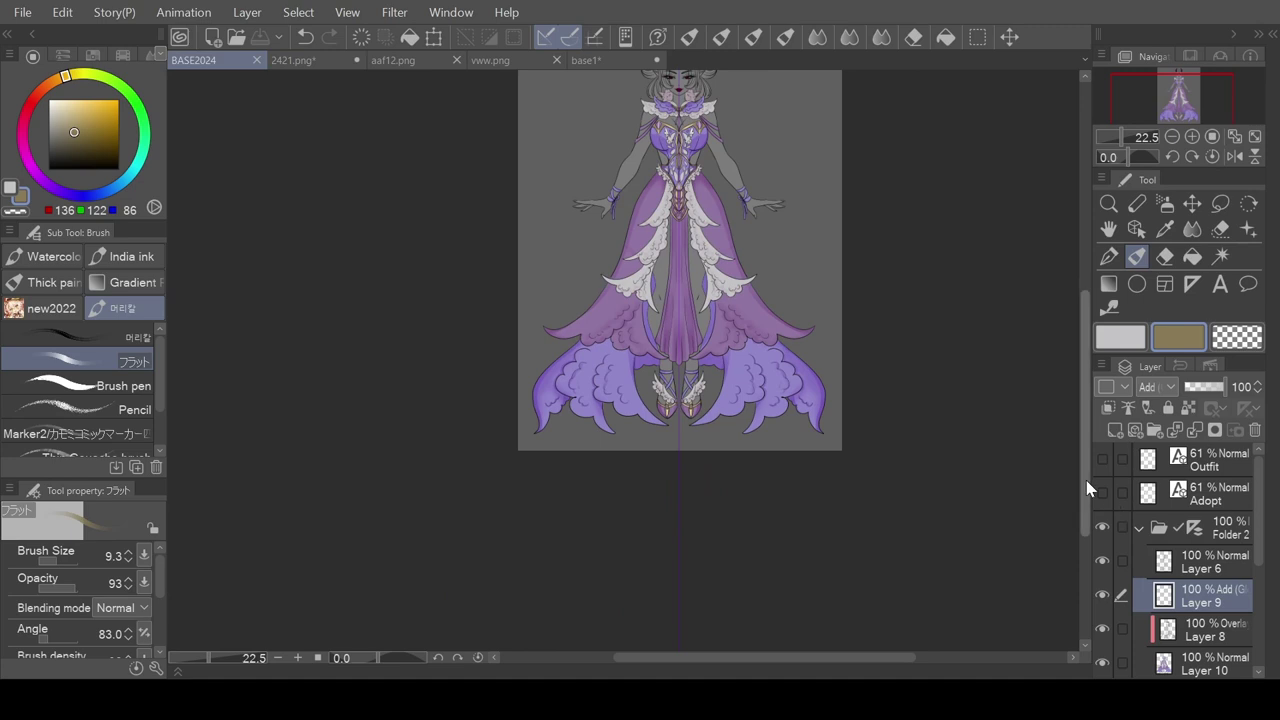
{"action": "left_click_drag", "start_coordinate": [1086, 480], "coordinate": [1080, 395]}
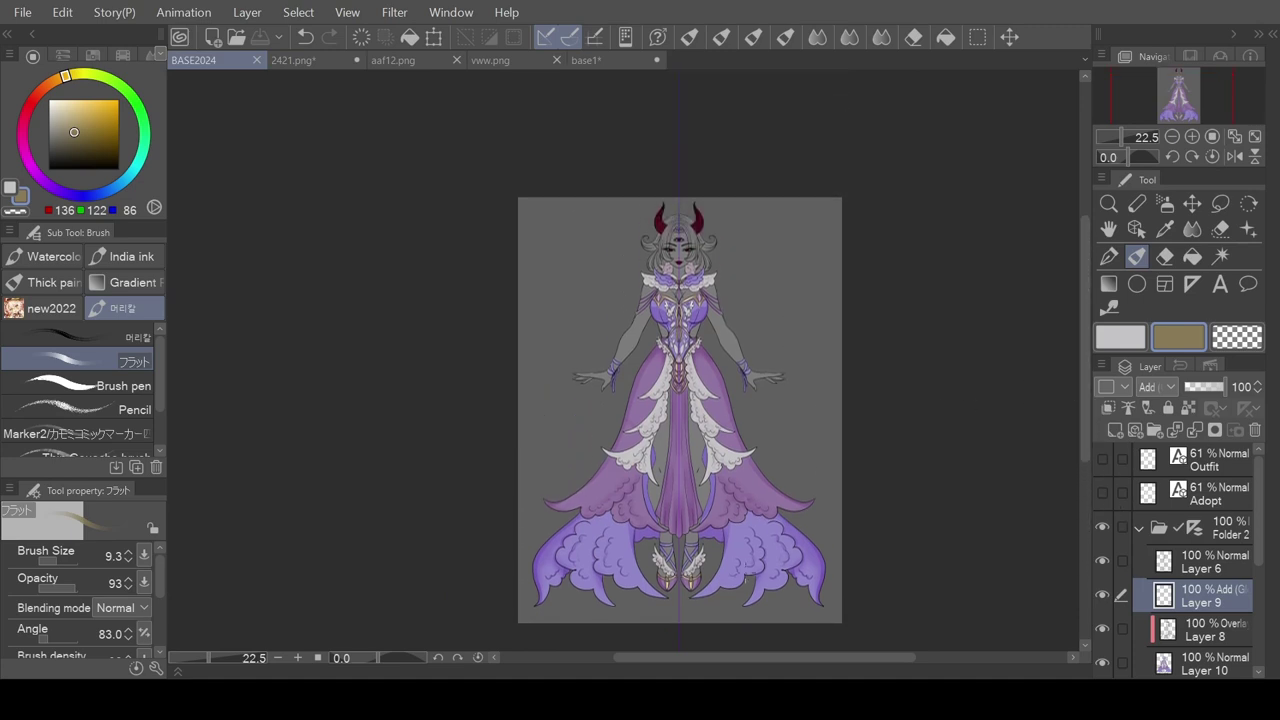
{"action": "left_click_drag", "start_coordinate": [760, 658], "coordinate": [793, 658]}
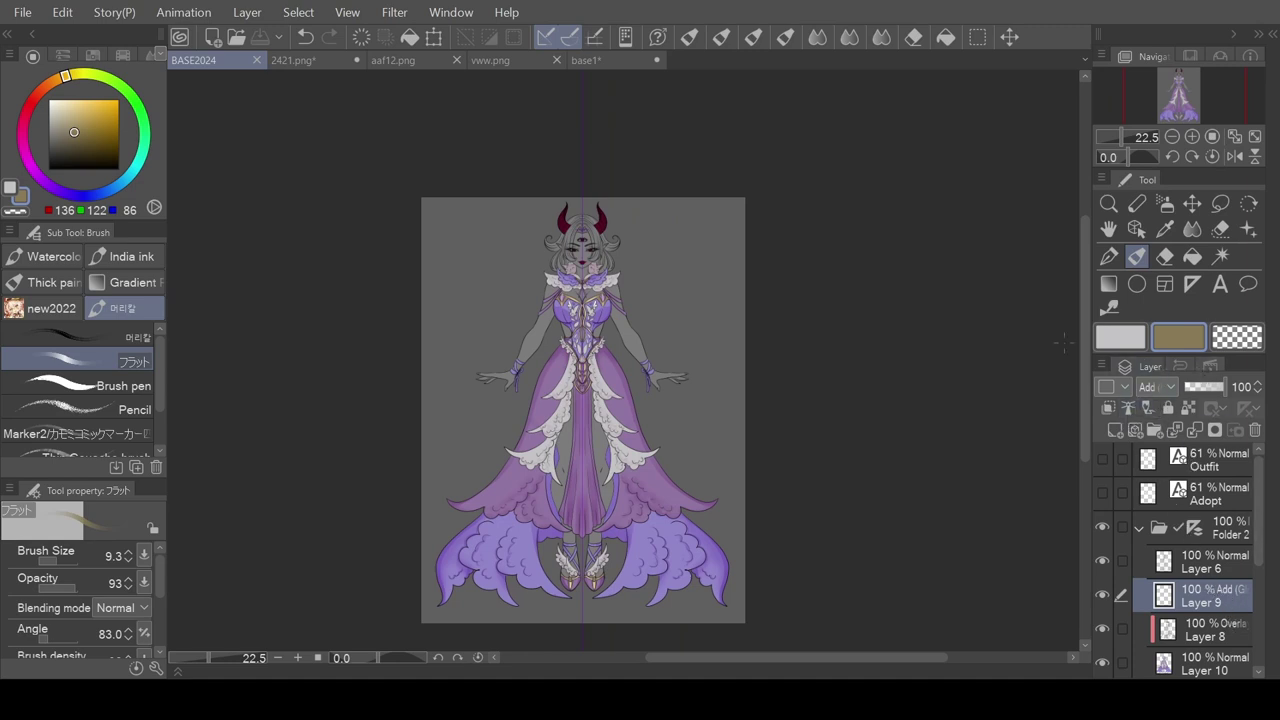
- Switch to the Crayon pastel brush, try a broad stroke on the upper skirt, and set the brush size to 7.9
{"action": "left_click", "coordinate": [88, 135]}
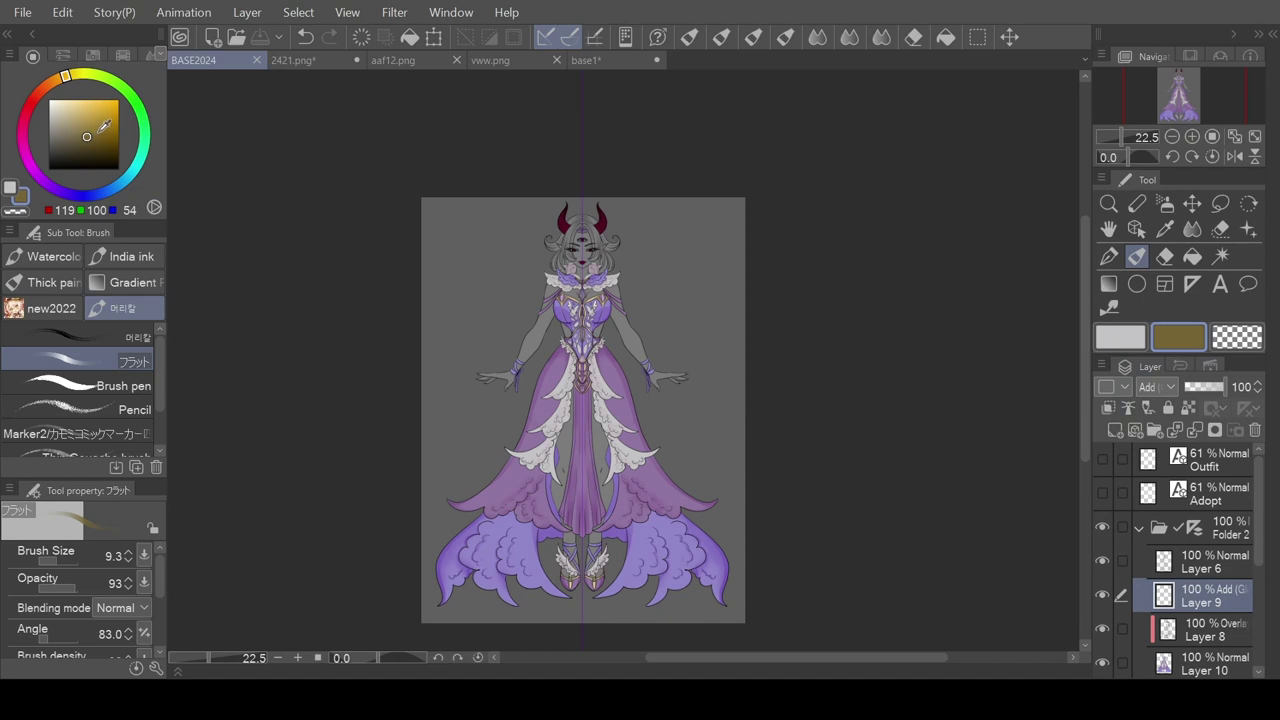
{"action": "left_click", "coordinate": [1137, 204]}
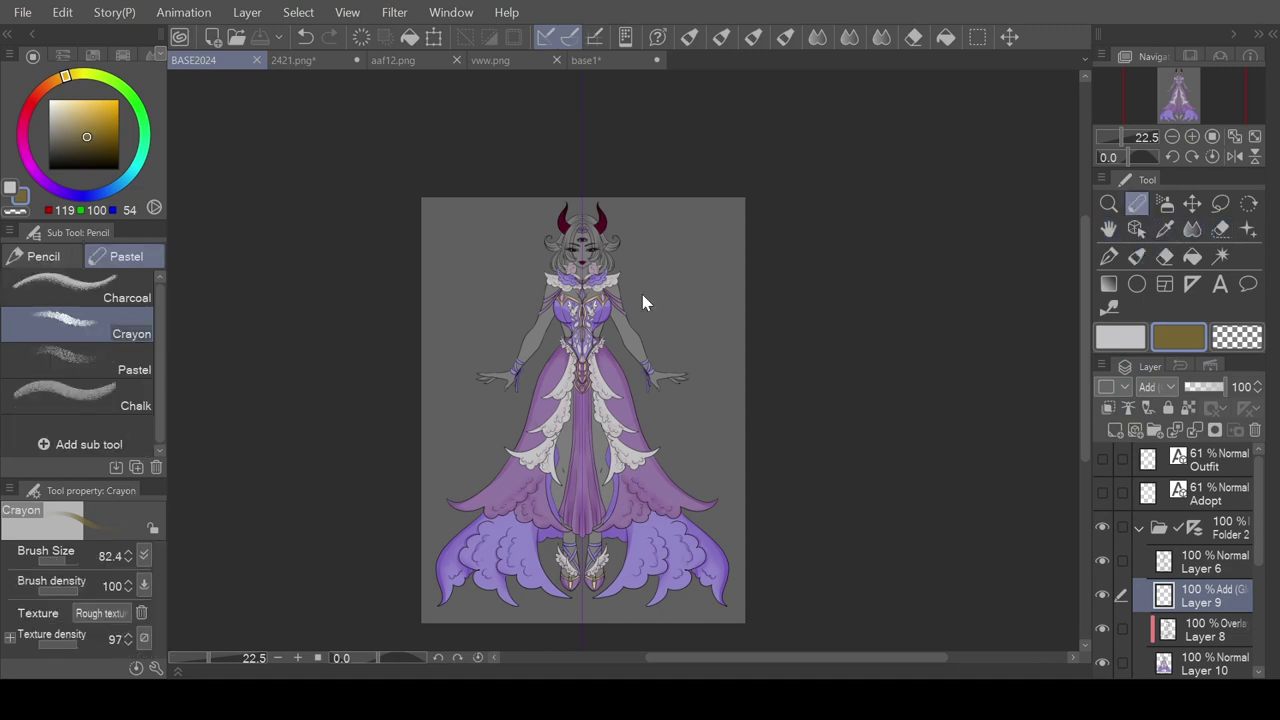
{"action": "left_click_drag", "start_coordinate": [91, 566], "coordinate": [65, 566]}
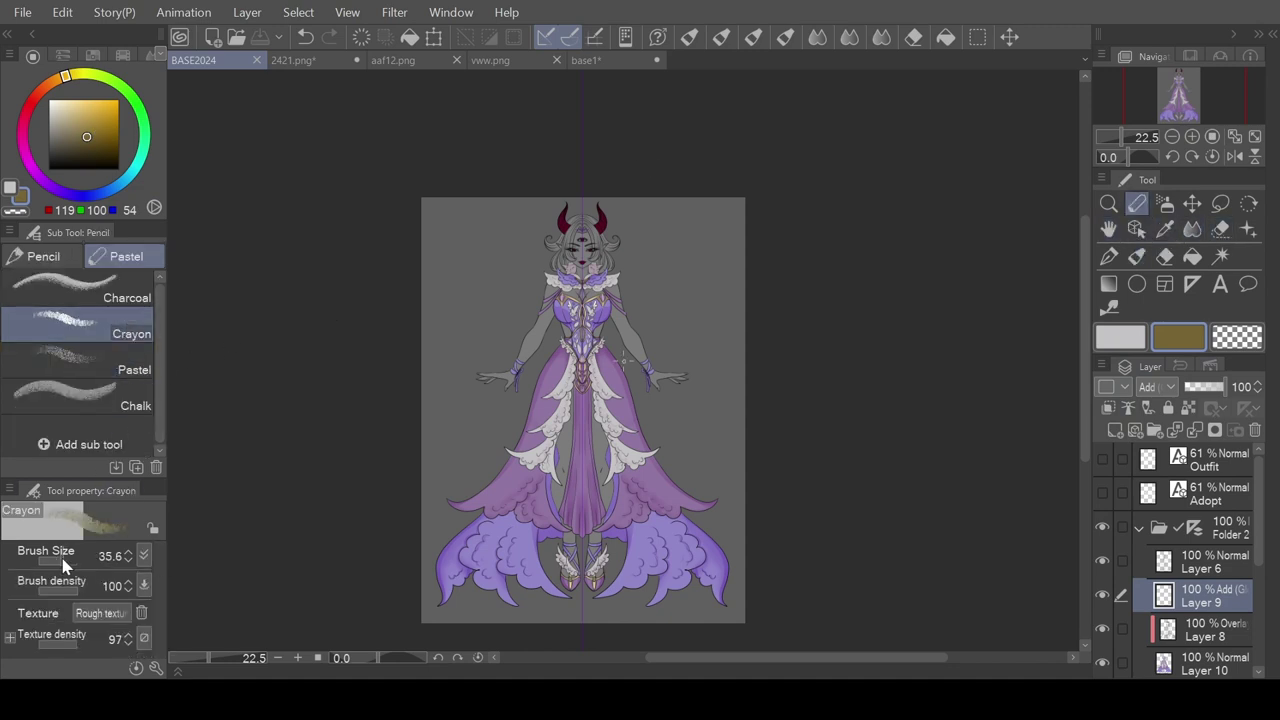
{"action": "scroll", "coordinate": [624, 390], "scroll_direction": "up", "scroll_amount": 5}
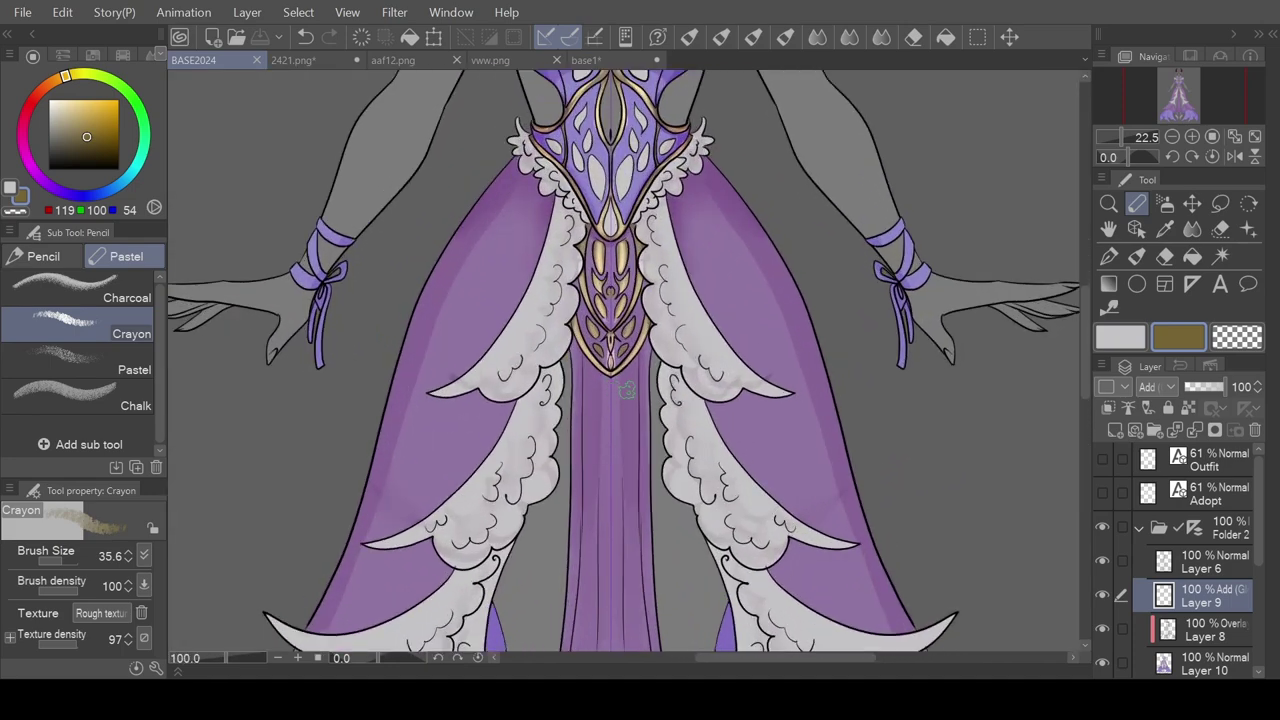
{"action": "scroll", "coordinate": [624, 390], "scroll_direction": "up", "scroll_amount": 1}
{"action": "mouse_move", "coordinate": [688, 148]}
{"action": "left_mouse_down"}
{"action": "mouse_move", "coordinate": [792, 270]}
{"action": "mouse_move", "coordinate": [856, 288]}
{"action": "left_mouse_up"}
{"action": "key", "text": "ctrl+z"}
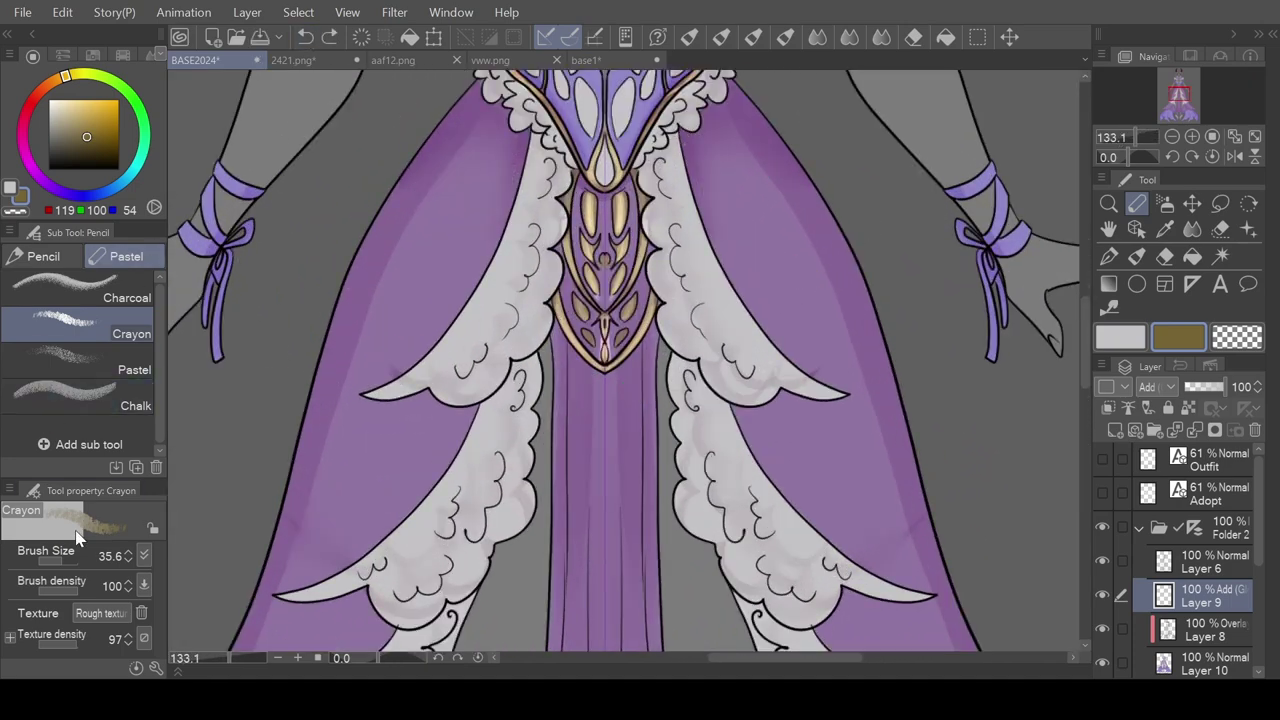
{"action": "left_click_drag", "start_coordinate": [66, 562], "coordinate": [57, 562]}
{"action": "left_click", "coordinate": [1214, 656]}
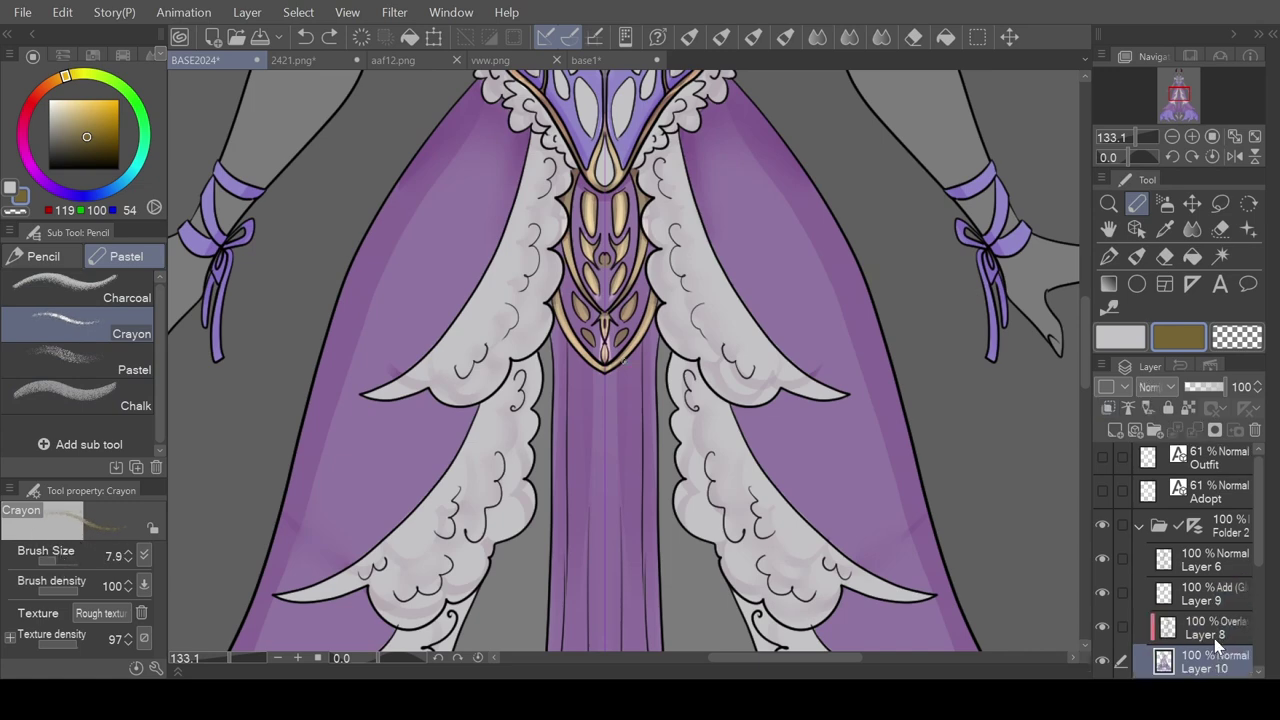
{"action": "left_click_drag", "start_coordinate": [840, 296], "coordinate": [872, 298]}
{"action": "left_click", "coordinate": [81, 121]}
{"action": "left_click", "coordinate": [306, 37]}
{"action": "left_click", "coordinate": [386, 127]}
- Add a new layer above Layer 9 and draw two curved light gold strands across each hip of the skirt
{"action": "left_click", "coordinate": [76, 117]}
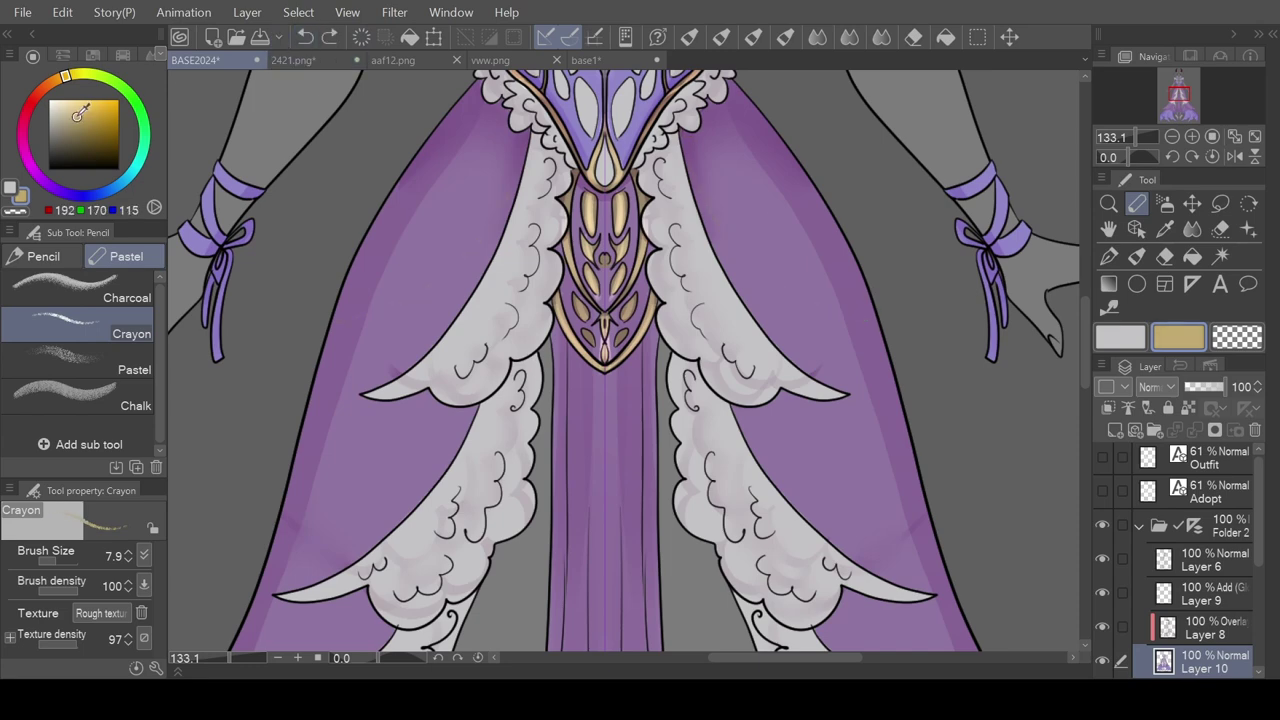
{"action": "left_click", "coordinate": [1215, 593]}
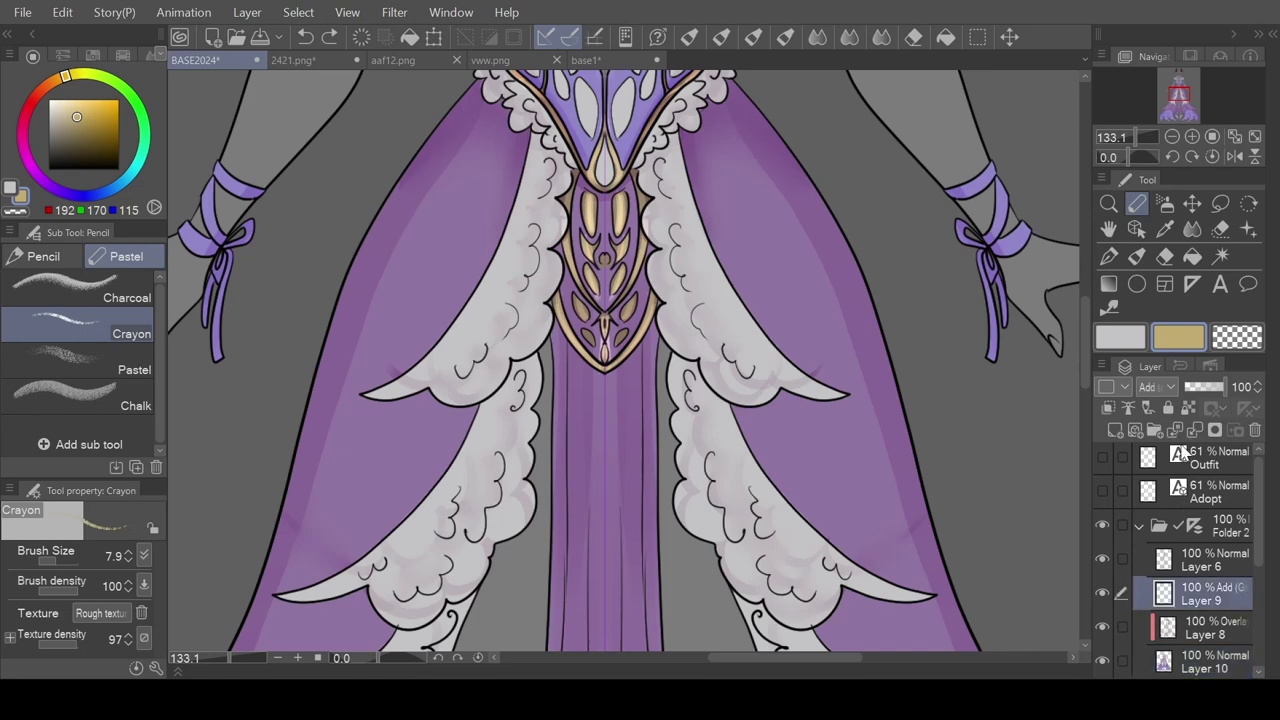
{"action": "left_click", "coordinate": [1115, 430]}
{"action": "mouse_move", "coordinate": [680, 140]}
{"action": "left_mouse_down"}
{"action": "mouse_move", "coordinate": [708, 198]}
{"action": "mouse_move", "coordinate": [812, 301]}
{"action": "mouse_move", "coordinate": [892, 320]}
{"action": "left_mouse_up"}
{"action": "key", "text": "ctrl+z"}
{"action": "mouse_move", "coordinate": [682, 138]}
{"action": "left_mouse_down"}
{"action": "mouse_move", "coordinate": [732, 228]}
{"action": "mouse_move", "coordinate": [804, 293]}
{"action": "mouse_move", "coordinate": [878, 320]}
{"action": "left_mouse_up"}
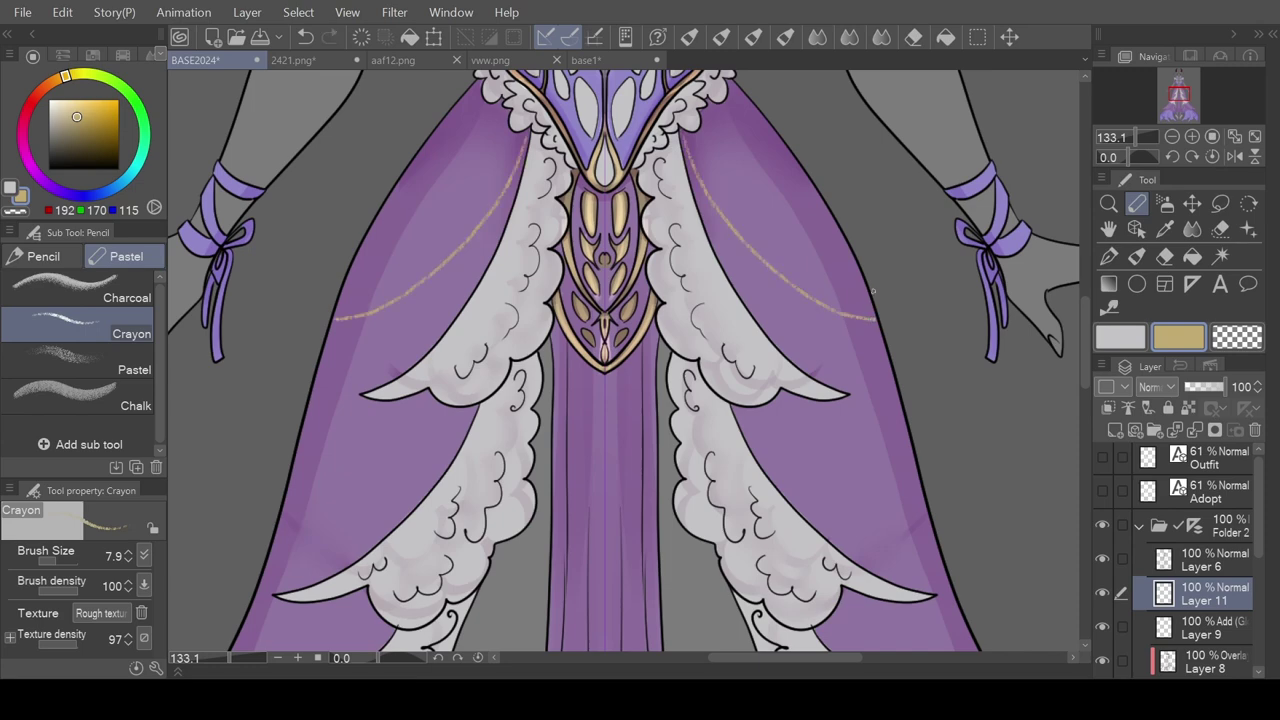
{"action": "mouse_move", "coordinate": [686, 138]}
{"action": "left_mouse_down"}
{"action": "mouse_move", "coordinate": [732, 215]}
{"action": "mouse_move", "coordinate": [789, 265]}
{"action": "mouse_move", "coordinate": [846, 287]}
{"action": "left_mouse_up"}
- Trace thin gold crayon lines inside the scalloped edges of the two upper white feather tiers on the skirt
{"action": "mouse_move", "coordinate": [681, 175]}
{"action": "left_mouse_down"}
{"action": "mouse_move", "coordinate": [738, 313]}
{"action": "mouse_move", "coordinate": [835, 400]}
{"action": "mouse_move", "coordinate": [781, 380]}
{"action": "mouse_move", "coordinate": [746, 397]}
{"action": "mouse_move", "coordinate": [680, 345]}
{"action": "mouse_move", "coordinate": [643, 181]}
{"action": "left_mouse_up"}
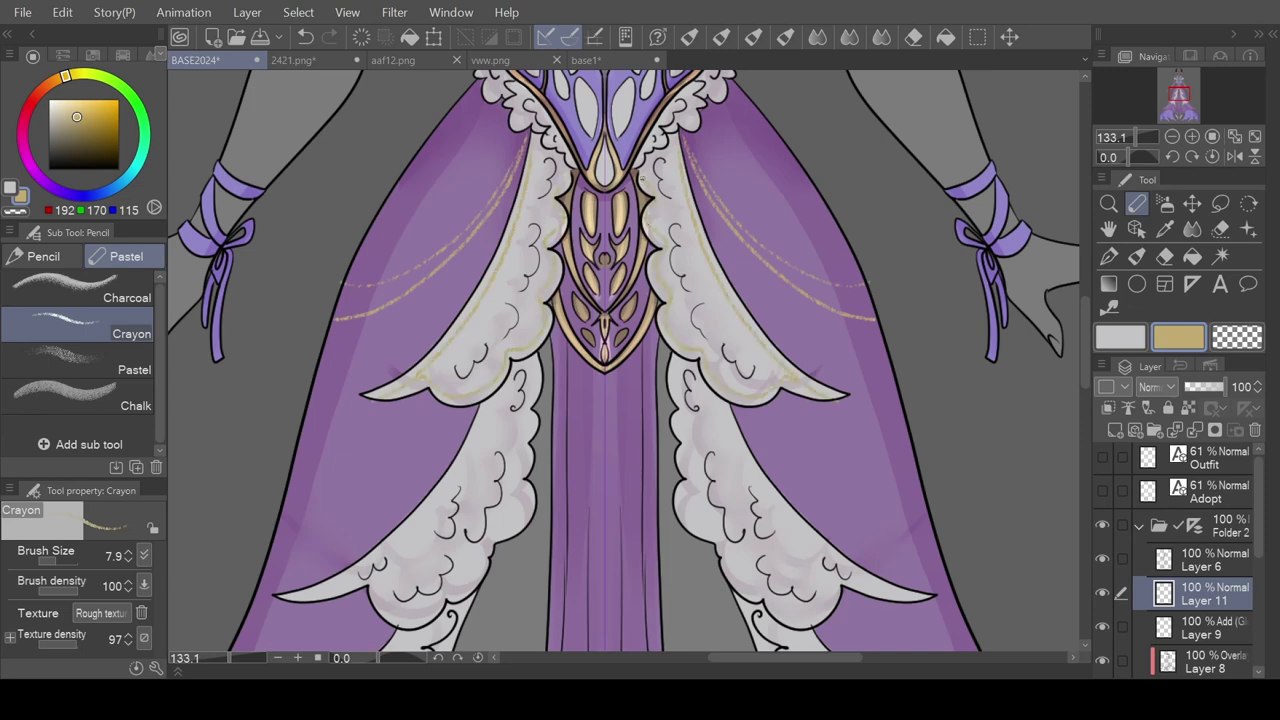
{"action": "scroll", "coordinate": [713, 170], "scroll_direction": "down", "scroll_amount": 5}
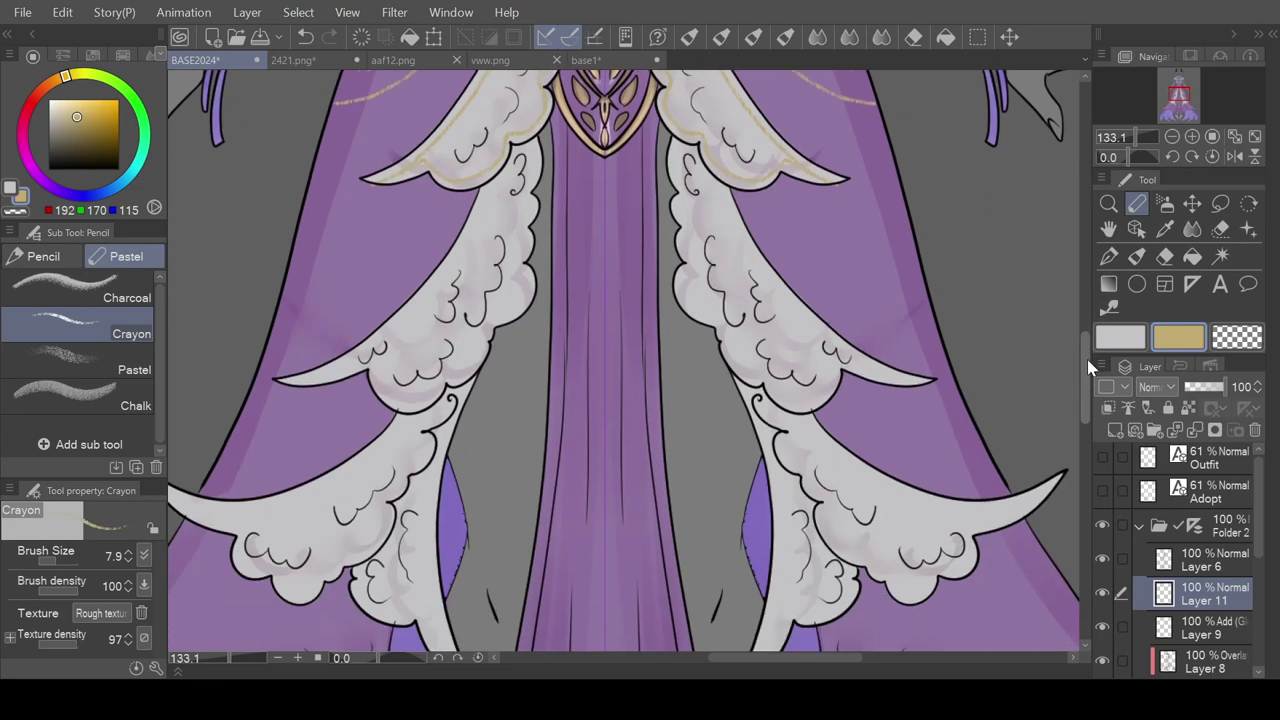
{"action": "mouse_move", "coordinate": [673, 112]}
{"action": "left_mouse_down"}
{"action": "mouse_move", "coordinate": [687, 262]}
{"action": "mouse_move", "coordinate": [735, 330]}
{"action": "mouse_move", "coordinate": [814, 371]}
{"action": "mouse_move", "coordinate": [847, 326]}
{"action": "mouse_move", "coordinate": [908, 340]}
{"action": "left_mouse_up"}
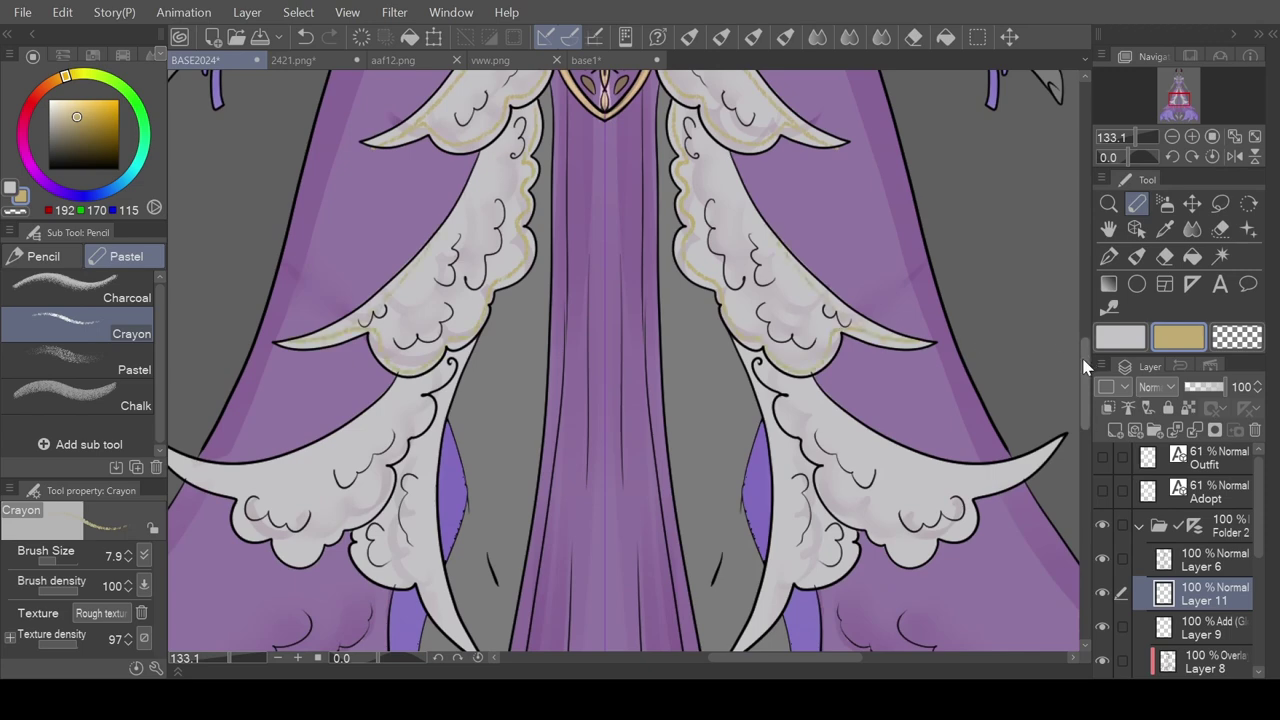
- Trace gold crayon lines along the edges and pointed tips of the lowest white feather tiers
{"action": "scroll", "coordinate": [866, 268], "scroll_direction": "down", "scroll_amount": 3}
{"action": "mouse_move", "coordinate": [780, 238]}
{"action": "left_mouse_down"}
{"action": "mouse_move", "coordinate": [786, 292]}
{"action": "mouse_move", "coordinate": [754, 428]}
{"action": "left_mouse_up"}
{"action": "left_click_drag", "start_coordinate": [777, 300], "coordinate": [748, 432]}
{"action": "mouse_move", "coordinate": [790, 372]}
{"action": "left_mouse_down"}
{"action": "mouse_move", "coordinate": [831, 367]}
{"action": "mouse_move", "coordinate": [848, 341]}
{"action": "left_mouse_up"}
{"action": "mouse_move", "coordinate": [776, 175]}
{"action": "left_mouse_down"}
{"action": "mouse_move", "coordinate": [829, 257]}
{"action": "mouse_move", "coordinate": [825, 277]}
{"action": "mouse_move", "coordinate": [906, 352]}
{"action": "mouse_move", "coordinate": [938, 322]}
{"action": "mouse_move", "coordinate": [961, 323]}
{"action": "mouse_move", "coordinate": [970, 284]}
{"action": "mouse_move", "coordinate": [1065, 230]}
{"action": "left_mouse_up"}
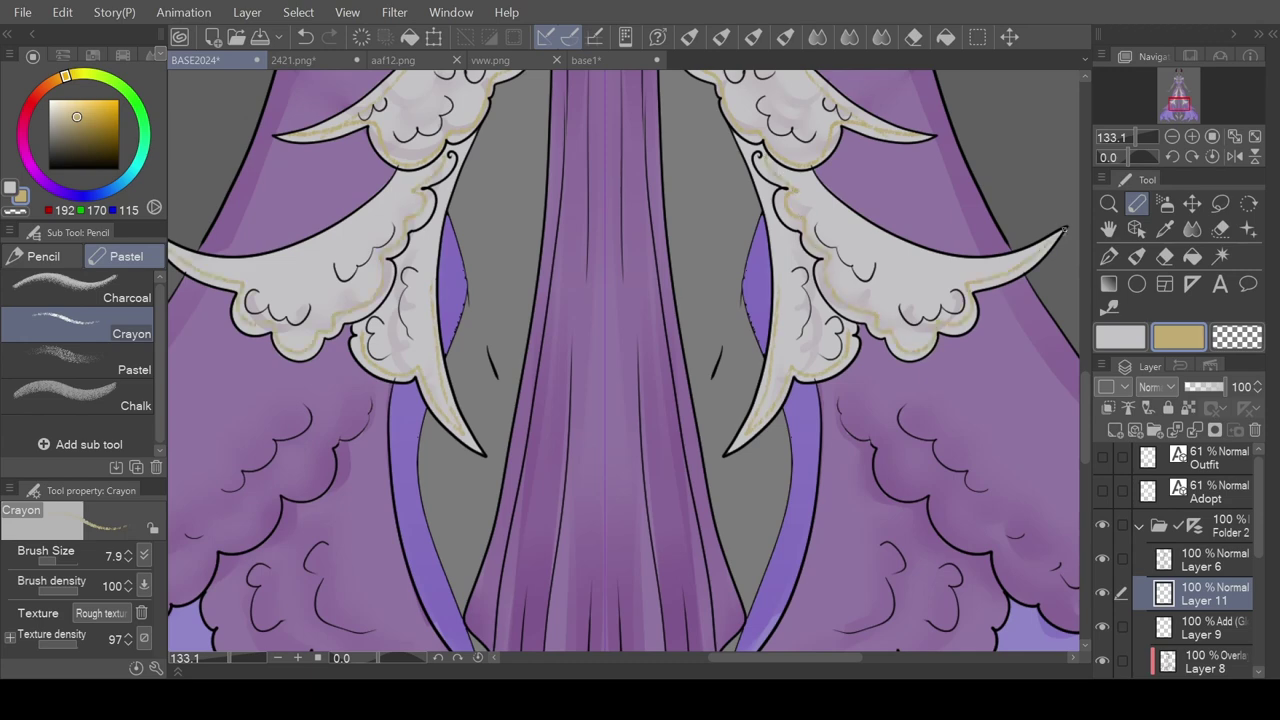
- Draw gold trim along the inner scalloped hem of the purple overskirt and ornament the centre panel's hem with gold lines and small motifs
{"action": "scroll", "coordinate": [570, 437], "scroll_direction": "down", "scroll_amount": 5}
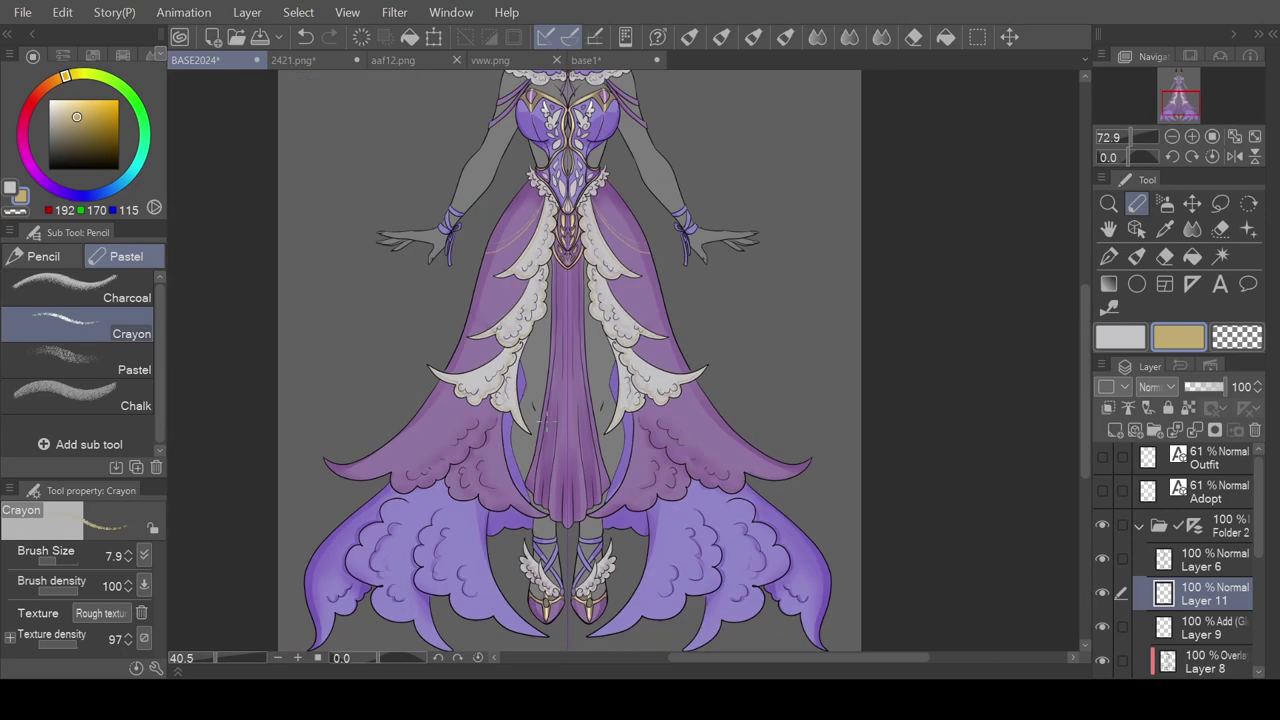
{"action": "scroll", "coordinate": [463, 482], "scroll_direction": "up", "scroll_amount": 3}
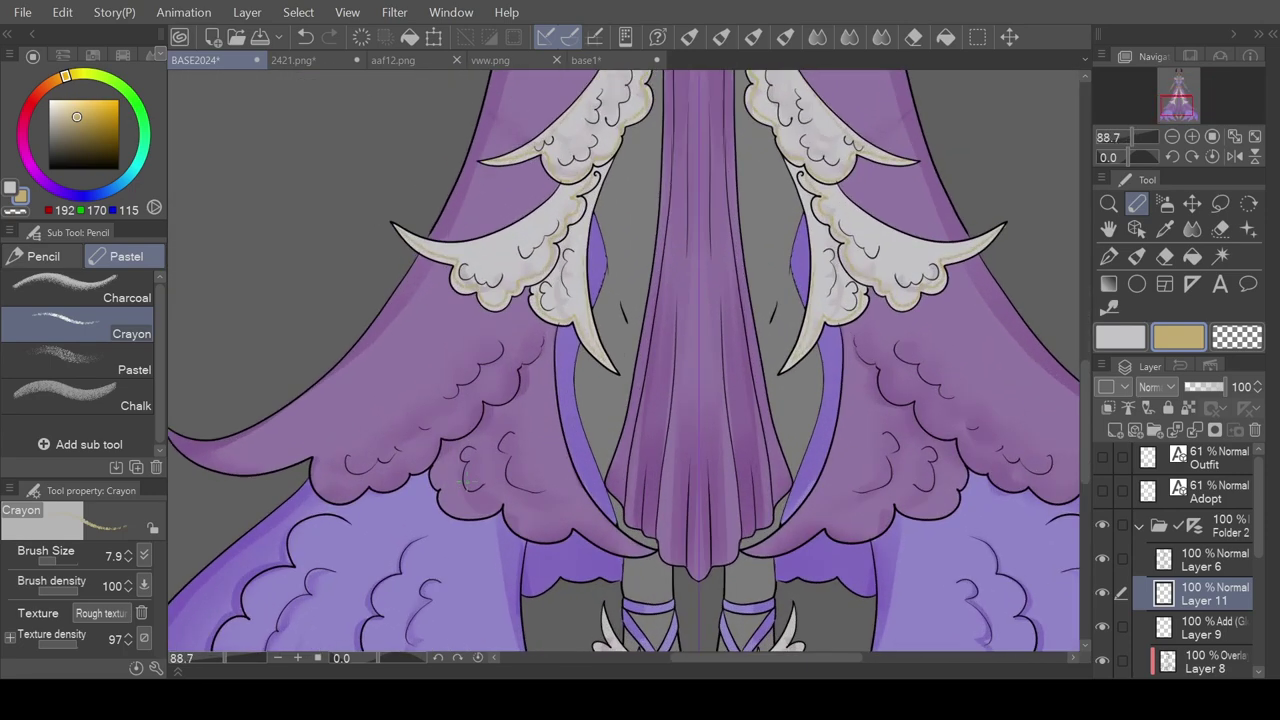
{"action": "mouse_move", "coordinate": [438, 468]}
{"action": "left_mouse_down"}
{"action": "mouse_move", "coordinate": [456, 509]}
{"action": "mouse_move", "coordinate": [504, 501]}
{"action": "mouse_move", "coordinate": [528, 530]}
{"action": "mouse_move", "coordinate": [569, 517]}
{"action": "mouse_move", "coordinate": [620, 546]}
{"action": "left_mouse_up"}
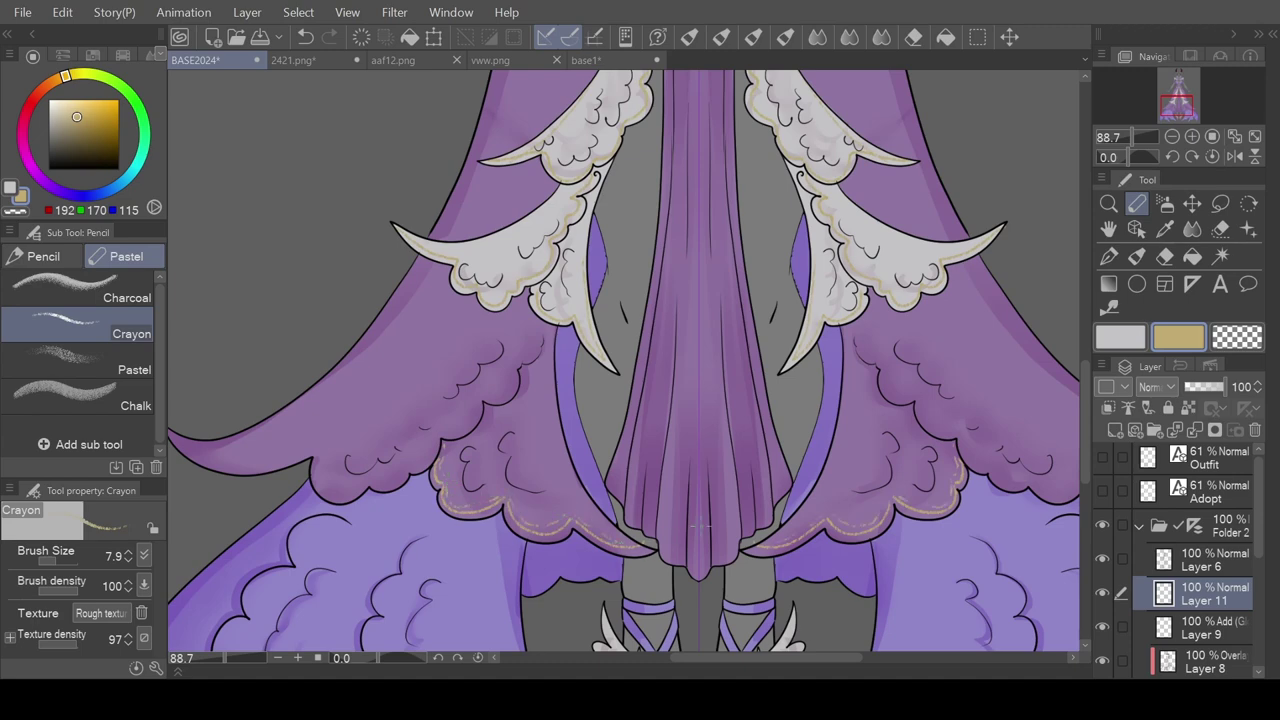
{"action": "mouse_move", "coordinate": [609, 455]}
{"action": "left_mouse_down"}
{"action": "mouse_move", "coordinate": [694, 568]}
{"action": "mouse_move", "coordinate": [708, 530]}
{"action": "mouse_move", "coordinate": [696, 530]}
{"action": "mouse_move", "coordinate": [703, 440]}
{"action": "left_mouse_up"}
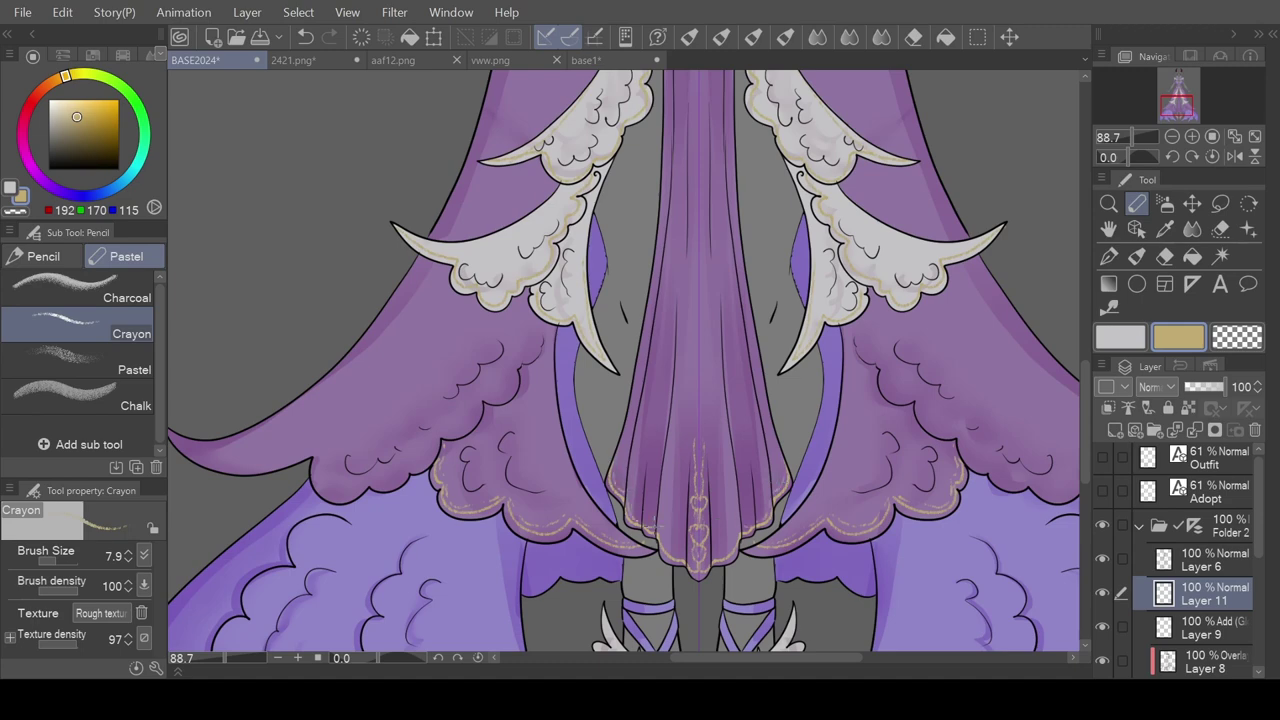
- Trace gold lines along the outer scalloped edge and pointed tip of the purple overskirt, and save the drawing
{"action": "left_click_drag", "start_coordinate": [770, 657], "coordinate": [712, 657]}
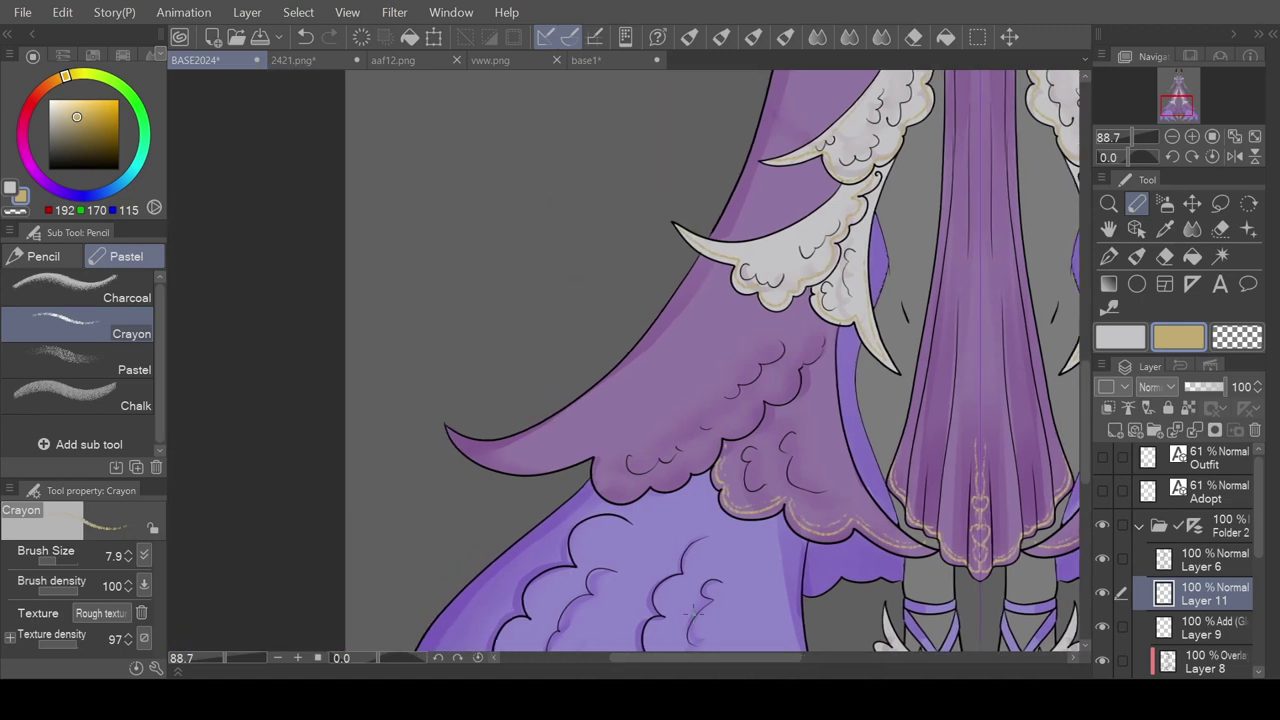
{"action": "mouse_move", "coordinate": [460, 442]}
{"action": "left_mouse_down"}
{"action": "mouse_move", "coordinate": [532, 469]}
{"action": "mouse_move", "coordinate": [596, 449]}
{"action": "mouse_move", "coordinate": [610, 491]}
{"action": "mouse_move", "coordinate": [630, 496]}
{"action": "mouse_move", "coordinate": [690, 471]}
{"action": "mouse_move", "coordinate": [826, 331]}
{"action": "left_mouse_up"}
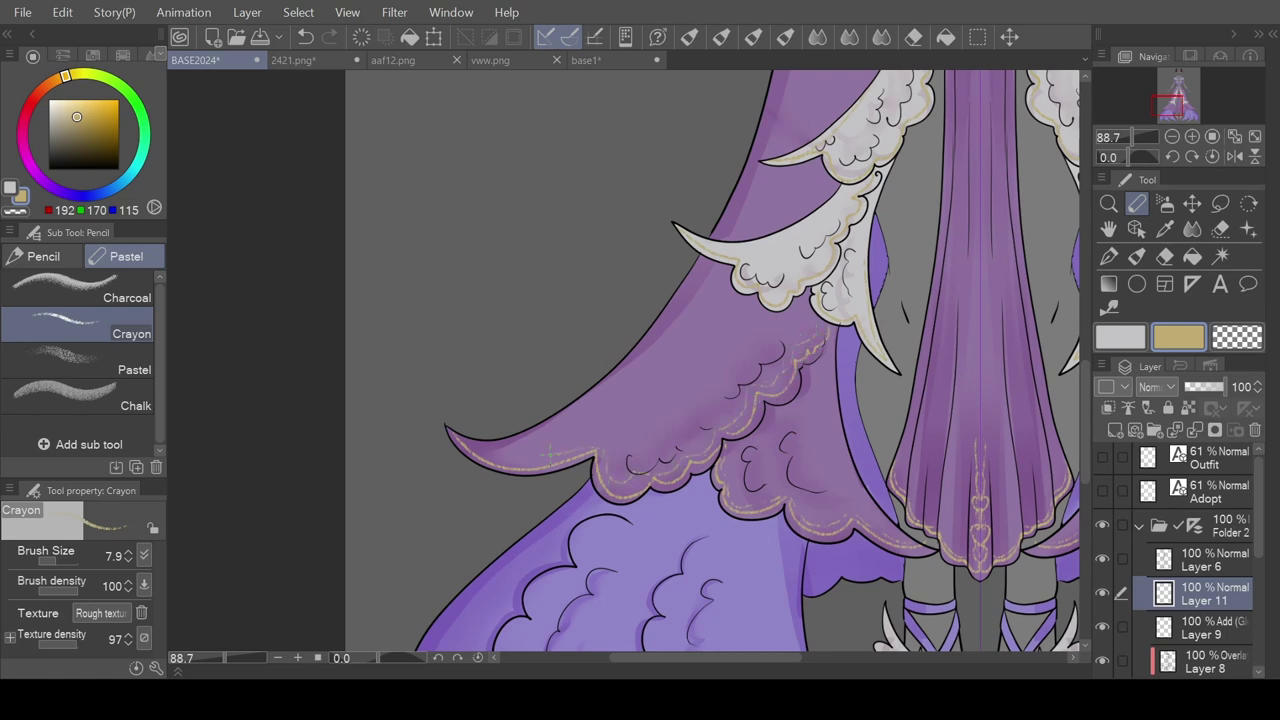
{"action": "scroll", "coordinate": [497, 407], "scroll_direction": "down", "scroll_amount": 5}
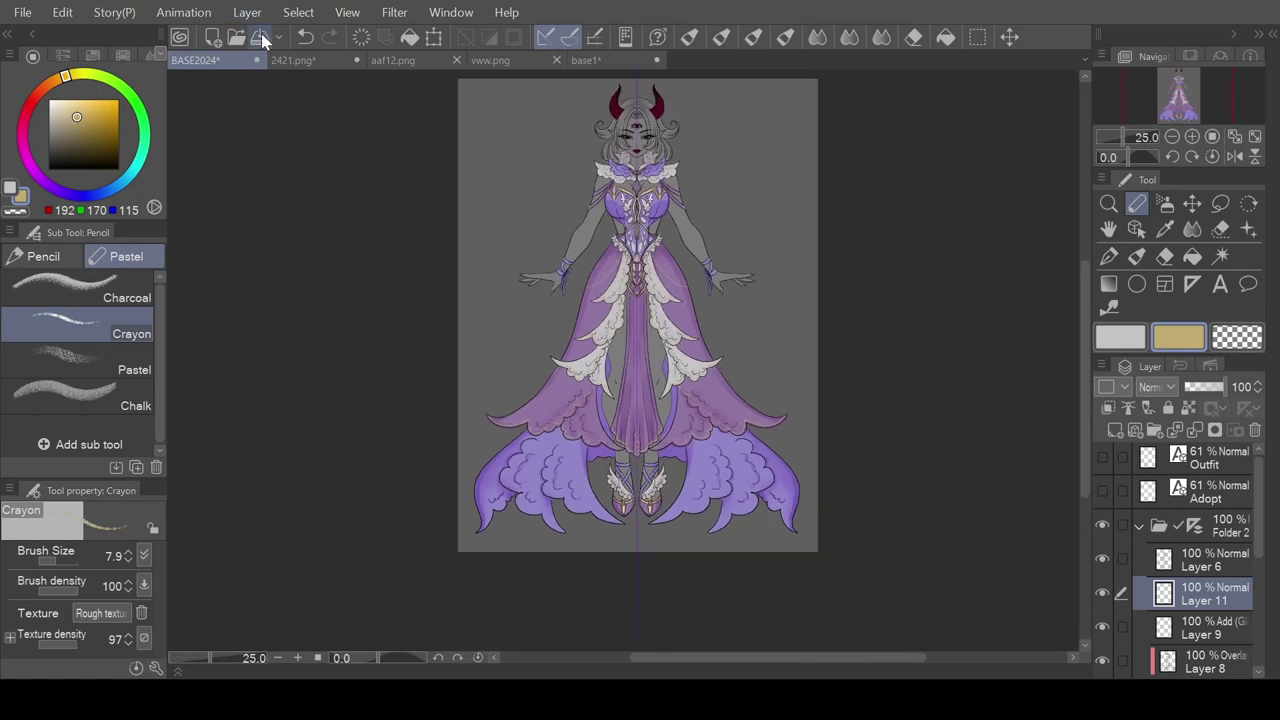
{"action": "key", "text": "ctrl+s"}
- Draw gold crayon trim along the scalloped feather edges and tips of the violet train
{"action": "scroll", "coordinate": [566, 505], "scroll_direction": "up", "scroll_amount": 3}
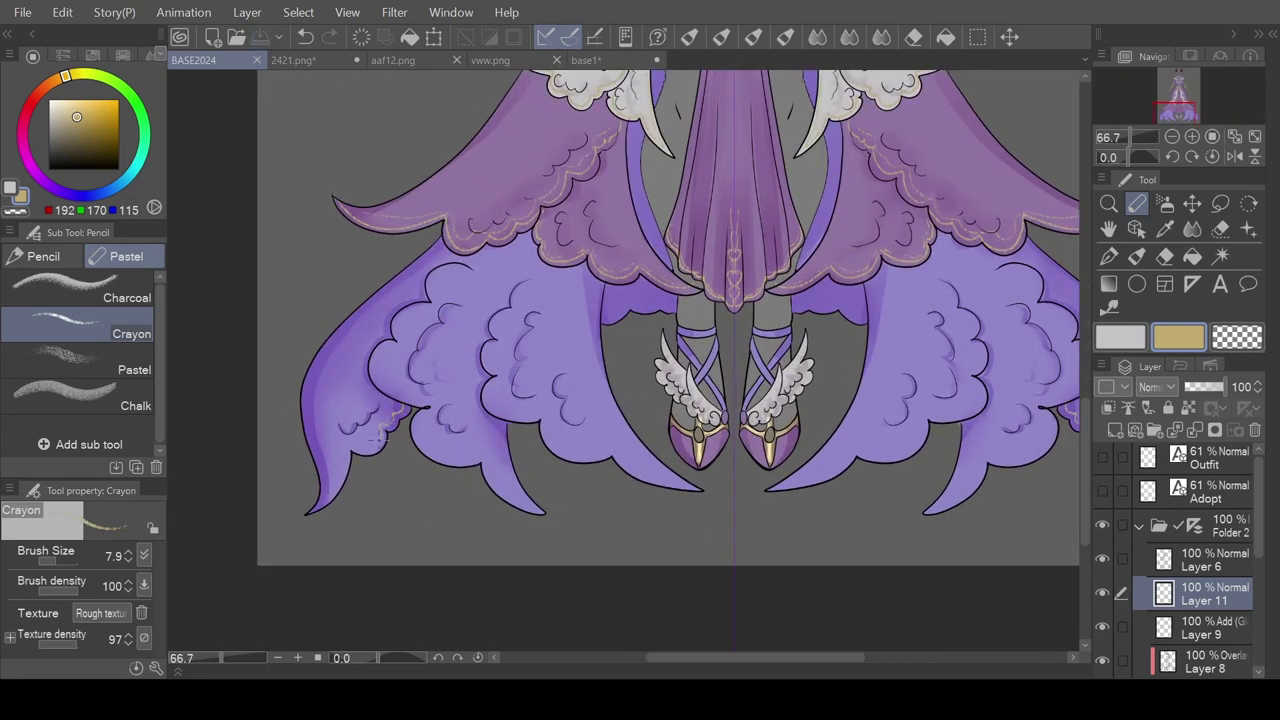
{"action": "mouse_move", "coordinate": [322, 489]}
{"action": "left_mouse_down"}
{"action": "mouse_move", "coordinate": [330, 447]}
{"action": "mouse_move", "coordinate": [318, 480]}
{"action": "left_mouse_up"}
{"action": "mouse_move", "coordinate": [408, 312]}
{"action": "left_mouse_down"}
{"action": "mouse_move", "coordinate": [400, 396]}
{"action": "mouse_move", "coordinate": [436, 410]}
{"action": "mouse_move", "coordinate": [460, 456]}
{"action": "left_mouse_up"}
{"action": "scroll", "coordinate": [409, 381], "scroll_direction": "down", "scroll_amount": 2}
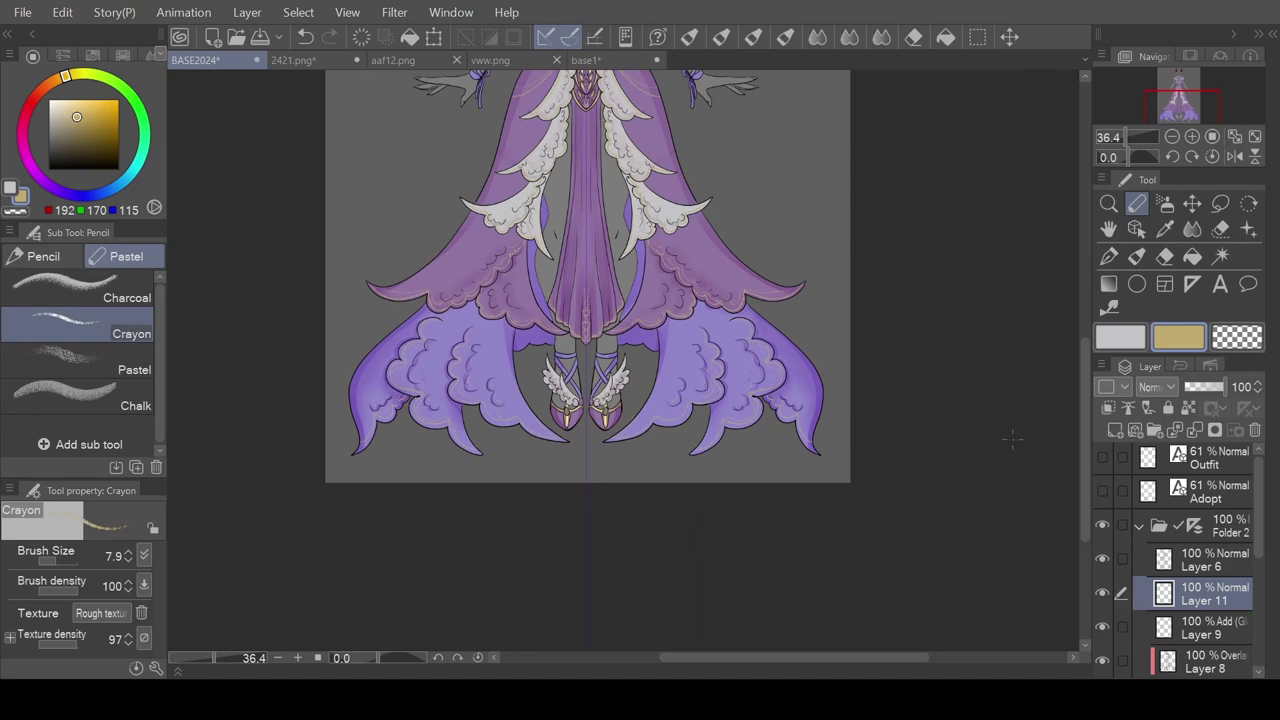
- Add gold crayon lines along the bodice cups, their white wing ornaments, and the seams beneath the bust
{"action": "left_click_drag", "start_coordinate": [1088, 457], "coordinate": [1062, 357]}
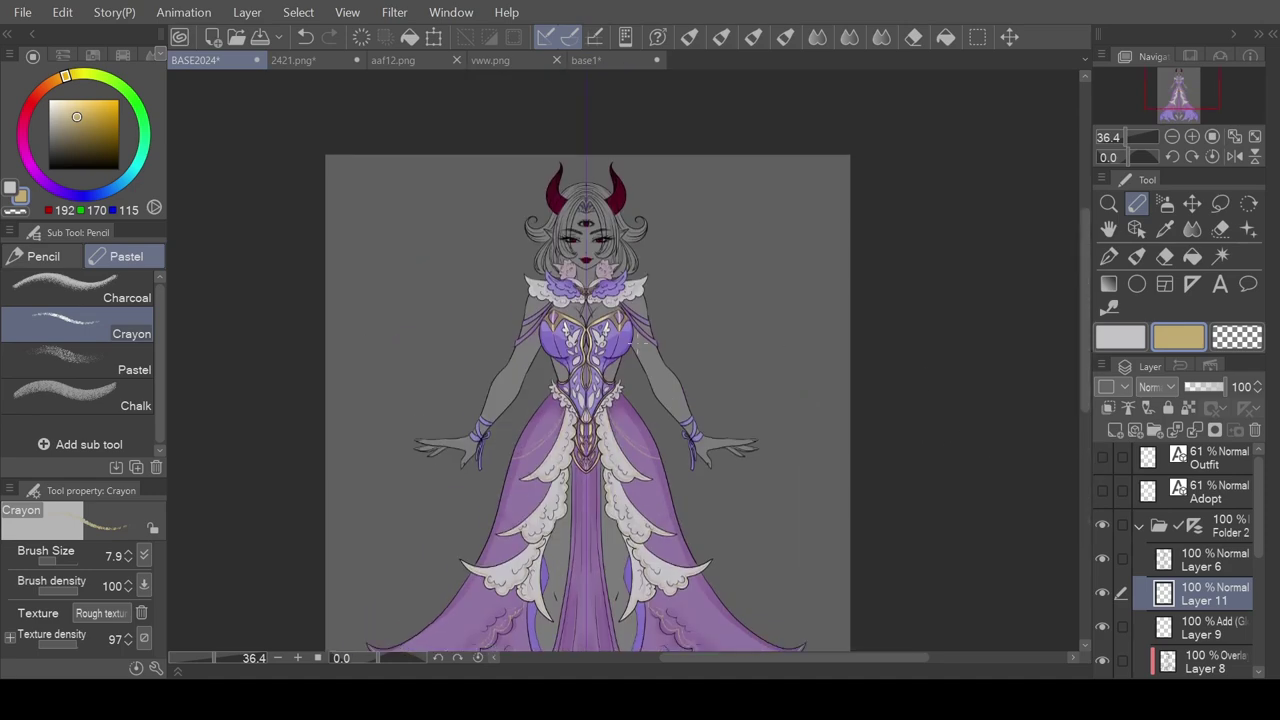
{"action": "scroll", "coordinate": [574, 338], "scroll_direction": "up", "scroll_amount": 8}
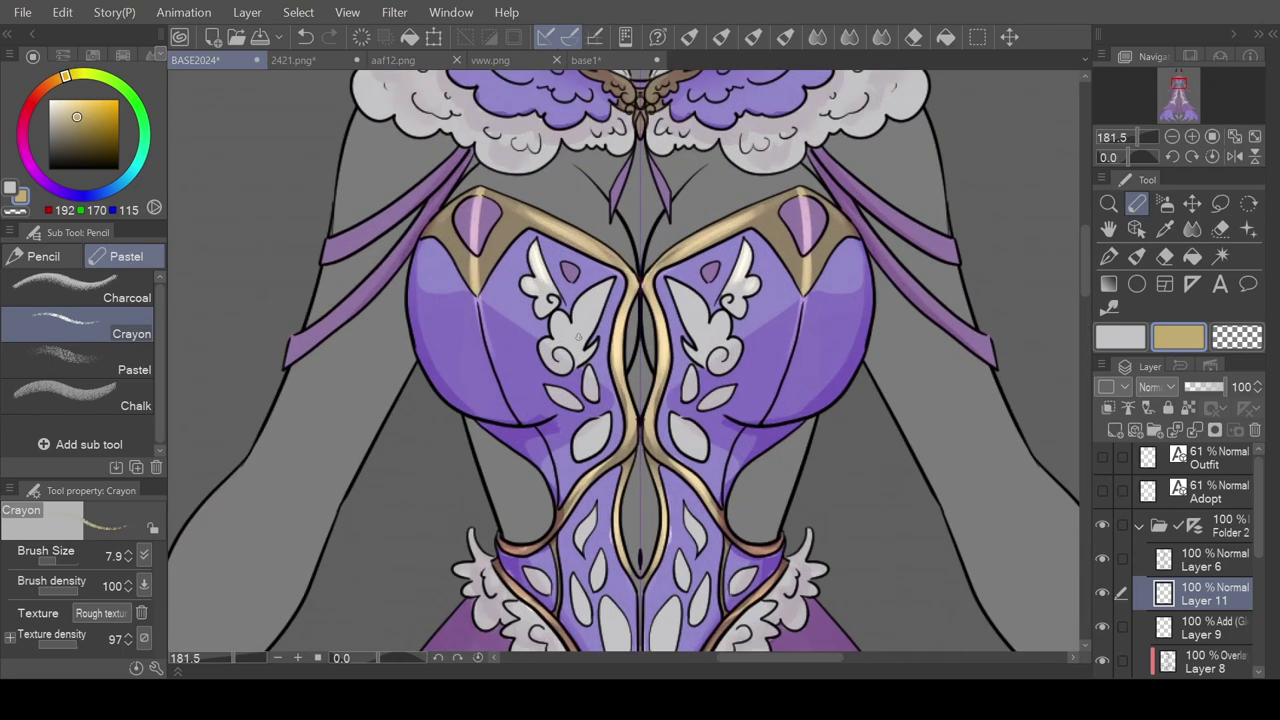
{"action": "left_click_drag", "start_coordinate": [448, 267], "coordinate": [470, 300]}
{"action": "mouse_move", "coordinate": [538, 240]}
{"action": "left_mouse_down"}
{"action": "mouse_move", "coordinate": [612, 279]}
{"action": "mouse_move", "coordinate": [607, 270]}
{"action": "mouse_move", "coordinate": [566, 325]}
{"action": "left_mouse_up"}
{"action": "mouse_move", "coordinate": [588, 426]}
{"action": "left_mouse_down"}
{"action": "mouse_move", "coordinate": [507, 400]}
{"action": "mouse_move", "coordinate": [491, 421]}
{"action": "mouse_move", "coordinate": [549, 463]}
{"action": "left_mouse_up"}
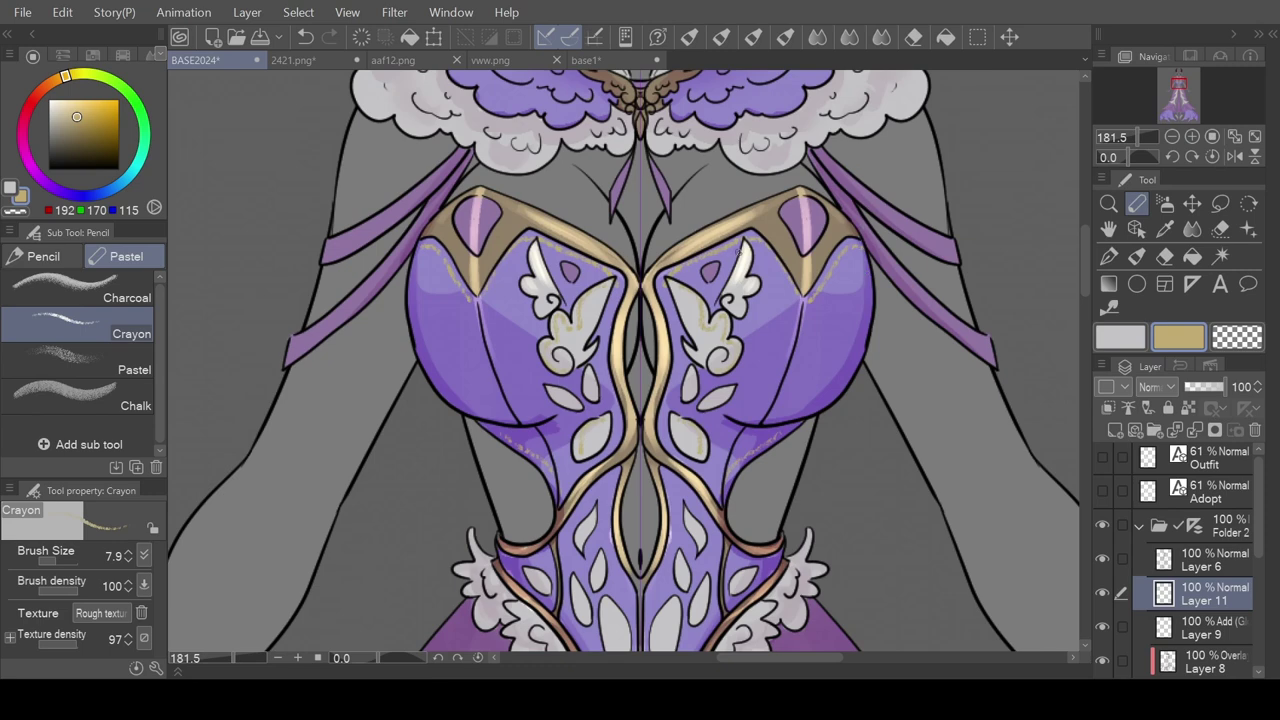
- Add gold crayon lines to the bodice's white wing ornaments, the arm ribbons, and the white and violet feathers of the collar
{"action": "left_click_drag", "start_coordinate": [740, 262], "coordinate": [742, 282]}
{"action": "scroll", "coordinate": [1074, 316], "scroll_direction": "up", "scroll_amount": 2}
{"action": "mouse_move", "coordinate": [824, 214]}
{"action": "left_mouse_down"}
{"action": "mouse_move", "coordinate": [834, 244]}
{"action": "mouse_move", "coordinate": [842, 232]}
{"action": "mouse_move", "coordinate": [856, 262]}
{"action": "mouse_move", "coordinate": [925, 315]}
{"action": "mouse_move", "coordinate": [905, 355]}
{"action": "mouse_move", "coordinate": [937, 386]}
{"action": "left_mouse_up"}
{"action": "mouse_move", "coordinate": [656, 140]}
{"action": "left_mouse_down"}
{"action": "mouse_move", "coordinate": [678, 150]}
{"action": "mouse_move", "coordinate": [642, 192]}
{"action": "mouse_move", "coordinate": [742, 216]}
{"action": "mouse_move", "coordinate": [816, 206]}
{"action": "mouse_move", "coordinate": [910, 166]}
{"action": "mouse_move", "coordinate": [937, 86]}
{"action": "left_mouse_up"}
{"action": "left_click_drag", "start_coordinate": [1086, 262], "coordinate": [1086, 222]}
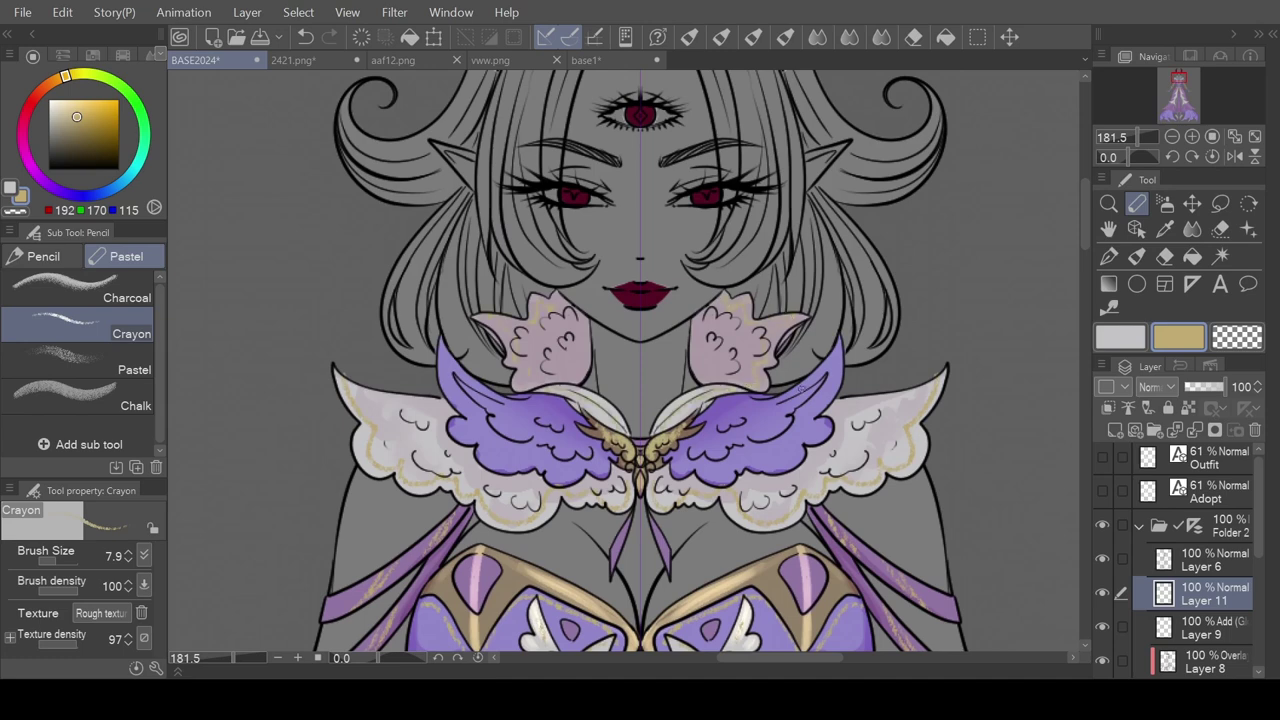
{"action": "mouse_move", "coordinate": [668, 470]}
{"action": "left_mouse_down"}
{"action": "mouse_move", "coordinate": [725, 476]}
{"action": "mouse_move", "coordinate": [785, 462]}
{"action": "mouse_move", "coordinate": [796, 436]}
{"action": "mouse_move", "coordinate": [823, 428]}
{"action": "mouse_move", "coordinate": [838, 348]}
{"action": "left_mouse_up"}
- Paint a pale edge along the purple overskirt's scalloped hem on Layer 10, using the フラット brush at size 25.4 in the white feathers' light grey
{"action": "scroll", "coordinate": [705, 460], "scroll_direction": "down", "scroll_amount": 8}
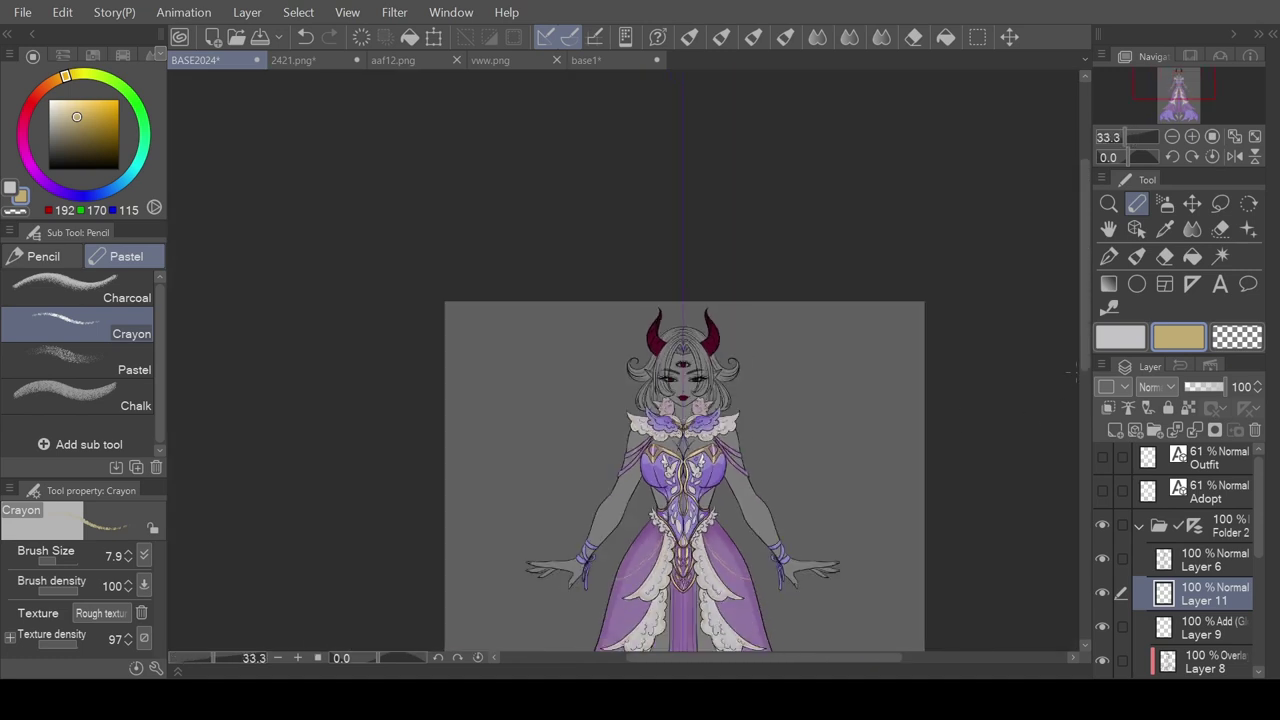
{"action": "left_click_drag", "start_coordinate": [1087, 350], "coordinate": [1080, 440]}
{"action": "scroll", "coordinate": [930, 441], "scroll_direction": "down", "scroll_amount": 2}
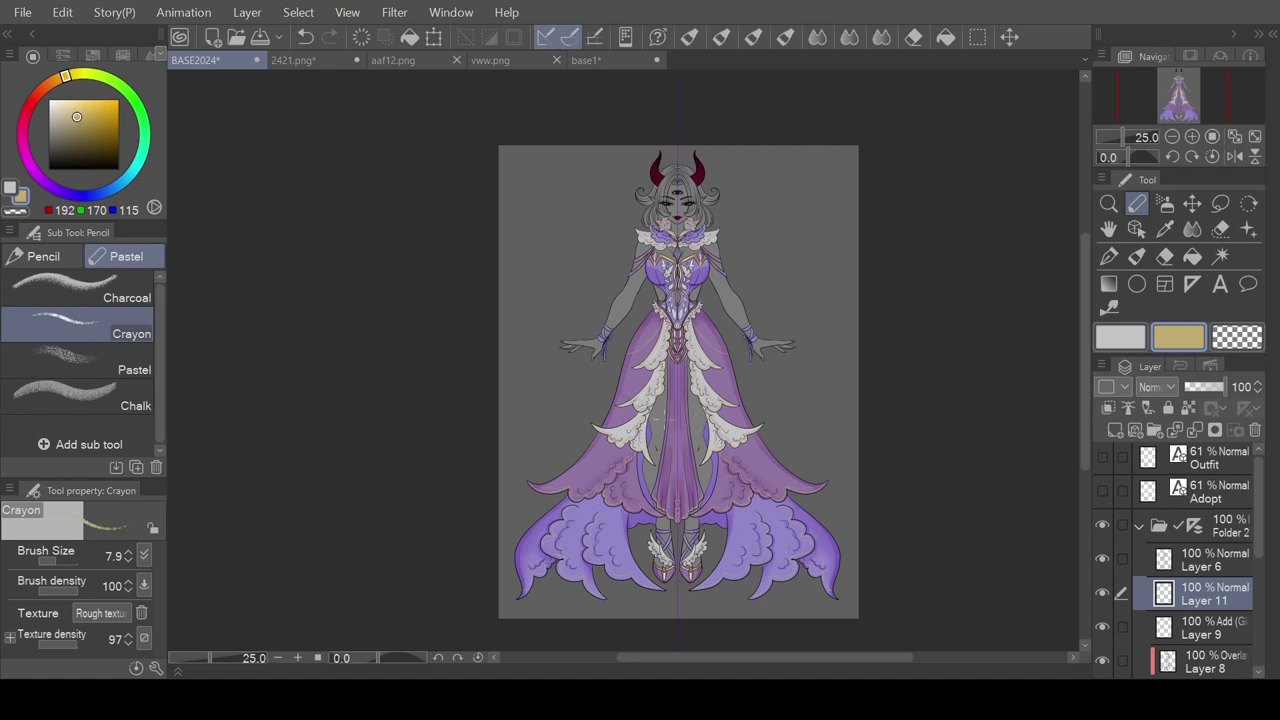
{"action": "left_click", "coordinate": [703, 340], "text": "alt"}
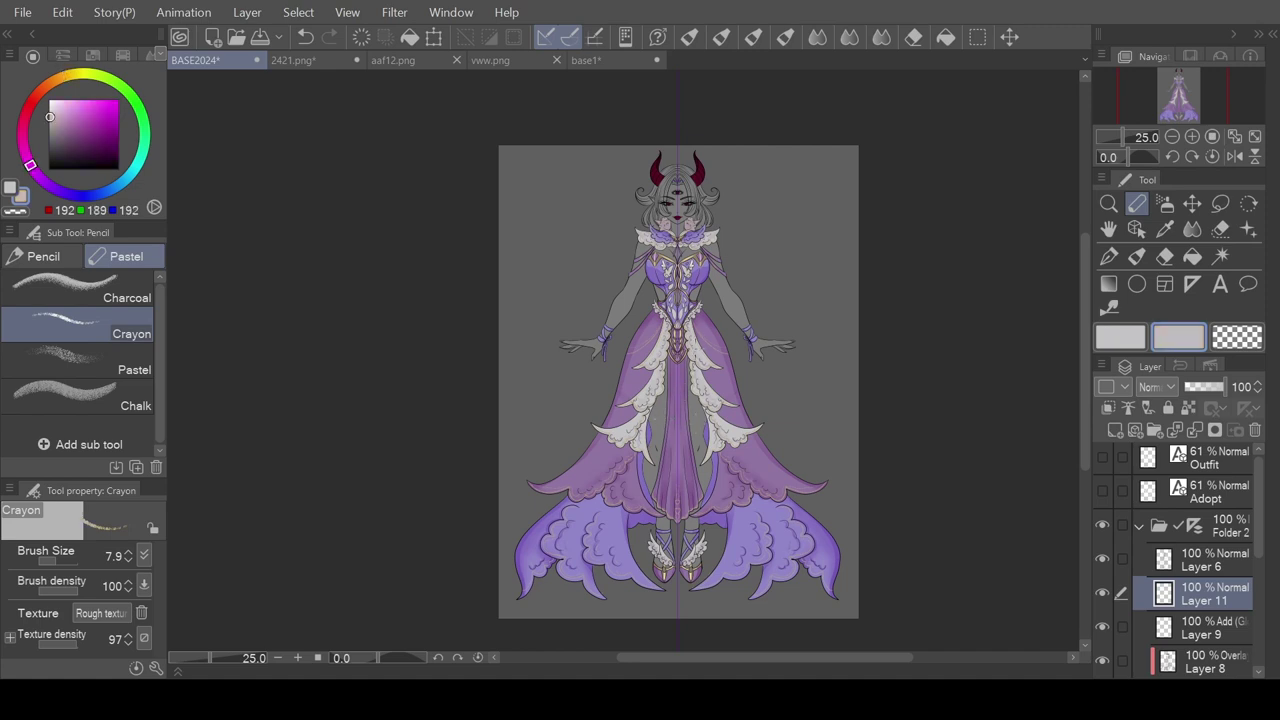
{"action": "left_click", "coordinate": [706, 342], "text": "alt"}
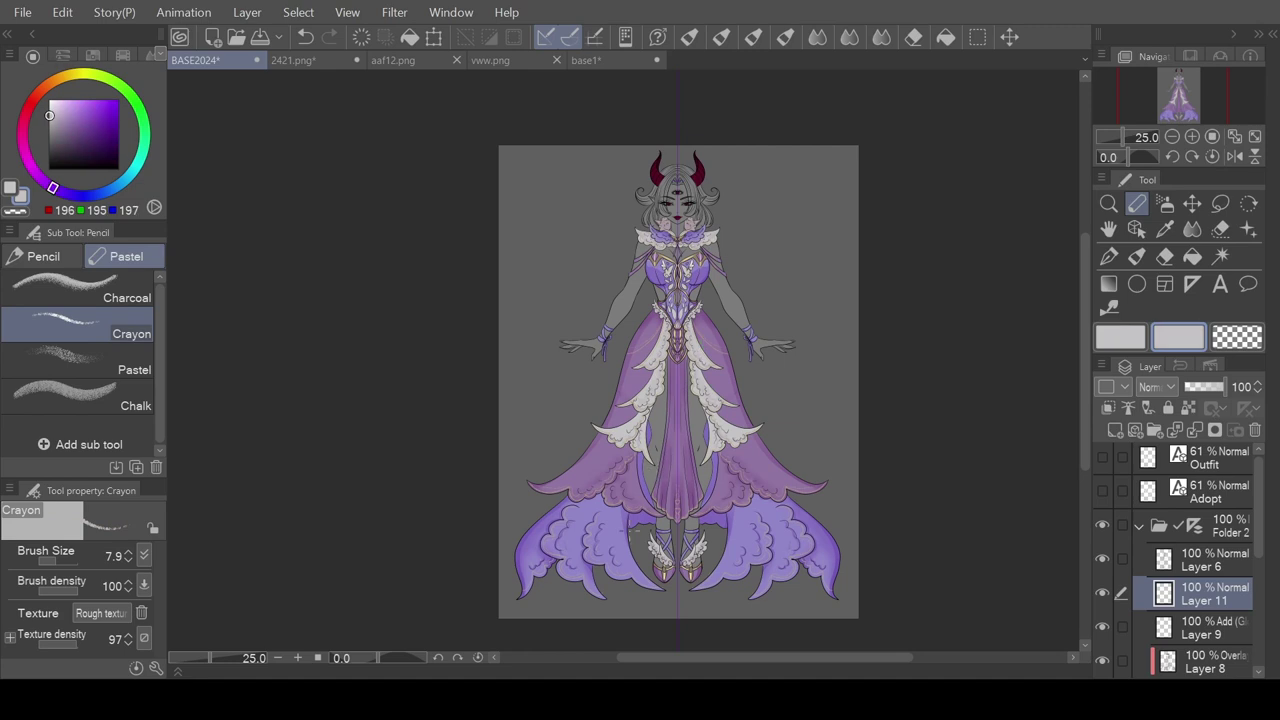
{"action": "scroll", "coordinate": [1205, 645], "scroll_direction": "down", "scroll_amount": 2}
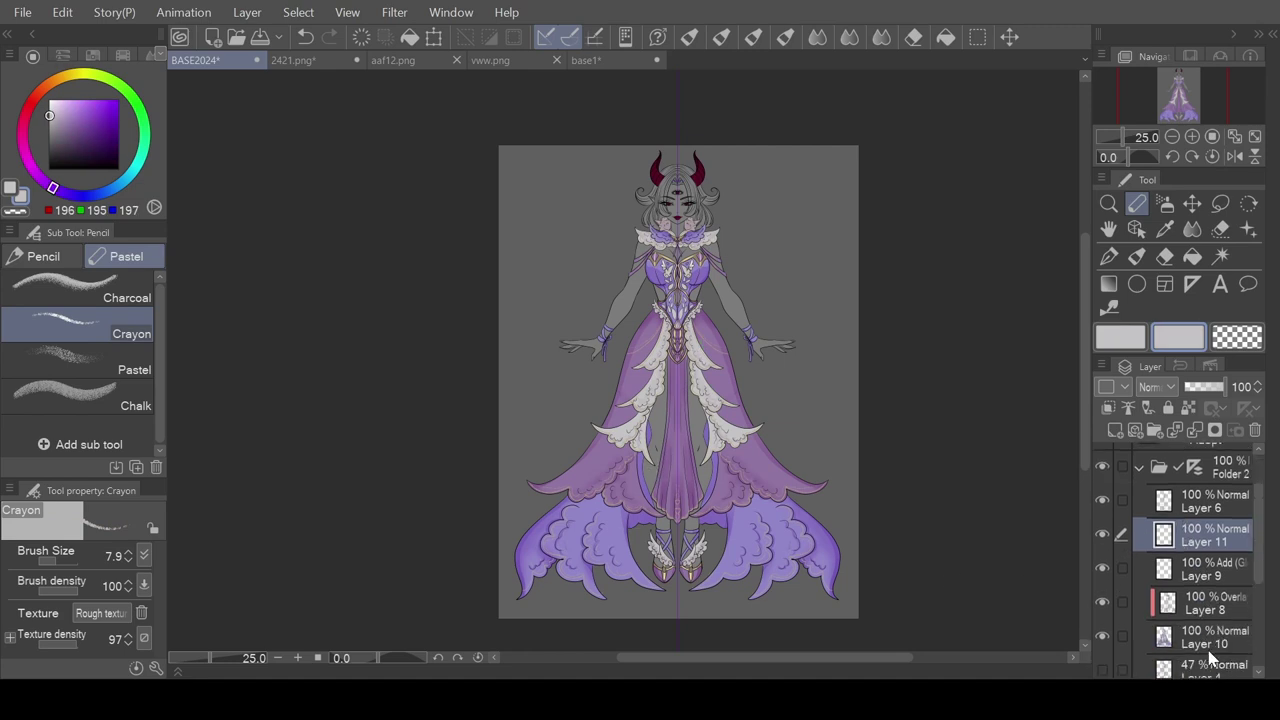
{"action": "left_click", "coordinate": [1212, 645]}
{"action": "left_click", "coordinate": [1136, 256]}
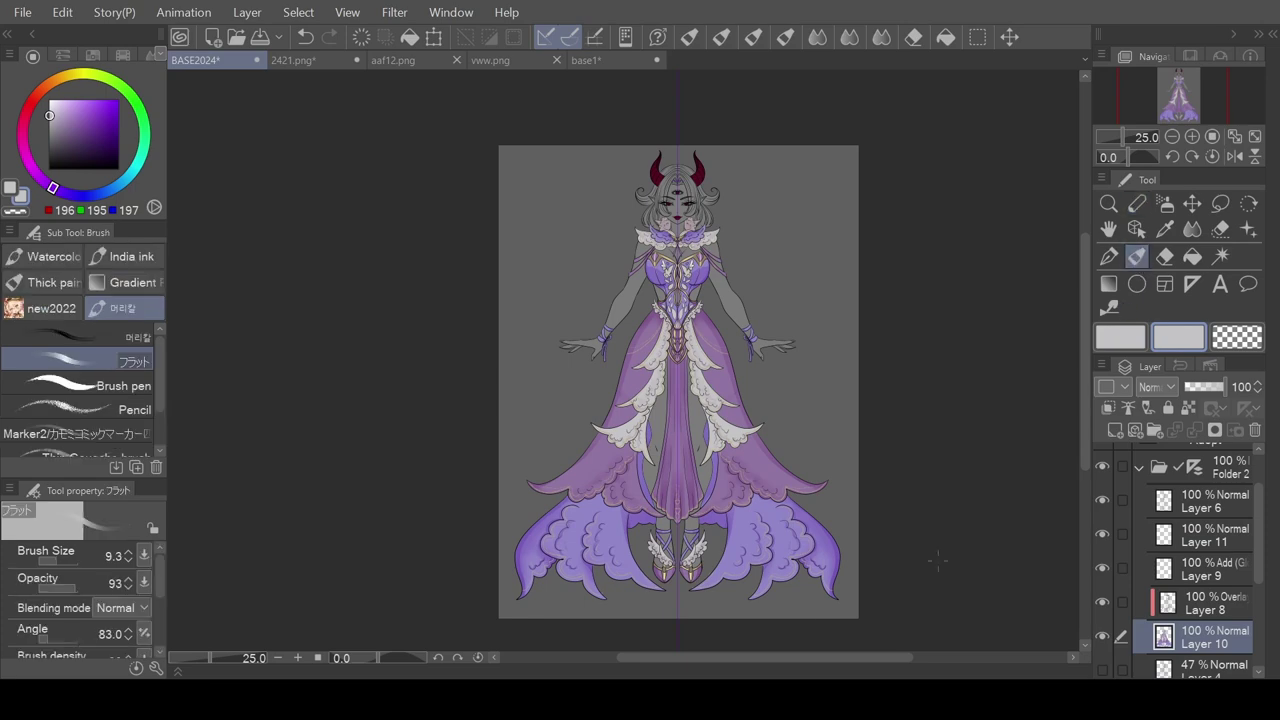
{"action": "scroll", "coordinate": [712, 550], "scroll_direction": "up", "scroll_amount": 5}
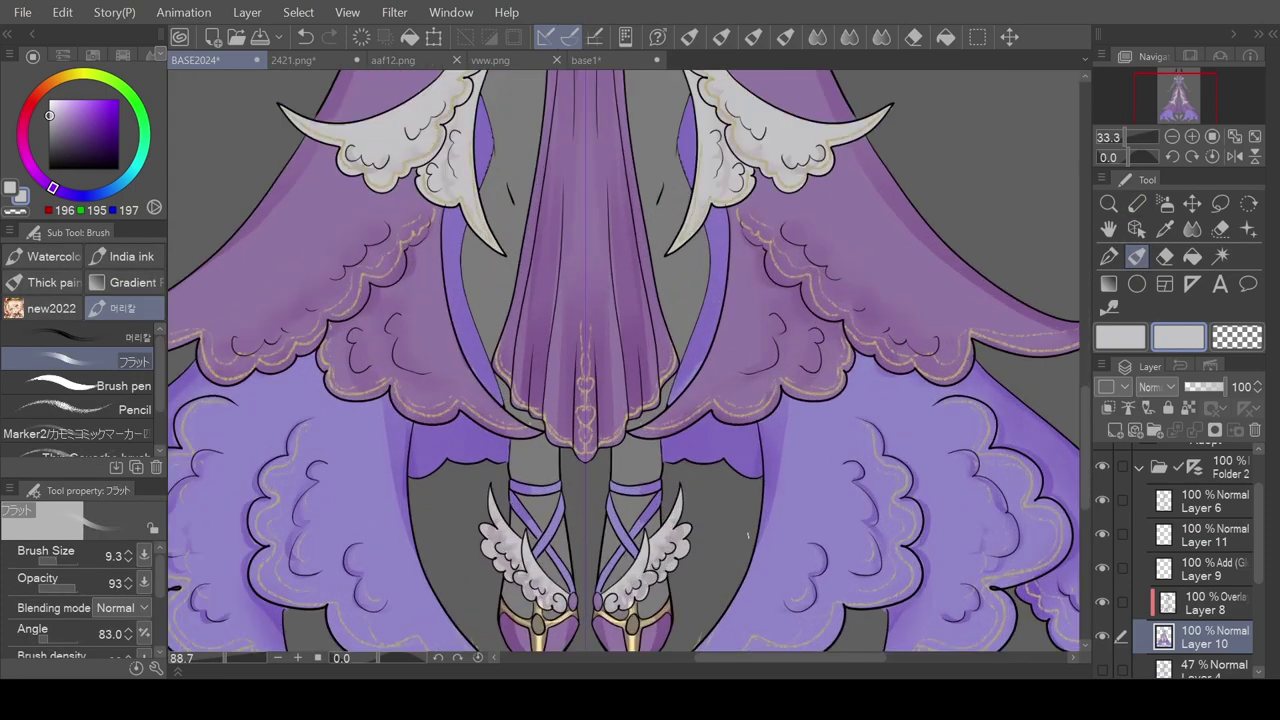
{"action": "left_click_drag", "start_coordinate": [40, 563], "coordinate": [68, 563]}
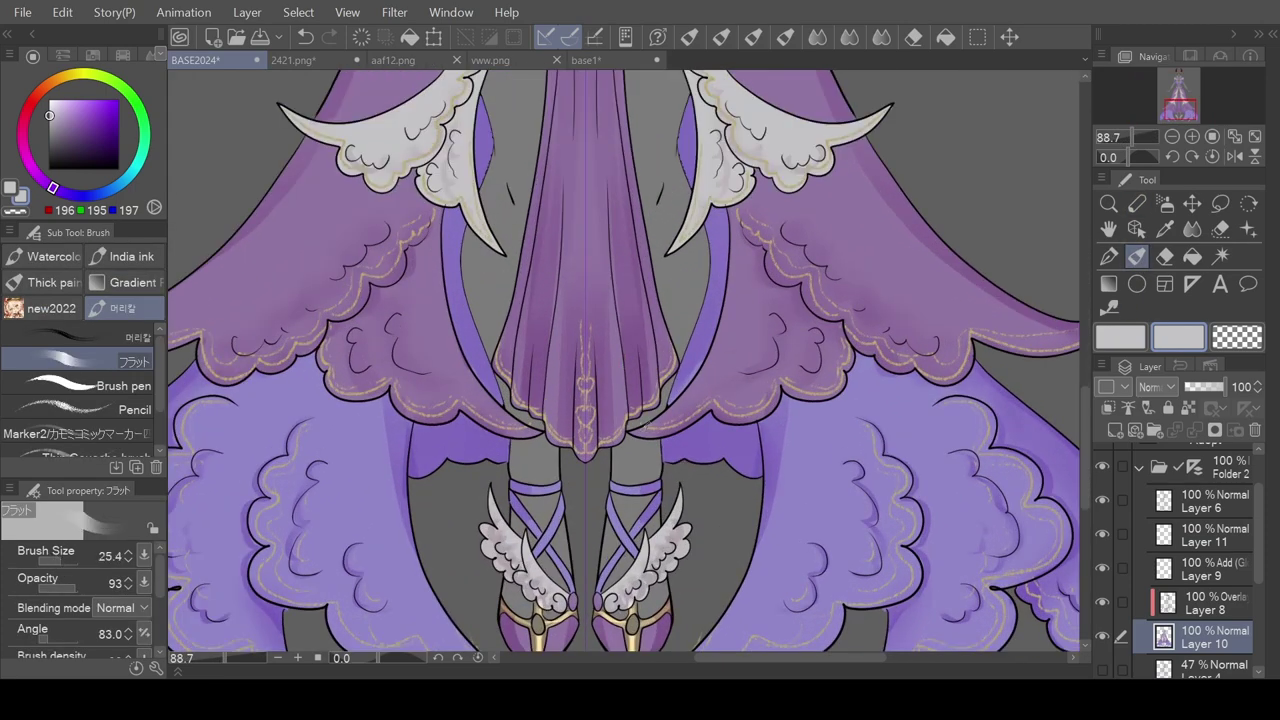
{"action": "mouse_move", "coordinate": [638, 435]}
{"action": "left_mouse_down"}
{"action": "mouse_move", "coordinate": [702, 417]}
{"action": "mouse_move", "coordinate": [644, 422]}
{"action": "mouse_move", "coordinate": [714, 405]}
{"action": "mouse_move", "coordinate": [758, 411]}
{"action": "mouse_move", "coordinate": [776, 391]}
{"action": "mouse_move", "coordinate": [726, 410]}
{"action": "mouse_move", "coordinate": [781, 383]}
{"action": "mouse_move", "coordinate": [821, 392]}
{"action": "mouse_move", "coordinate": [841, 370]}
{"action": "mouse_move", "coordinate": [843, 330]}
{"action": "mouse_move", "coordinate": [830, 392]}
{"action": "left_mouse_up"}
{"action": "mouse_move", "coordinate": [742, 215]}
{"action": "left_mouse_down"}
{"action": "mouse_move", "coordinate": [865, 350]}
{"action": "mouse_move", "coordinate": [948, 376]}
{"action": "mouse_move", "coordinate": [972, 346]}
{"action": "mouse_move", "coordinate": [933, 370]}
{"action": "mouse_move", "coordinate": [980, 345]}
{"action": "mouse_move", "coordinate": [1070, 342]}
{"action": "mouse_move", "coordinate": [1040, 348]}
{"action": "mouse_move", "coordinate": [1050, 352]}
{"action": "left_mouse_up"}
- Paint the same pale edging along the violet train's outer scalloped feathers and tips, and the underskirt hem behind the legs
{"action": "scroll", "coordinate": [927, 415], "scroll_direction": "down", "scroll_amount": 3}
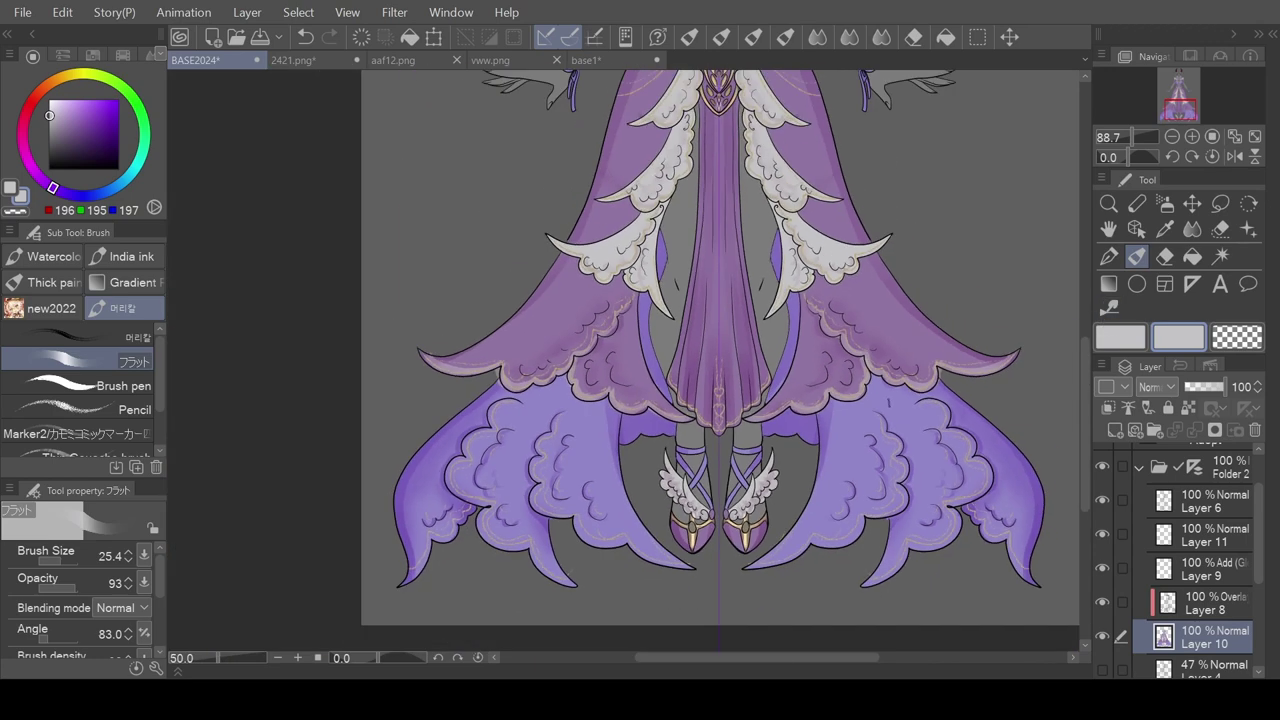
{"action": "scroll", "coordinate": [599, 571], "scroll_direction": "up", "scroll_amount": 1}
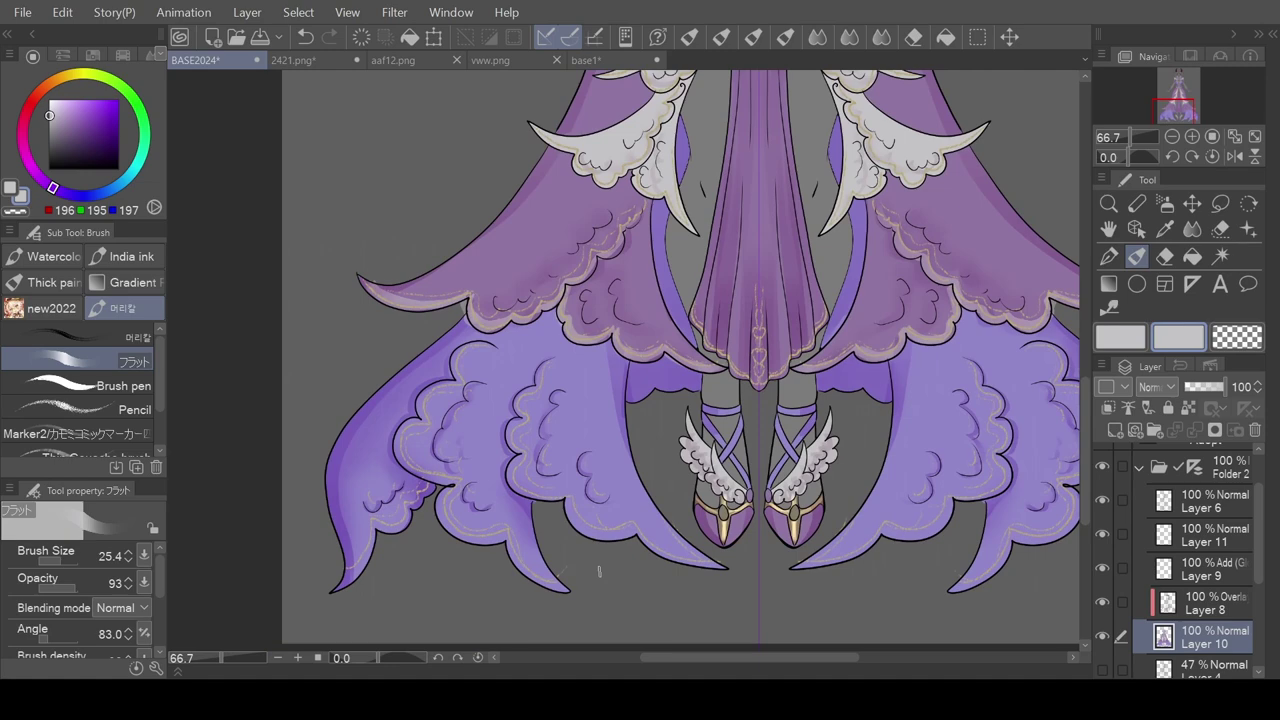
{"action": "mouse_move", "coordinate": [408, 512]}
{"action": "left_mouse_down"}
{"action": "mouse_move", "coordinate": [385, 532]}
{"action": "mouse_move", "coordinate": [376, 521]}
{"action": "mouse_move", "coordinate": [399, 524]}
{"action": "mouse_move", "coordinate": [348, 578]}
{"action": "left_mouse_up"}
{"action": "left_click_drag", "start_coordinate": [366, 528], "coordinate": [338, 590]}
{"action": "mouse_move", "coordinate": [487, 345]}
{"action": "left_mouse_down"}
{"action": "mouse_move", "coordinate": [427, 392]}
{"action": "mouse_move", "coordinate": [400, 459]}
{"action": "mouse_move", "coordinate": [454, 482]}
{"action": "mouse_move", "coordinate": [442, 515]}
{"action": "mouse_move", "coordinate": [467, 537]}
{"action": "mouse_move", "coordinate": [507, 537]}
{"action": "mouse_move", "coordinate": [562, 592]}
{"action": "left_mouse_up"}
{"action": "left_click_drag", "start_coordinate": [808, 657], "coordinate": [840, 657]}
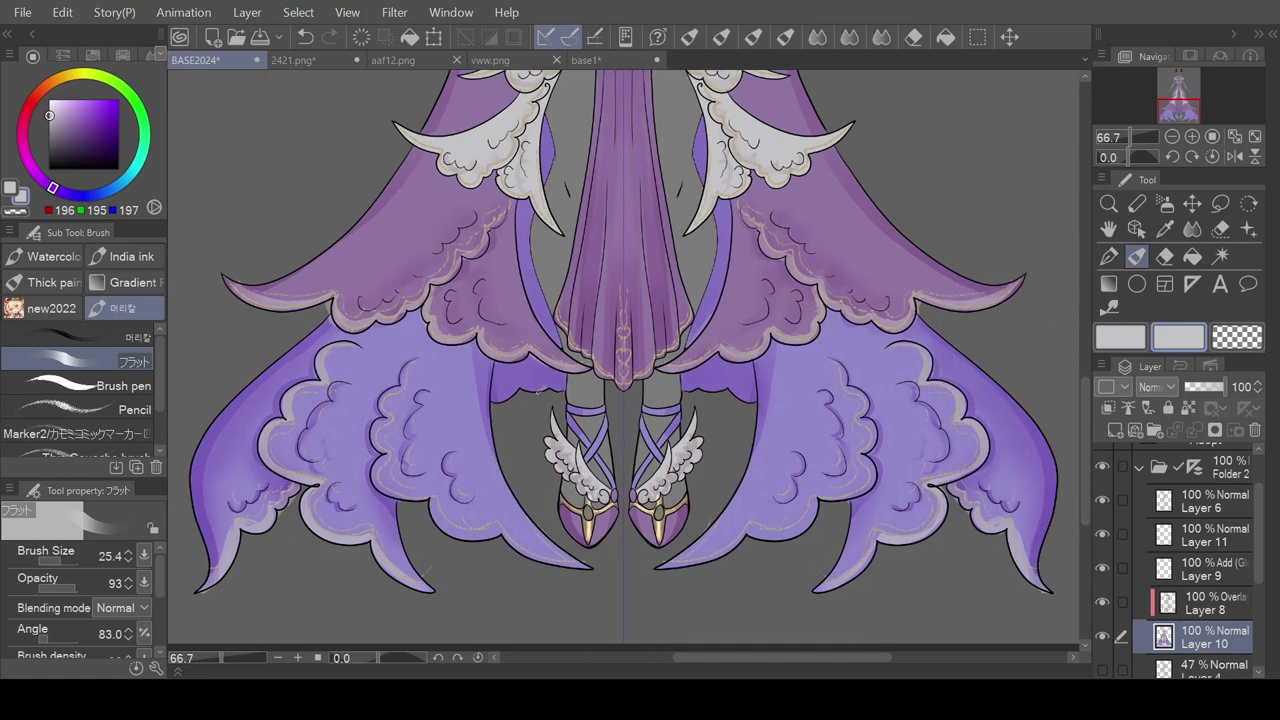
{"action": "left_click_drag", "start_coordinate": [488, 394], "coordinate": [570, 378]}
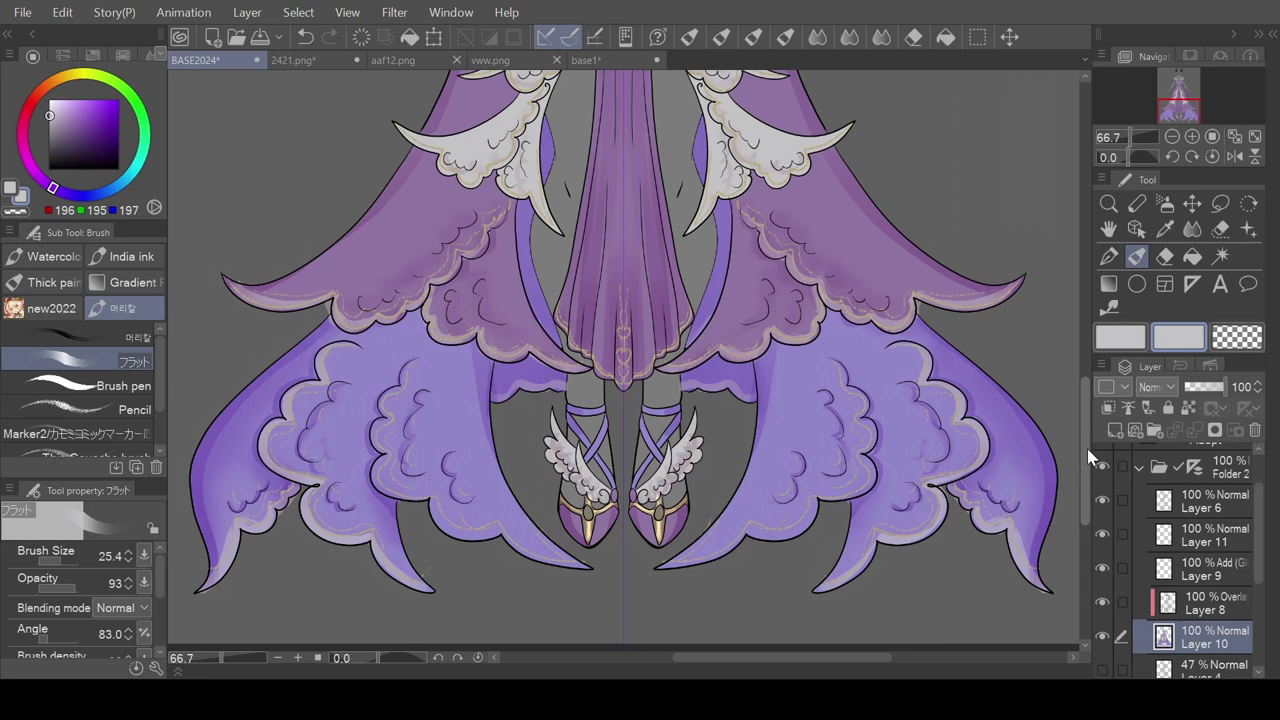
- Brush pale highlights onto the lower folds of the centre panel, soften them with Blur, and save the drawing
{"action": "left_click_drag", "start_coordinate": [1086, 447], "coordinate": [1055, 420]}
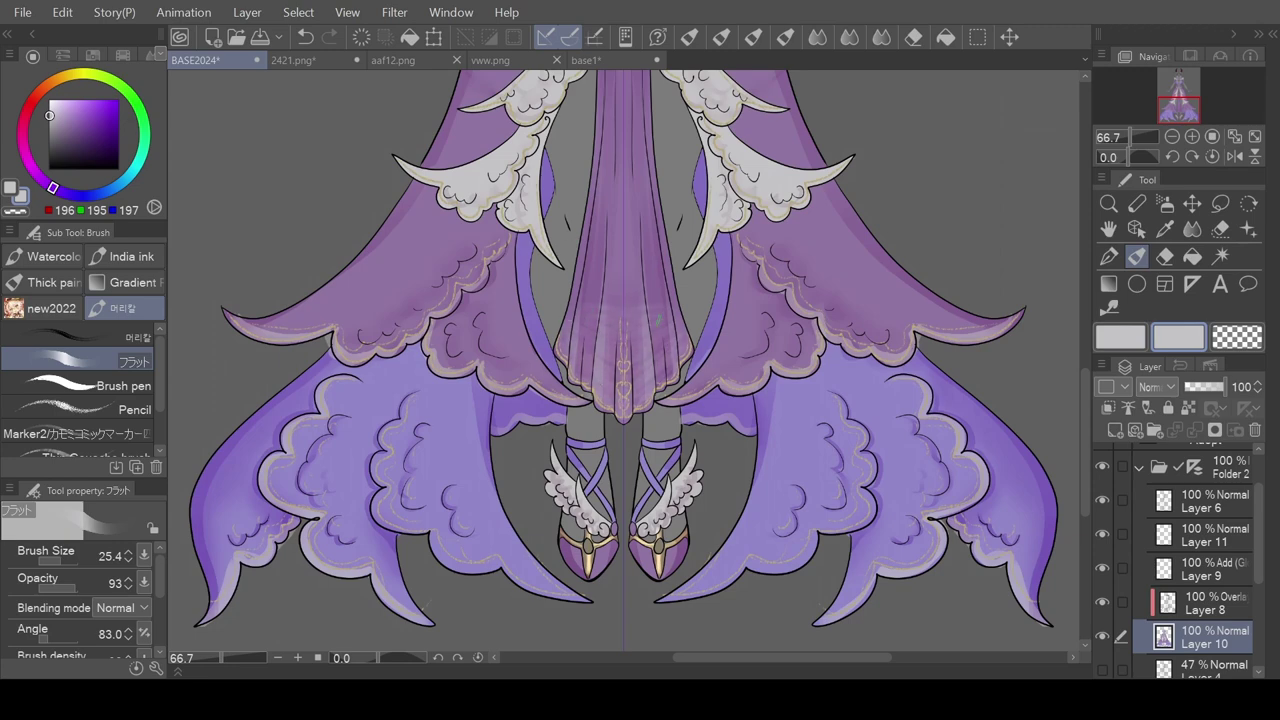
{"action": "left_click", "coordinate": [1192, 229]}
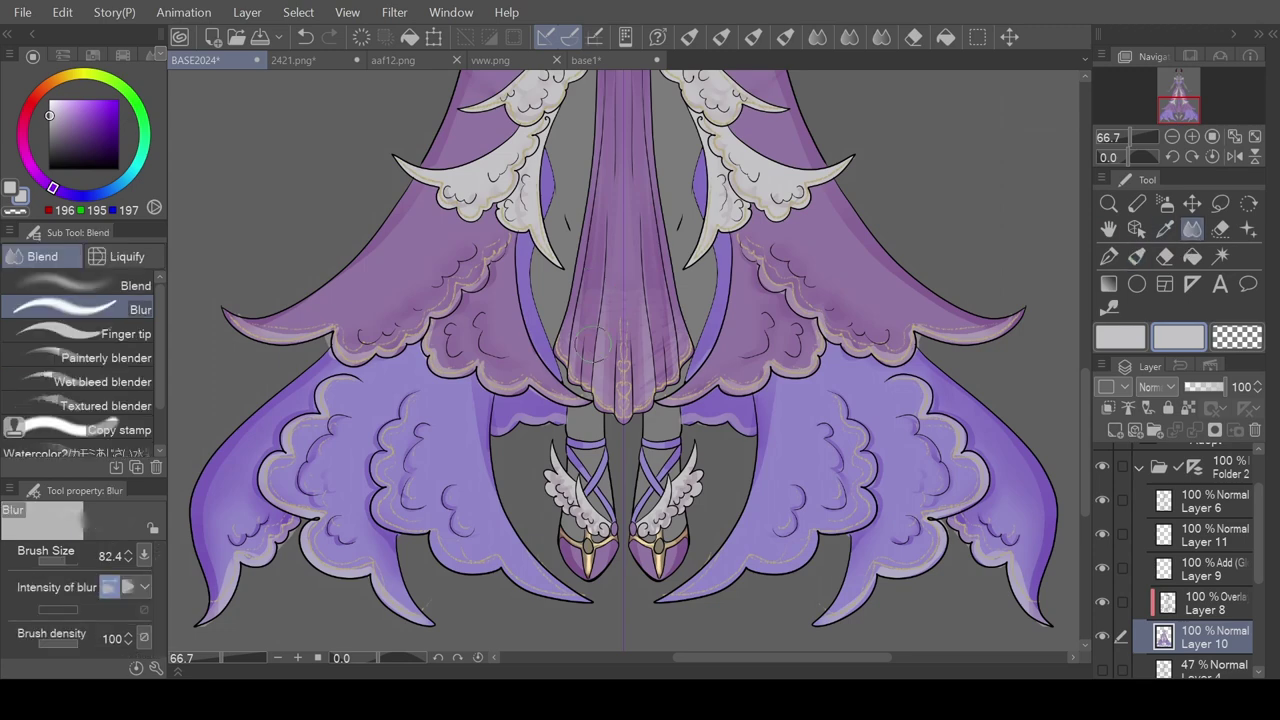
{"action": "scroll", "coordinate": [610, 176], "scroll_direction": "down", "scroll_amount": 5}
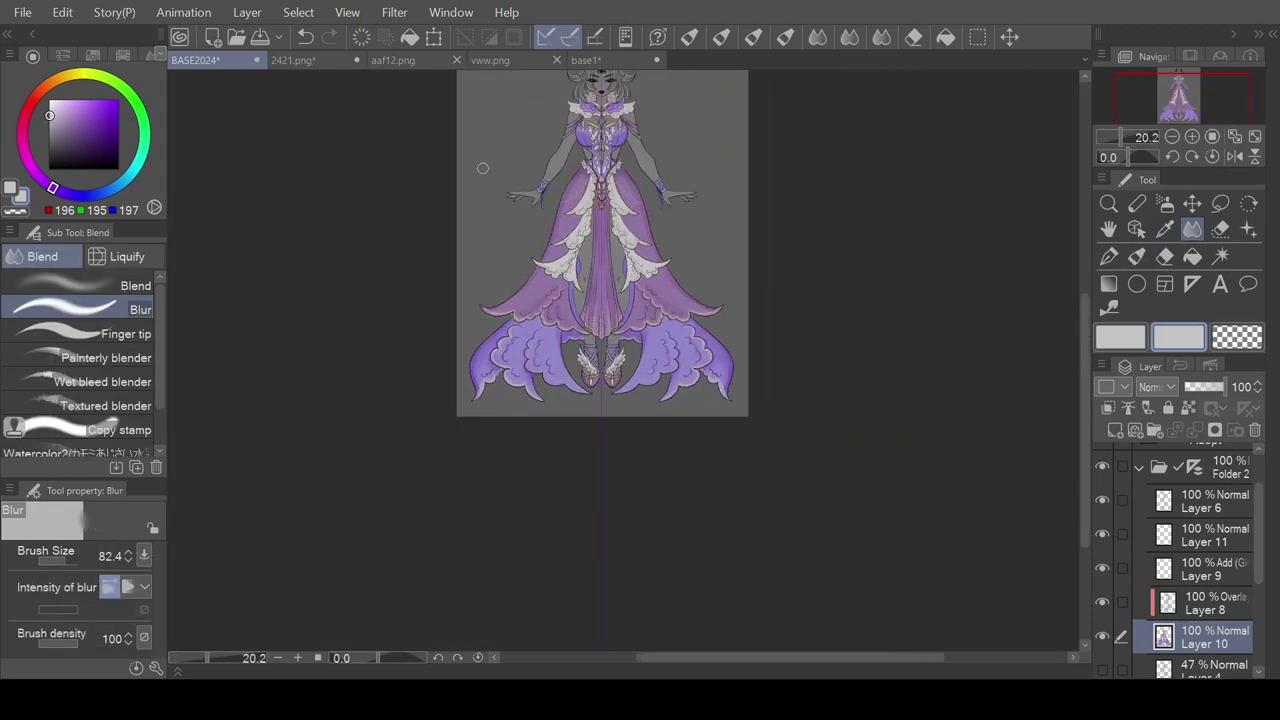
{"action": "key", "text": "ctrl+s"}
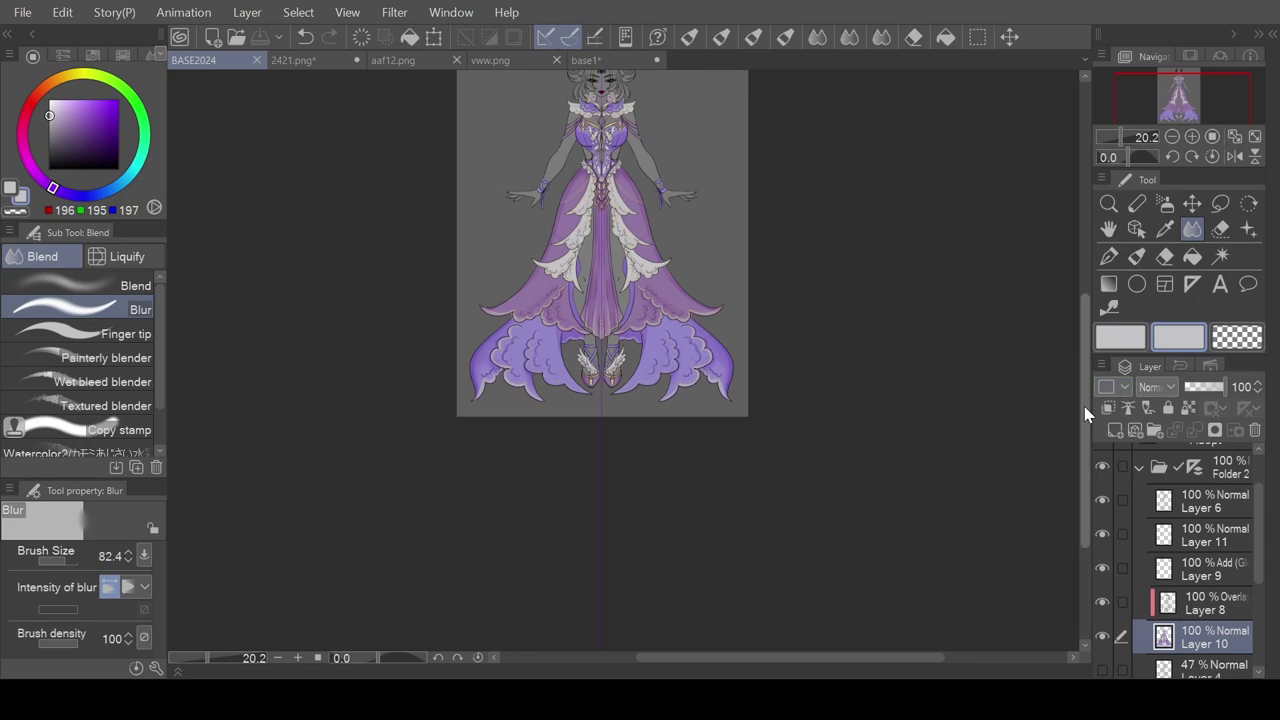
- Paint pale edging along the innermost scalloped feather section of the violet train down to its tip, and save the drawing
{"action": "scroll", "coordinate": [570, 370], "scroll_direction": "up", "scroll_amount": 8}
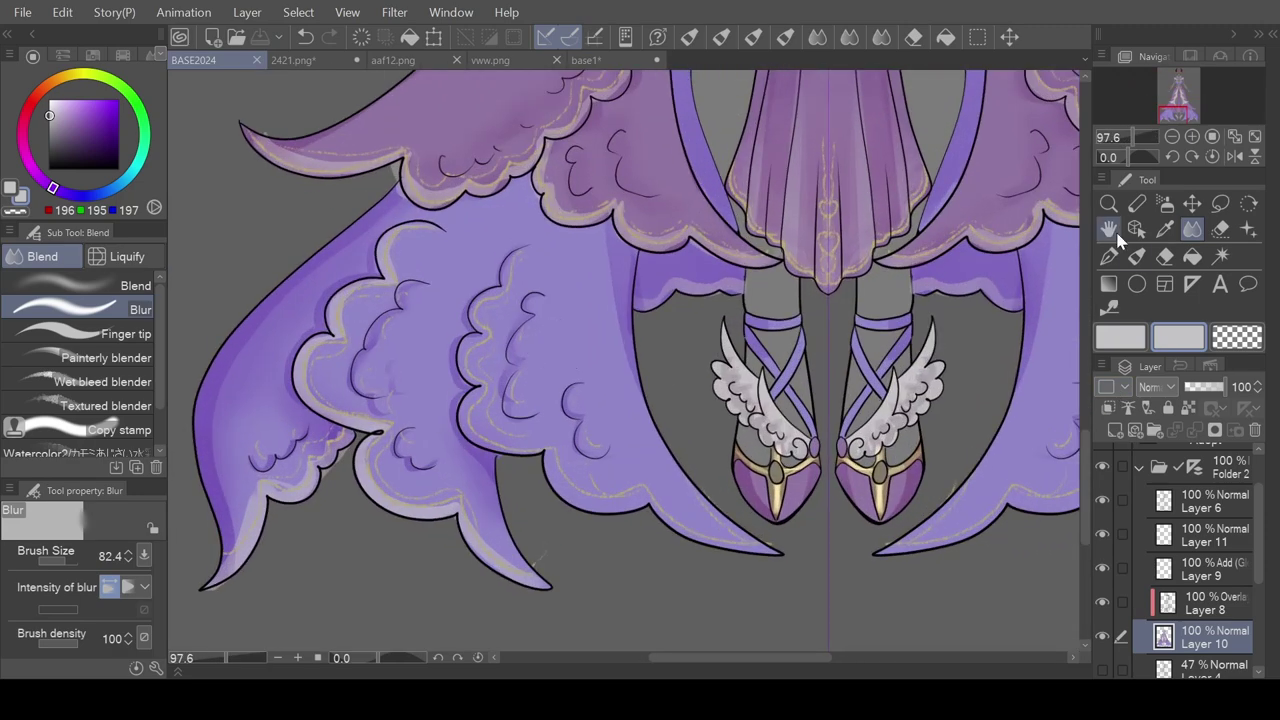
{"action": "left_click", "coordinate": [1137, 256]}
{"action": "mouse_move", "coordinate": [521, 246]}
{"action": "left_mouse_down"}
{"action": "mouse_move", "coordinate": [473, 313]}
{"action": "mouse_move", "coordinate": [482, 334]}
{"action": "mouse_move", "coordinate": [465, 341]}
{"action": "mouse_move", "coordinate": [478, 384]}
{"action": "mouse_move", "coordinate": [463, 404]}
{"action": "mouse_move", "coordinate": [467, 434]}
{"action": "mouse_move", "coordinate": [543, 455]}
{"action": "mouse_move", "coordinate": [577, 504]}
{"action": "mouse_move", "coordinate": [639, 503]}
{"action": "mouse_move", "coordinate": [725, 551]}
{"action": "mouse_move", "coordinate": [790, 556]}
{"action": "left_mouse_up"}
{"action": "left_click", "coordinate": [1165, 256]}
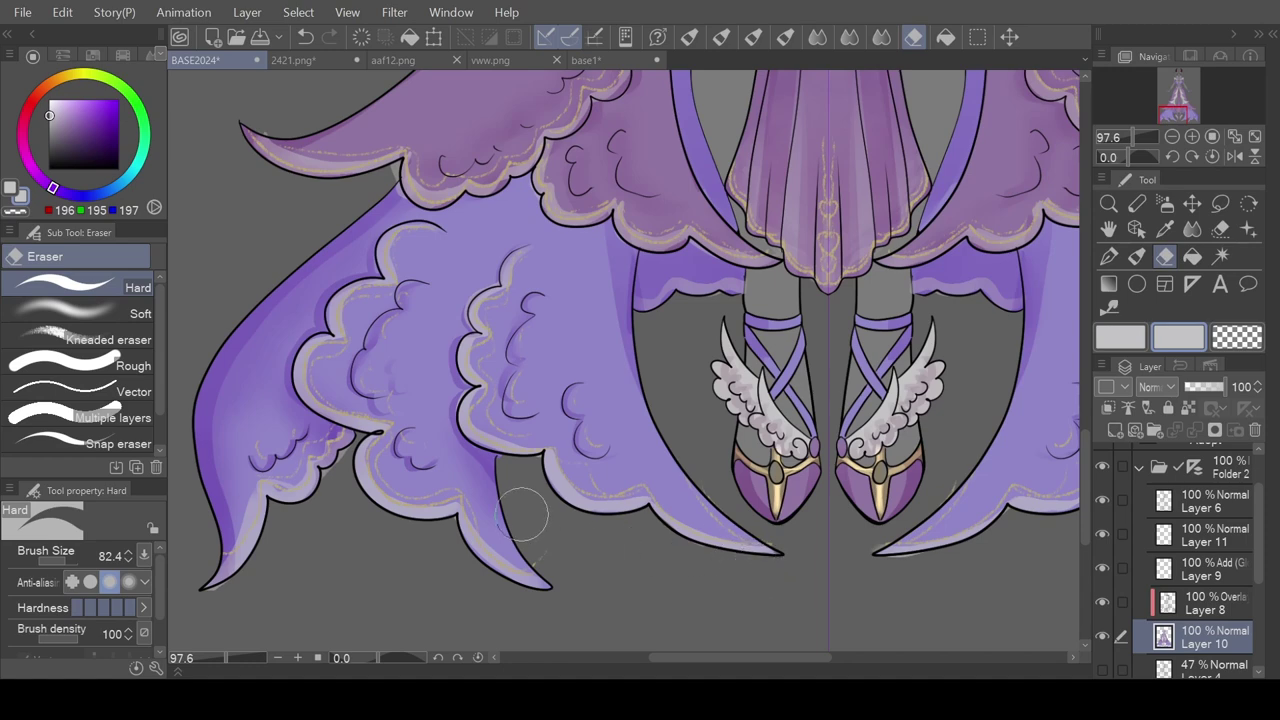
{"action": "scroll", "coordinate": [522, 515], "scroll_direction": "down", "scroll_amount": 8}
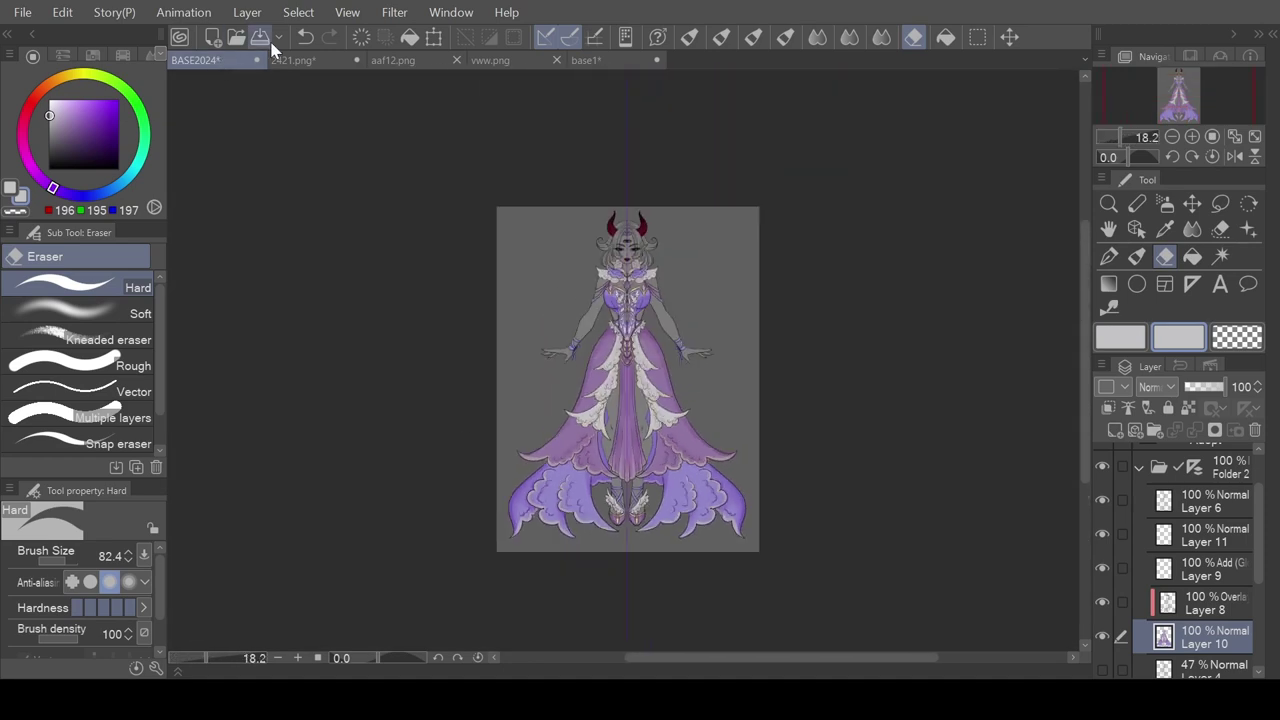
{"action": "left_click", "coordinate": [276, 40]}
{"action": "scroll", "coordinate": [1153, 531], "scroll_direction": "down", "scroll_amount": 5}
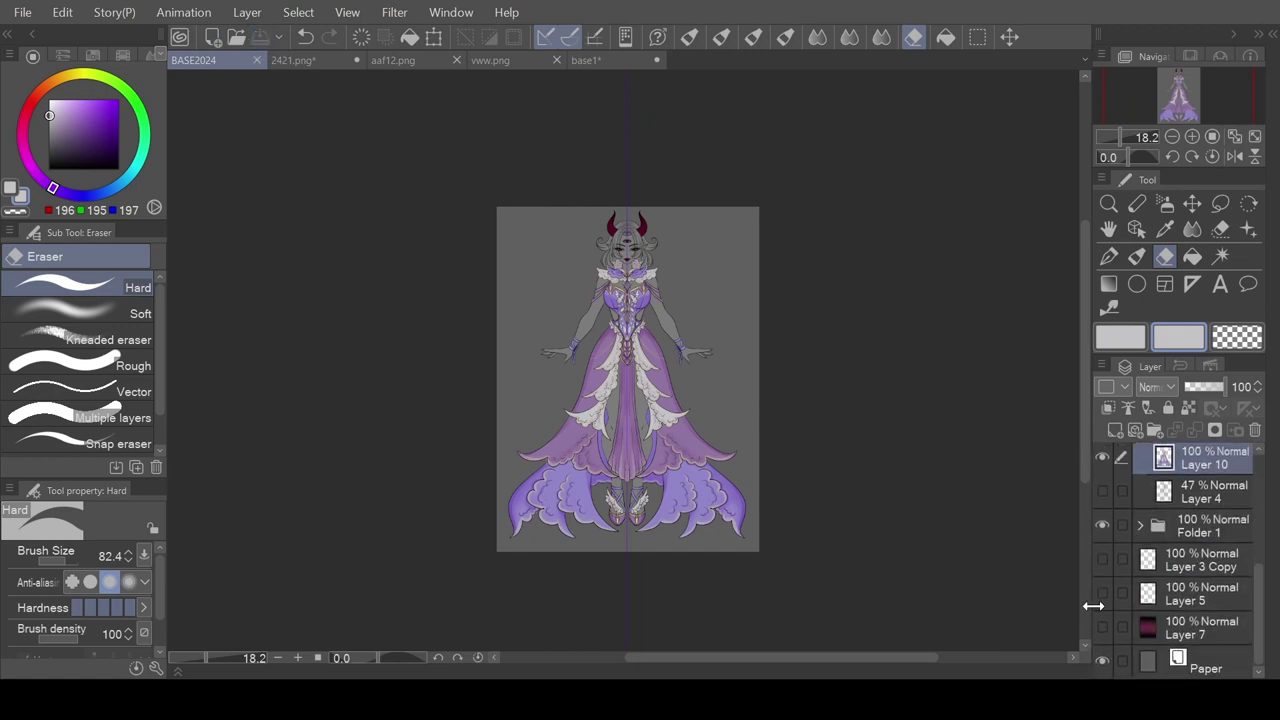
{"action": "left_click", "coordinate": [1103, 627]}
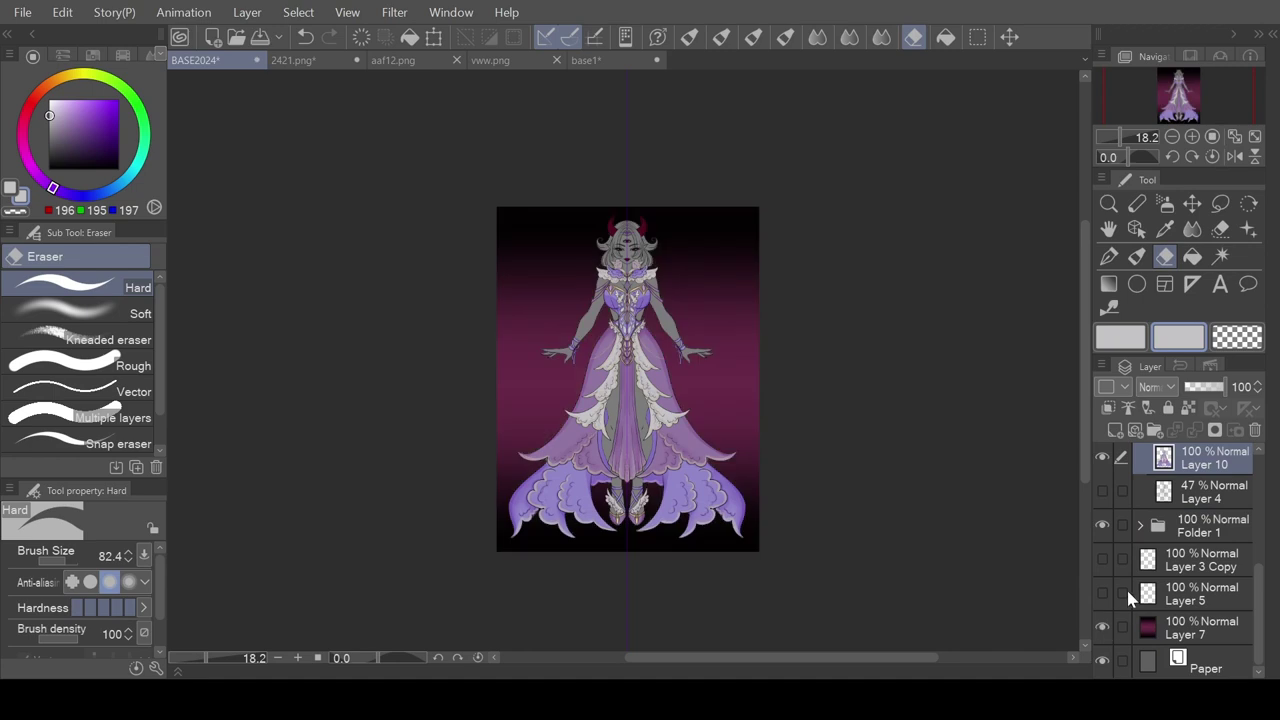
{"action": "scroll", "coordinate": [1128, 597], "scroll_direction": "up", "scroll_amount": 4}
{"action": "scroll", "coordinate": [1128, 597], "scroll_direction": "down", "scroll_amount": 3}
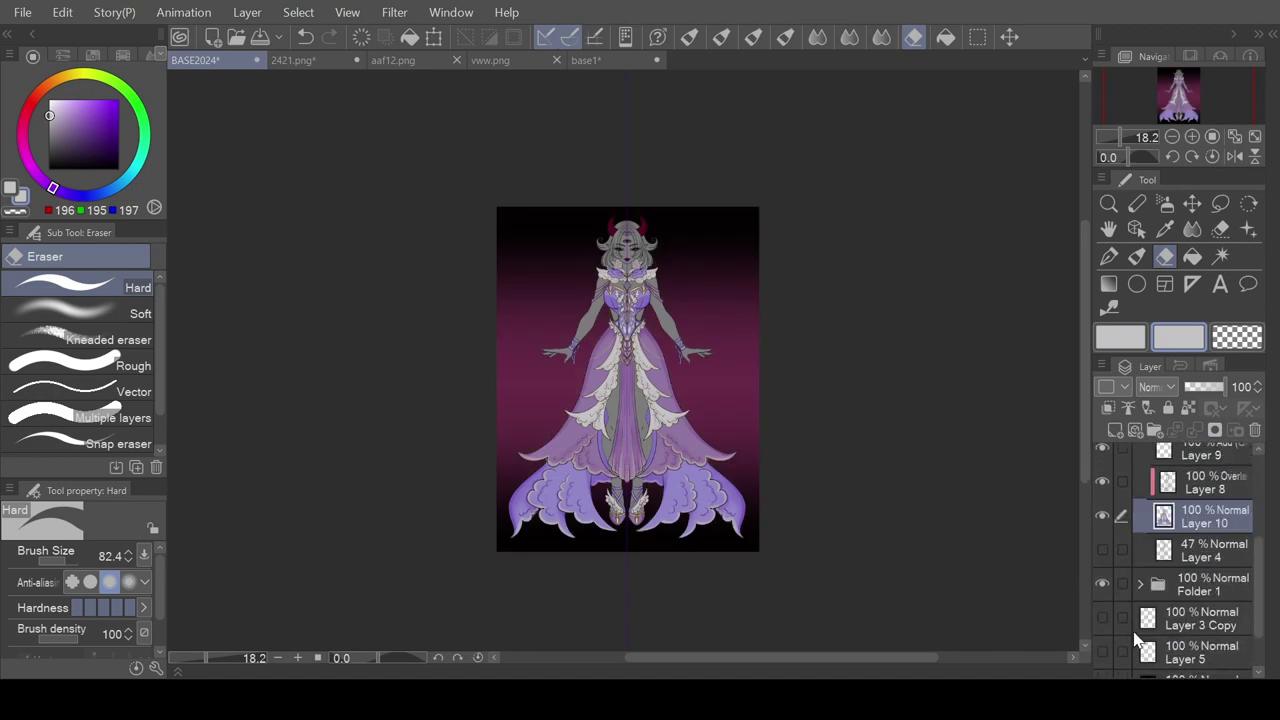
{"action": "scroll", "coordinate": [1104, 641], "scroll_direction": "down", "scroll_amount": 2}
{"action": "left_click", "coordinate": [1104, 625]}
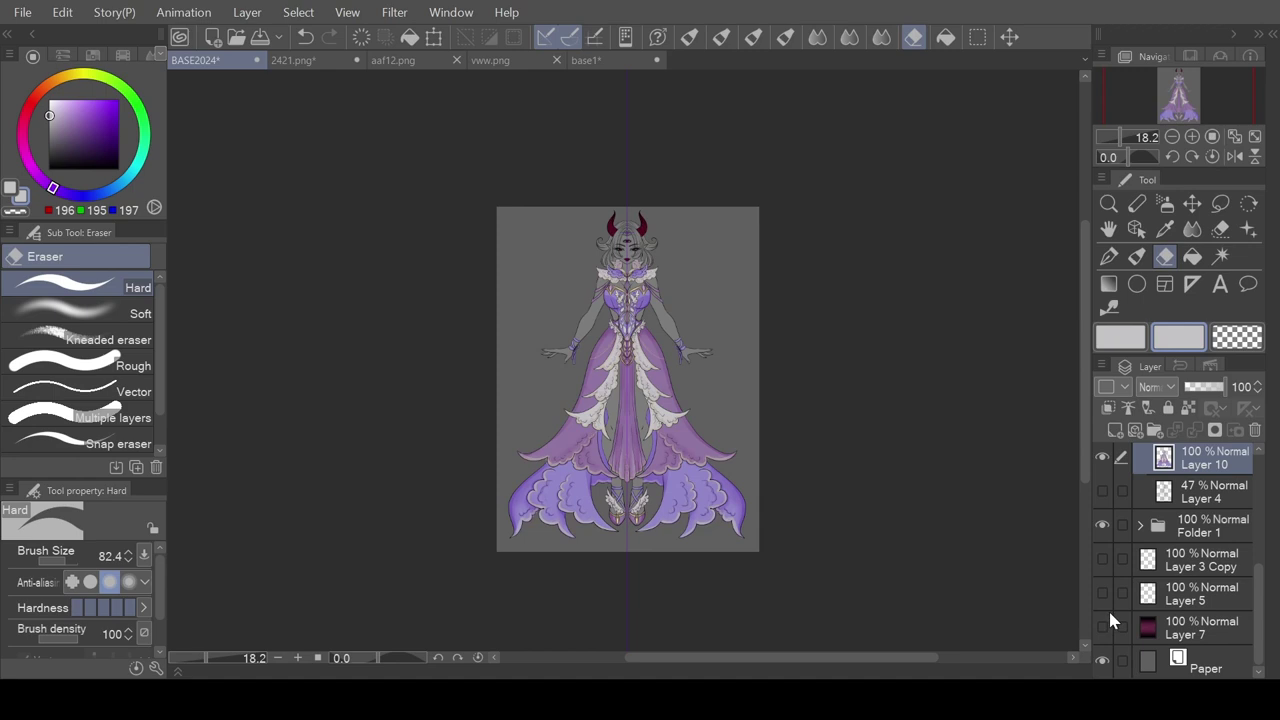
- Hide the Paper layer so the figure stands on a transparent background
{"action": "scroll", "coordinate": [1165, 578], "scroll_direction": "up", "scroll_amount": 3}
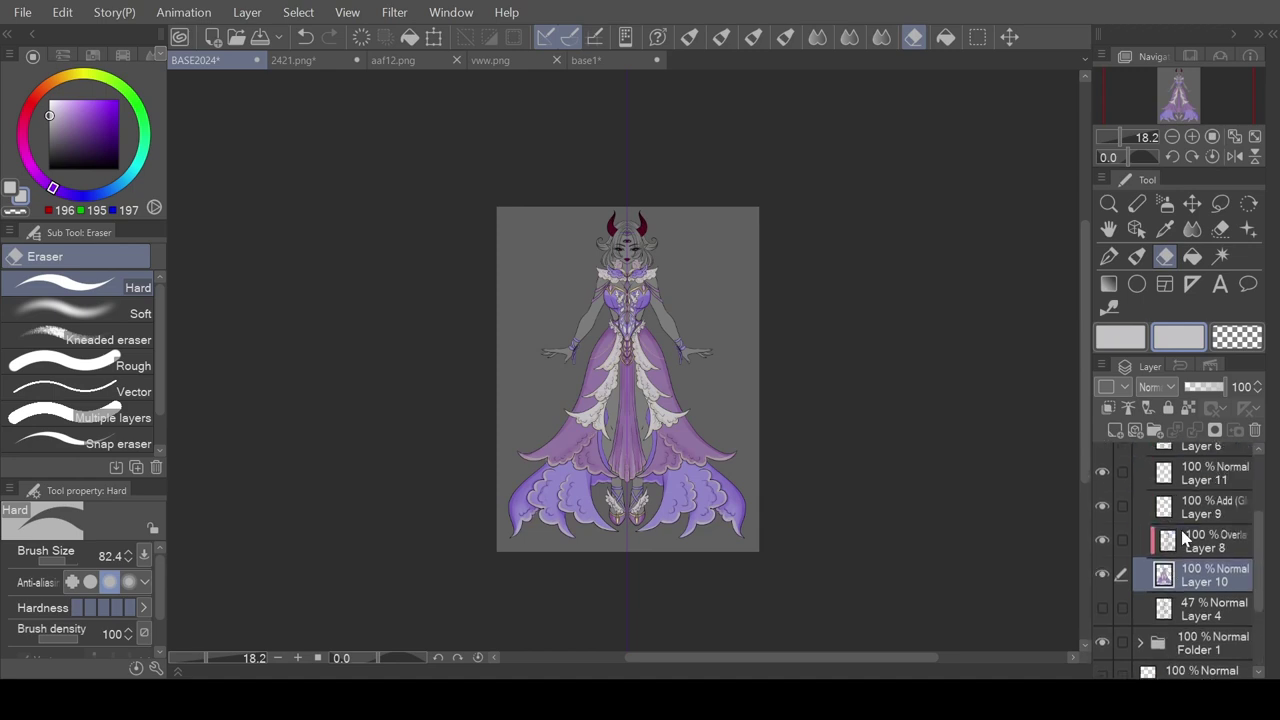
{"action": "scroll", "coordinate": [1179, 556], "scroll_direction": "down", "scroll_amount": 3}
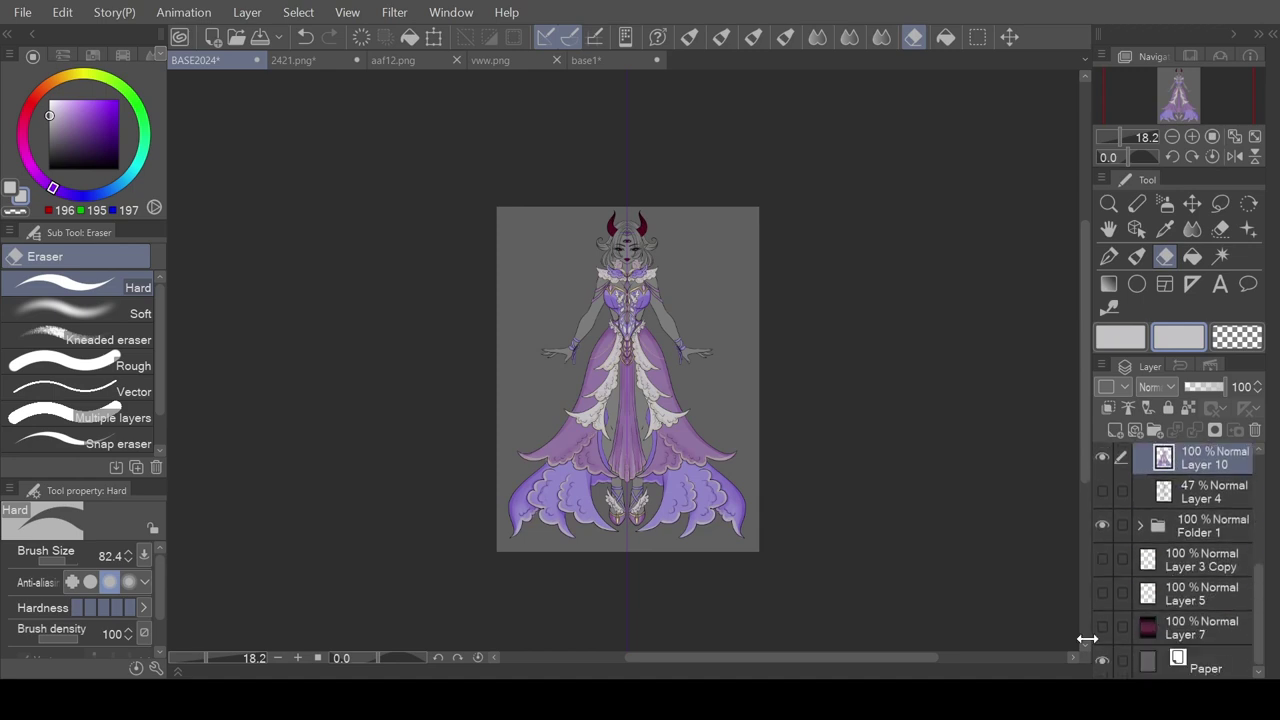
{"action": "left_click", "coordinate": [1101, 665]}
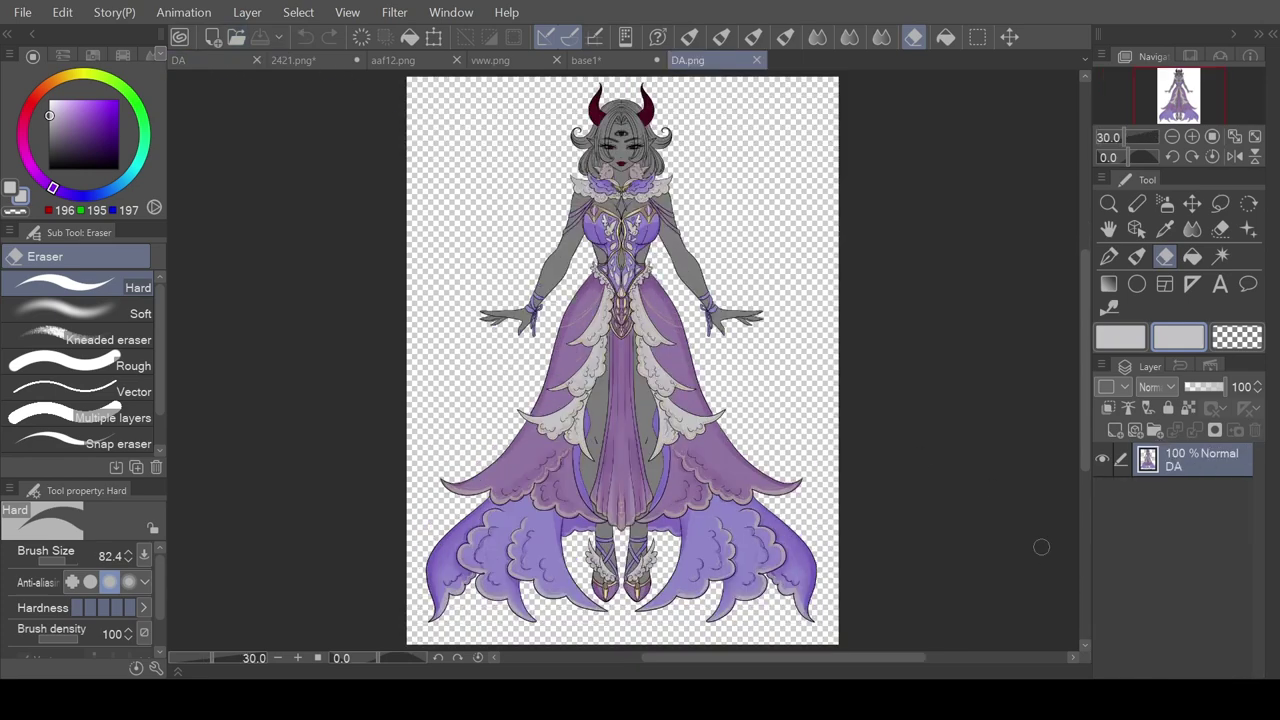
- Lasso the whole flattened figure in DA.png and paste it into the DA document, with the Layer 7 gradient background shown
{"action": "key", "text": "m"}
{"action": "scroll", "coordinate": [816, 402], "scroll_direction": "down", "scroll_amount": 2}
{"action": "mouse_move", "coordinate": [713, 109]}
{"action": "left_mouse_down"}
{"action": "mouse_move", "coordinate": [406, 380]}
{"action": "mouse_move", "coordinate": [725, 98]}
{"action": "left_mouse_up"}
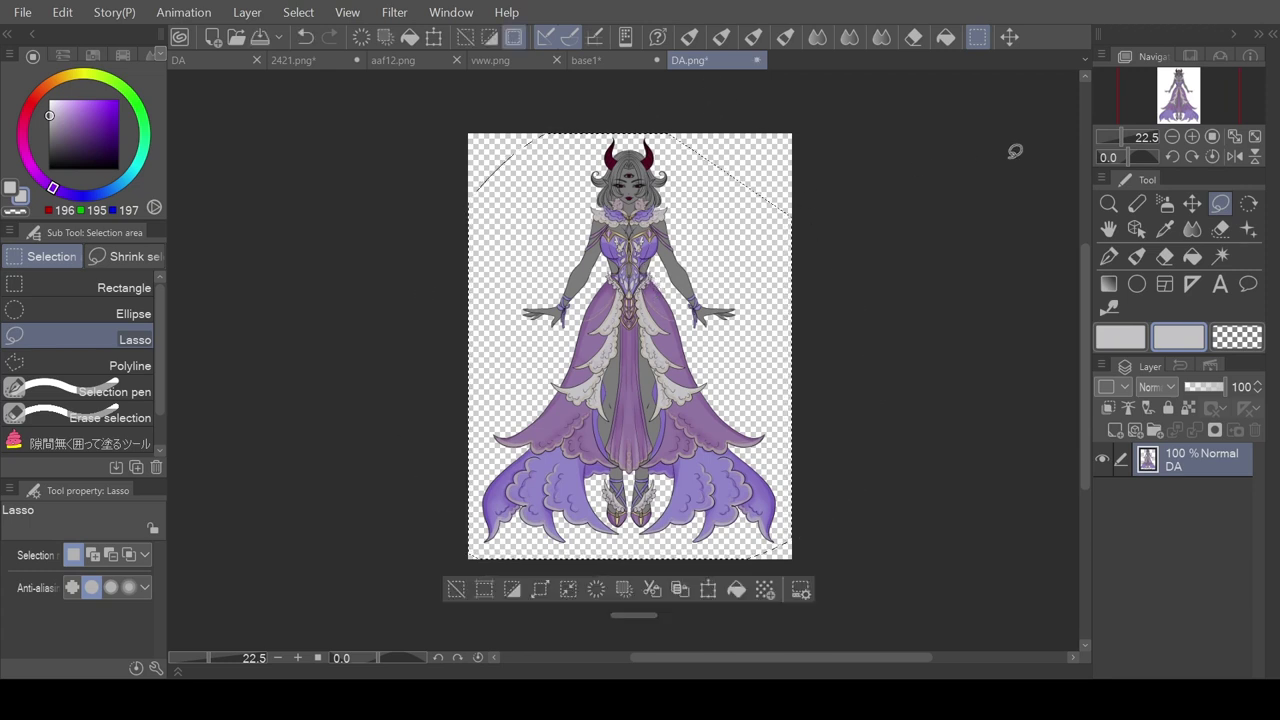
{"action": "left_click", "coordinate": [225, 60]}
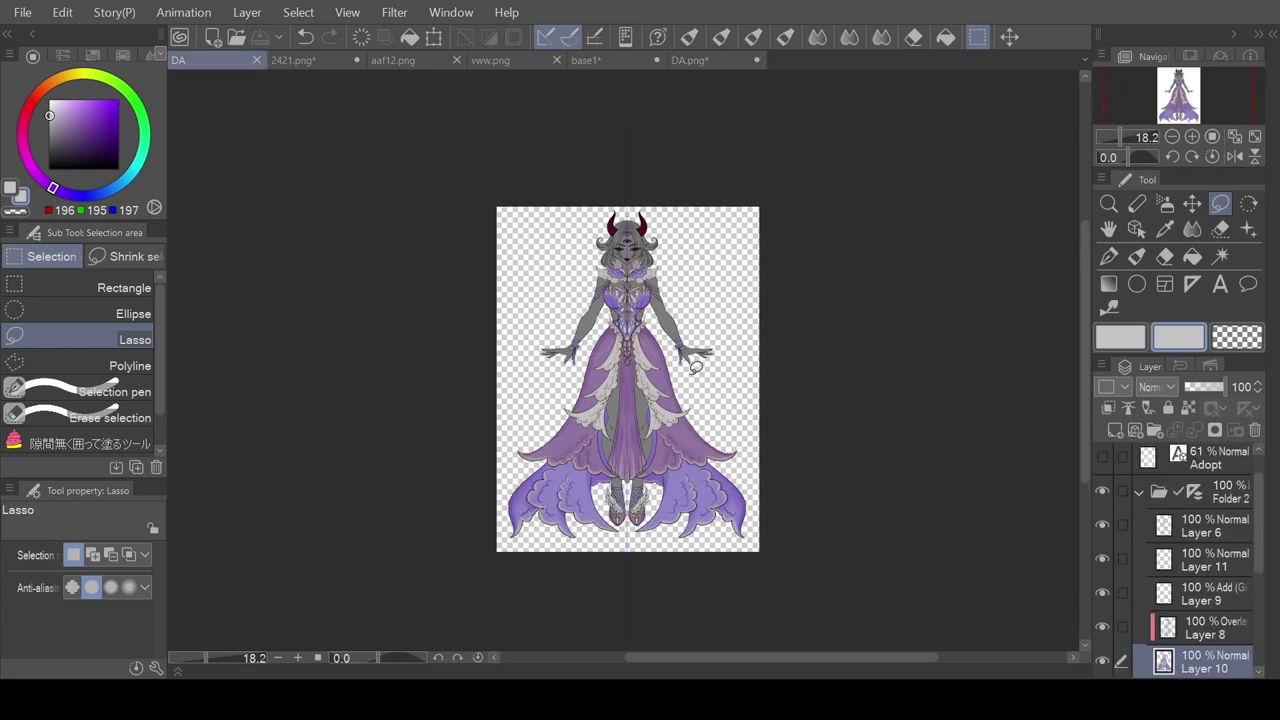
{"action": "scroll", "coordinate": [1257, 563], "scroll_direction": "down", "scroll_amount": 5}
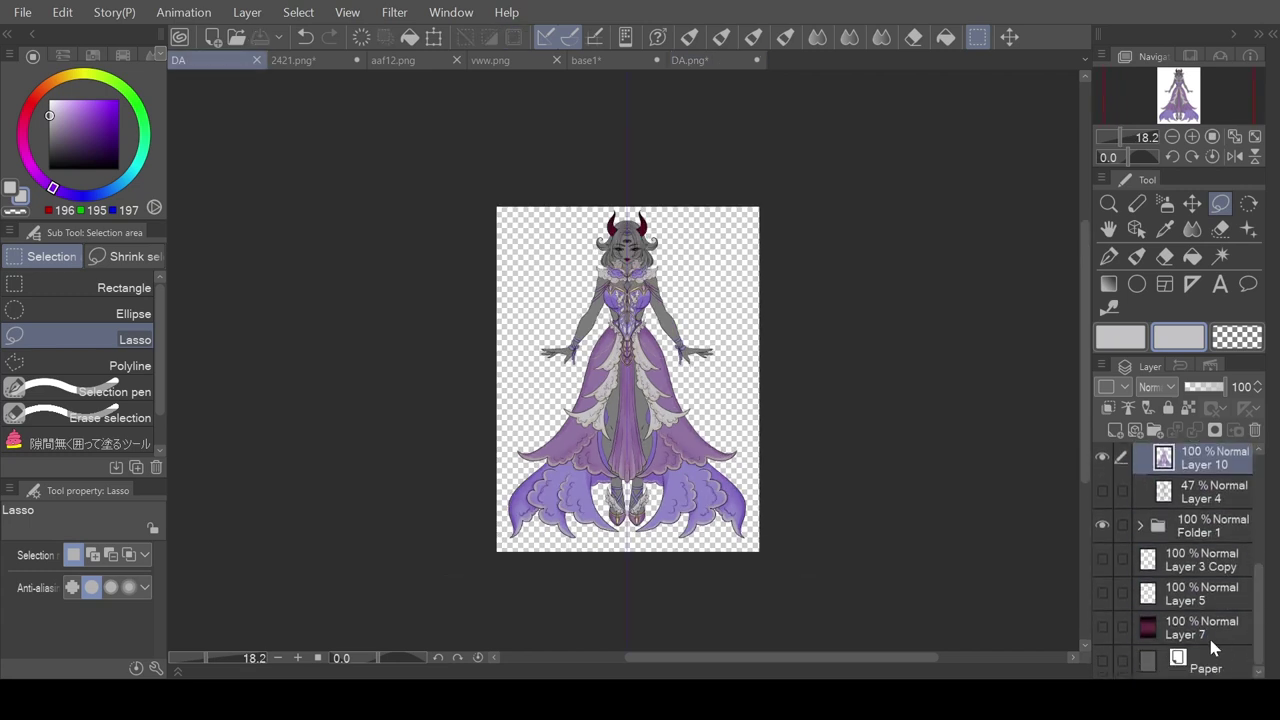
{"action": "left_click", "coordinate": [1102, 627]}
{"action": "key", "text": "ctrl+v"}
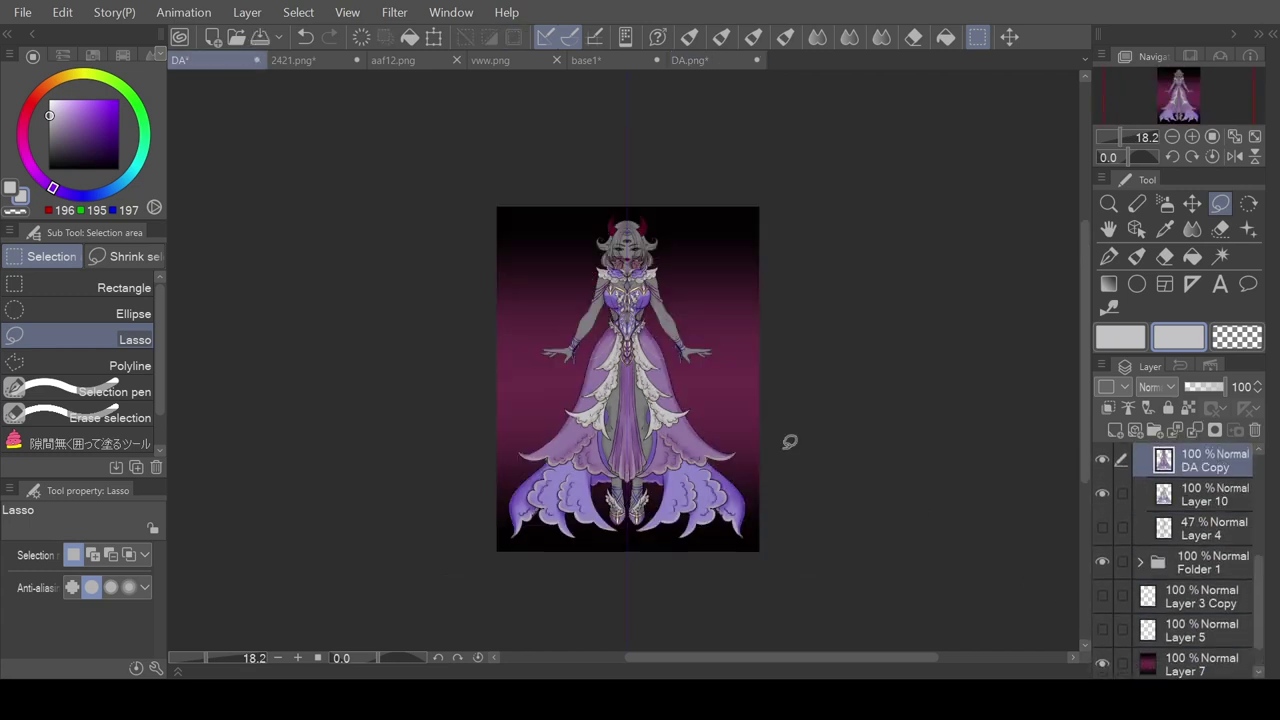
- Move the pasted DA Copy layer out of Folder 2 to just above Folder 1, and collapse Folder 2
{"action": "left_click_drag", "start_coordinate": [1272, 600], "coordinate": [1263, 541]}
{"action": "left_click_drag", "start_coordinate": [1208, 601], "coordinate": [1262, 570]}
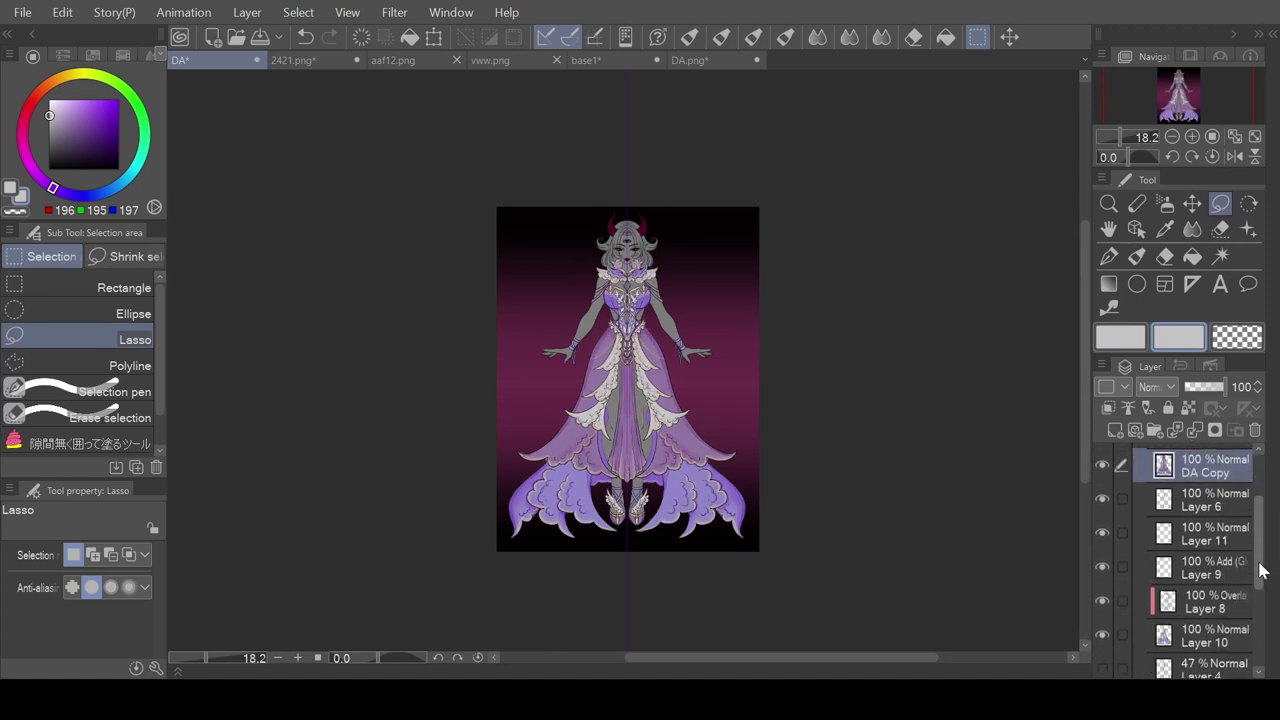
{"action": "left_click_drag", "start_coordinate": [1190, 672], "coordinate": [1190, 600]}
{"action": "scroll", "coordinate": [1253, 580], "scroll_direction": "up", "scroll_amount": 3}
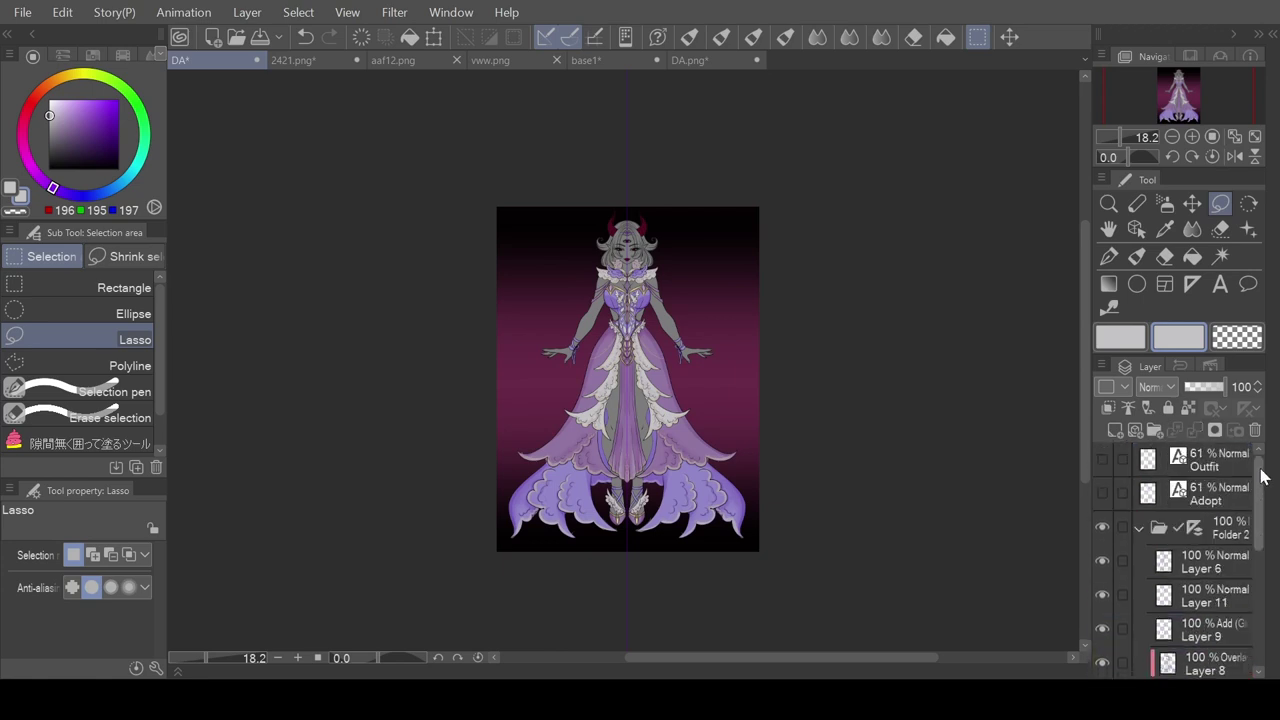
{"action": "left_click", "coordinate": [1139, 527]}
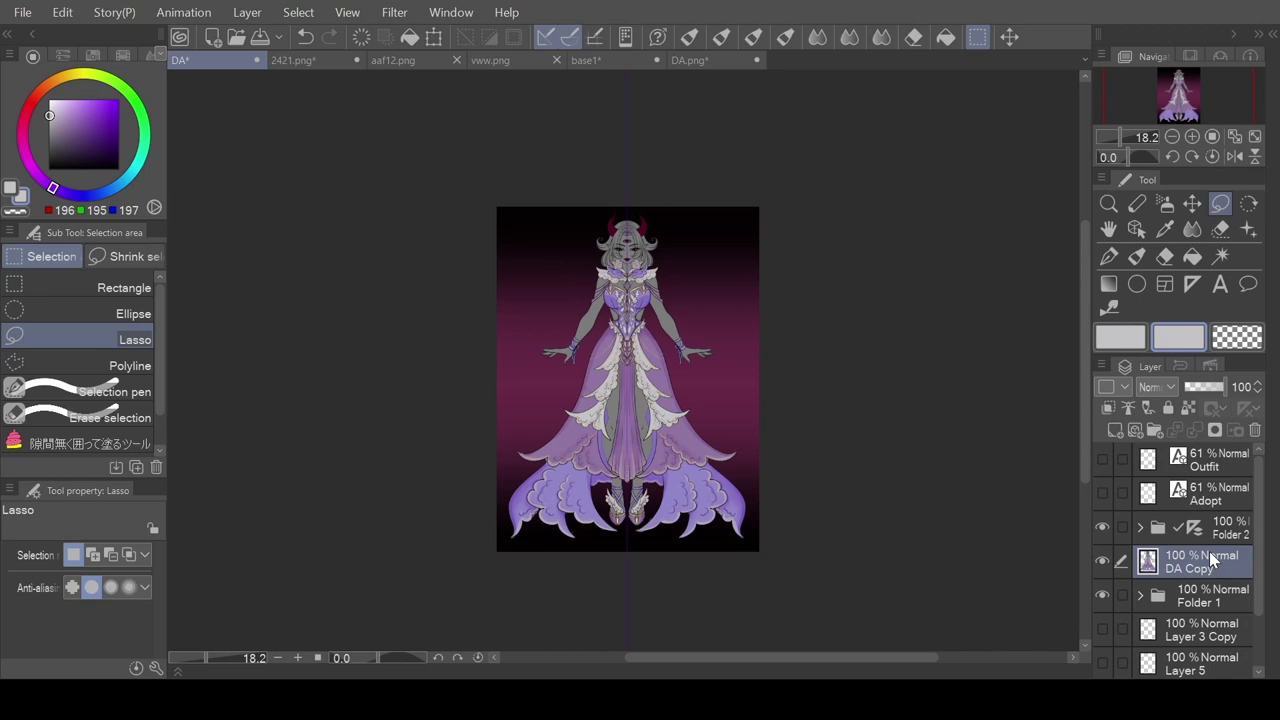
- Enlarge the DA Copy figure and position it partly beyond the canvas's right edge beside the main figure
{"action": "mouse_move", "coordinate": [825, 336]}
{"action": "left_mouse_down"}
{"action": "mouse_move", "coordinate": [419, 381]}
{"action": "mouse_move", "coordinate": [866, 260]}
{"action": "mouse_move", "coordinate": [860, 250]}
{"action": "left_mouse_up"}
{"action": "key", "text": "ctrl+t"}
{"action": "left_click_drag", "start_coordinate": [760, 207], "coordinate": [880, 106]}
{"action": "left_click_drag", "start_coordinate": [692, 425], "coordinate": [788, 417]}
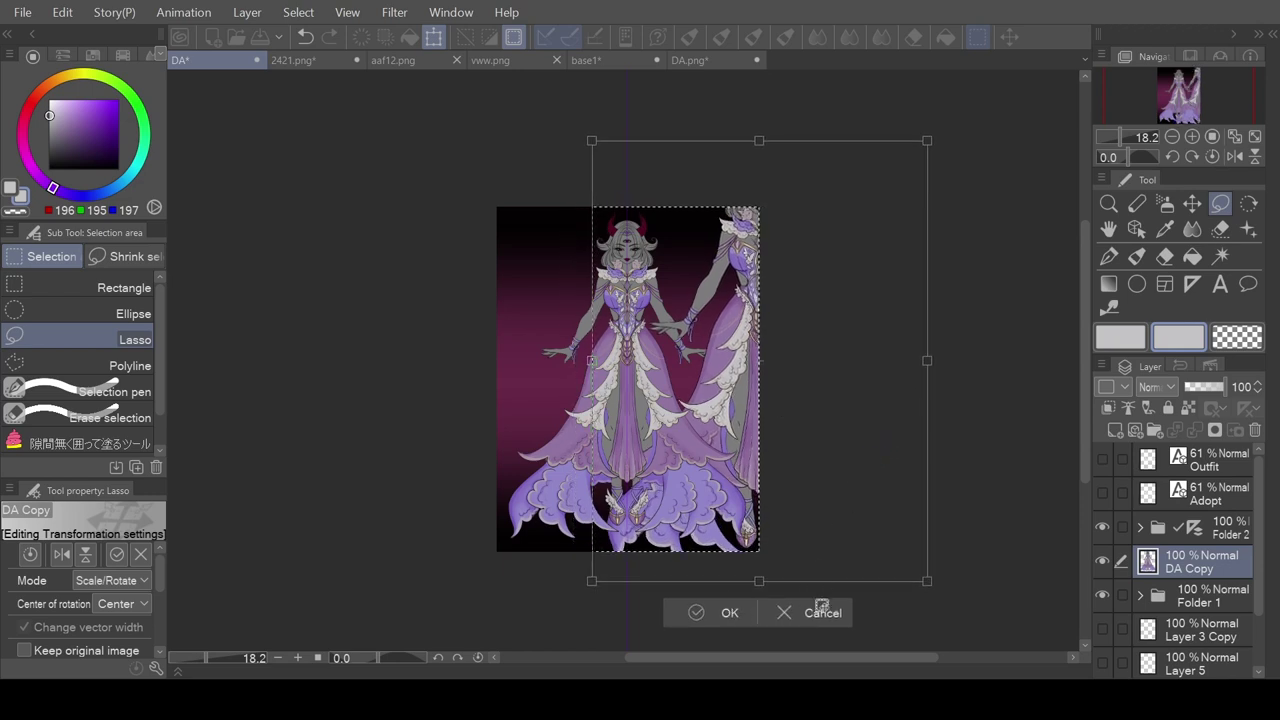
{"action": "key", "text": "Return"}
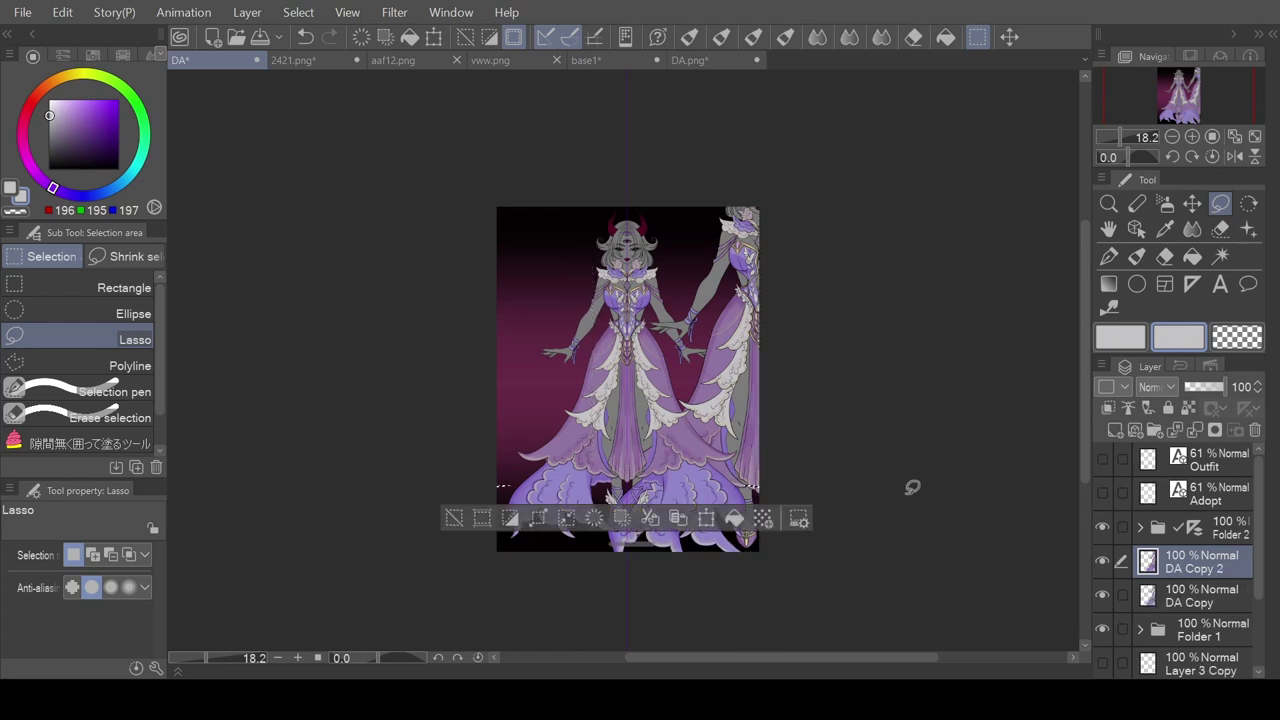
- Place the mirrored duplicate, DA Copy 2, along the canvas's left edge so the two enlarged figures flank the main figure symmetrically
{"action": "key", "text": "ctrl+d"}
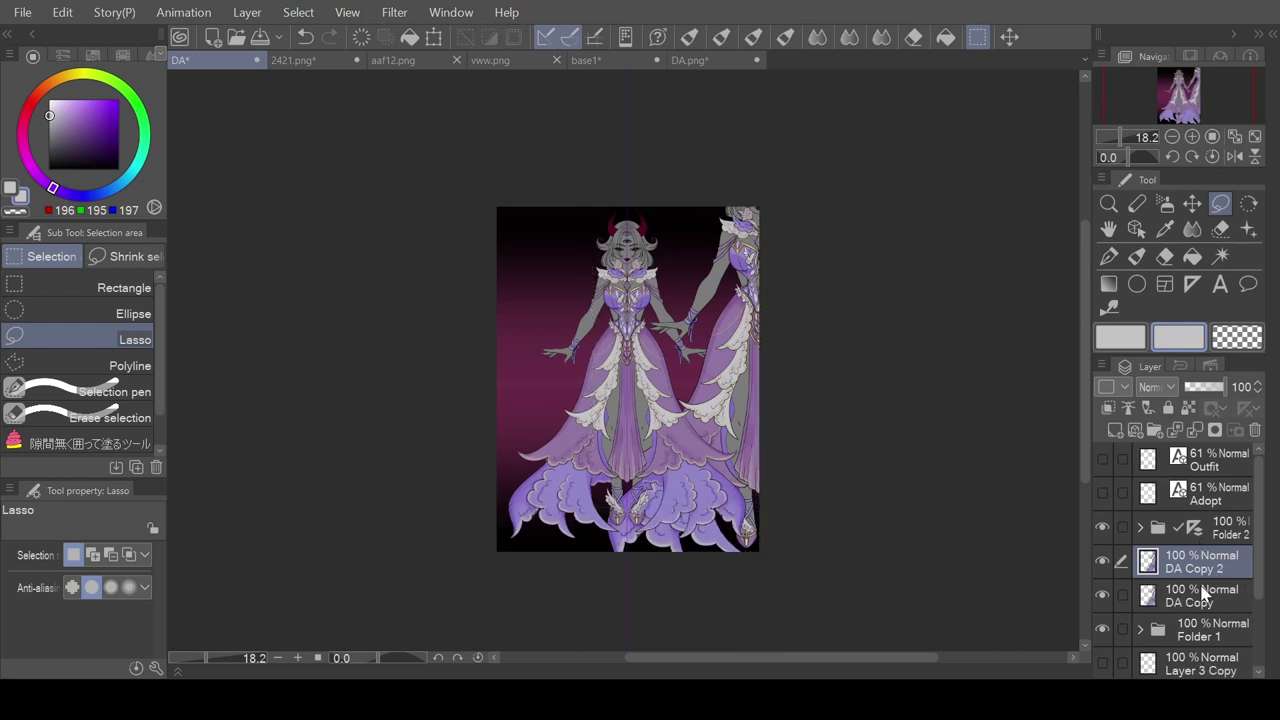
{"action": "left_click", "coordinate": [1192, 203]}
{"action": "left_click_drag", "start_coordinate": [894, 551], "coordinate": [846, 574]}
{"action": "key", "text": "ctrl+plus"}
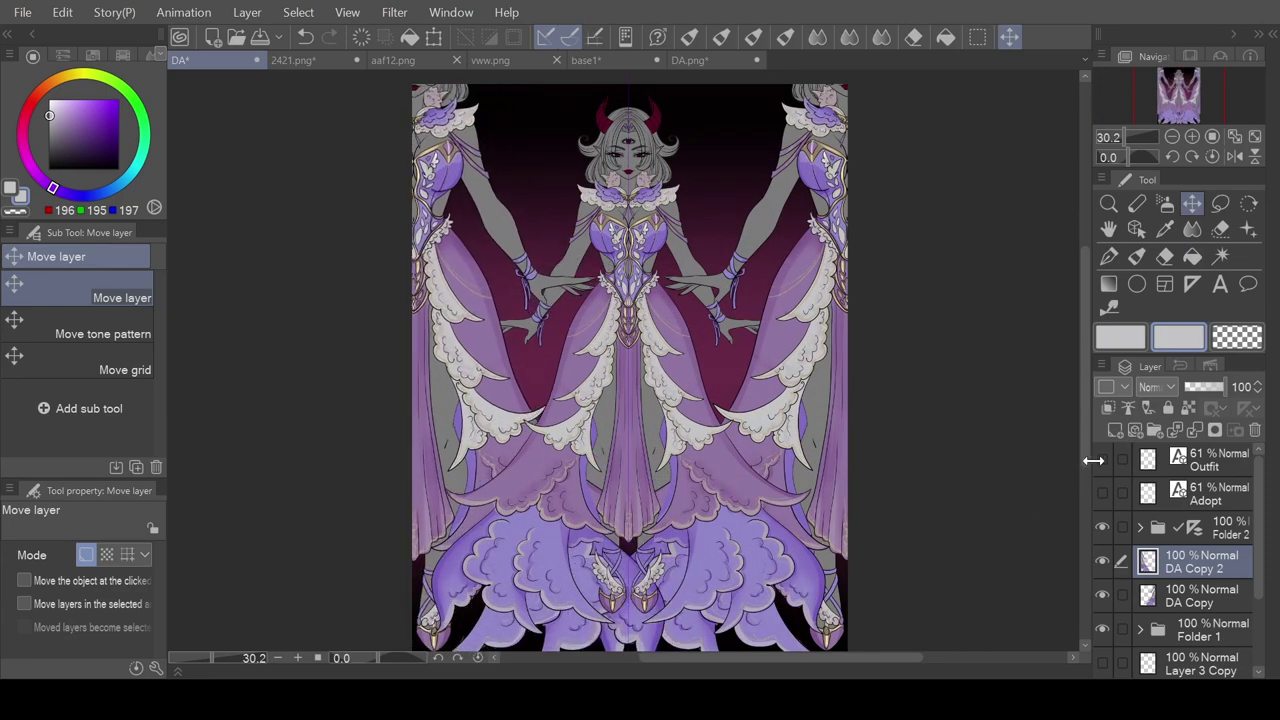
{"action": "left_click_drag", "start_coordinate": [1085, 460], "coordinate": [1080, 436]}
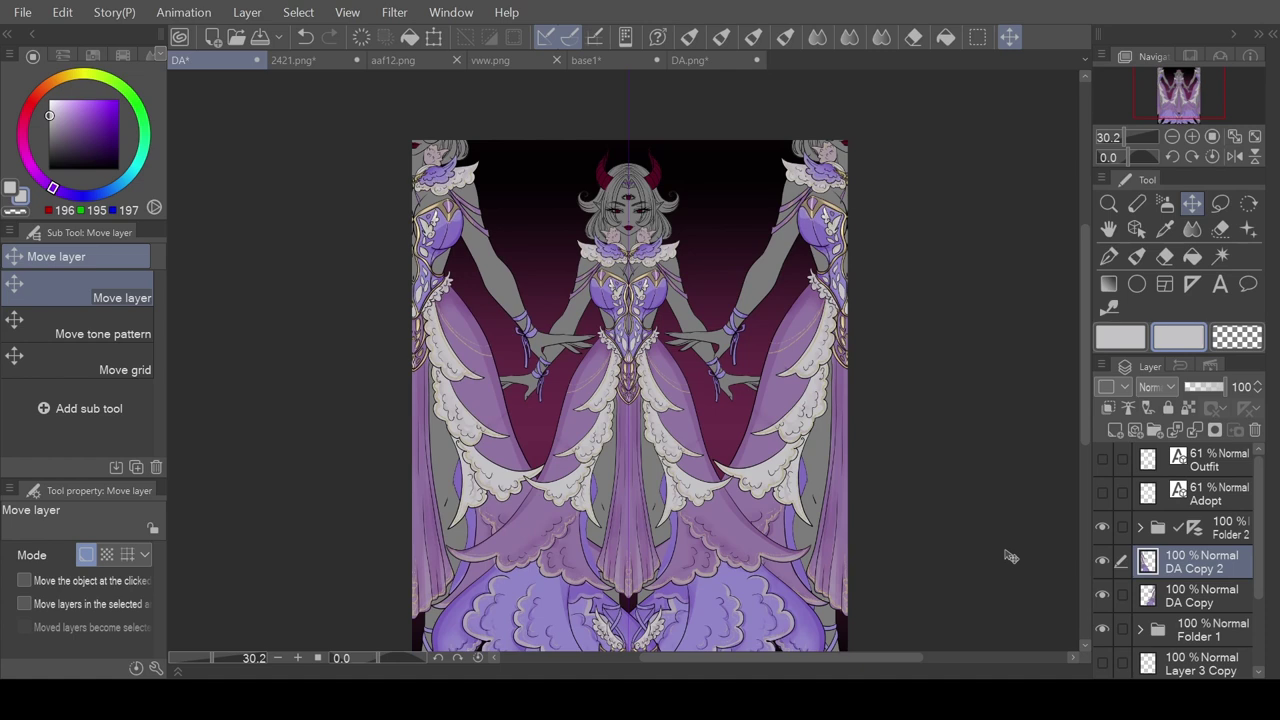
{"action": "left_click_drag", "start_coordinate": [1085, 440], "coordinate": [1080, 490]}
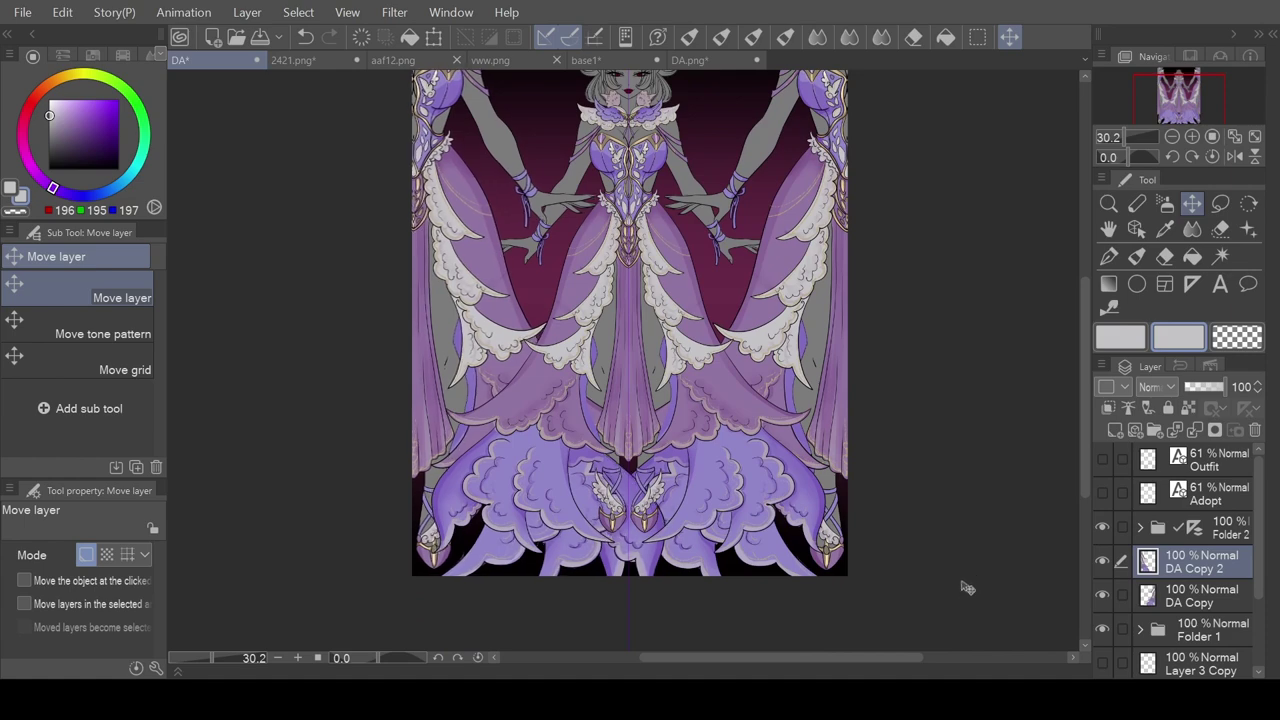
{"action": "scroll", "coordinate": [967, 588], "scroll_direction": "down", "scroll_amount": 3}
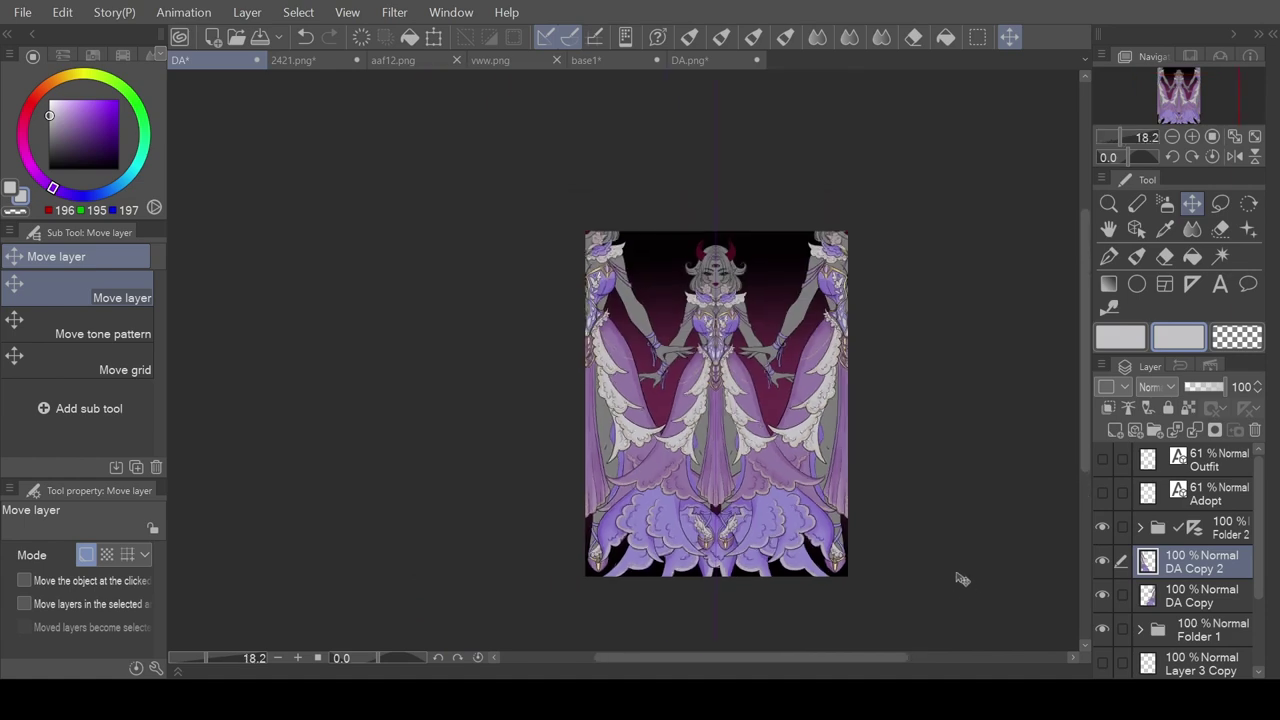
- Merge DA Copy 2 down into DA Copy at 36% opacity and move the merged layer into Folder 1
{"action": "left_click", "coordinate": [1196, 430]}
{"action": "left_click", "coordinate": [1200, 388]}
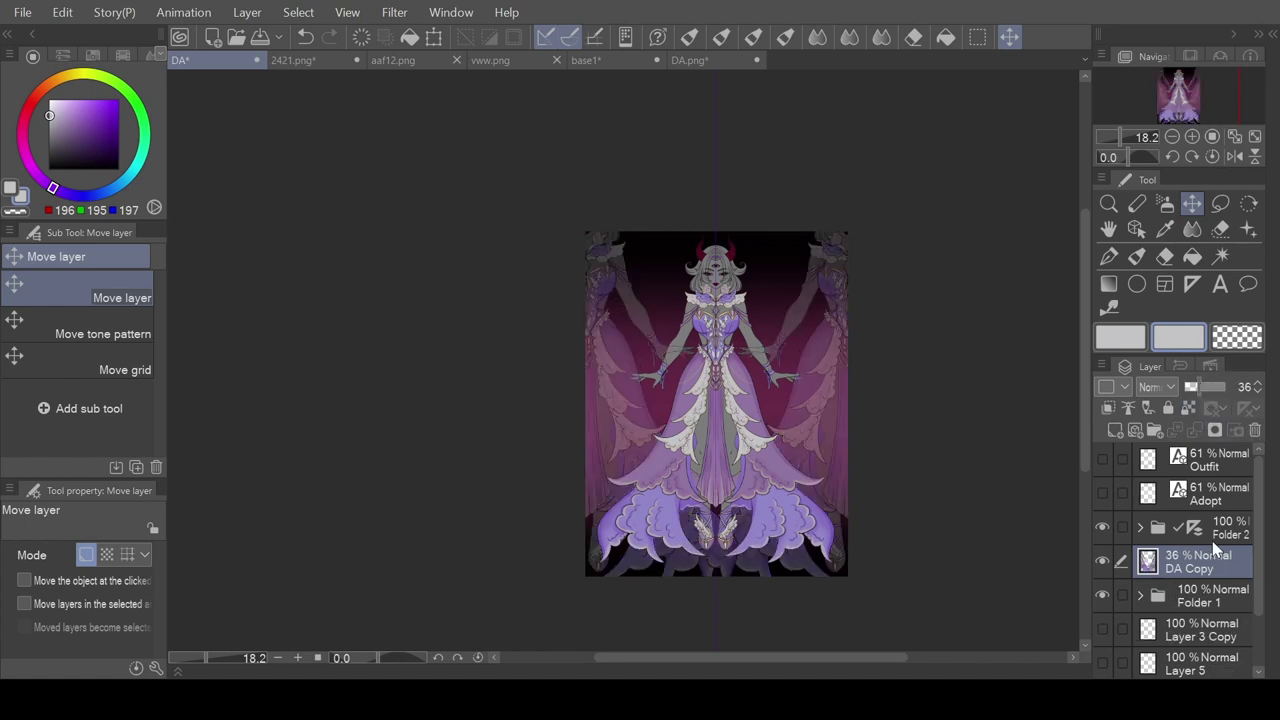
{"action": "left_click_drag", "start_coordinate": [1206, 597], "coordinate": [1207, 599]}
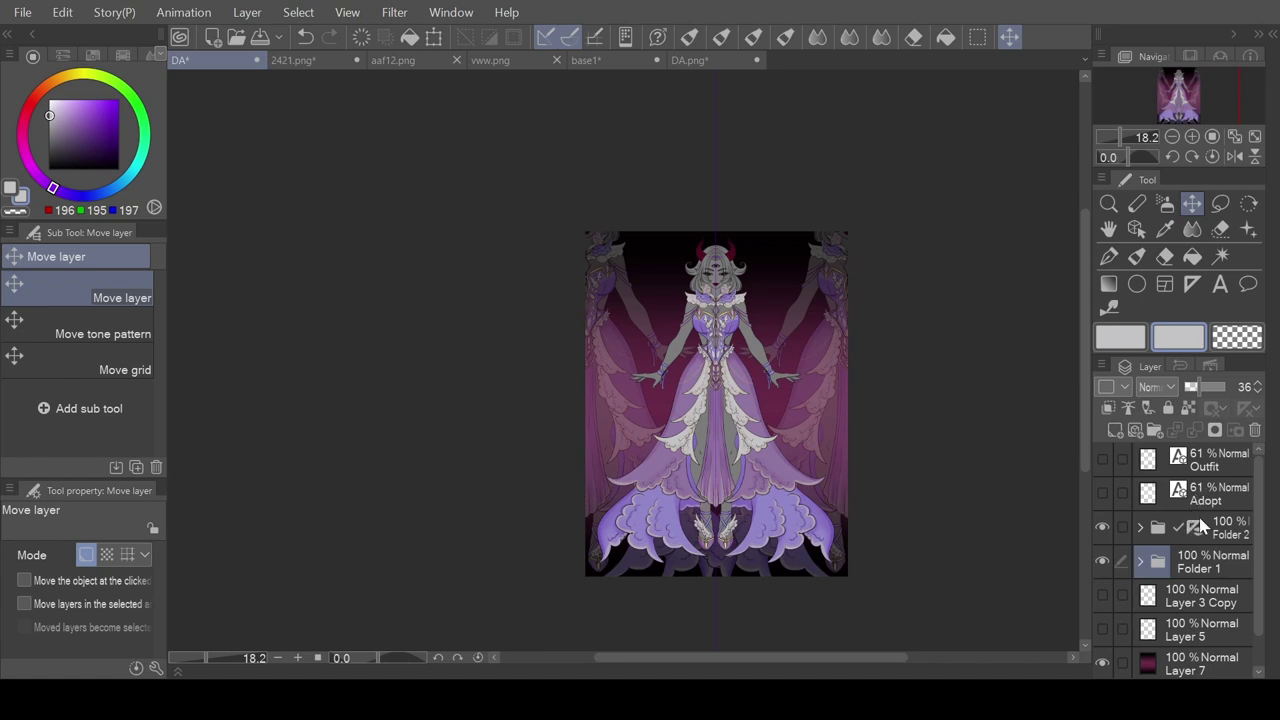
- Show the Outfit and Adopt text layers and readjust the opacity of the enlarged flanking figures
{"action": "left_click_drag", "start_coordinate": [1103, 459], "coordinate": [1103, 494]}
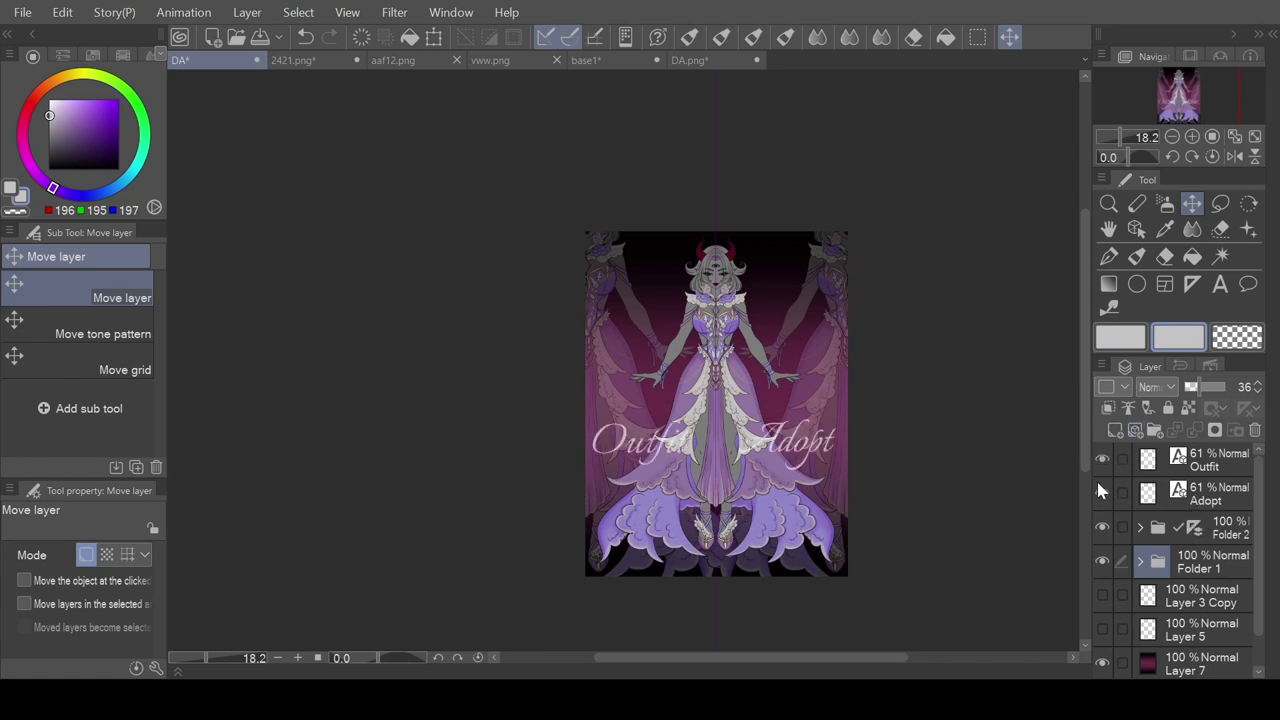
{"action": "mouse_move", "coordinate": [1210, 390]}
{"action": "left_mouse_down"}
{"action": "mouse_move", "coordinate": [1240, 392]}
{"action": "mouse_move", "coordinate": [1195, 387]}
{"action": "left_mouse_up"}
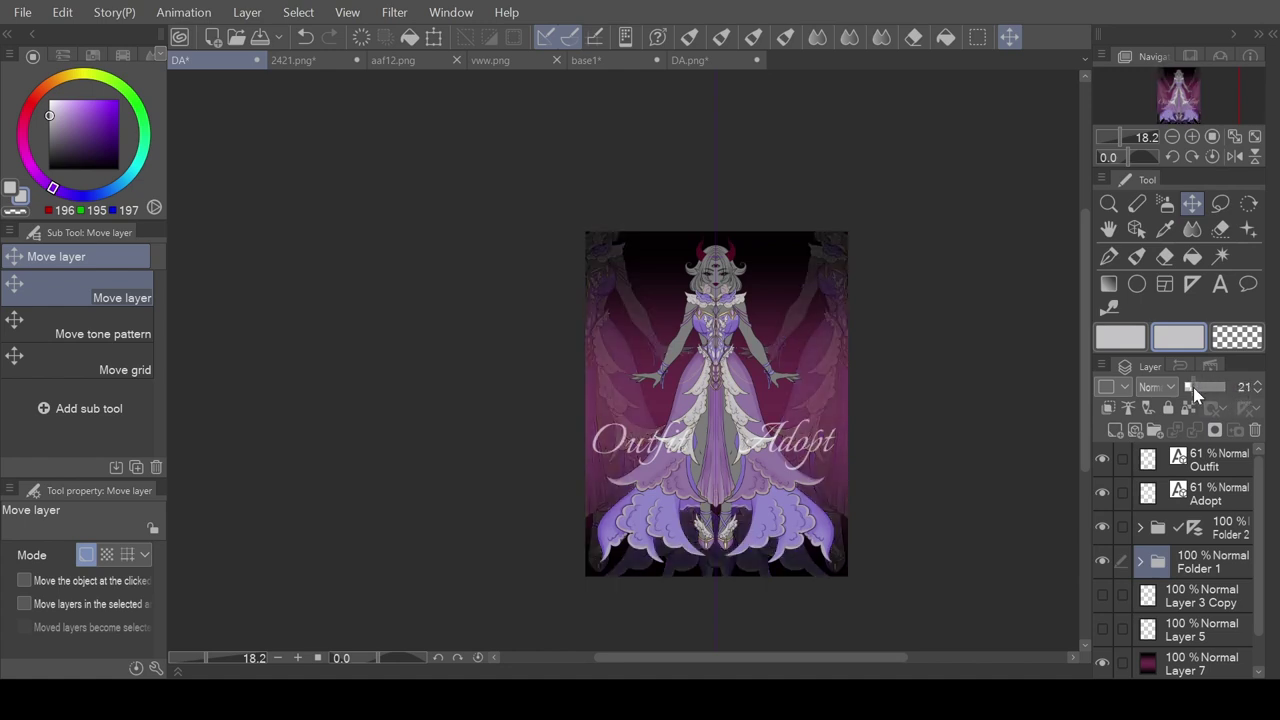
{"action": "left_click", "coordinate": [1191, 385]}
- Move the Outfit and Adopt titles together to the canvas's upper edge and set their opacity to 56%
{"action": "left_click", "coordinate": [1224, 466]}
{"action": "left_click", "coordinate": [1122, 493]}
{"action": "left_click_drag", "start_coordinate": [1207, 392], "coordinate": [1244, 396]}
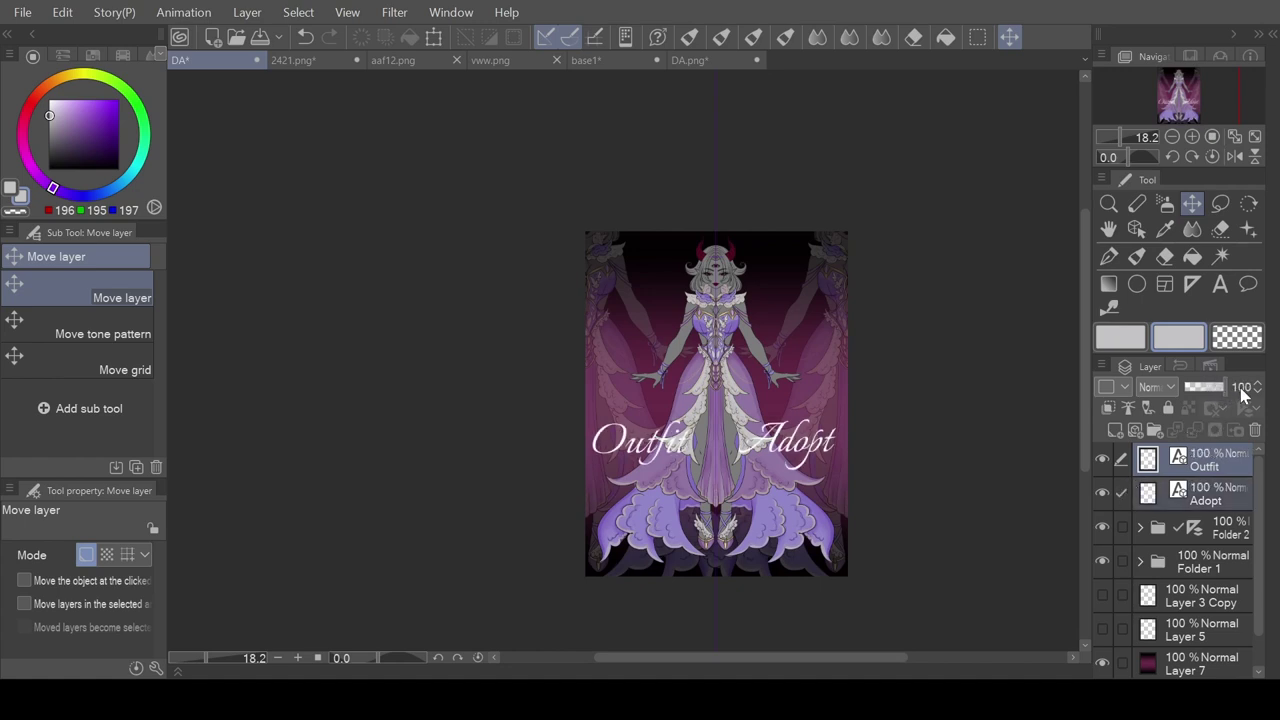
{"action": "left_click_drag", "start_coordinate": [1035, 530], "coordinate": [1031, 623]}
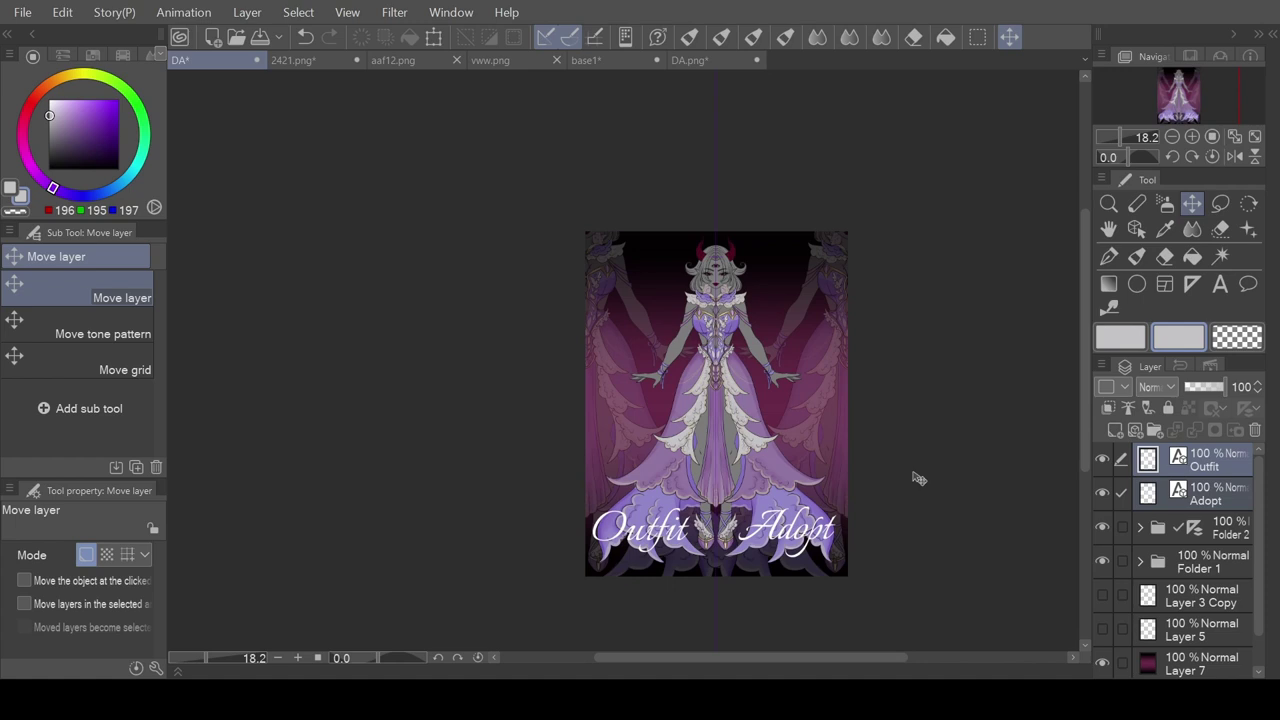
{"action": "left_click_drag", "start_coordinate": [960, 631], "coordinate": [1006, 525]}
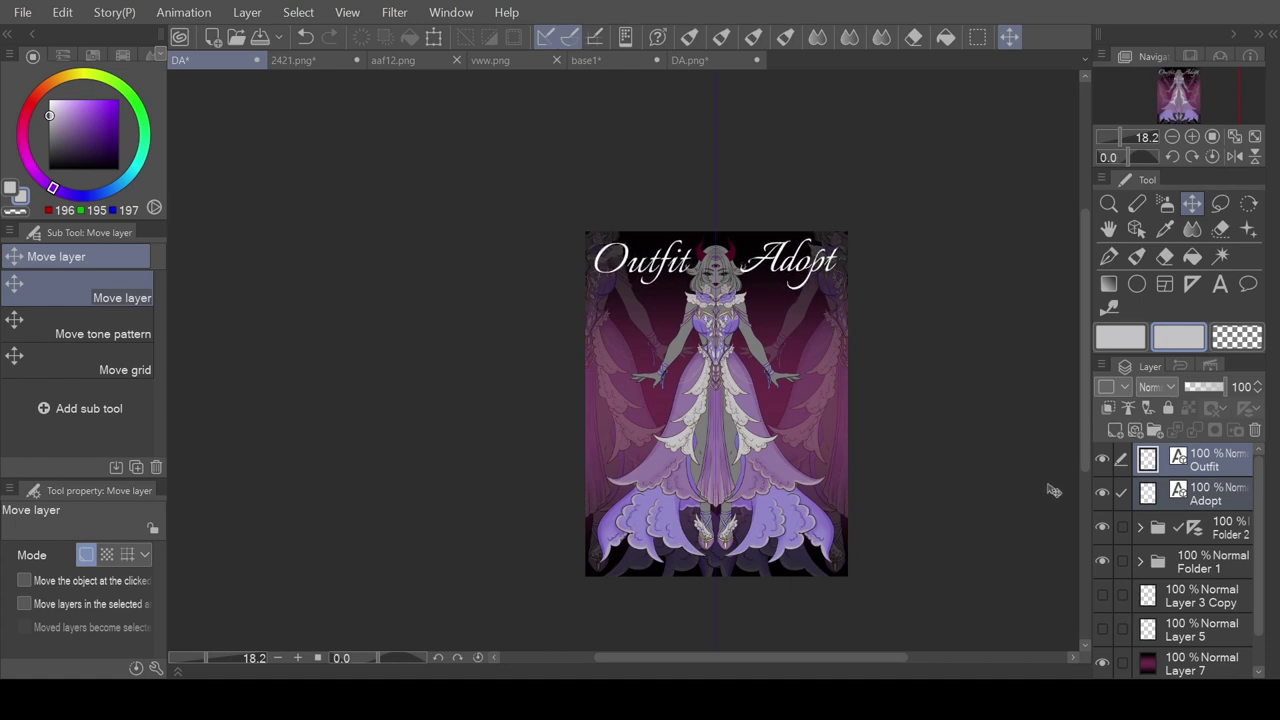
{"action": "left_click", "coordinate": [1207, 384]}
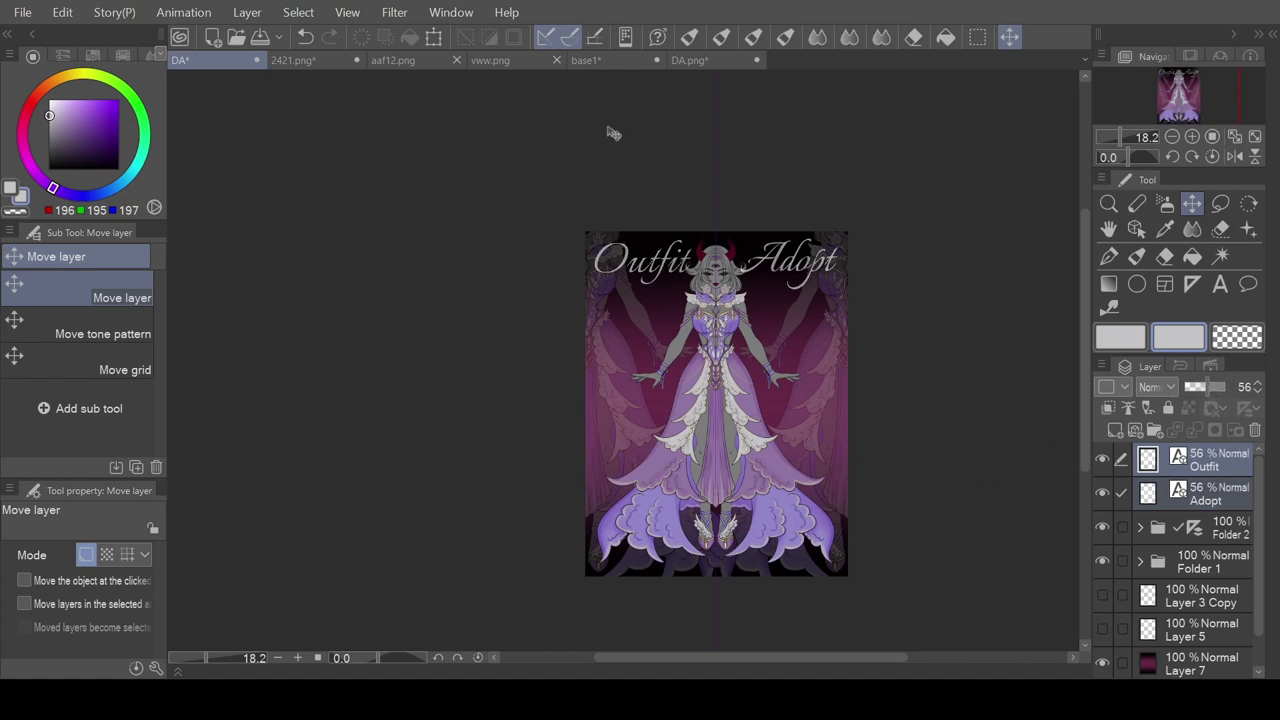
- Save the finished presentation image as DAS.png
{"action": "left_click", "coordinate": [258, 36]}
{"action": "scroll", "coordinate": [1013, 335], "scroll_direction": "up", "scroll_amount": 3}
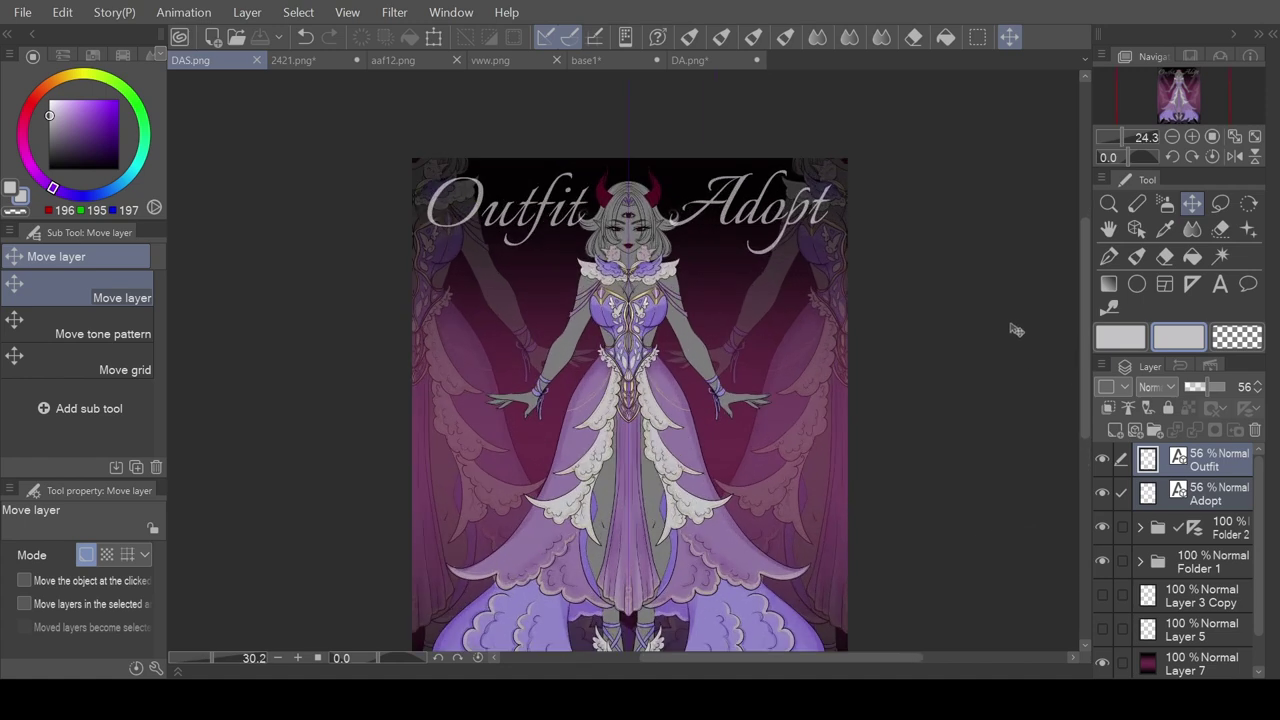
{"action": "scroll", "coordinate": [707, 218], "scroll_direction": "up", "scroll_amount": 2}
{"action": "scroll", "coordinate": [760, 206], "scroll_direction": "up", "scroll_amount": 2}
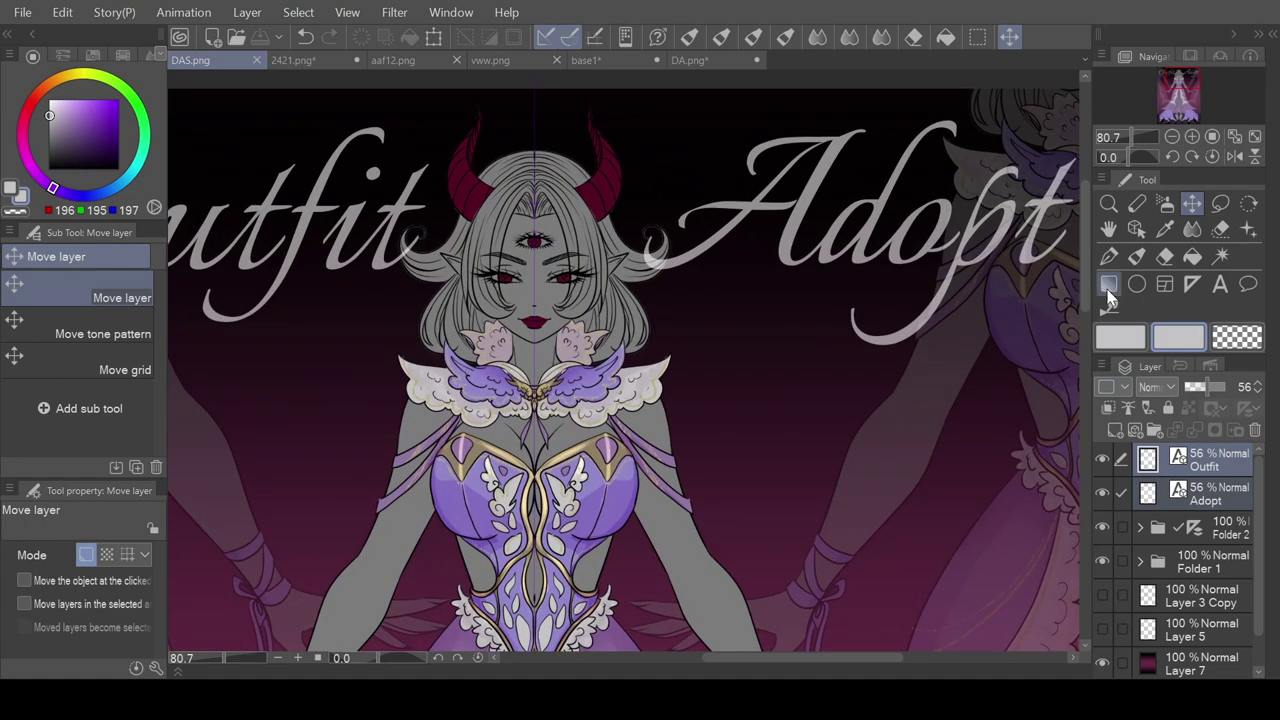
{"action": "mouse_move", "coordinate": [1082, 228]}
{"action": "left_mouse_down"}
{"action": "mouse_move", "coordinate": [1098, 410]}
{"action": "mouse_move", "coordinate": [1073, 216]}
{"action": "left_mouse_up"}
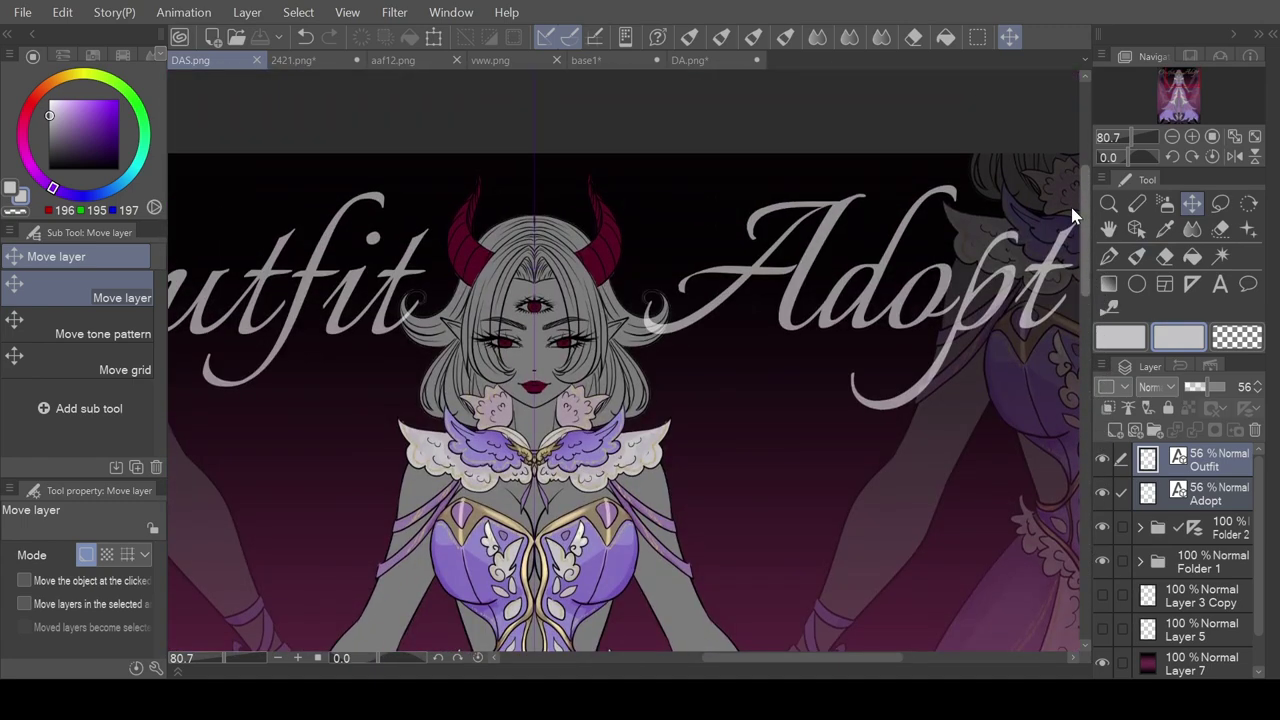